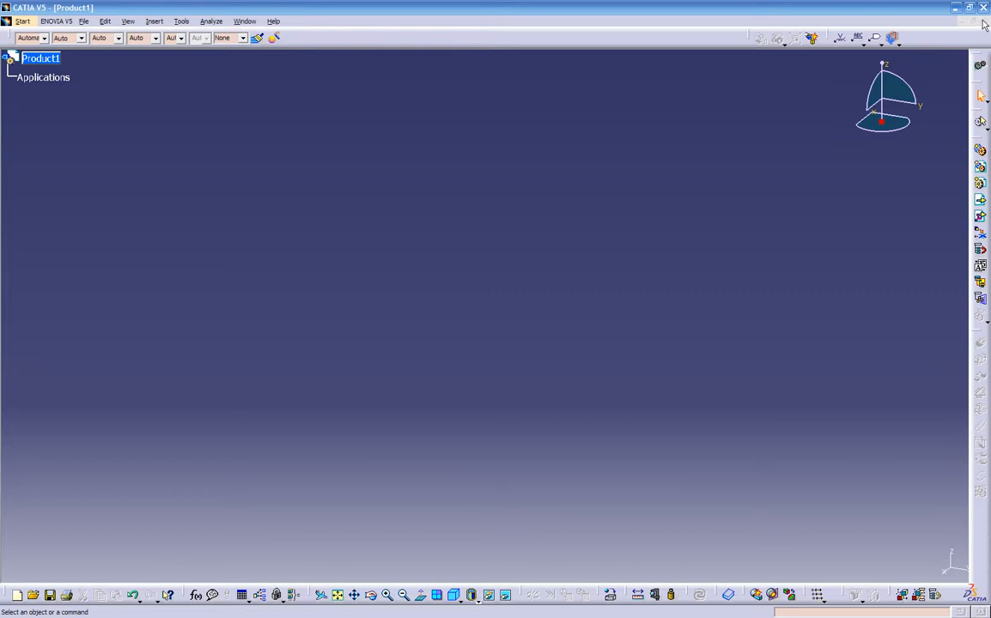
Check the list of open windows and close the empty Product1 document.
click(245, 22)
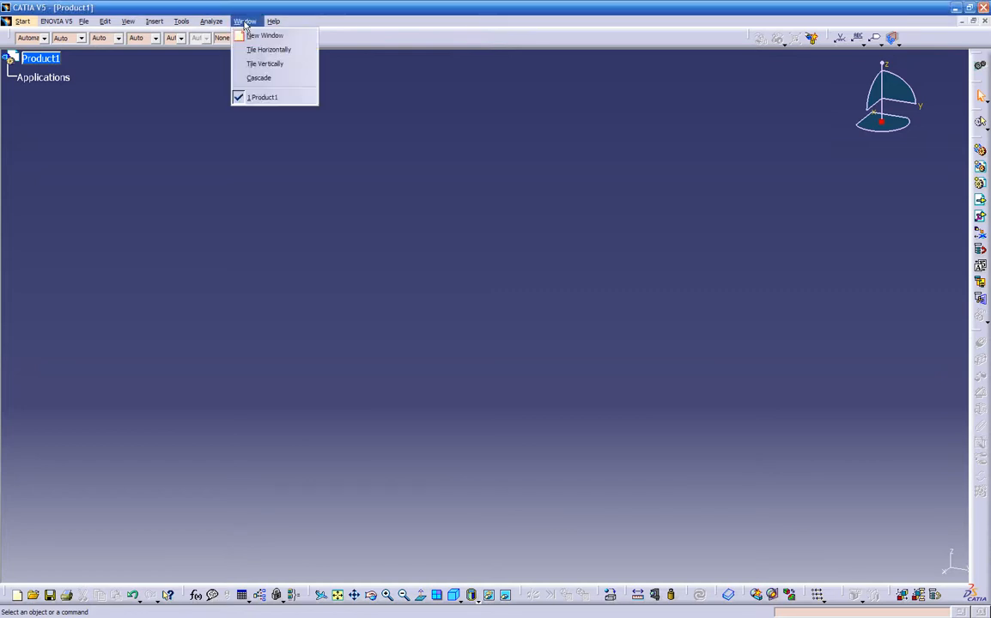
click(280, 99)
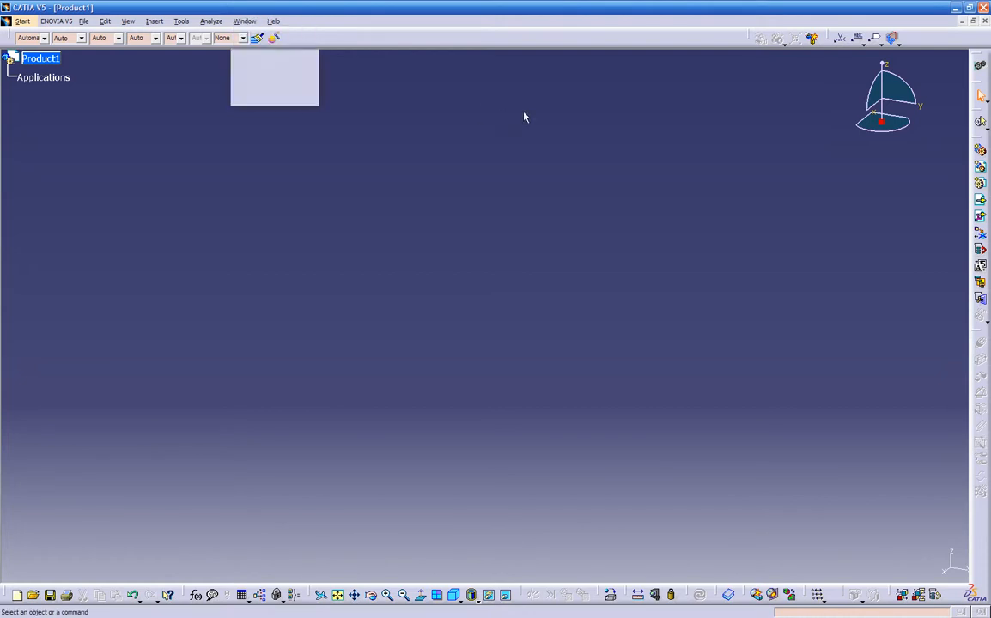
click(983, 22)
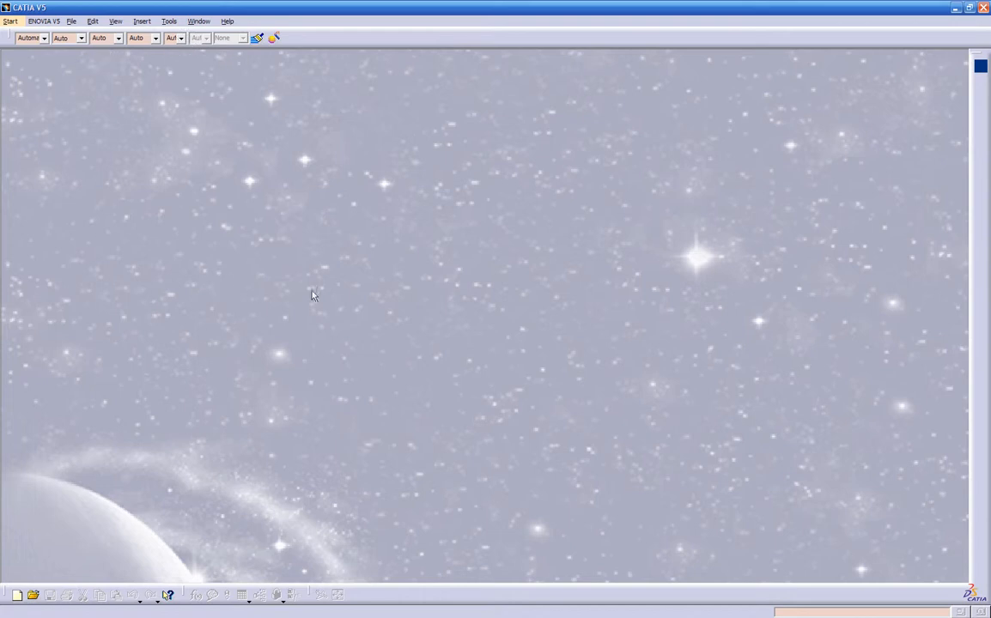
Look through the workbenches offered in the welcome dialog, moving it clear of the window edge, and close it.
click(981, 69)
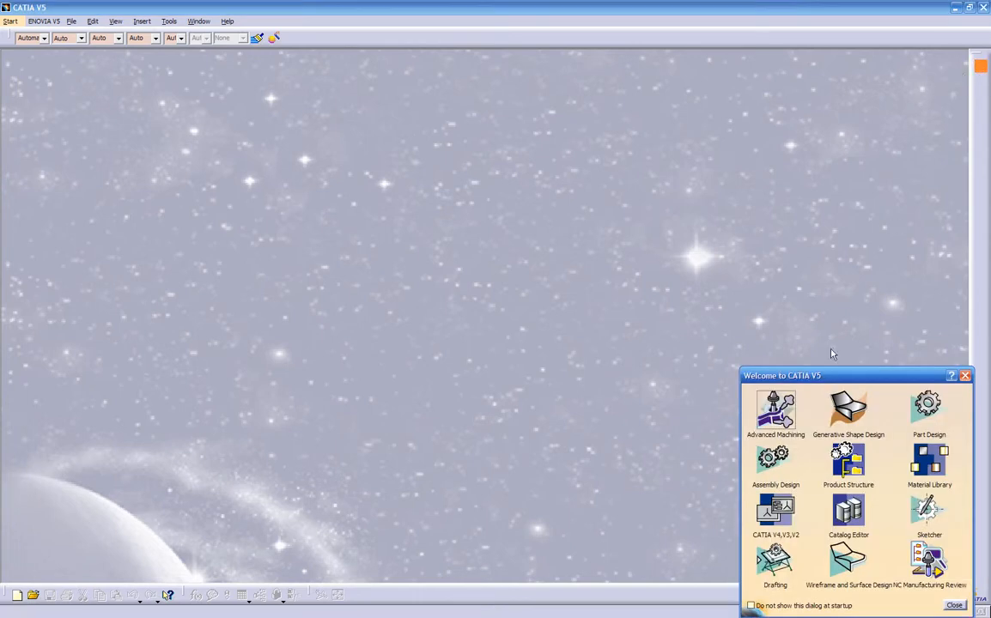
drag(827, 376, 816, 260)
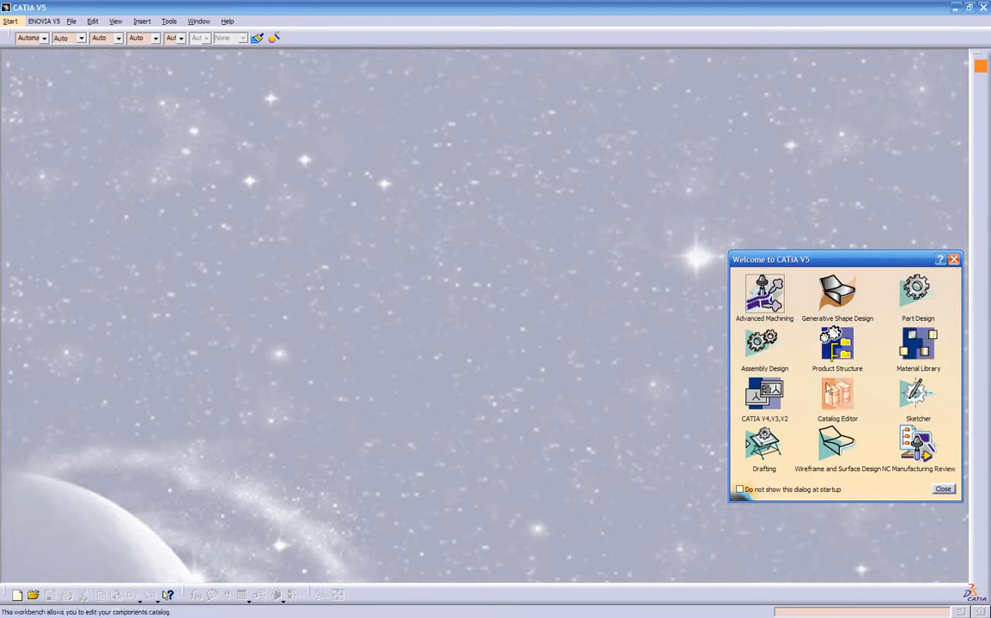
click(953, 261)
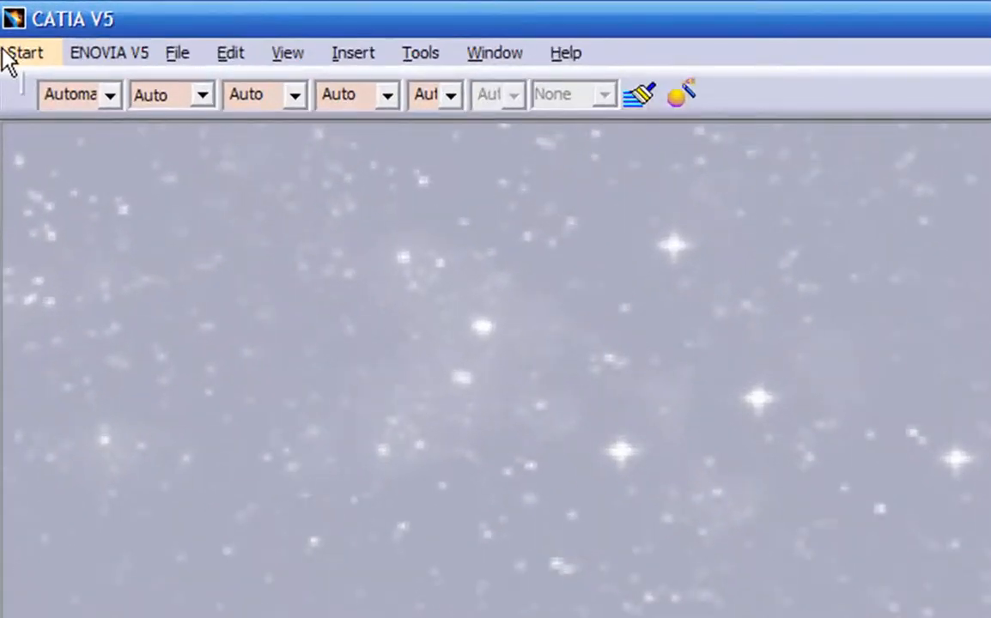
Create a new part in the Part Design workbench.
click(16, 51)
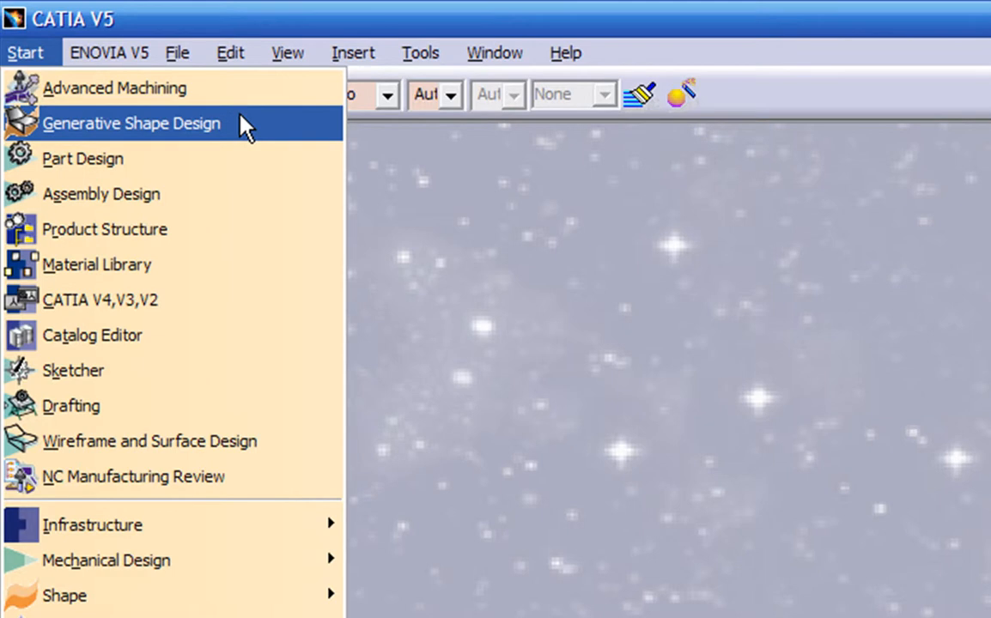
click(173, 158)
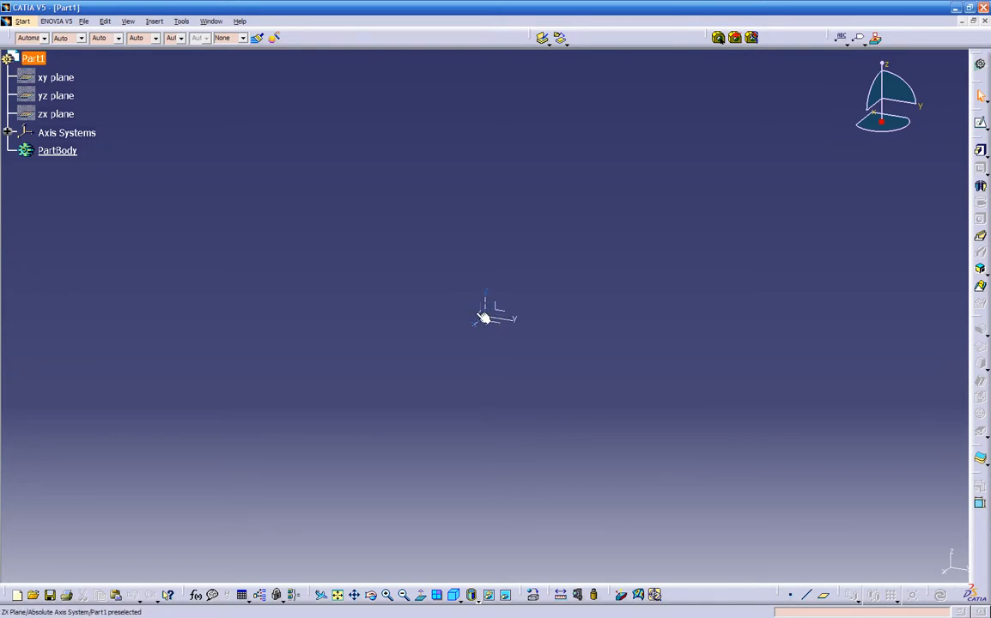
middle_click(447, 312)
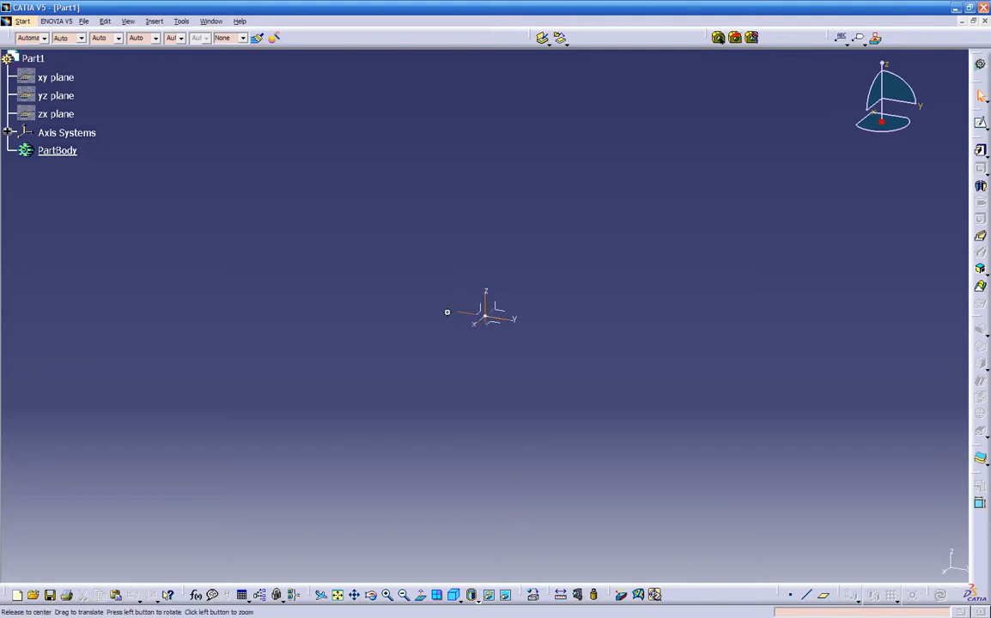
middle_drag(467, 305, 427, 287)
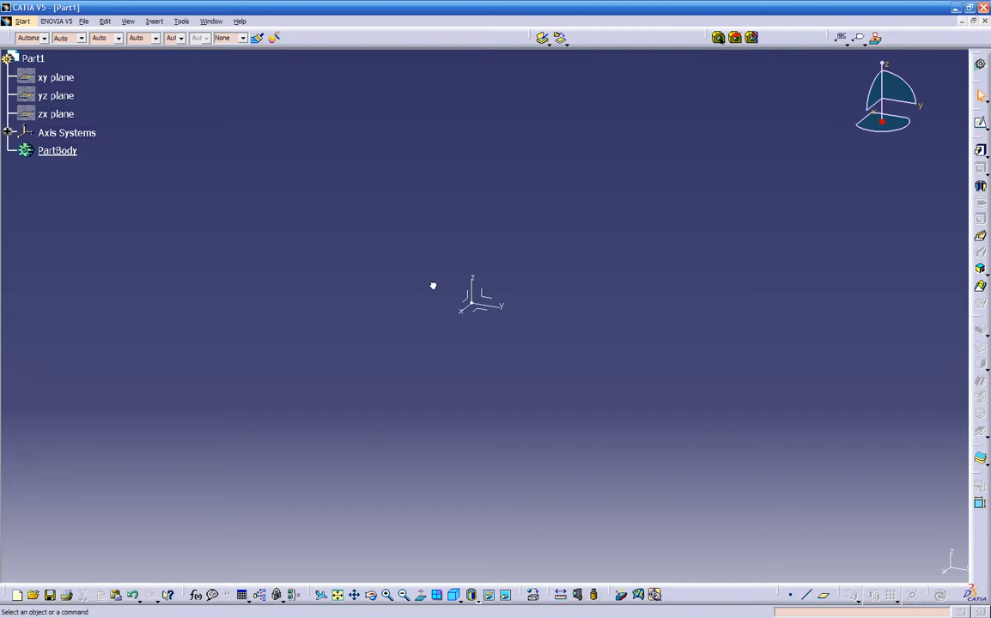
click(472, 318)
click(471, 304)
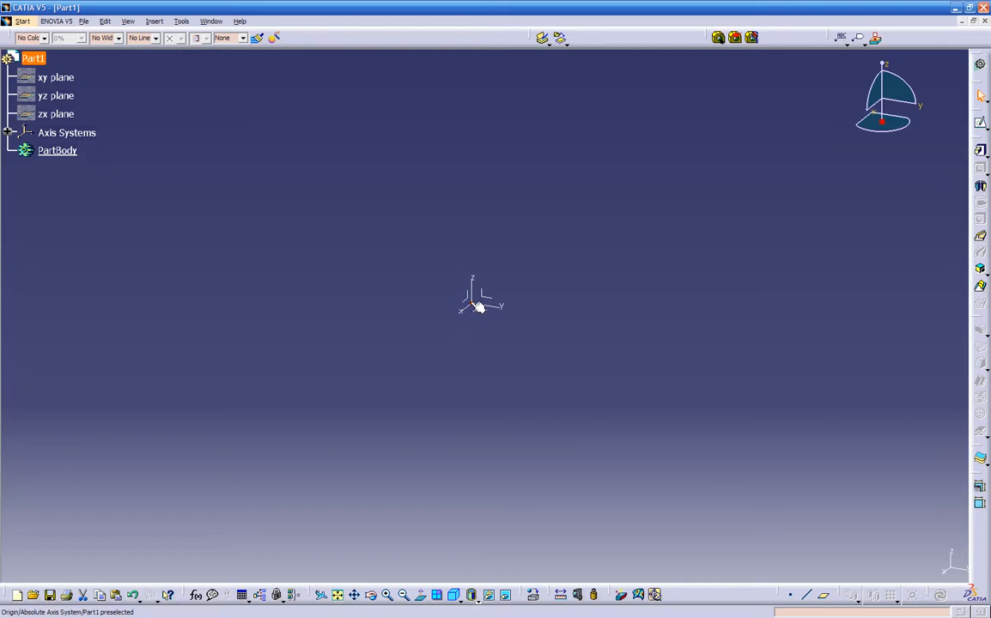
mouse_move(883, 67)
mouse_down()
mouse_move(879, 92)
mouse_move(894, 66)
mouse_move(884, 58)
mouse_move(878, 82)
mouse_move(920, 73)
mouse_move(876, 74)
mouse_move(878, 65)
mouse_up()
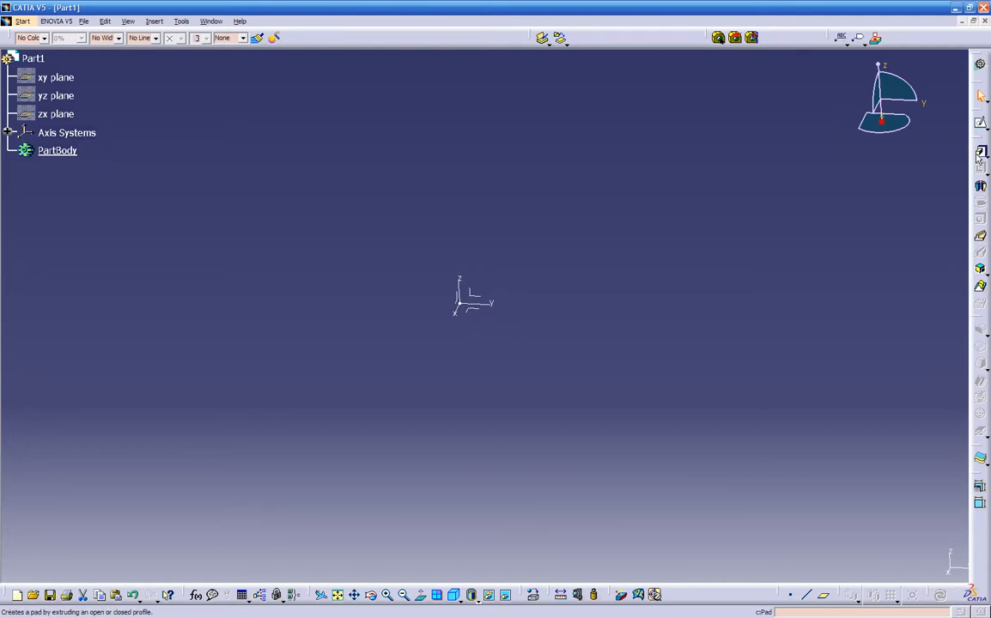
Sketch a rectangle about 2.36 in wide and 1.93 in high on the xy plane, beside the origin, and exit the sketch.
click(981, 123)
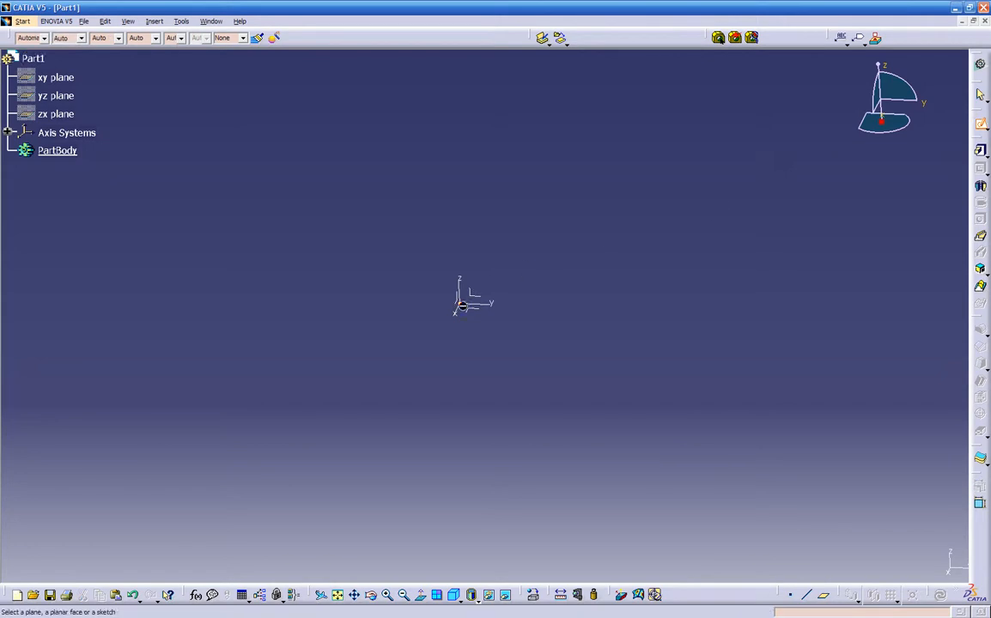
click(477, 315)
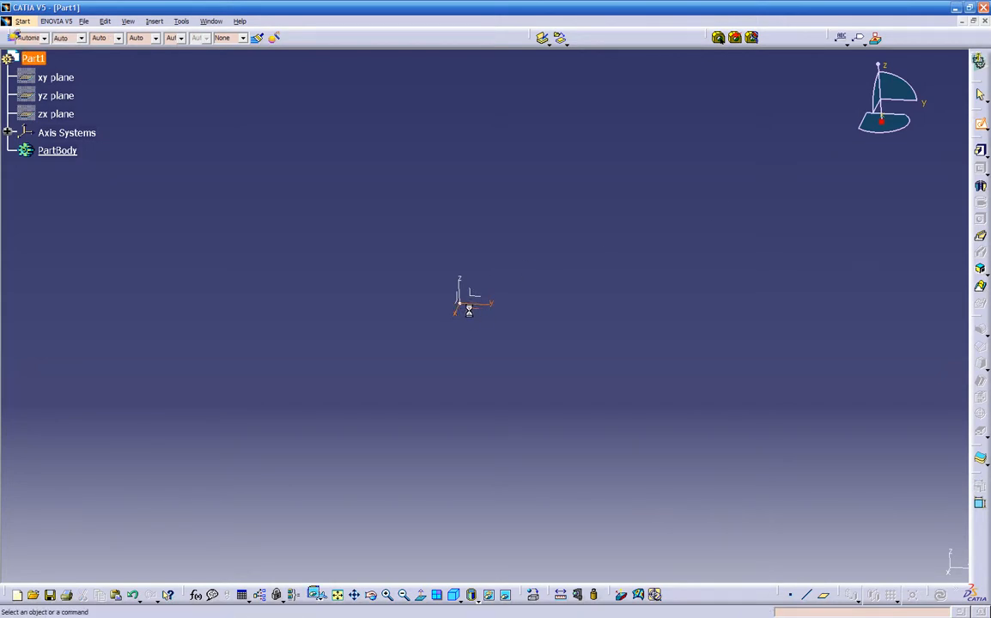
click(980, 250)
click(522, 217)
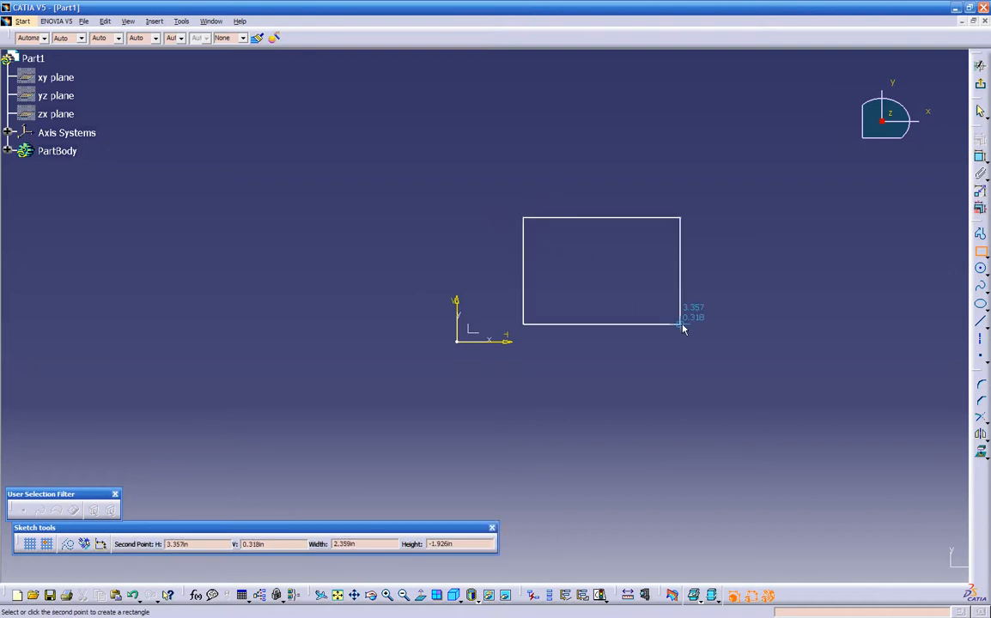
click(683, 326)
click(979, 66)
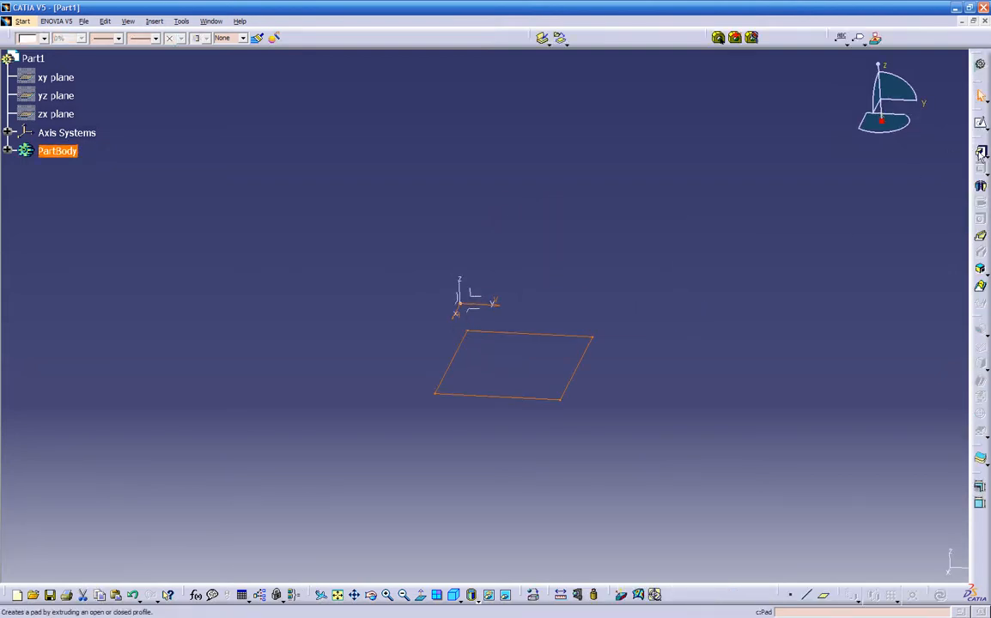
Extrude the rectangular sketch into a pad 0.787 in long and clear the selection.
click(980, 152)
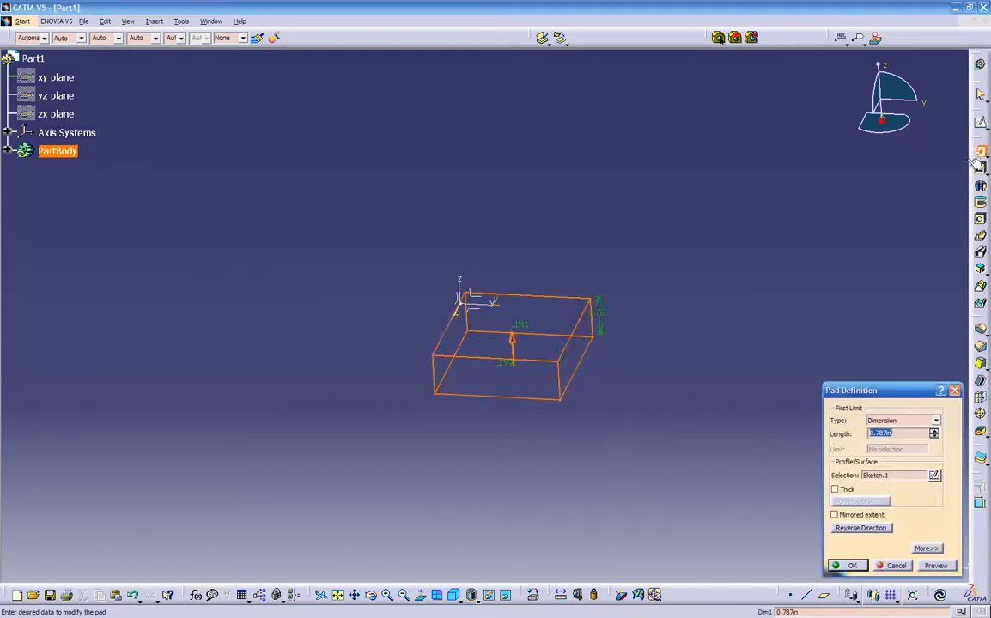
click(852, 568)
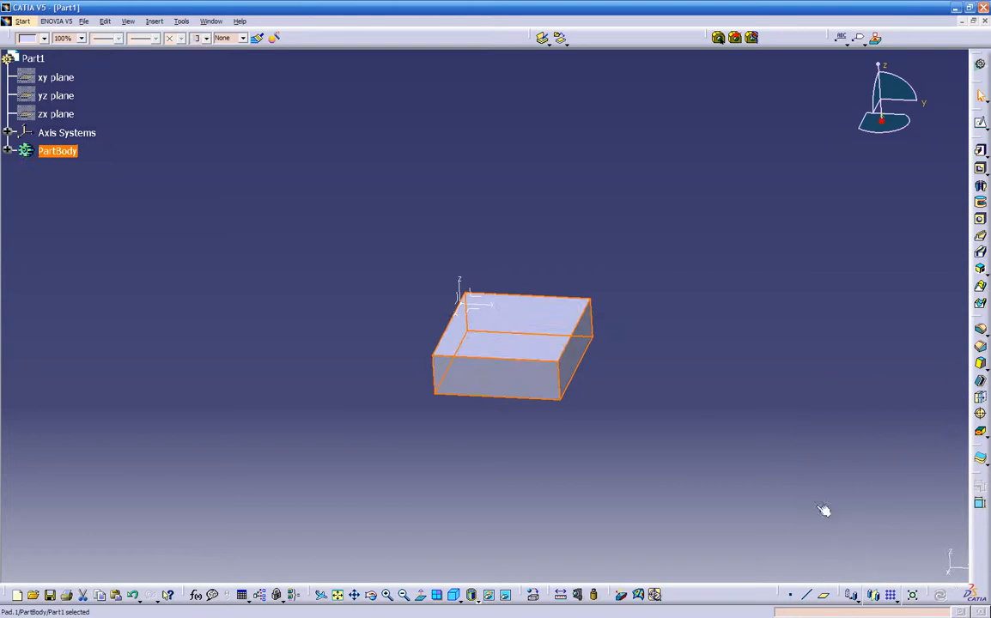
click(426, 334)
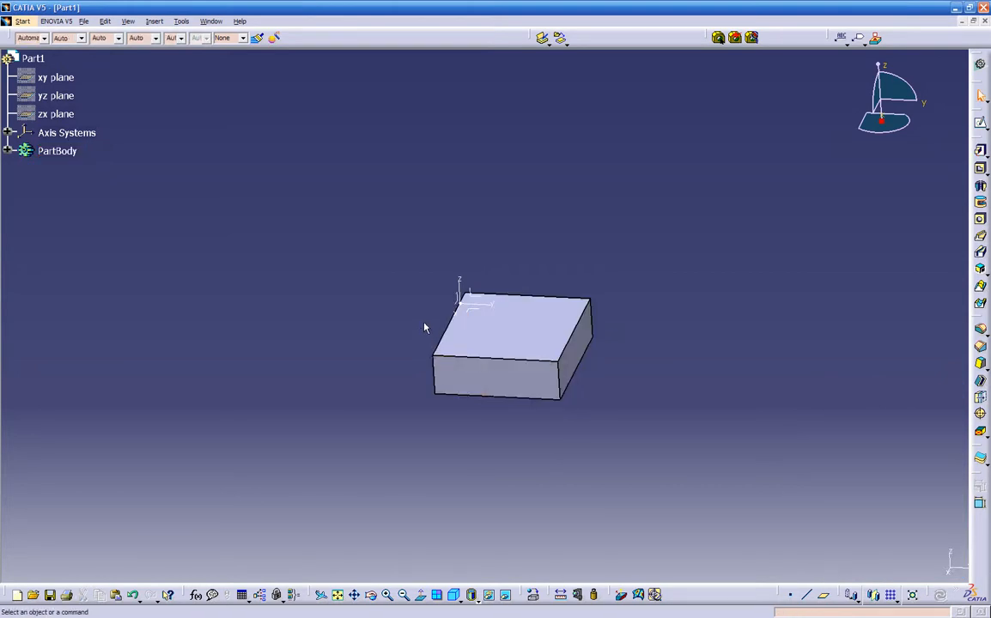
Examine the rectangular block from different sides and distances.
middle_drag(432, 307, 424, 256)
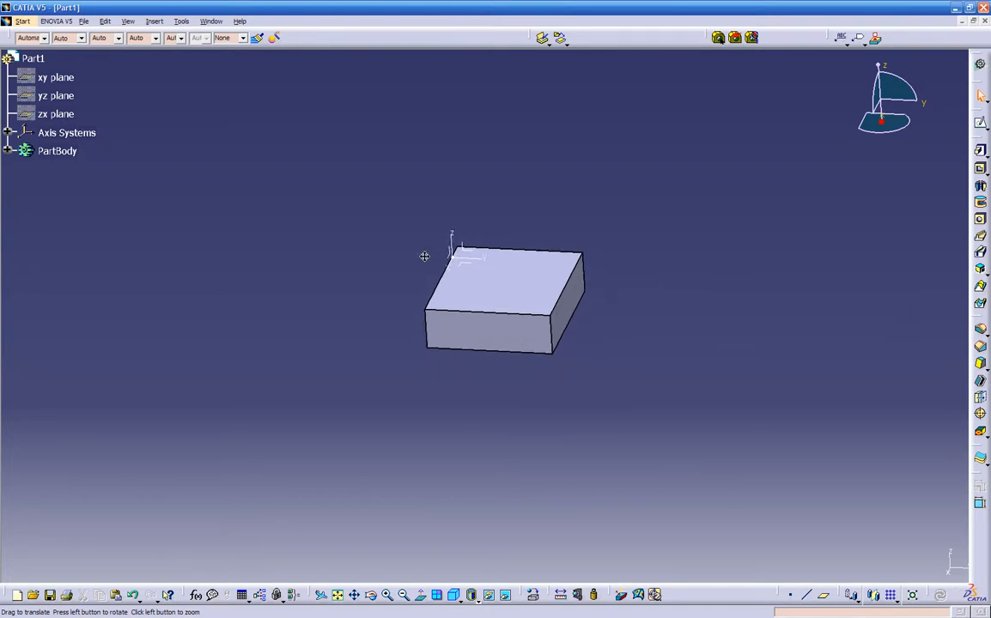
middle_drag(424, 256, 595, 194)
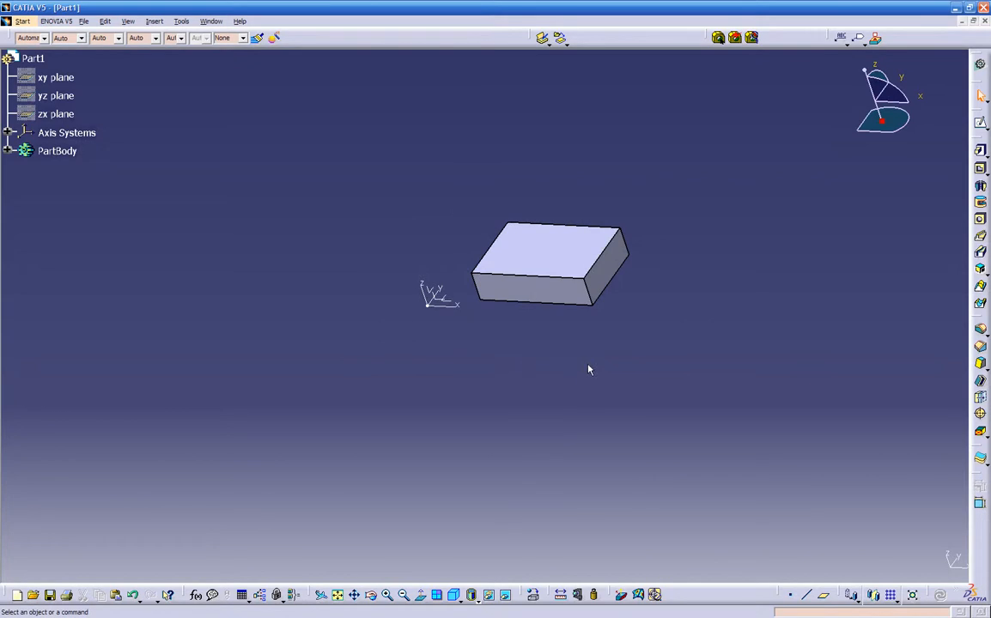
middle_drag(507, 348, 472, 343)
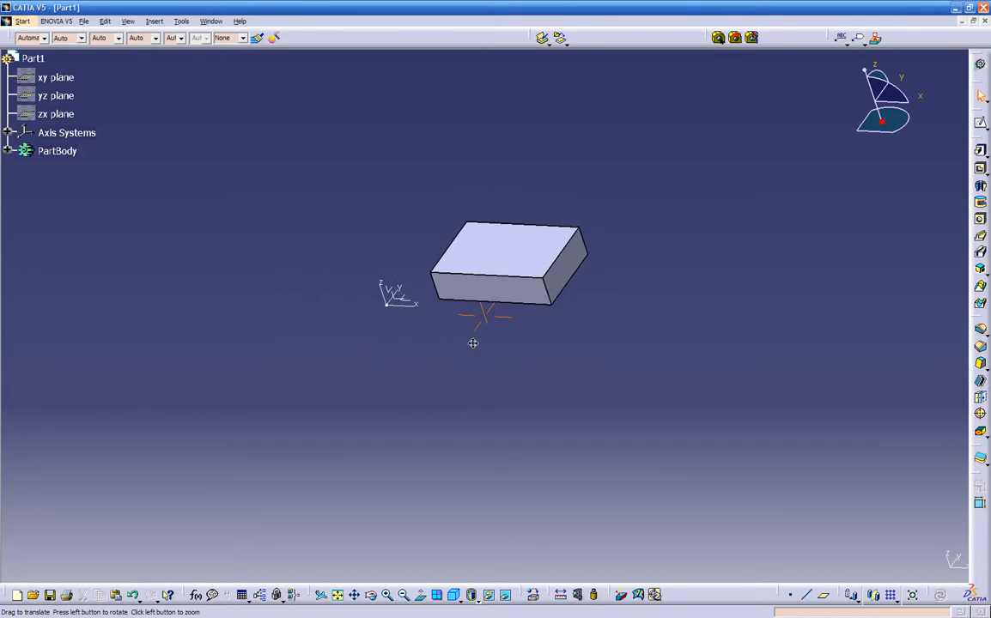
middle_drag(472, 343, 520, 198)
middle_drag(471, 464, 550, 280)
mouse_move(529, 344)
middle_down()
mouse_move(498, 337)
mouse_move(482, 391)
mouse_move(530, 273)
mouse_move(509, 325)
mouse_move(510, 315)
mouse_move(513, 393)
mouse_move(468, 340)
mouse_move(427, 247)
mouse_move(418, 417)
mouse_move(588, 399)
mouse_move(462, 339)
mouse_move(513, 345)
mouse_move(382, 400)
mouse_move(619, 451)
mouse_move(423, 374)
mouse_move(577, 369)
mouse_move(580, 360)
mouse_move(431, 342)
mouse_move(551, 395)
mouse_move(516, 367)
mouse_move(502, 422)
mouse_move(345, 411)
mouse_move(496, 319)
mouse_move(614, 330)
mouse_move(529, 353)
mouse_move(650, 463)
mouse_move(487, 337)
mouse_move(565, 316)
mouse_move(399, 361)
mouse_move(577, 146)
mouse_move(648, 378)
mouse_move(586, 223)
mouse_move(722, 239)
mouse_move(610, 139)
mouse_move(558, 498)
mouse_move(557, 341)
mouse_move(546, 383)
mouse_move(561, 414)
mouse_move(590, 286)
mouse_move(591, 347)
mouse_move(365, 460)
mouse_move(515, 230)
mouse_move(458, 370)
mouse_move(630, 320)
mouse_move(460, 376)
mouse_move(630, 405)
mouse_move(694, 328)
mouse_move(460, 420)
mouse_move(646, 398)
mouse_move(604, 358)
mouse_move(690, 415)
mouse_move(718, 338)
middle_up()
middle_drag(540, 410, 507, 430)
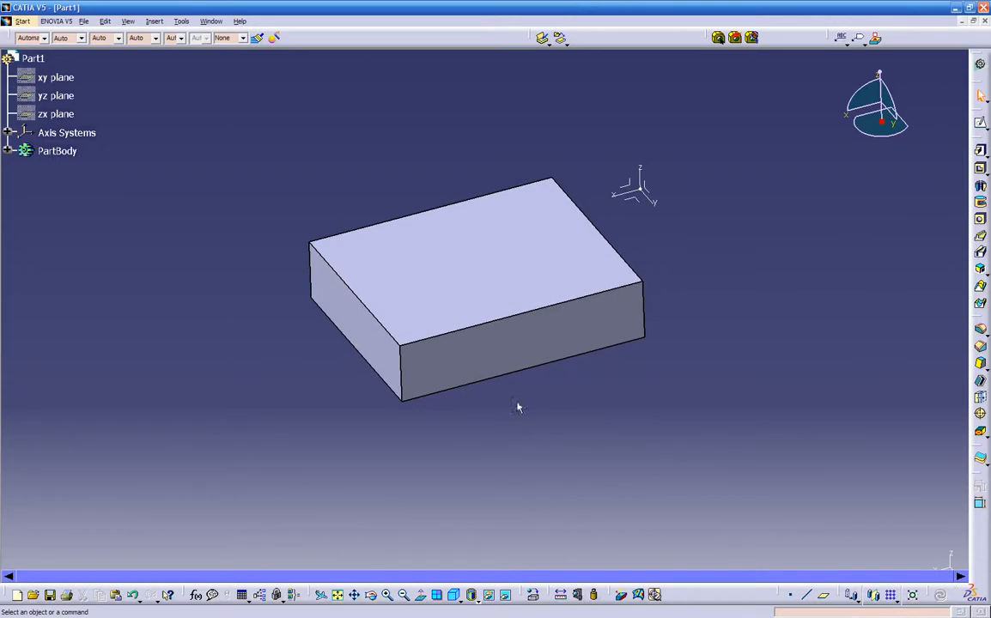
middle_drag(589, 391, 453, 424)
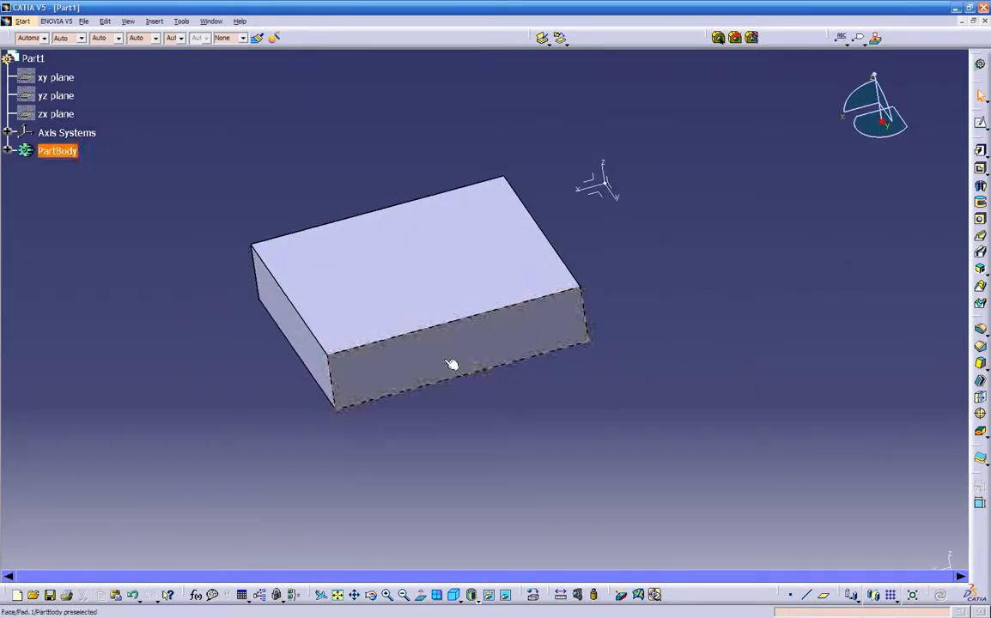
Expand the PartBody and try to delete Sketch.1 on its own from under the pad.
click(7, 151)
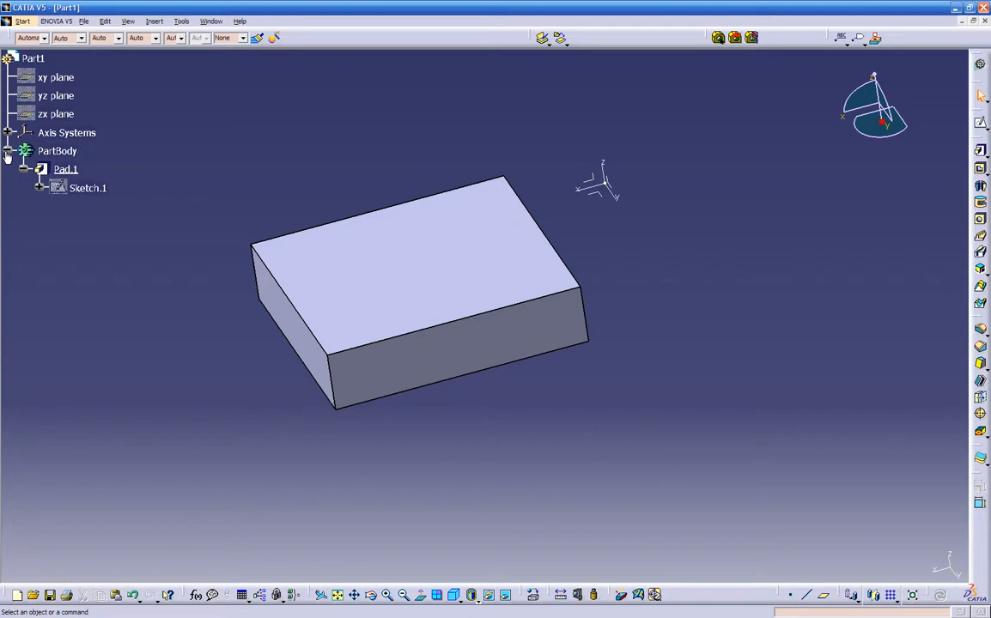
click(70, 189)
key(Delete)
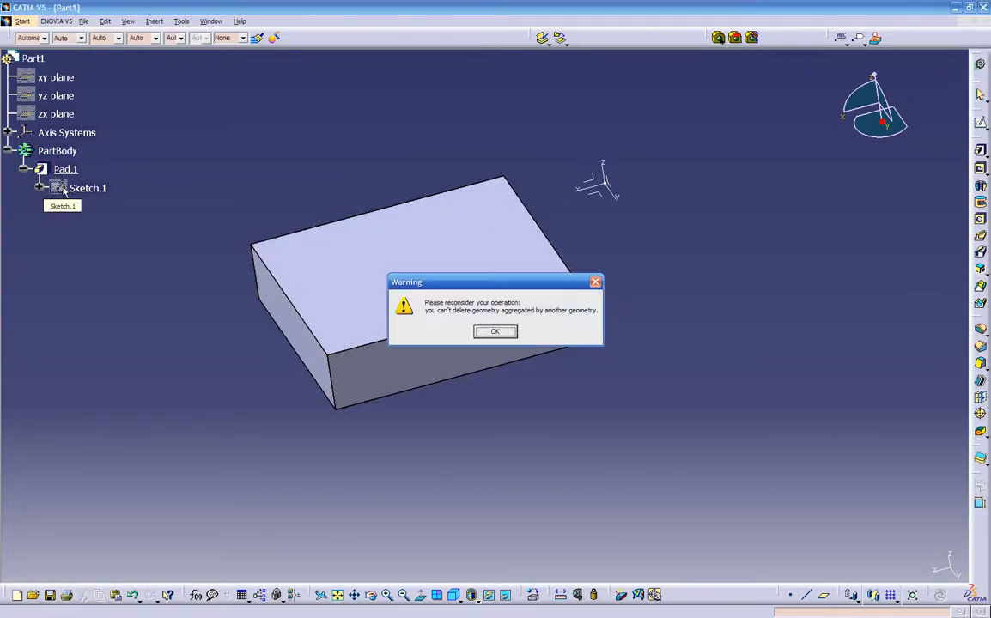
click(502, 331)
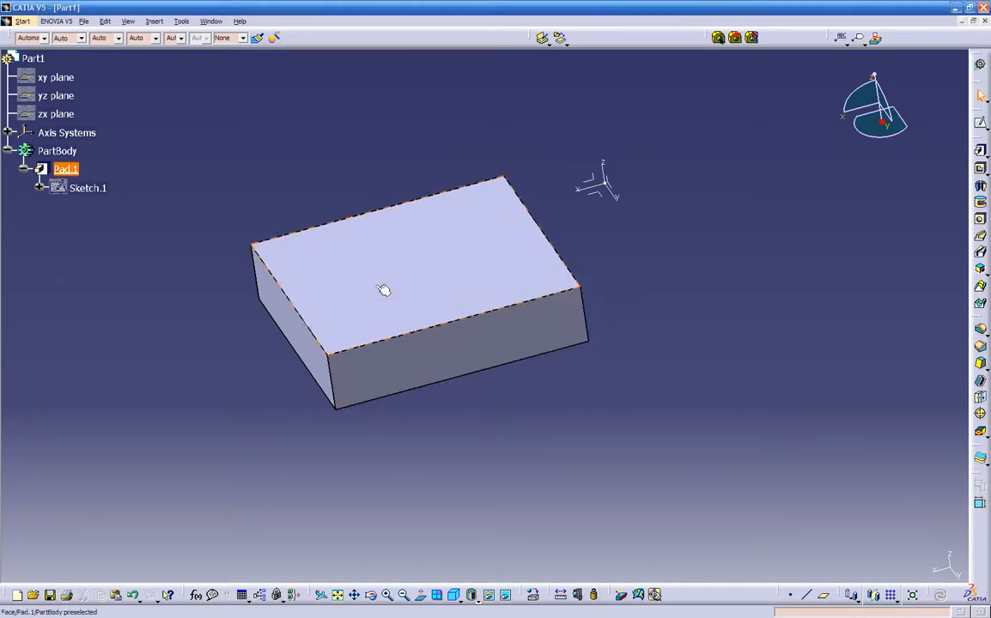
Delete Pad.1 together with its aggregated elements.
click(65, 169)
key(Delete)
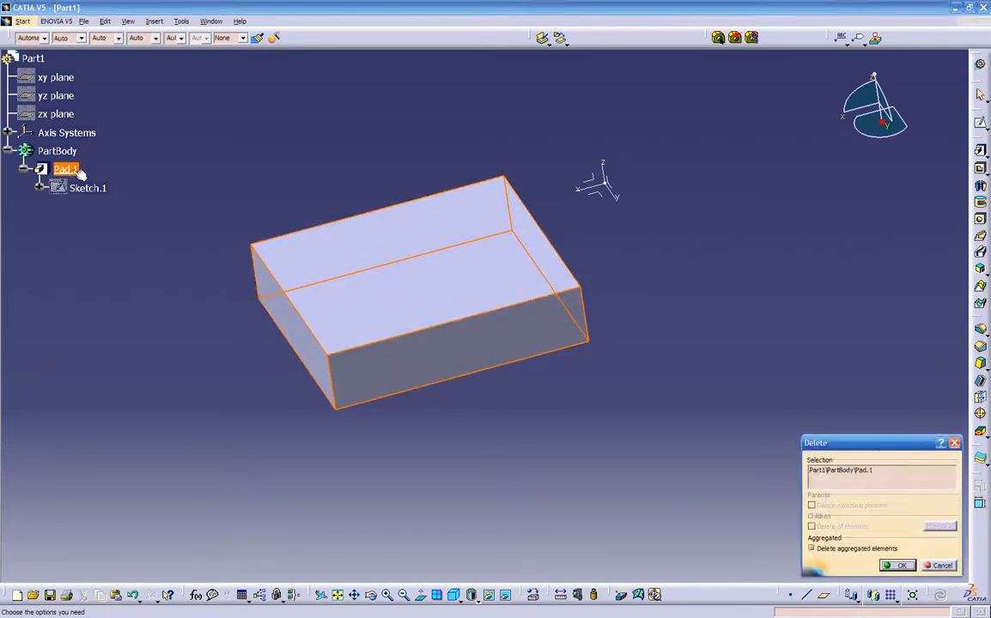
click(895, 565)
Start a sketch and, before choosing its support, show the hidden xy, yz and zx reference planes.
middle_drag(487, 269, 503, 422)
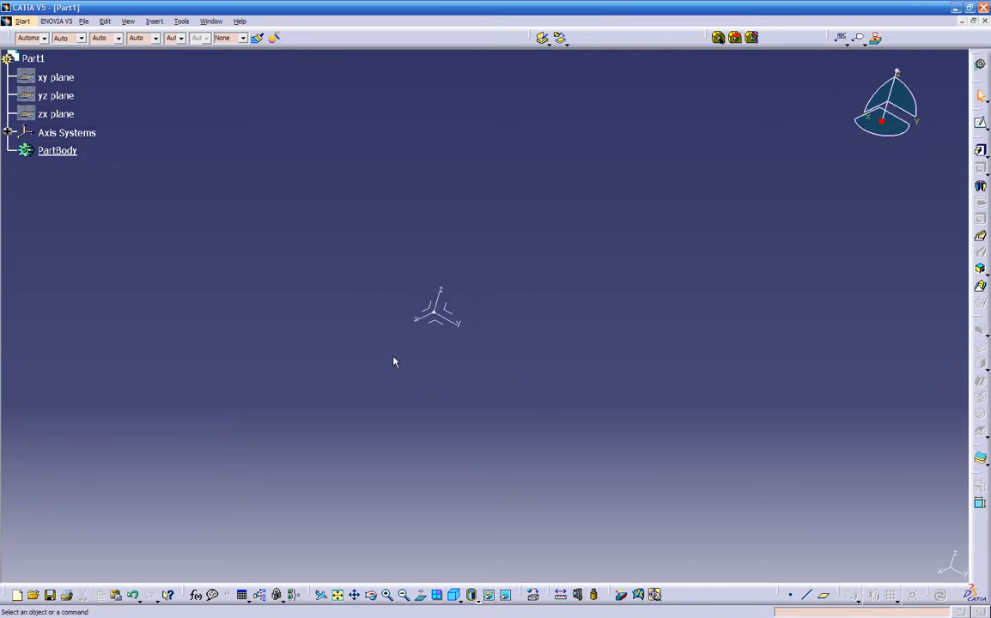
middle_drag(411, 373, 472, 432)
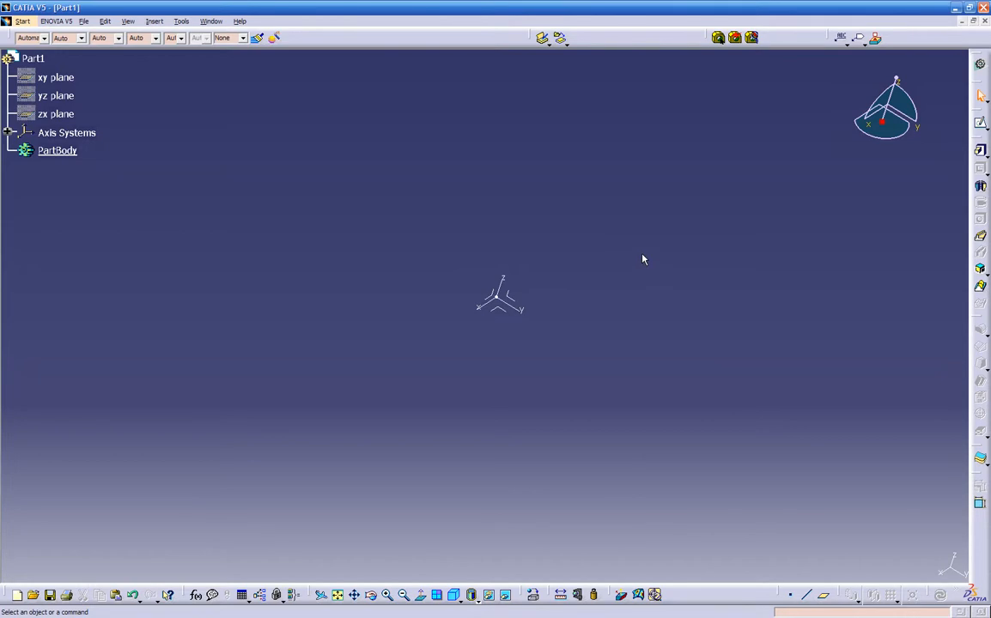
click(980, 122)
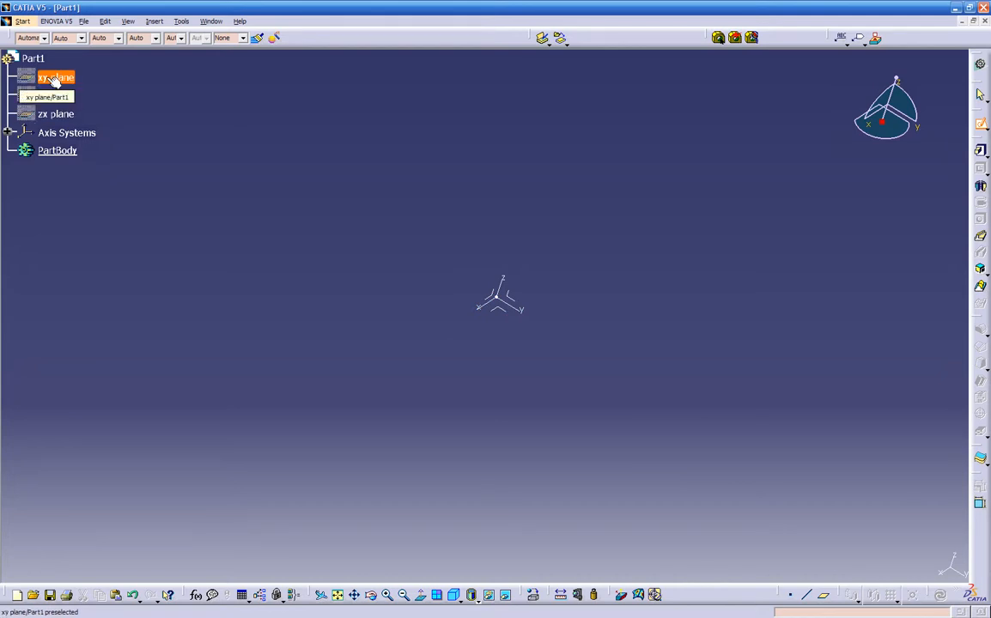
right_click(56, 79)
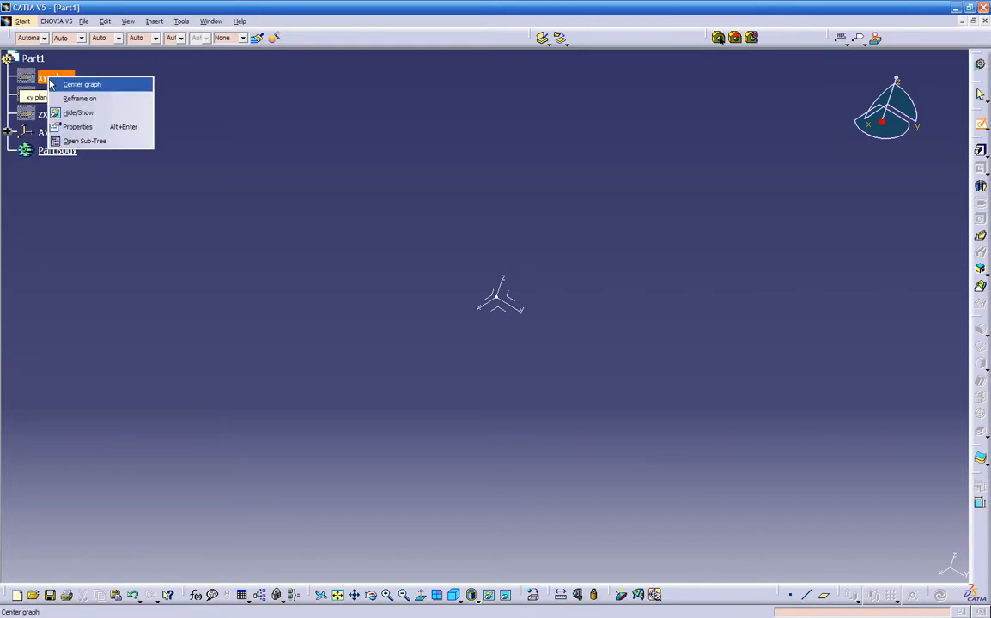
click(65, 114)
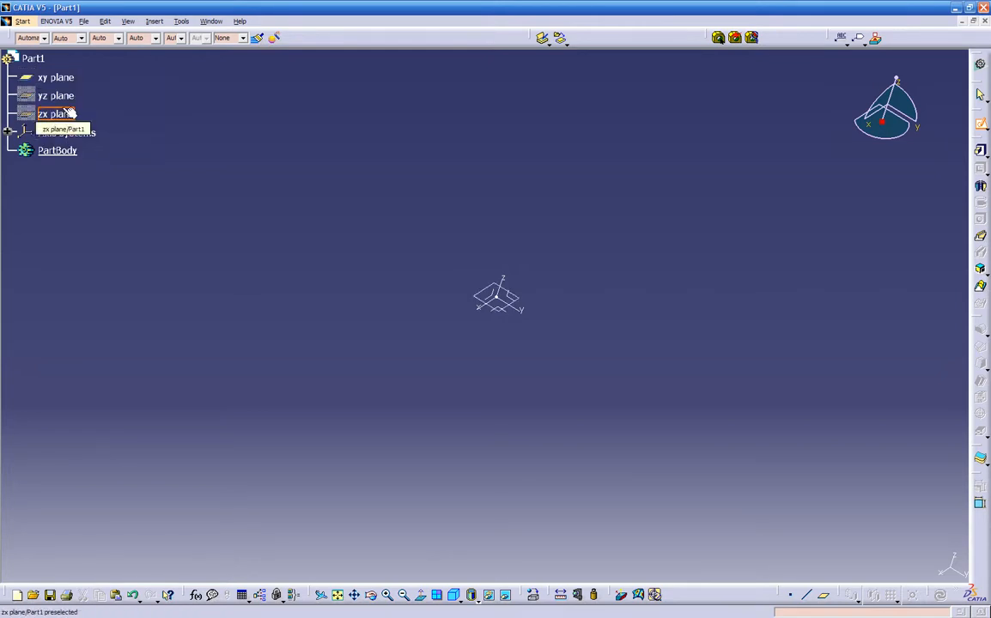
right_click(55, 97)
click(65, 128)
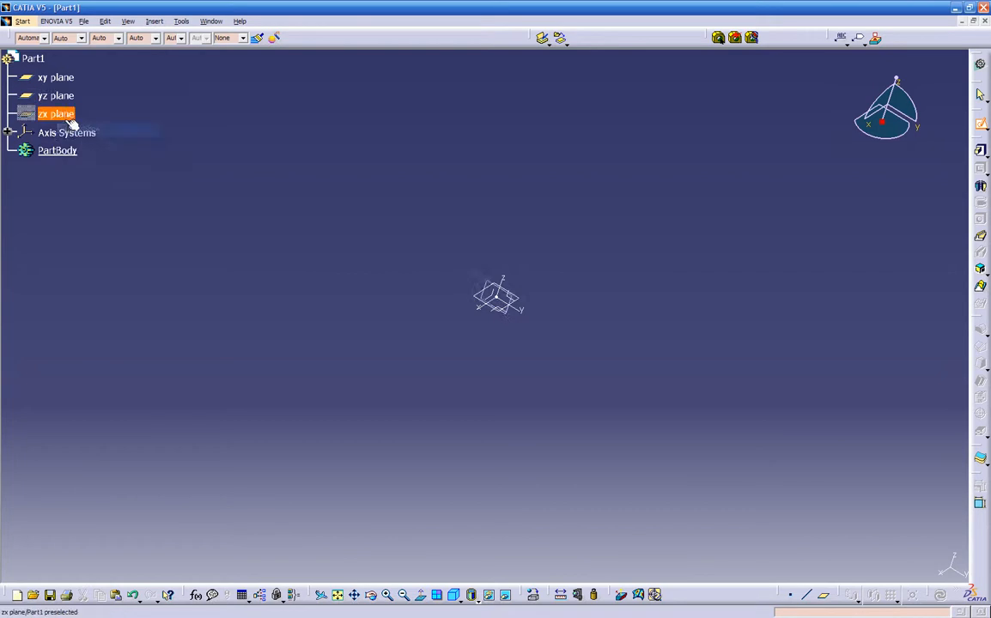
right_click(65, 117)
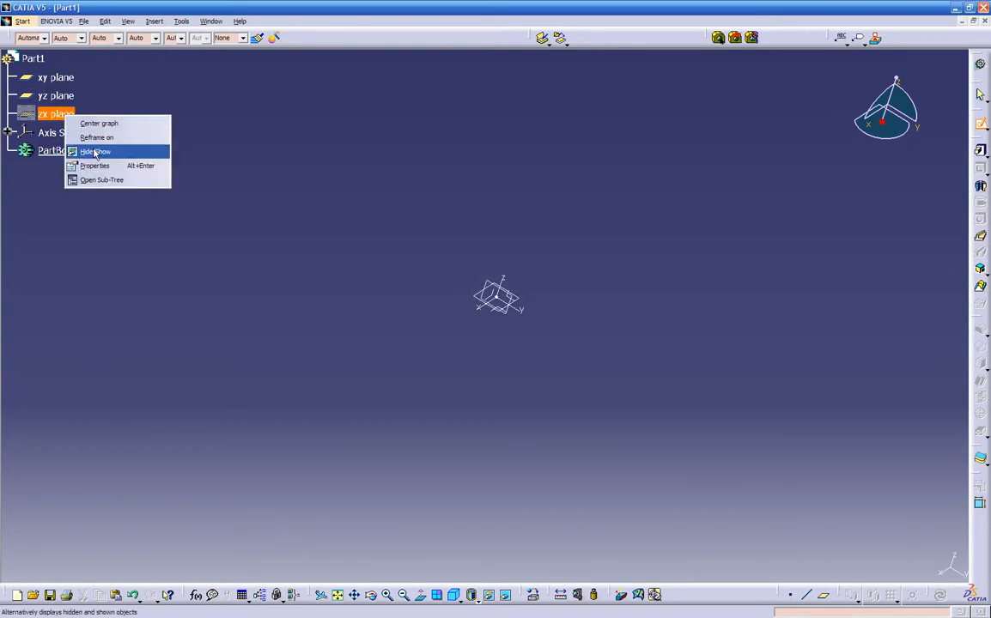
click(91, 151)
mouse_move(410, 368)
middle_down()
mouse_move(537, 406)
mouse_move(411, 362)
mouse_move(404, 302)
mouse_move(448, 290)
mouse_move(409, 238)
middle_up()
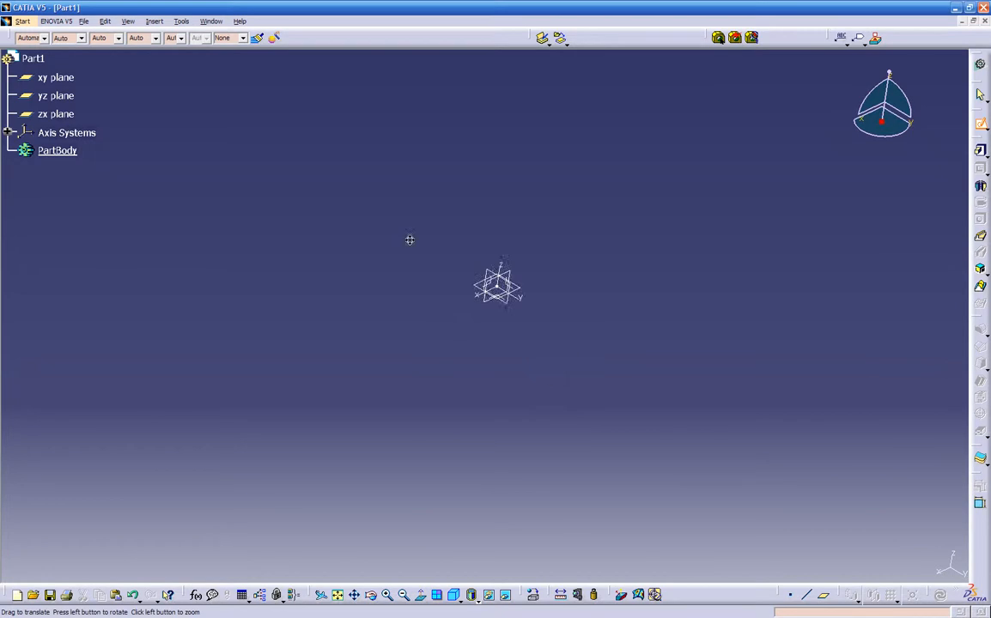
Expand Axis Systems and hide the Absolute Axis System so only the reference planes are displayed.
click(11, 133)
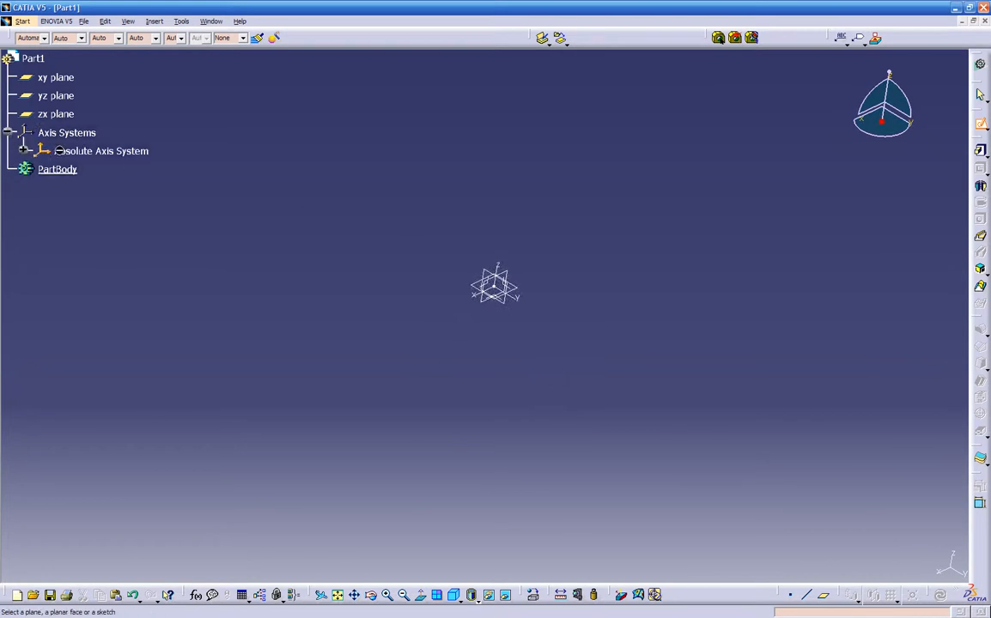
right_click(77, 153)
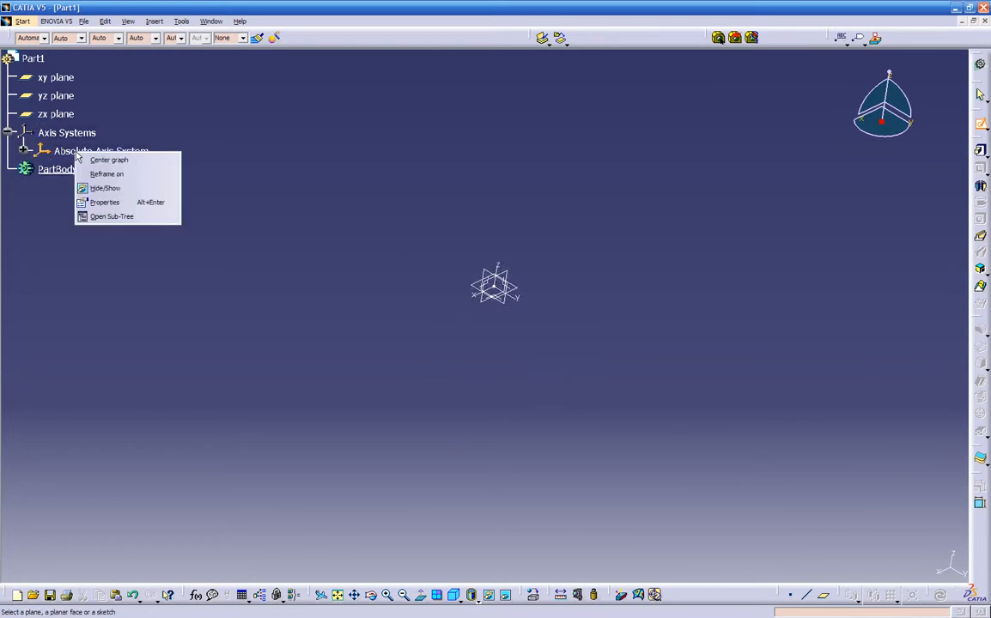
click(109, 189)
mouse_move(418, 312)
middle_down()
mouse_move(476, 349)
mouse_move(401, 320)
middle_up()
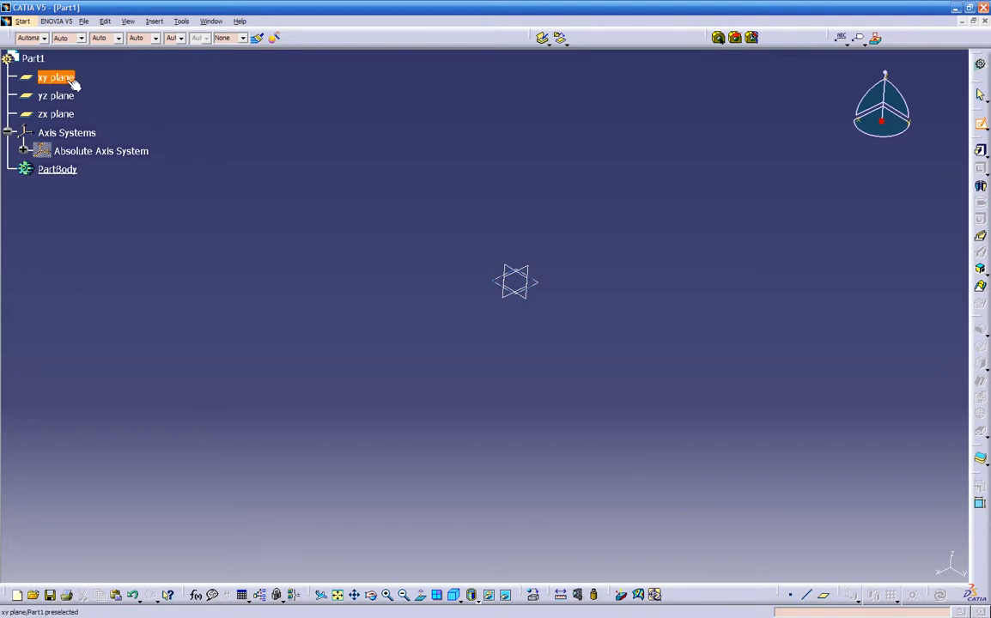
Switch to the standard top view and open the new sketch on the xy plane.
middle_drag(388, 317, 418, 343)
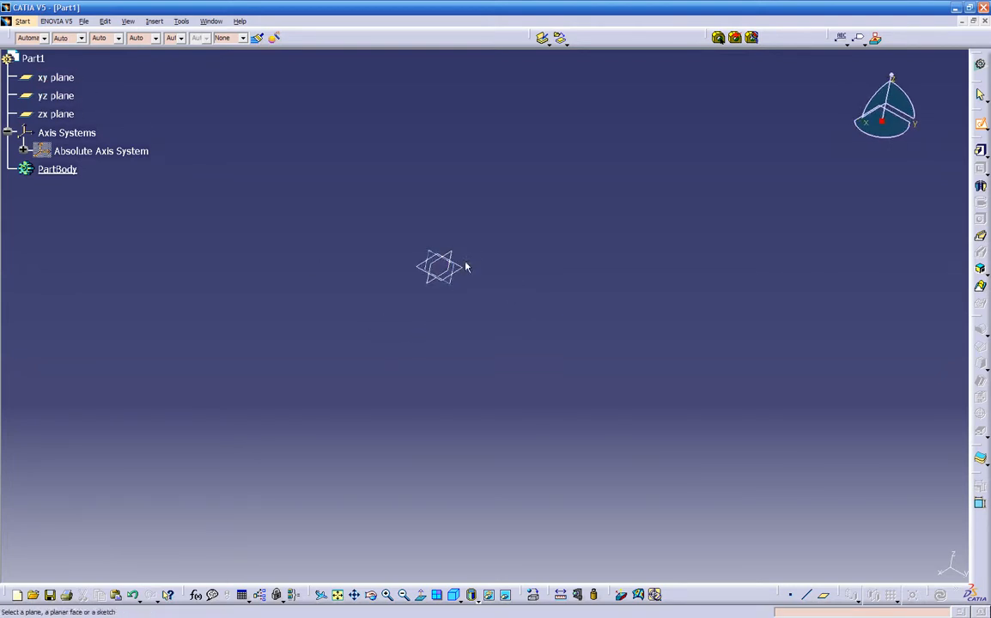
click(468, 598)
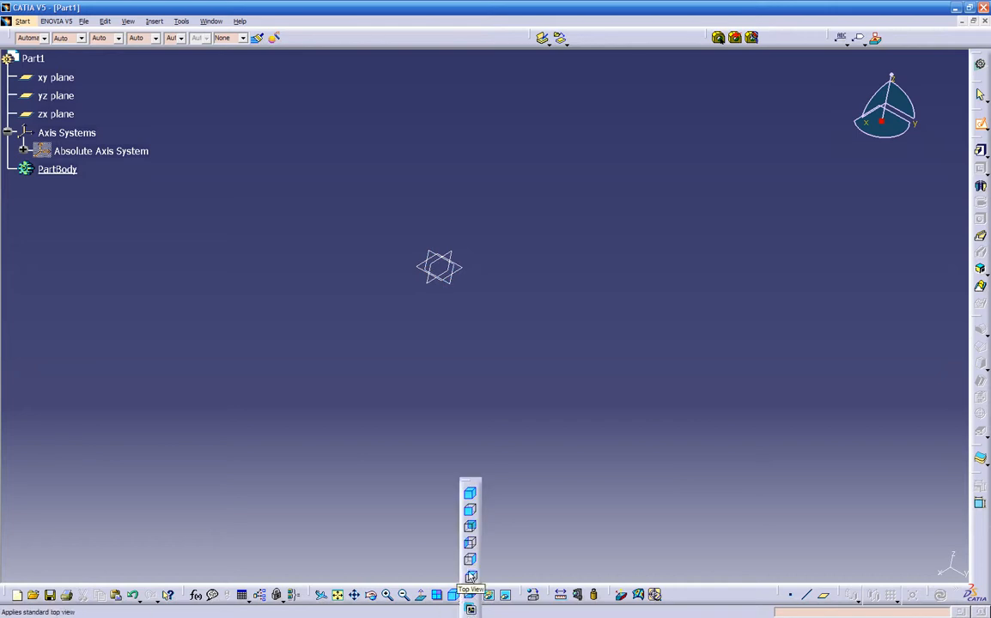
click(470, 577)
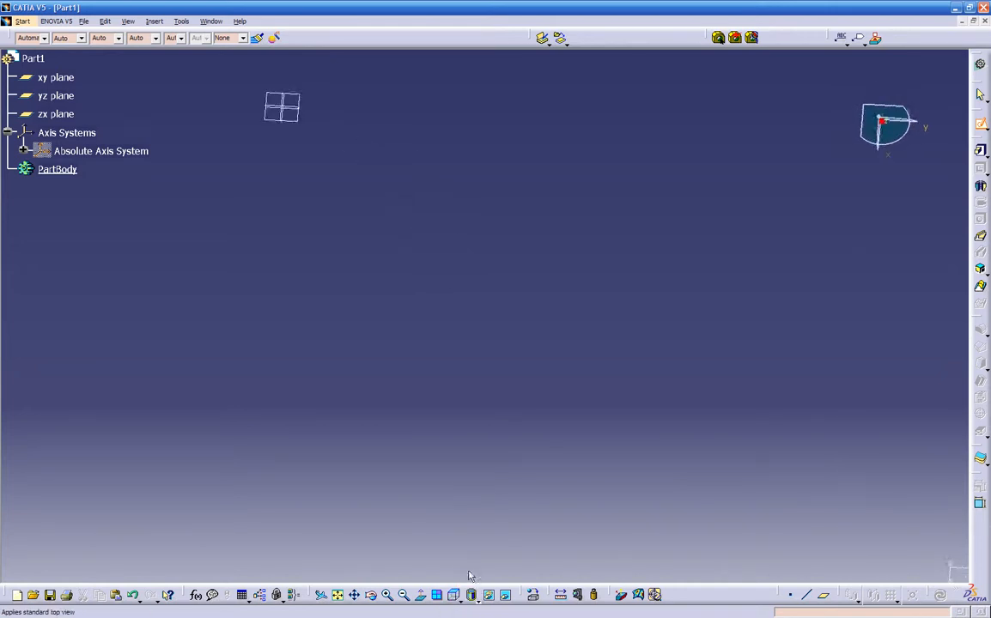
middle_drag(251, 187, 474, 326)
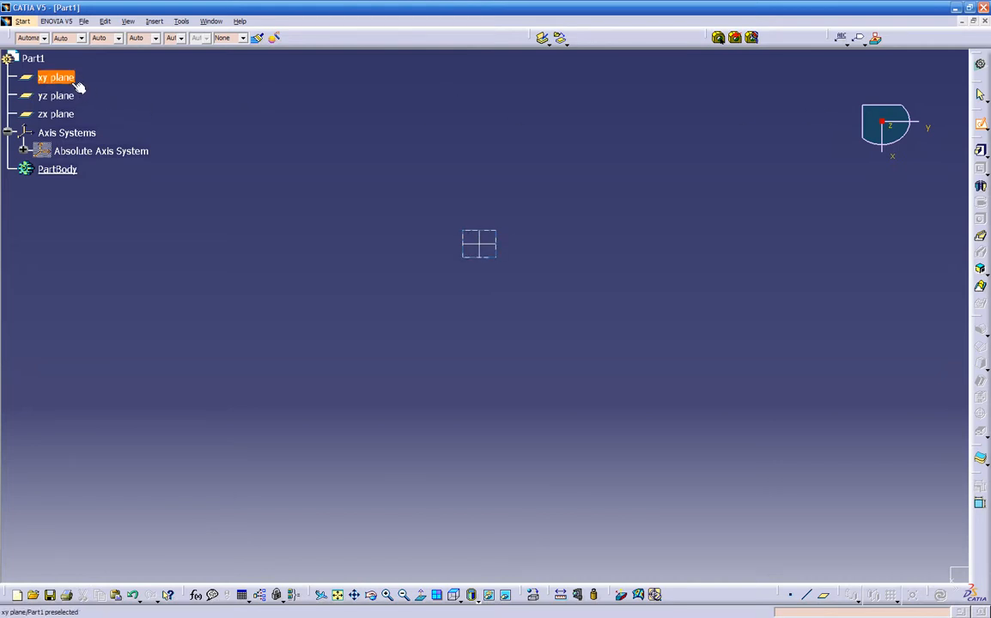
click(73, 82)
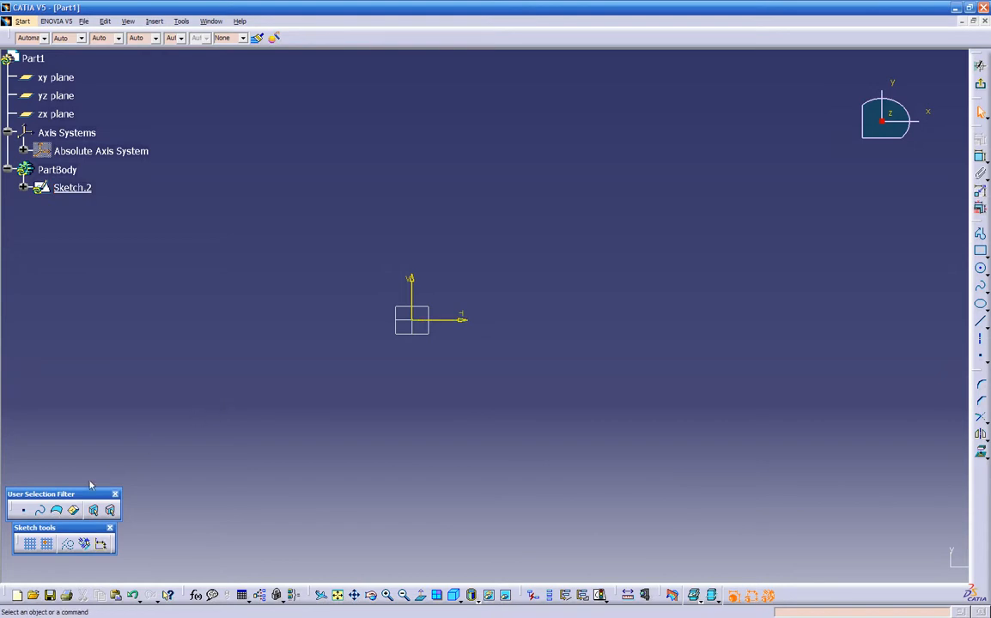
Move the floating Sketch tools clear of the selection filter, display the sketch grid and enable Snap to Point.
drag(75, 528, 74, 538)
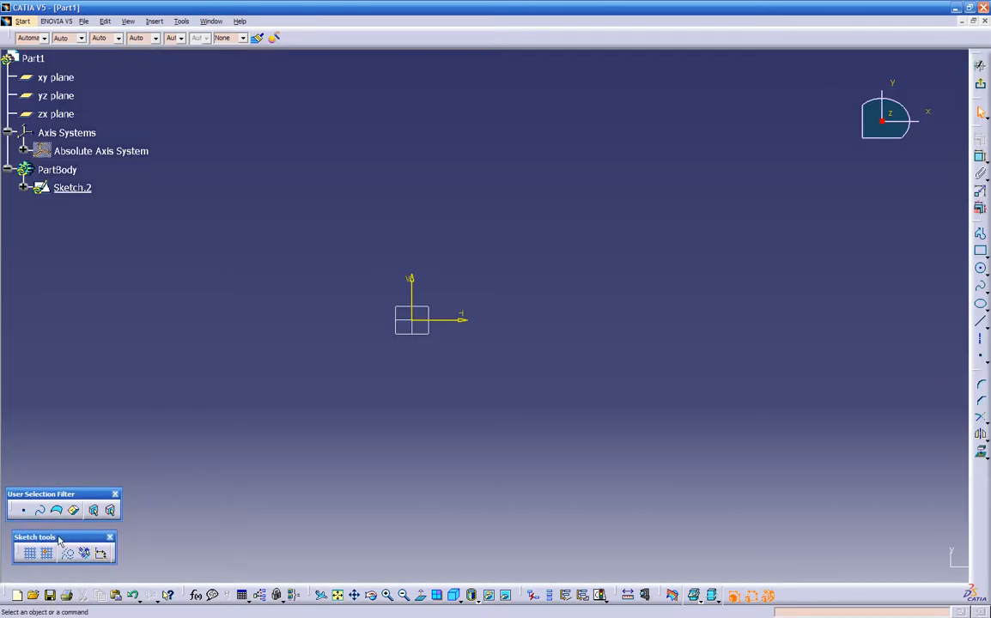
click(31, 554)
middle_drag(353, 298, 306, 453)
mouse_move(352, 313)
middle_down()
mouse_move(288, 341)
mouse_move(251, 374)
middle_up()
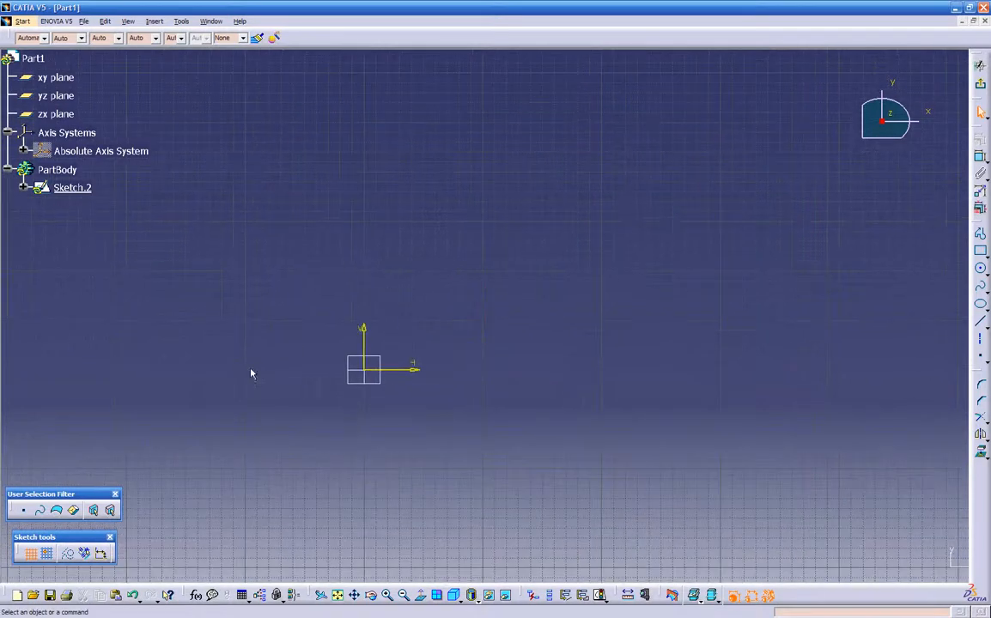
click(49, 556)
Draw a single slightly slanted line above the origin with grid and snapping turned off, and redisplay the grid.
click(981, 322)
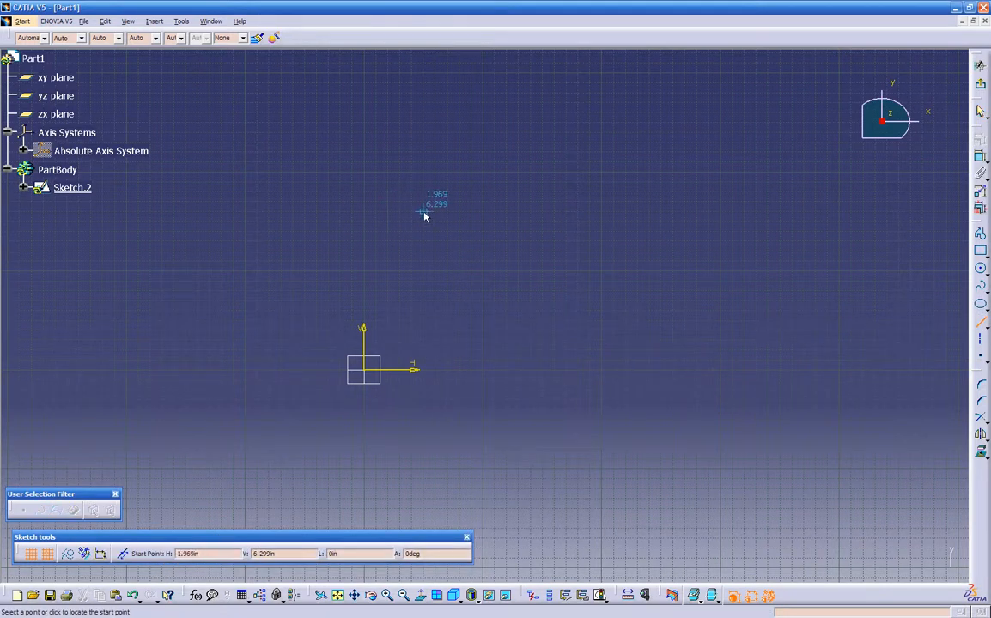
middle_drag(422, 210, 365, 89)
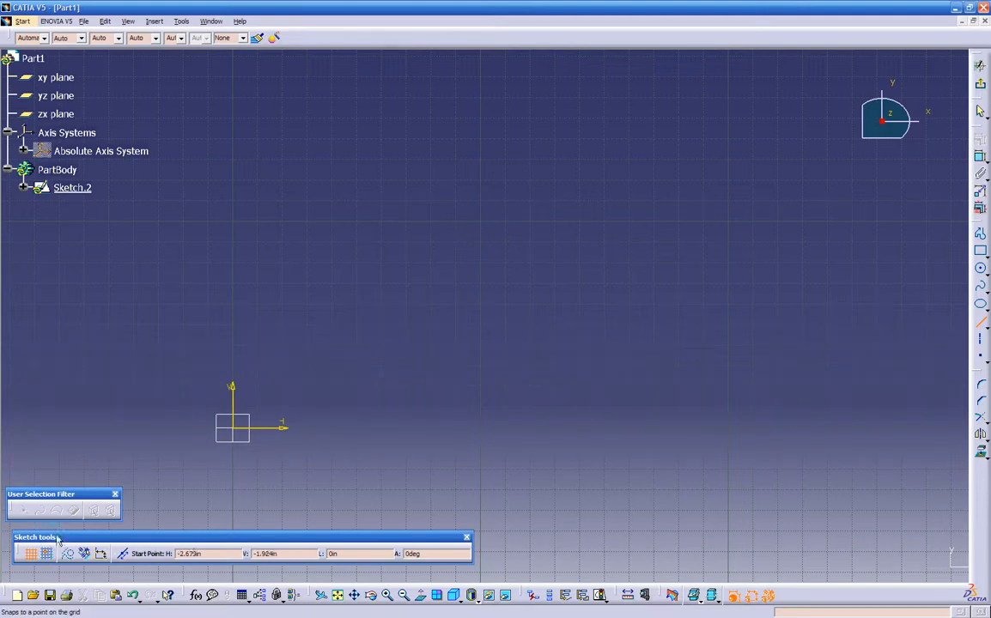
click(564, 152)
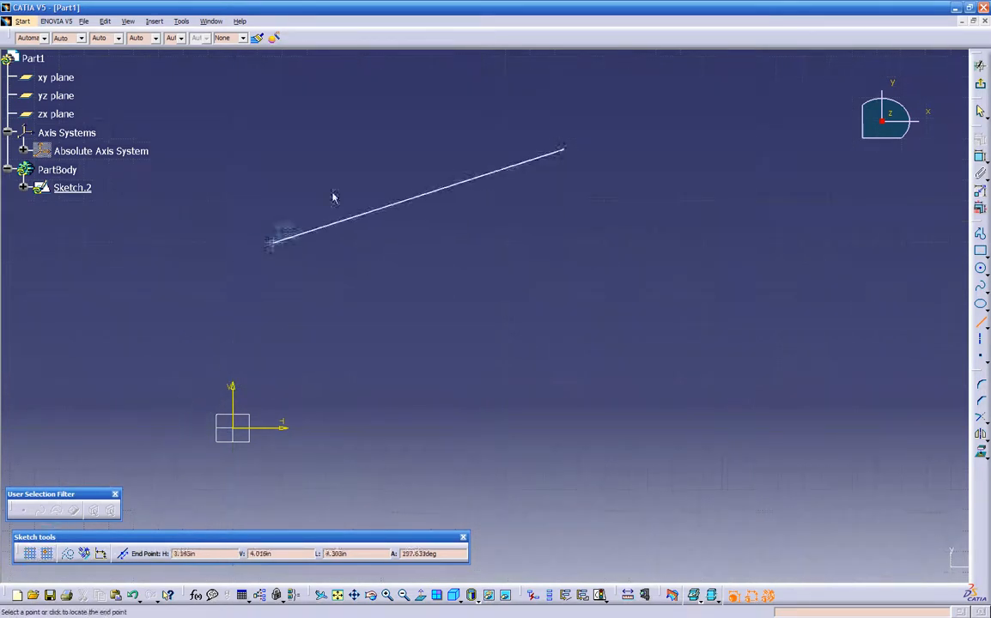
click(281, 165)
mouse_move(465, 290)
middle_down()
mouse_move(449, 347)
mouse_move(471, 333)
mouse_move(506, 225)
mouse_move(699, 281)
mouse_move(626, 333)
mouse_move(544, 320)
mouse_move(442, 227)
middle_up()
click(30, 553)
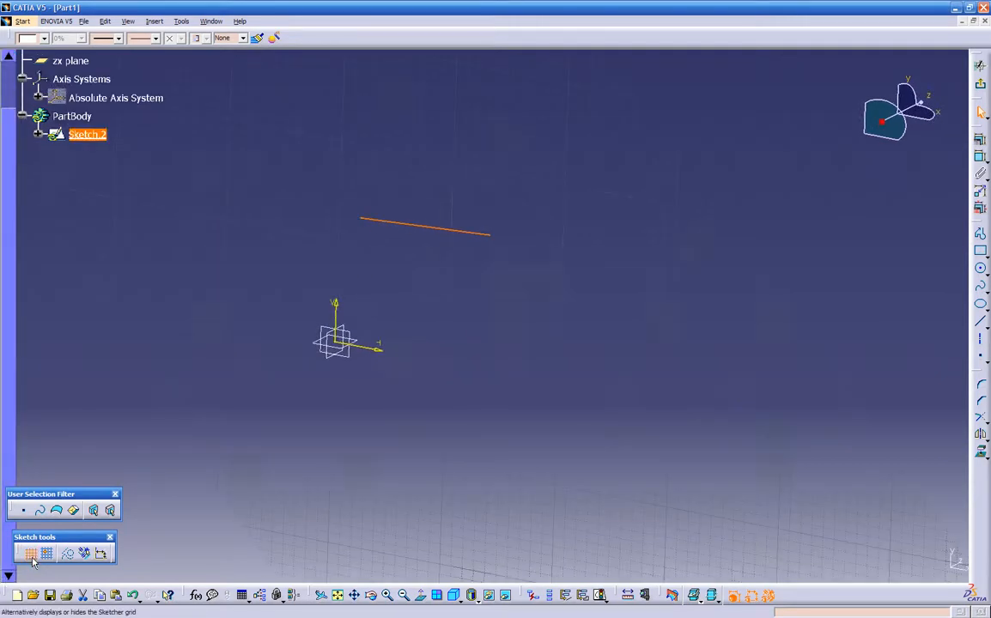
View the sketch plane and line from tilted angles, restoring the view normal to the sketch plane each time.
middle_drag(303, 413, 489, 291)
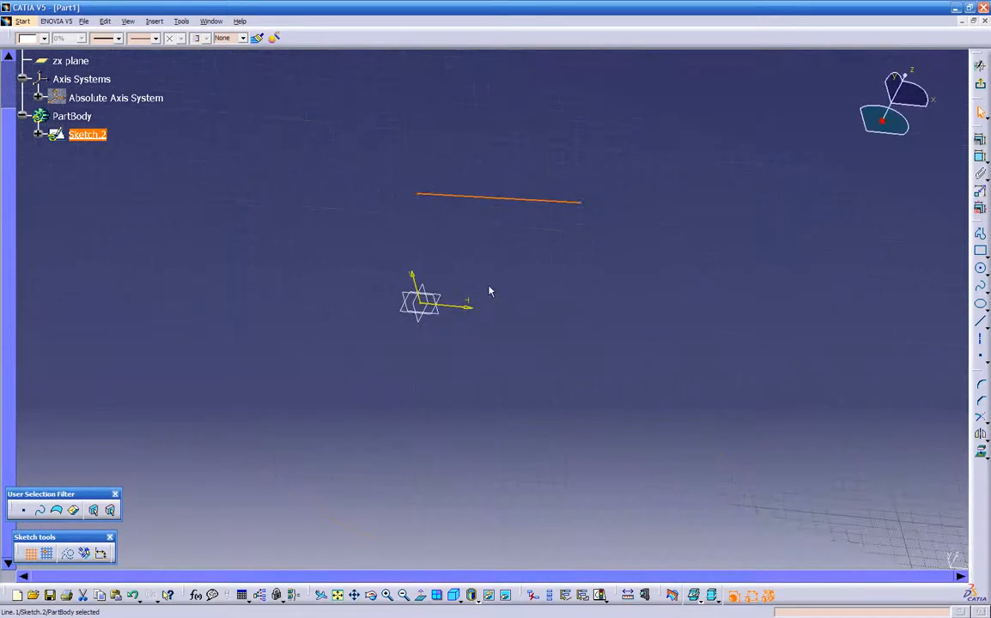
middle_drag(478, 454, 408, 375)
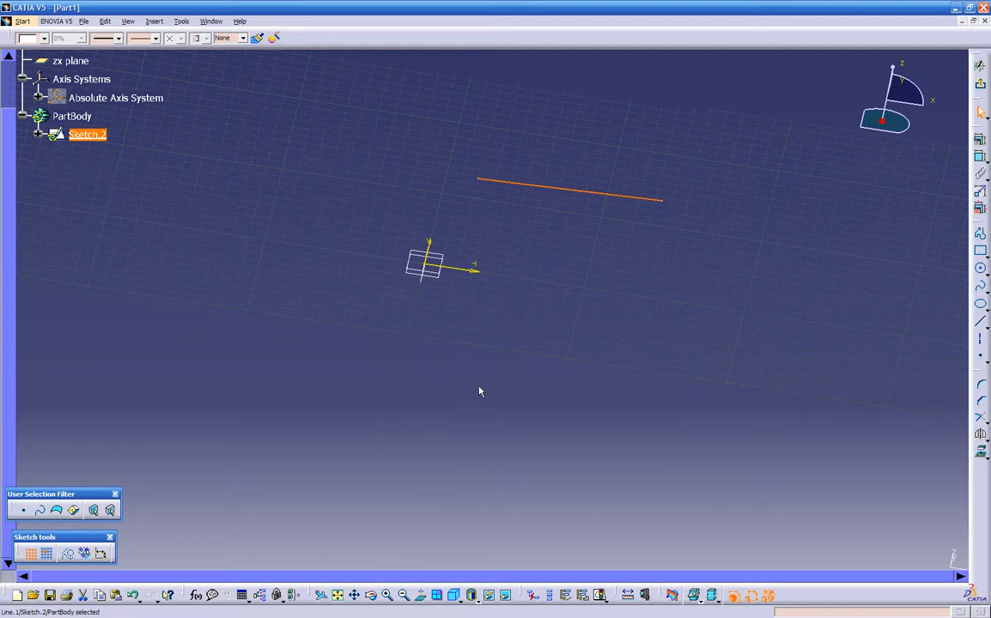
middle_drag(533, 245, 564, 338)
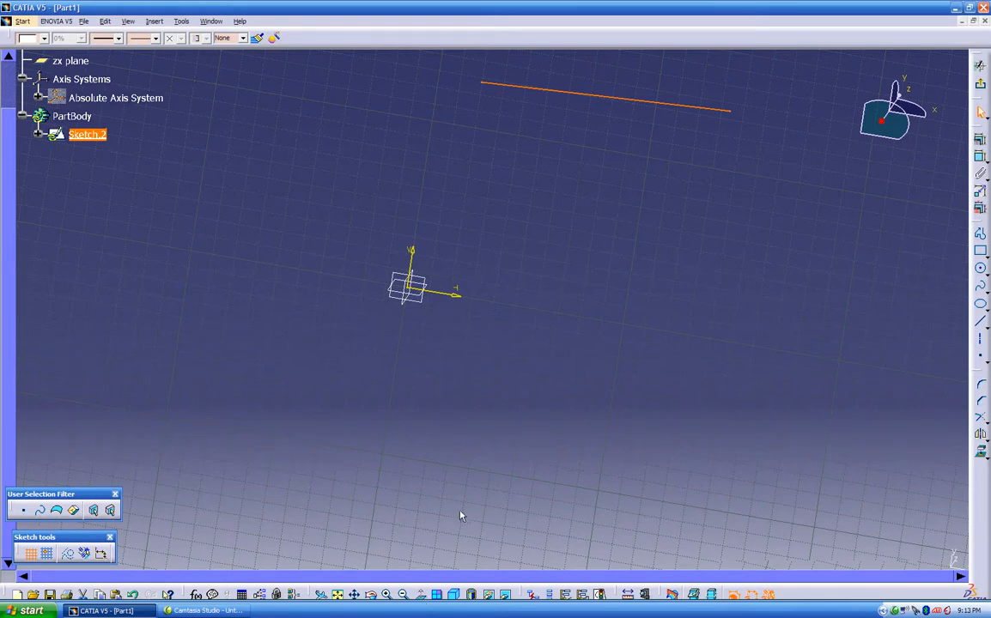
click(473, 467)
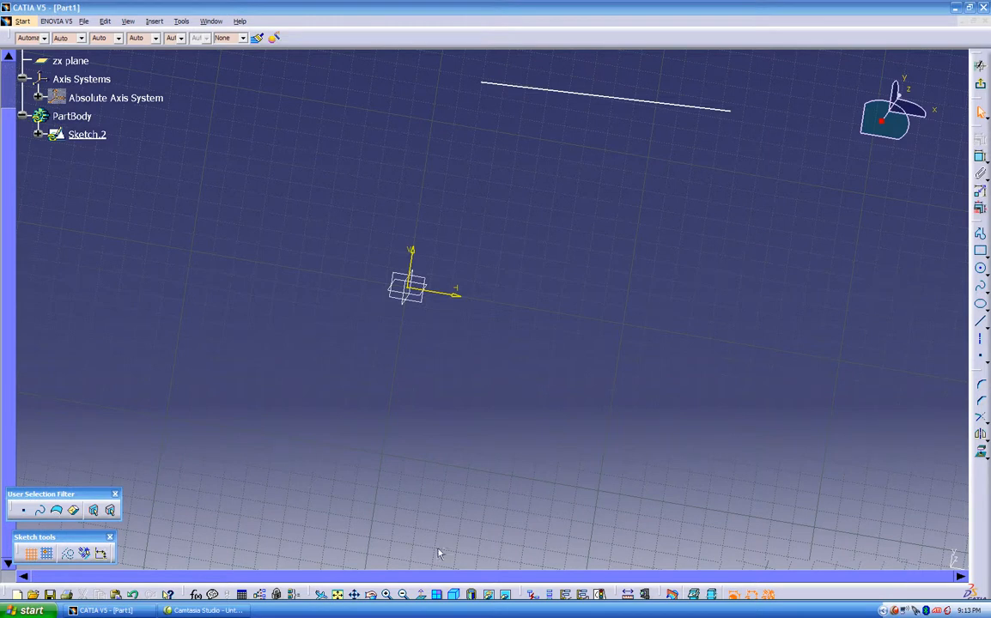
click(421, 595)
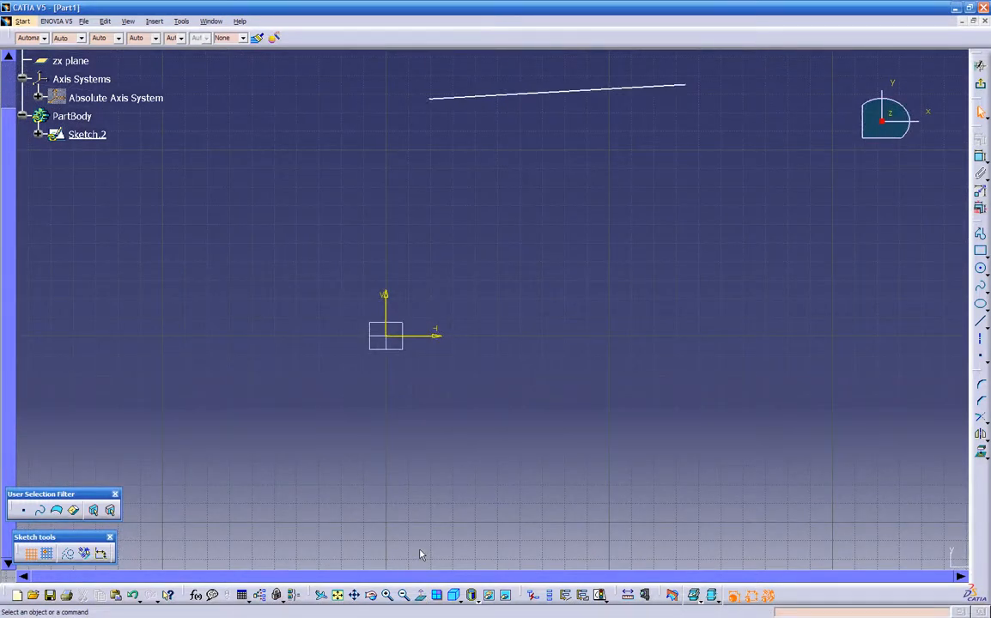
middle_drag(424, 429, 506, 283)
mouse_move(515, 324)
middle_down()
mouse_move(362, 320)
mouse_move(325, 331)
mouse_move(443, 301)
middle_up()
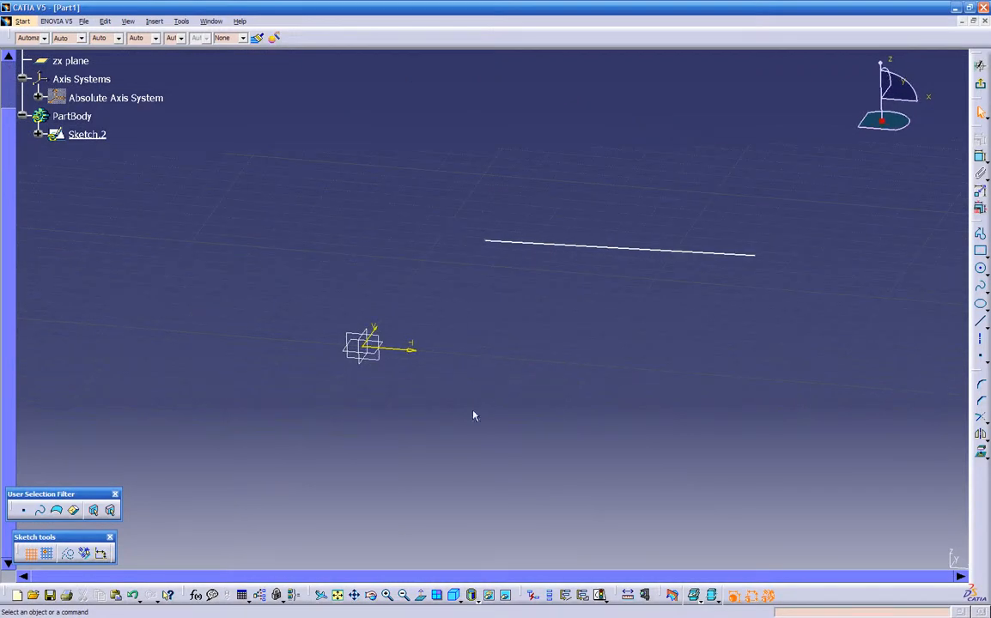
click(421, 596)
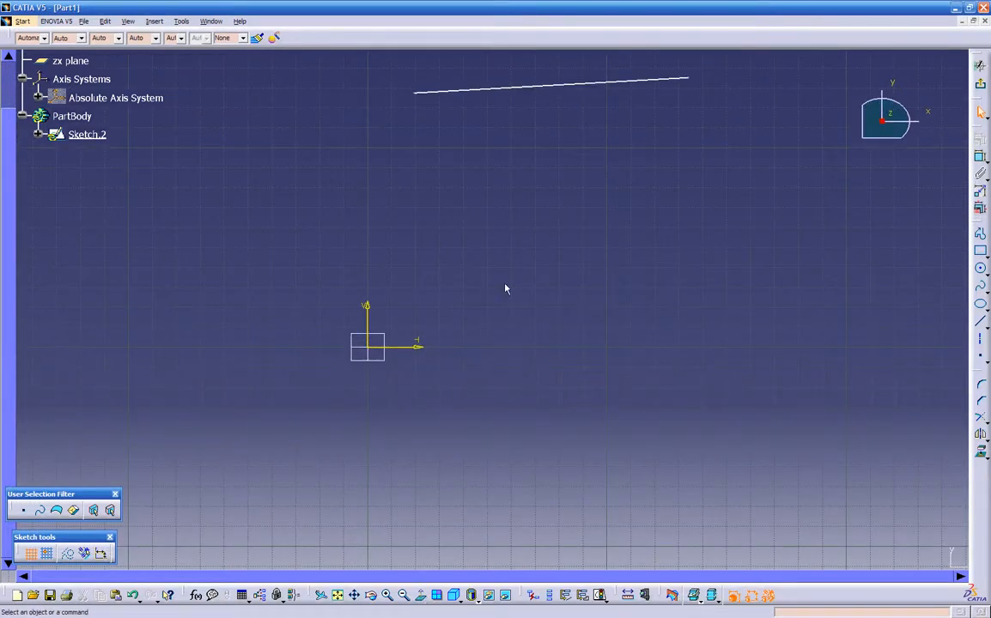
Delete the slanted line above the origin from the sketch.
click(546, 89)
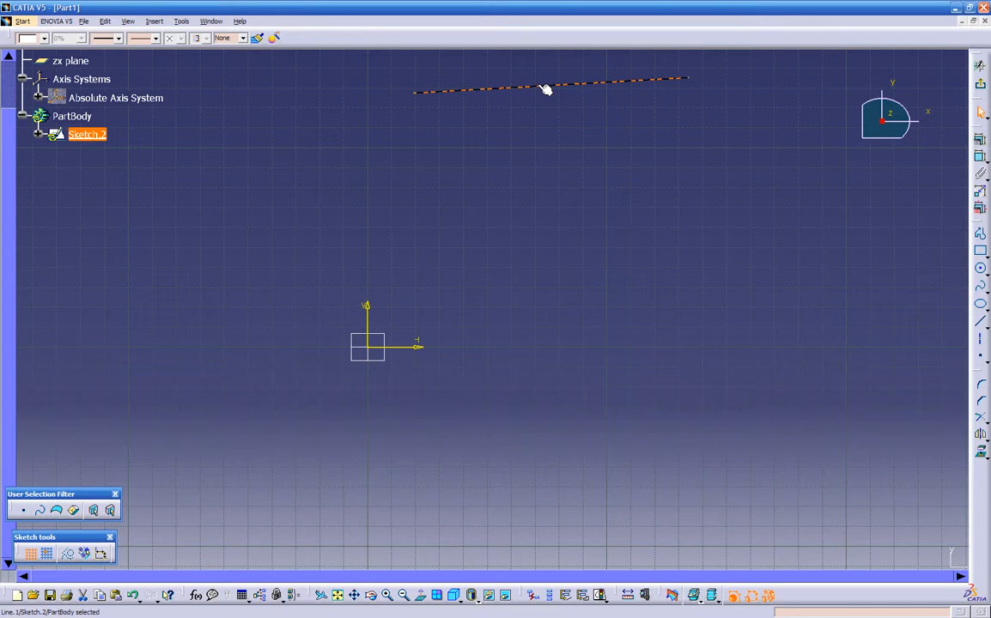
key(Delete)
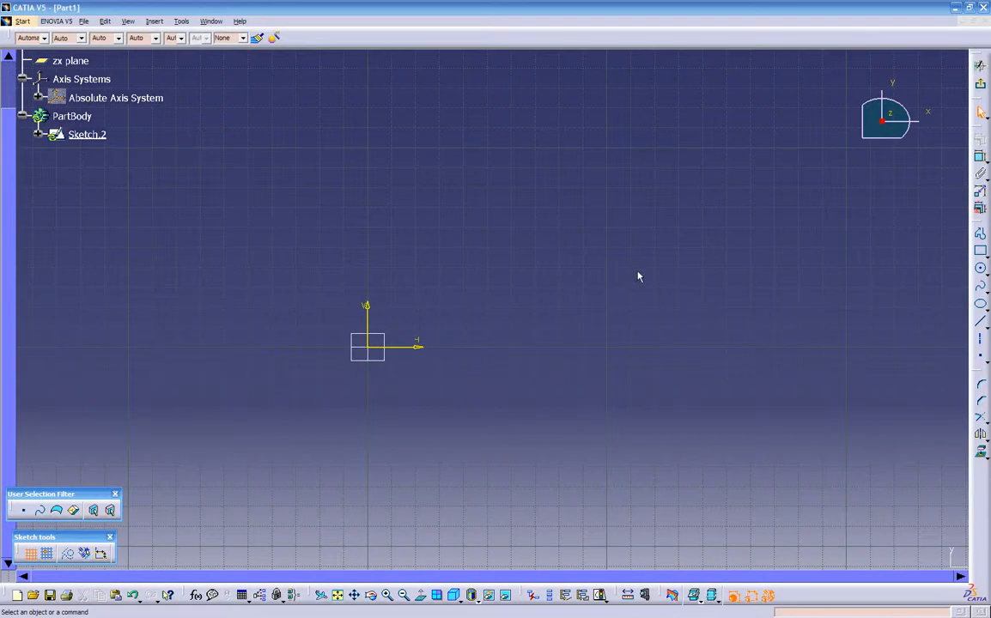
Draw a Profile of connected straight segments arching over the origin from the far right and curling back inward on the left.
click(980, 237)
click(891, 209)
click(762, 140)
click(625, 119)
click(436, 118)
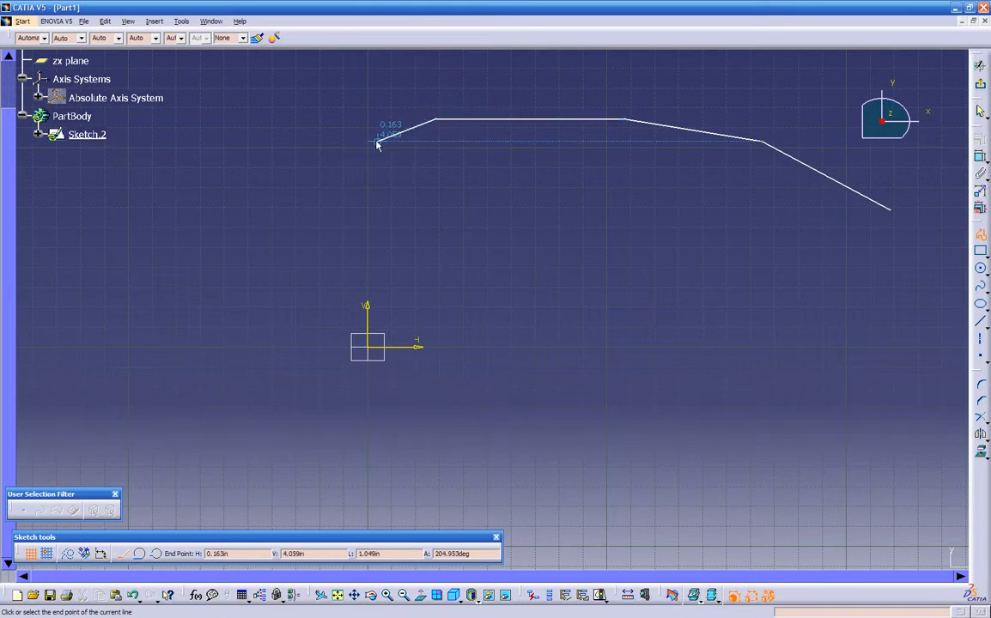
click(377, 142)
click(294, 150)
click(276, 185)
double_click(375, 204)
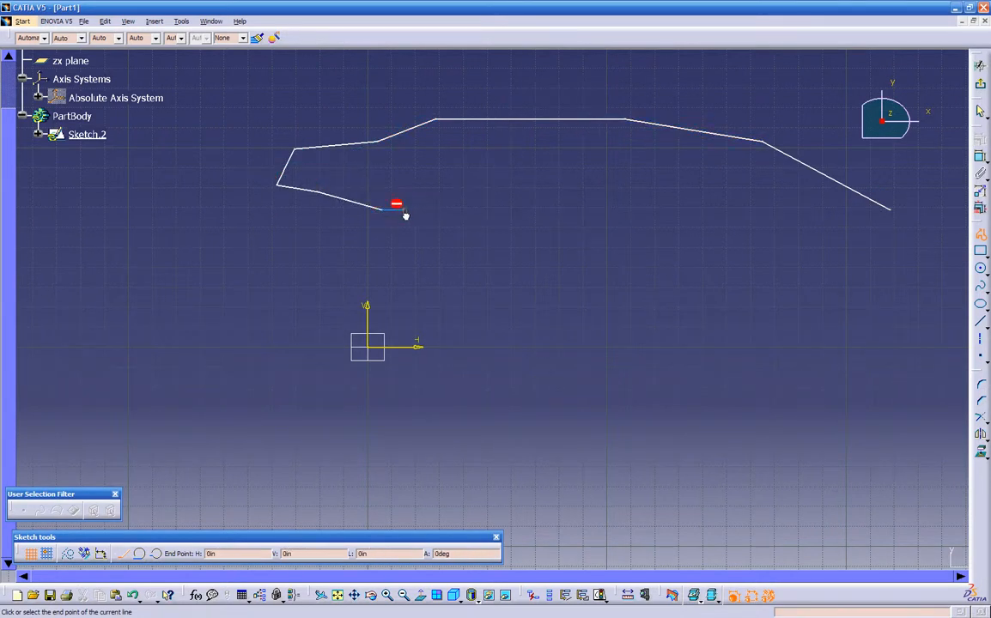
Continue the profile with two tangent arcs forming an S-curve that swings down and around above the H axis.
drag(415, 235, 416, 237)
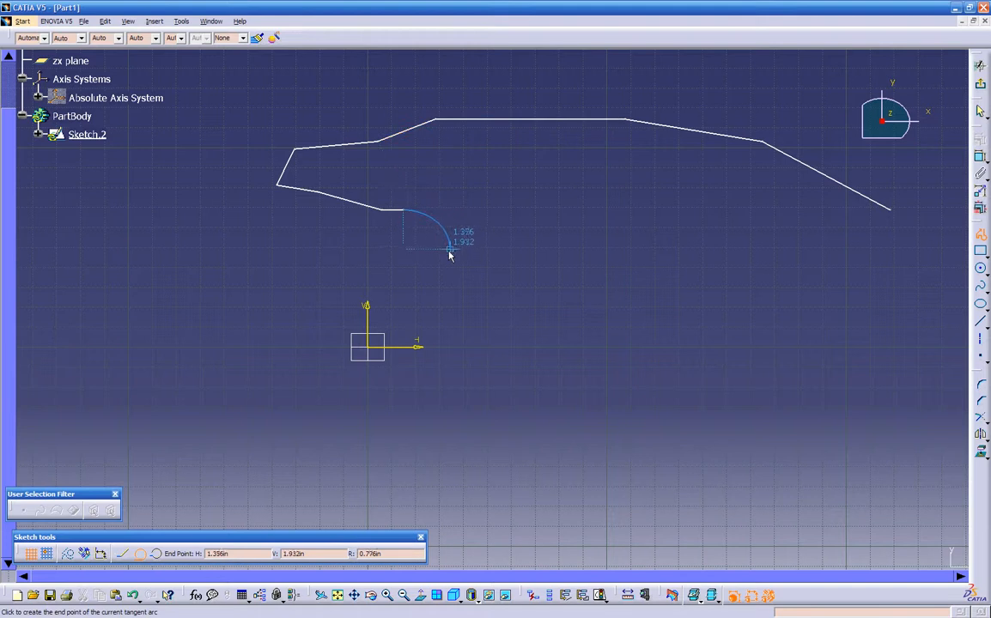
click(453, 255)
drag(464, 272, 484, 287)
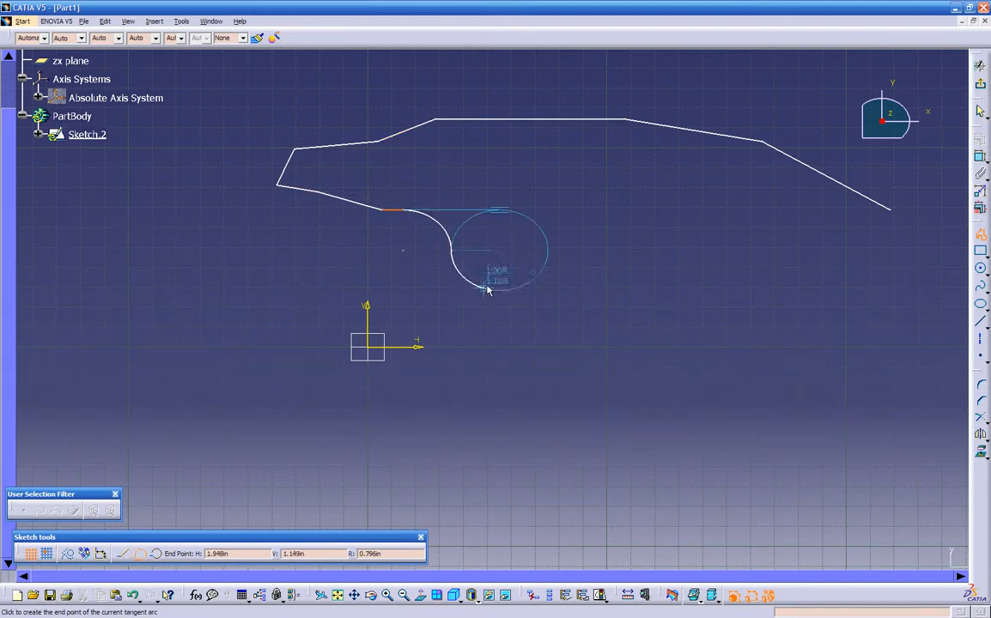
click(543, 271)
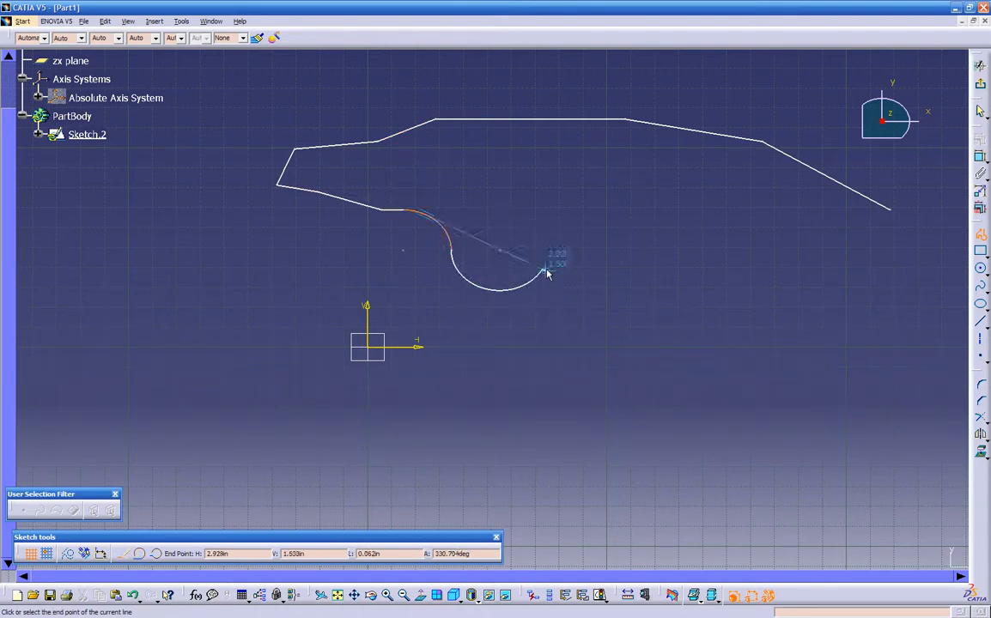
Extend the profile with straight segments toward the far right and down, ending in a large tangent arc that turns back upward.
click(648, 264)
click(742, 247)
click(823, 279)
click(872, 325)
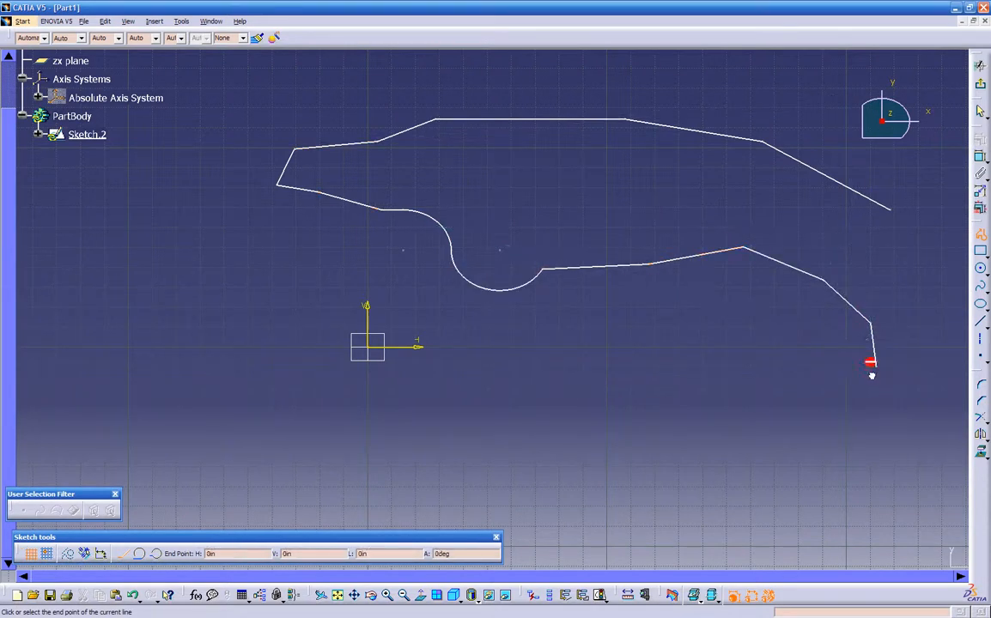
drag(839, 409, 826, 411)
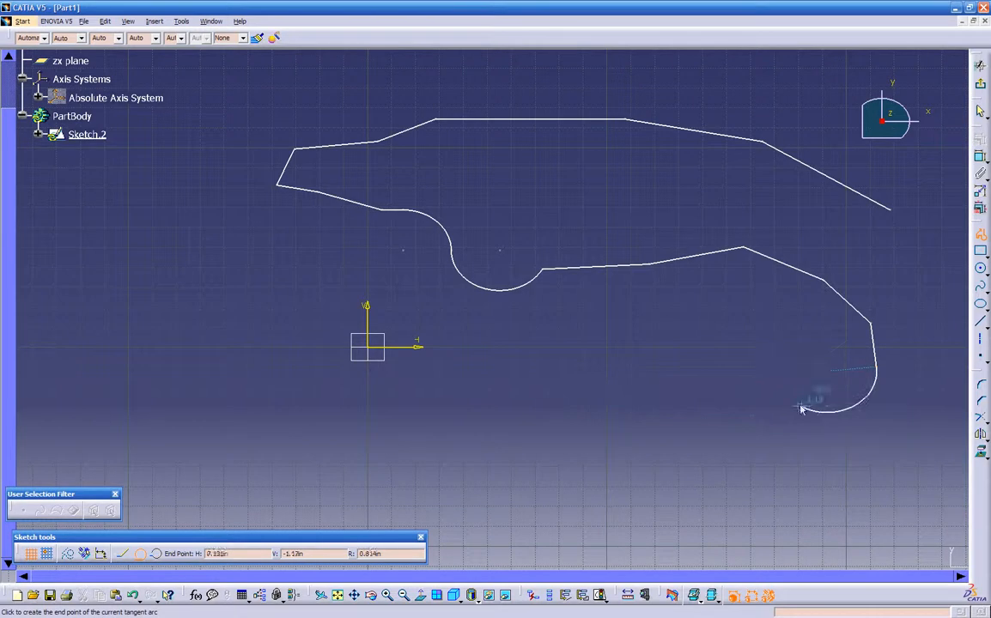
click(756, 372)
Continue the profile with straight segments back toward the origin, a tangent arc at its lowest end, and two straight segments rising from it.
click(755, 337)
click(684, 319)
click(594, 323)
click(566, 369)
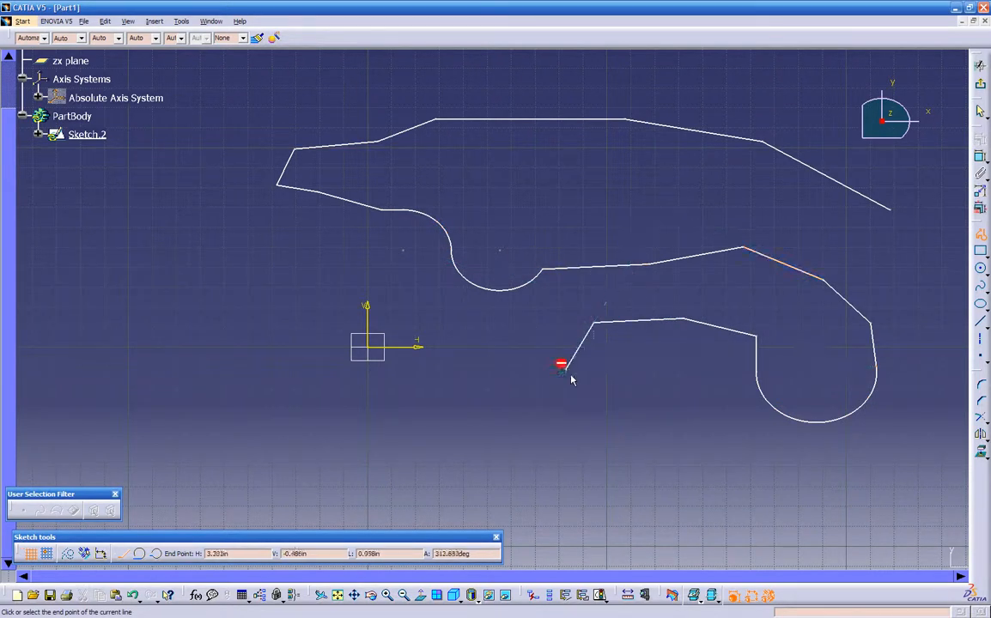
click(640, 437)
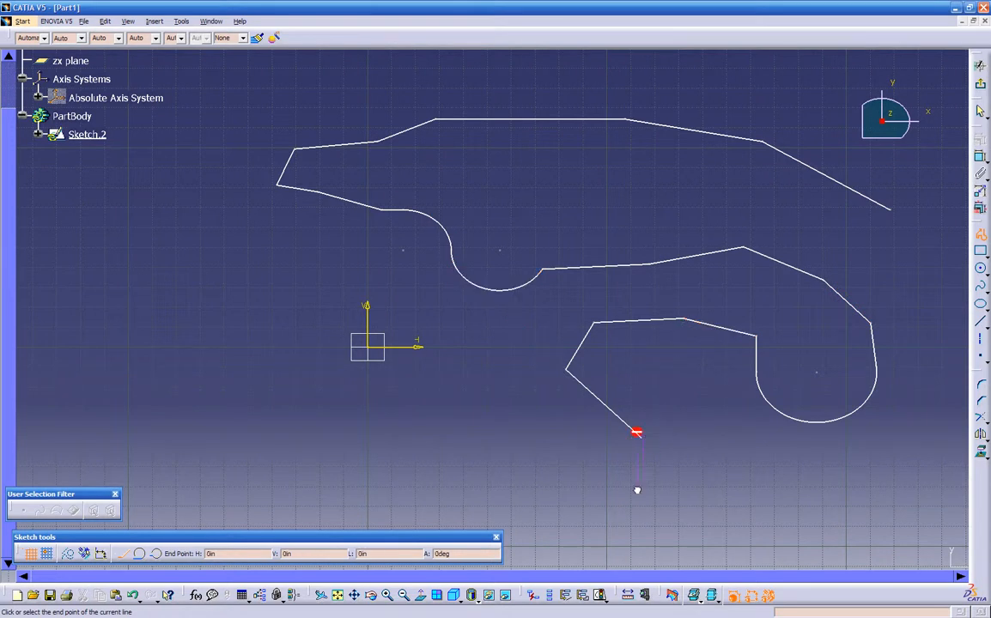
drag(621, 490, 620, 491)
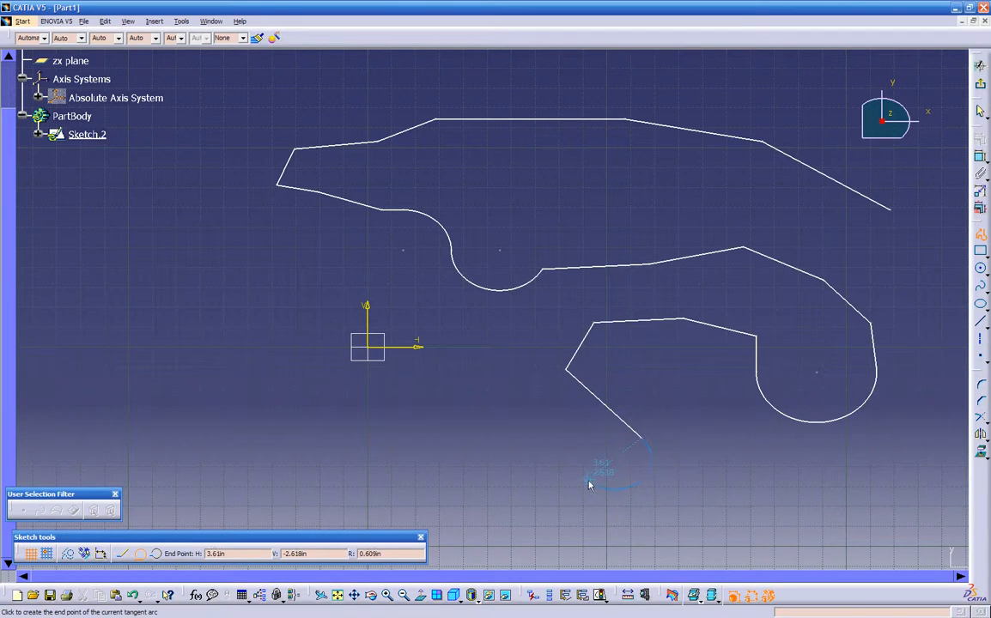
click(585, 480)
click(537, 433)
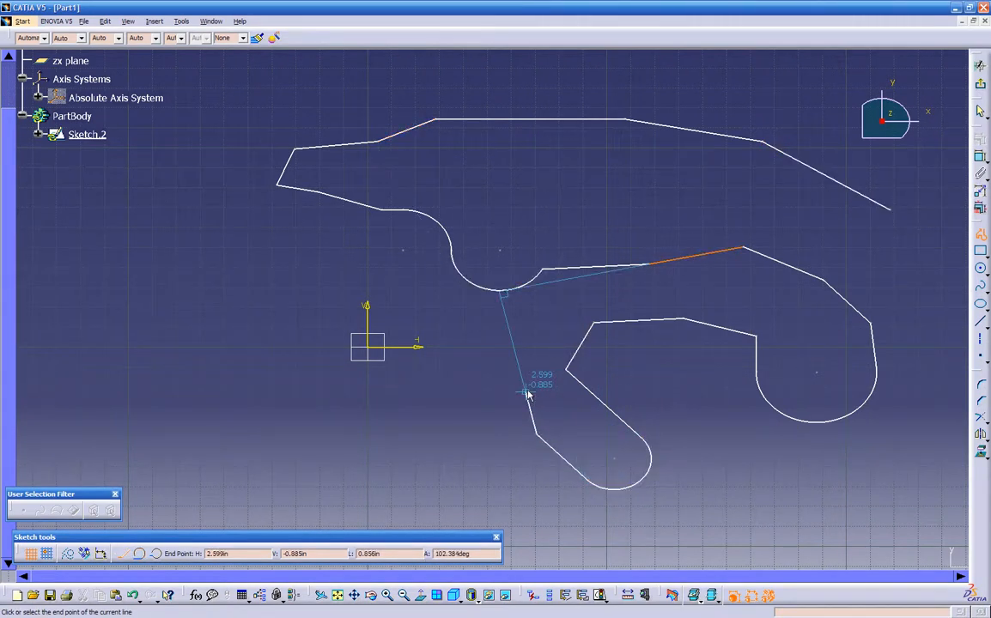
click(523, 377)
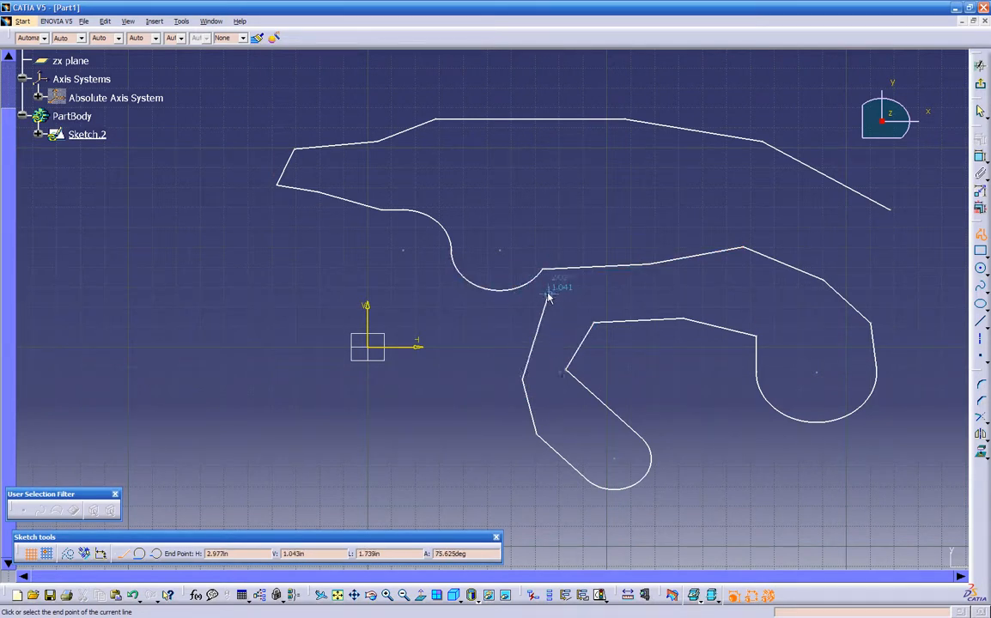
End the open profile and delete all of its elements from the sketch.
key(Escape)
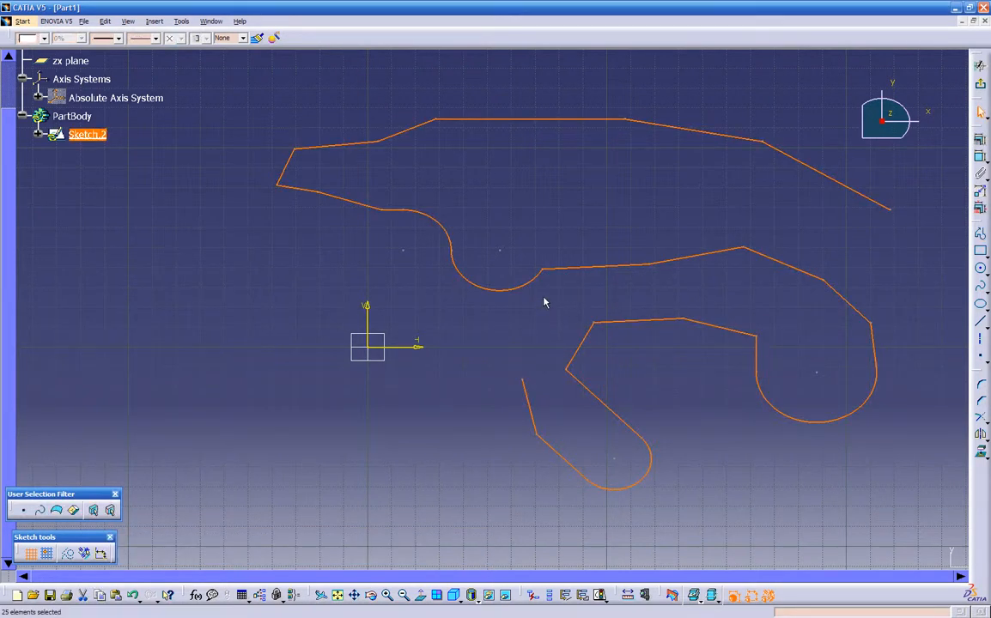
key(Delete)
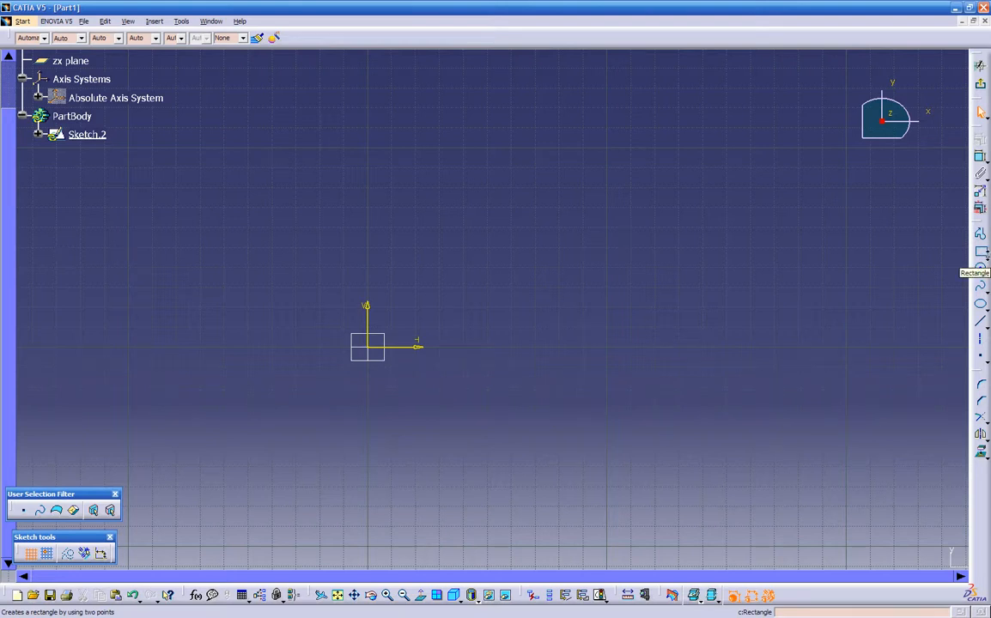
Draw a two-point rectangle about 4.8 in wide and 3.4 in high above the H axis, to the right of the V axis.
click(986, 259)
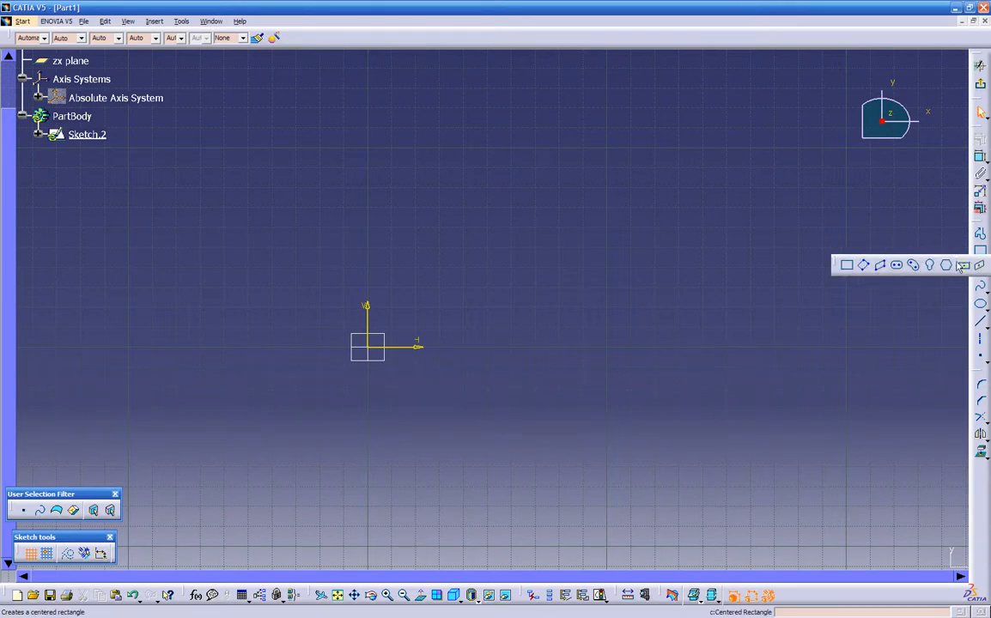
click(847, 267)
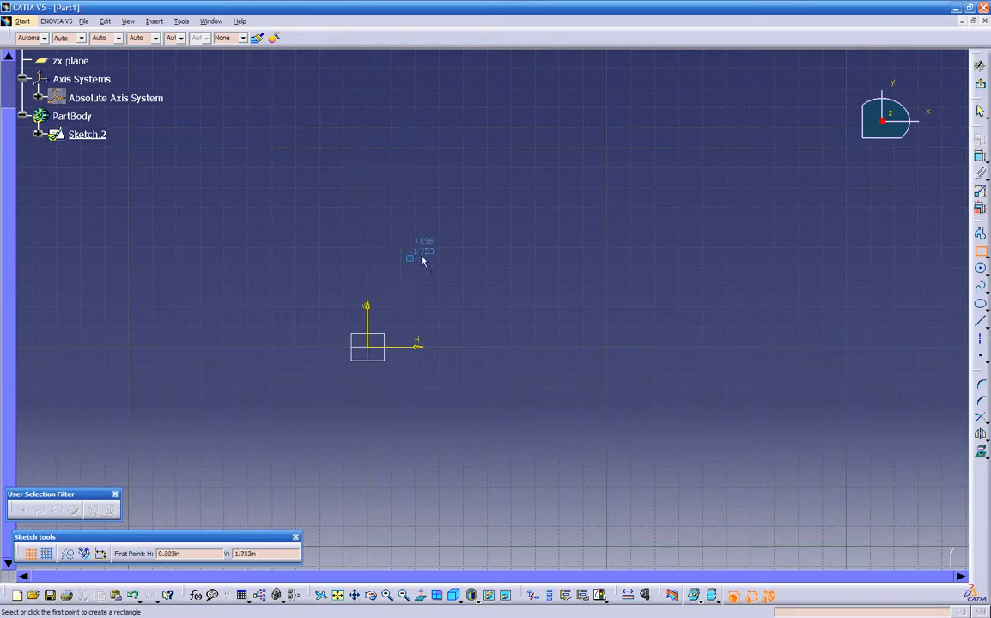
click(427, 150)
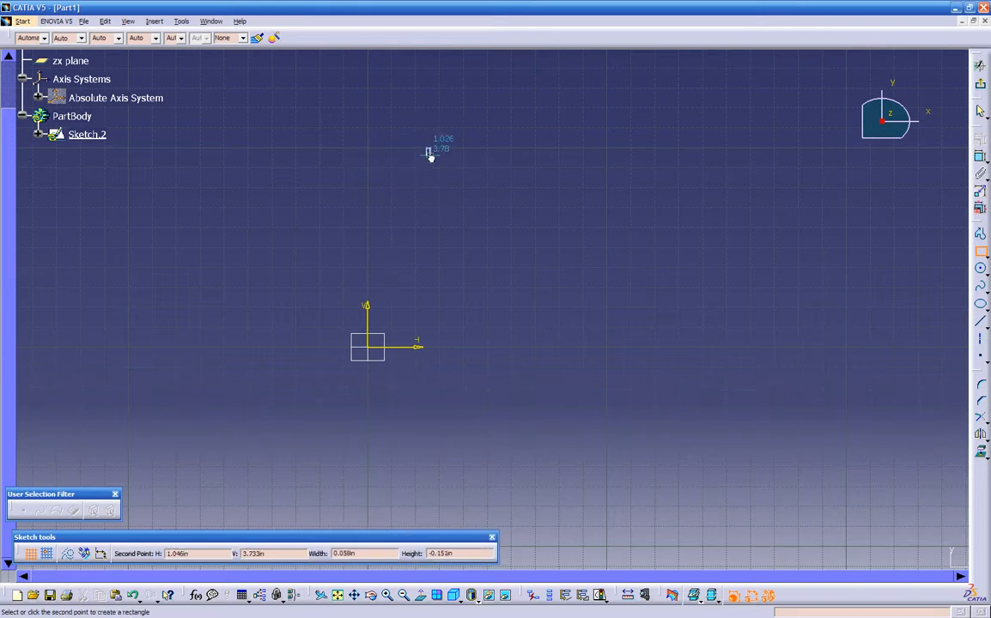
click(721, 319)
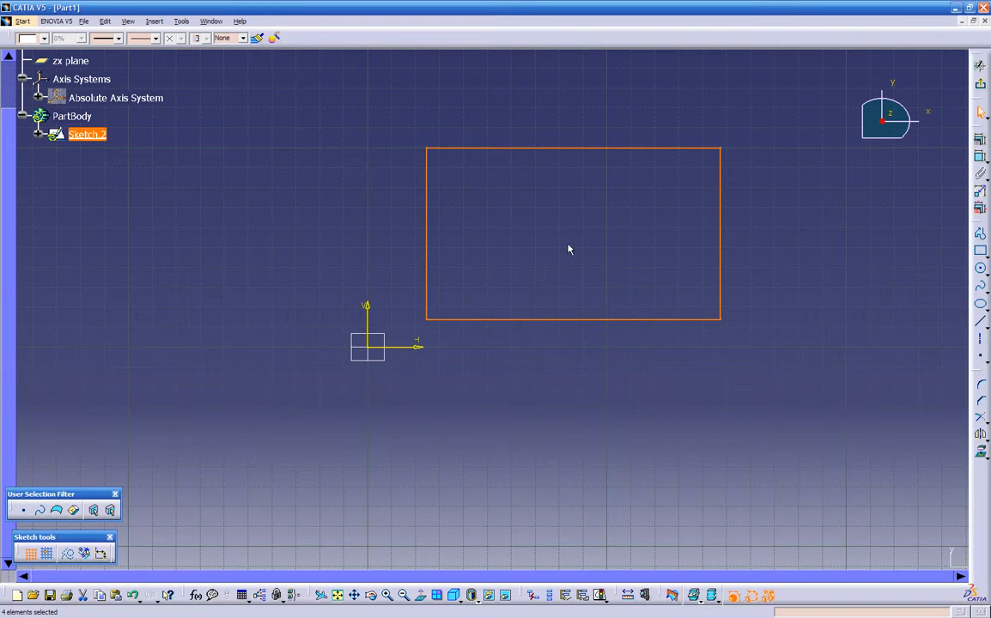
click(660, 230)
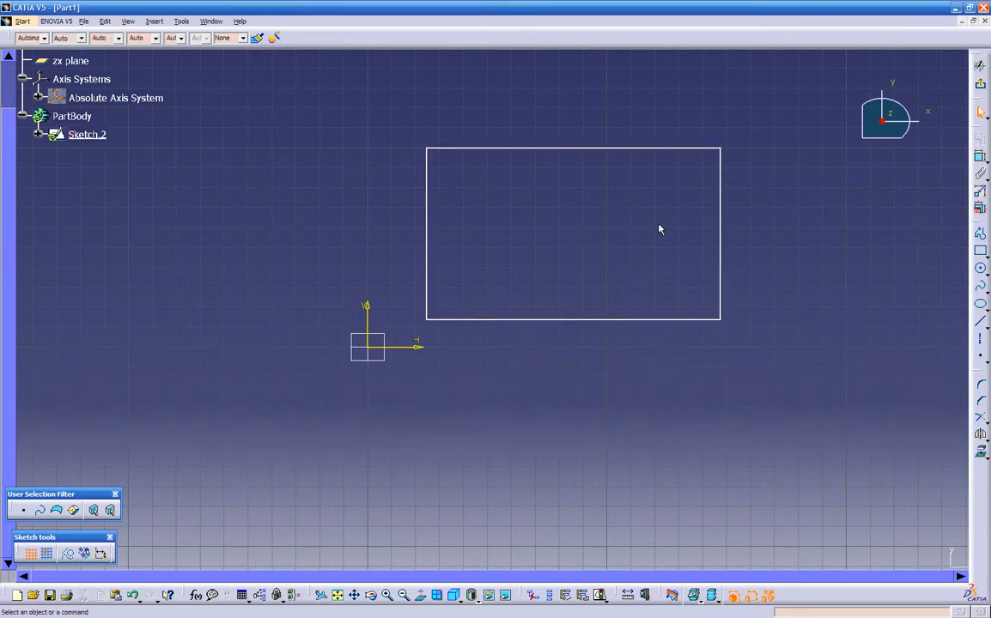
Add a height constraint between the rectangle's upper and lower edges, placing the dimension to the right of the shape.
click(595, 318)
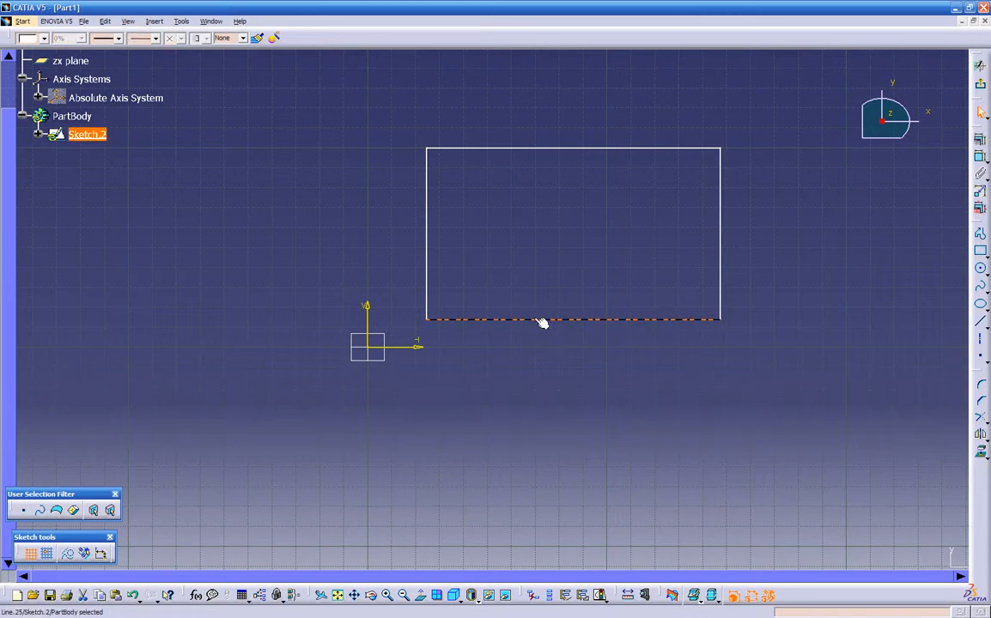
click(720, 293)
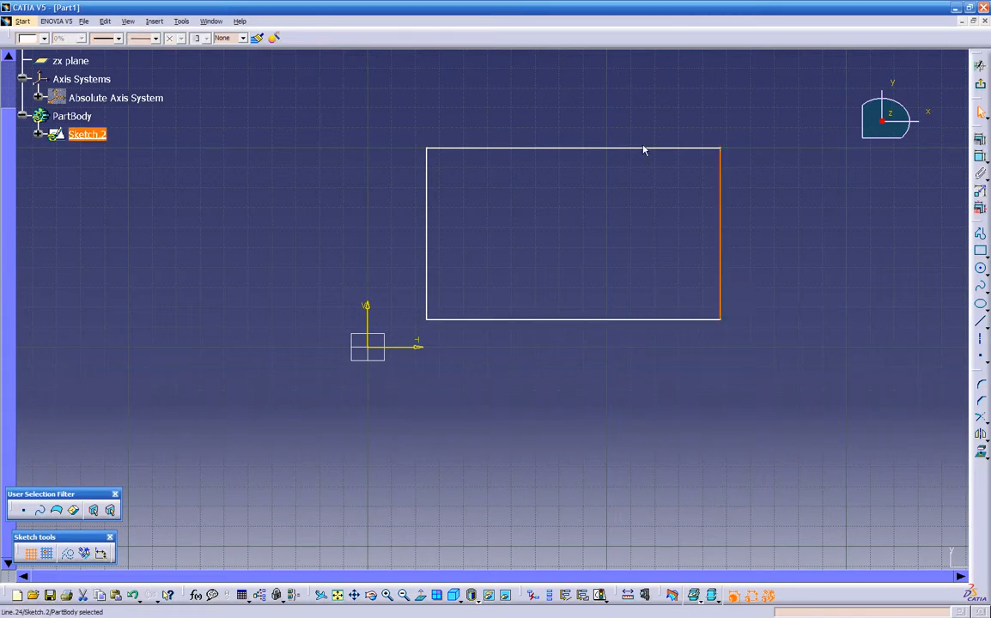
click(646, 148)
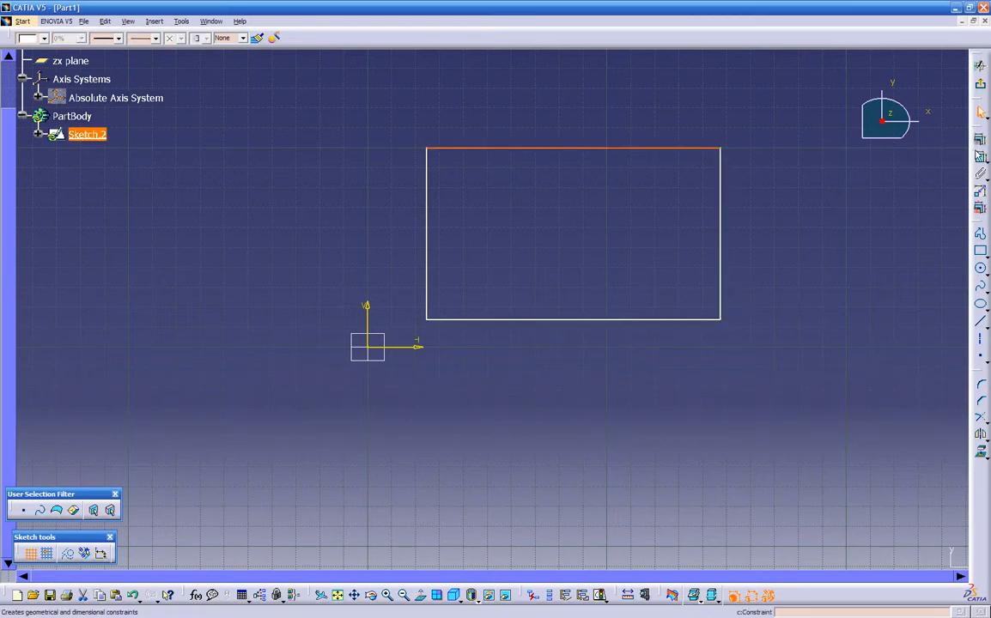
click(980, 158)
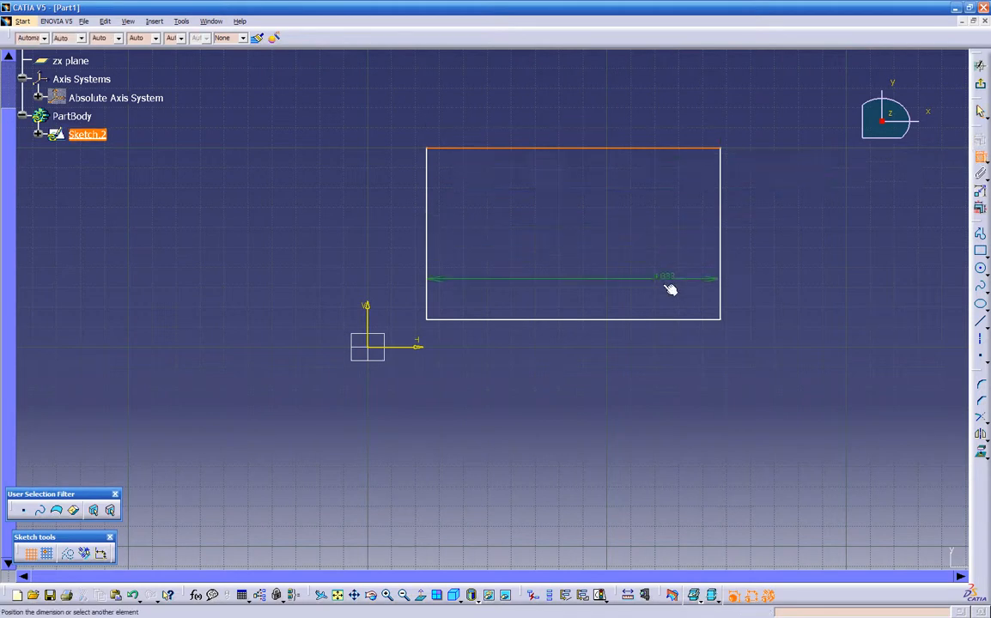
click(667, 320)
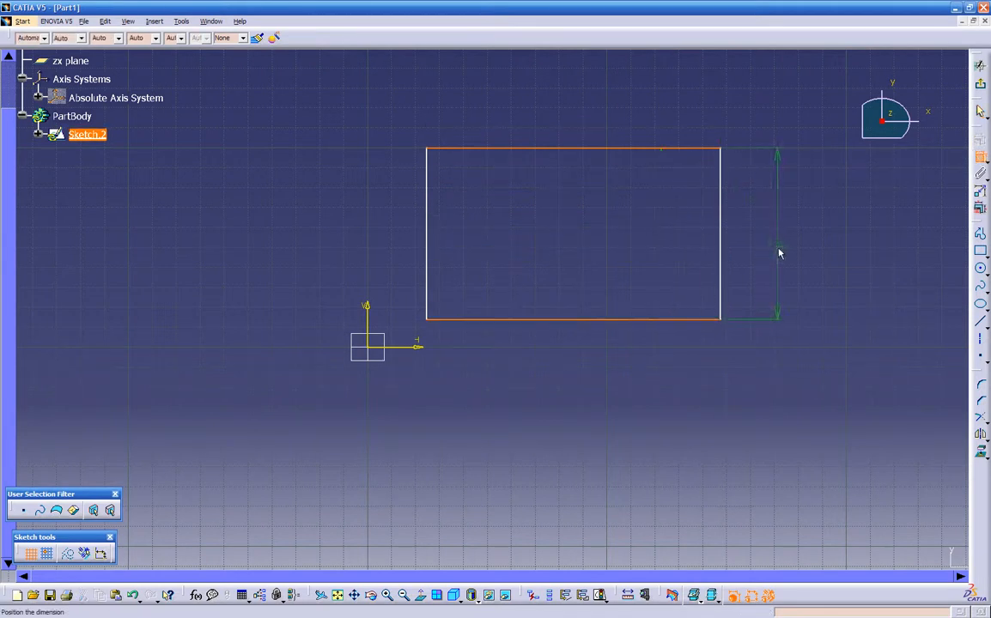
click(795, 230)
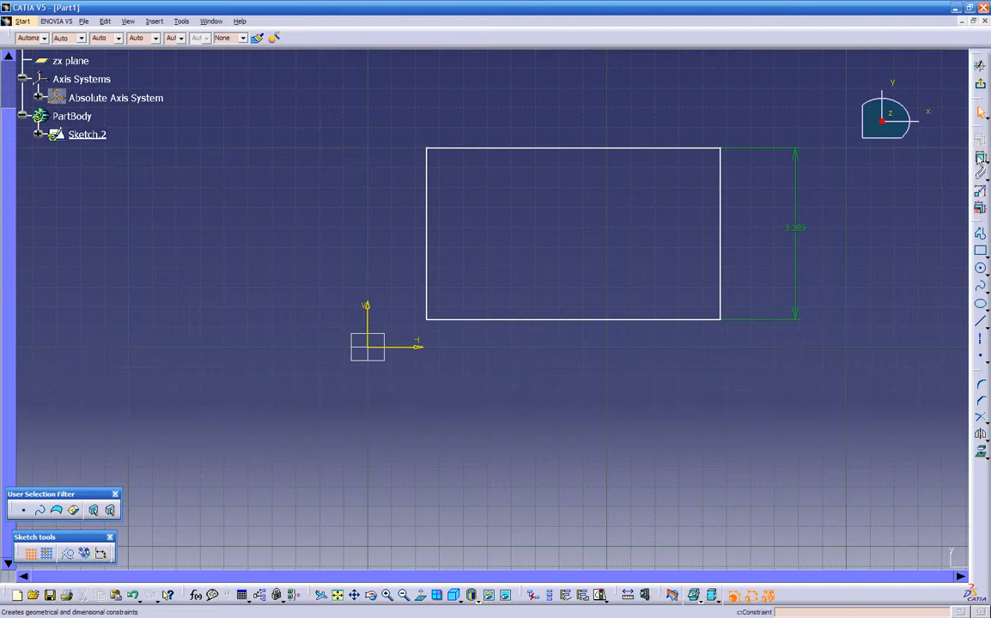
Add a width constraint between the rectangle's two vertical edges, placing the dimension inside the shape.
click(979, 159)
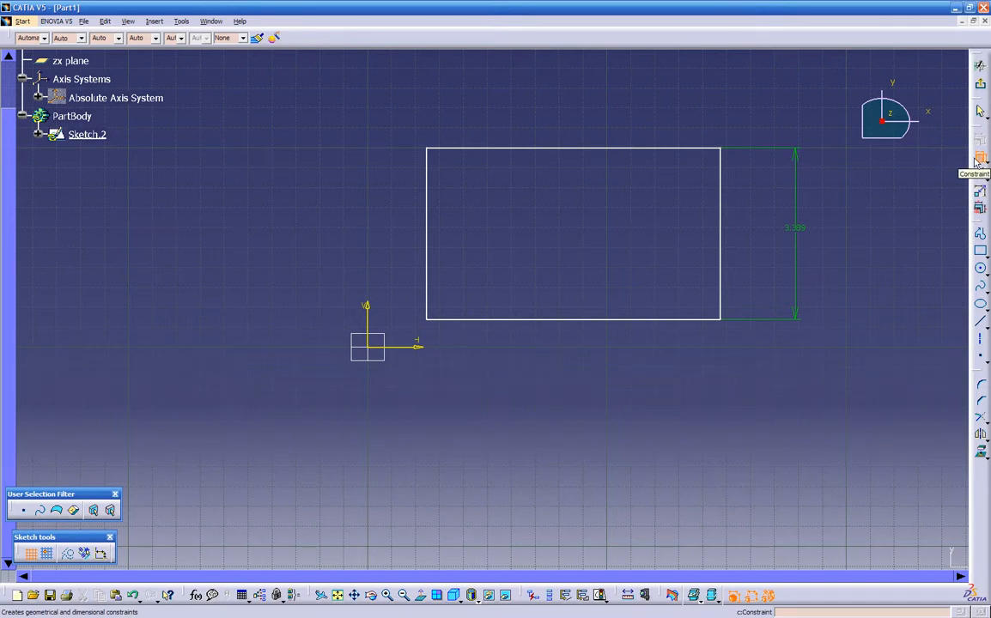
click(721, 199)
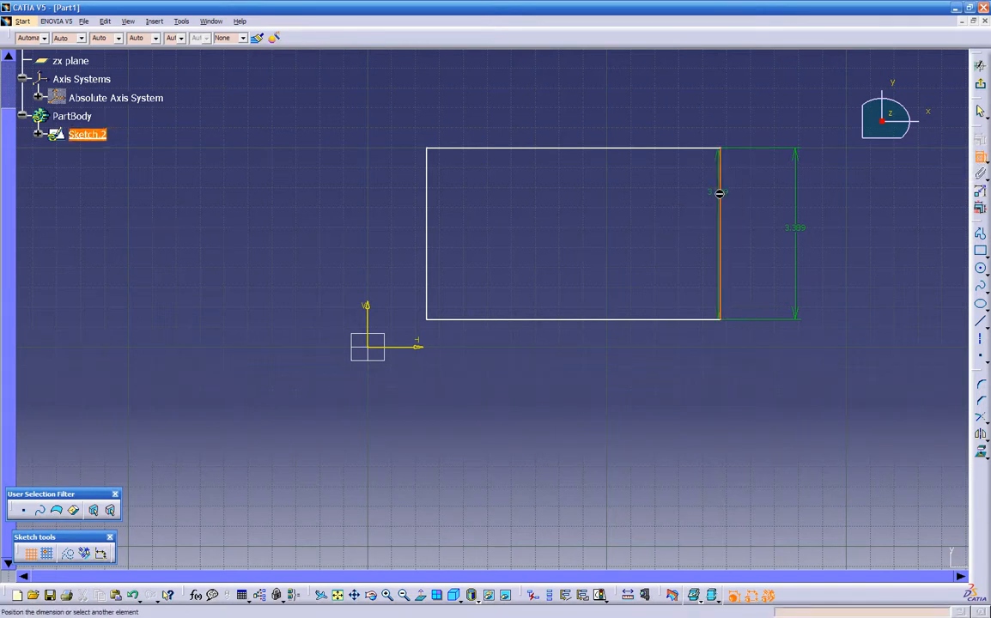
click(429, 199)
click(575, 198)
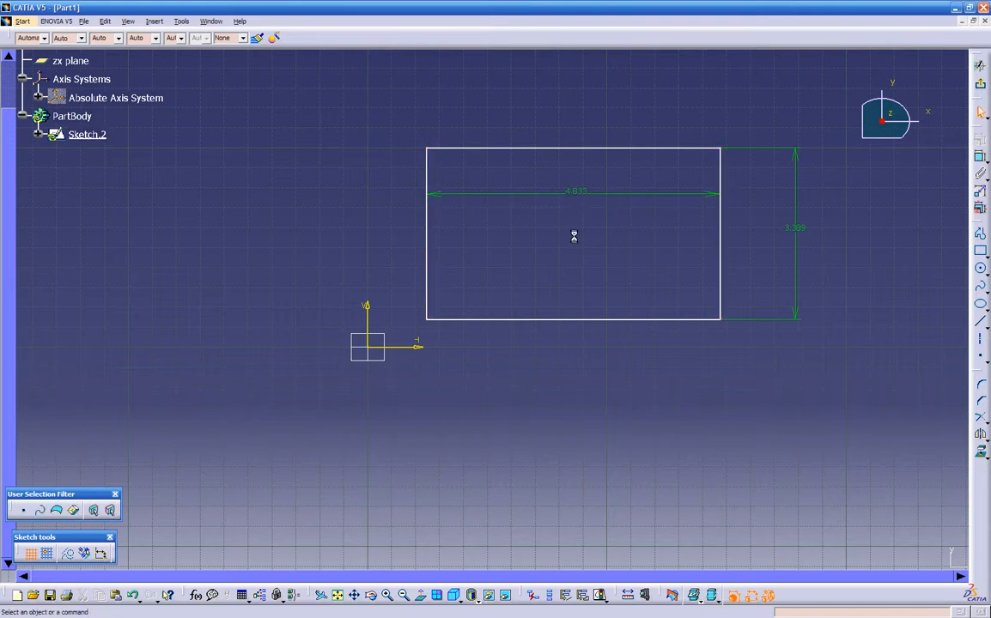
Set the rectangle's width constraint to 5.0 in and review the unit in its constraint definition.
double_click(575, 190)
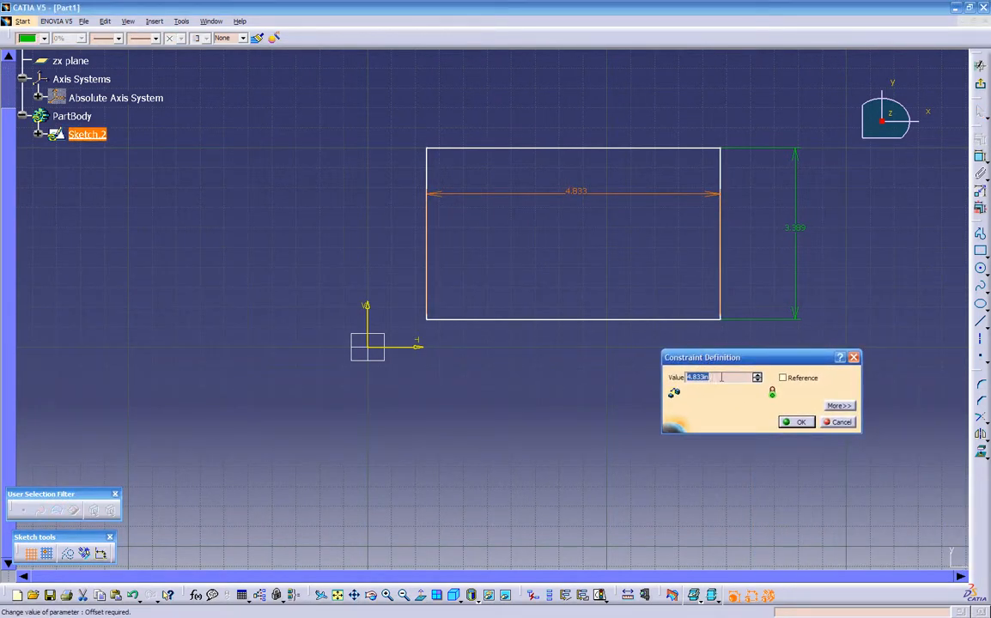
text(5)
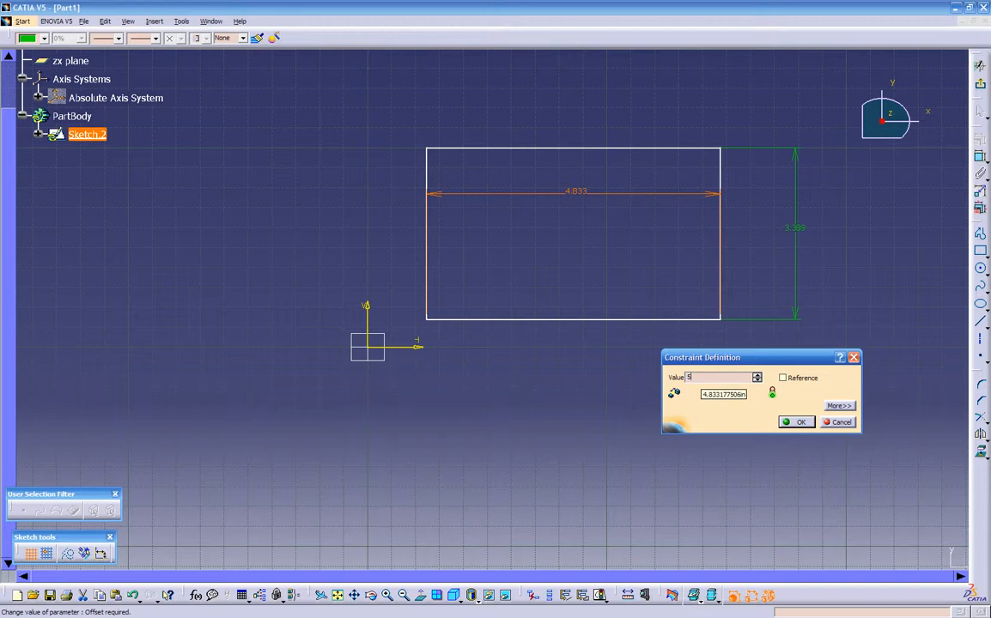
text(.0)
key(Return)
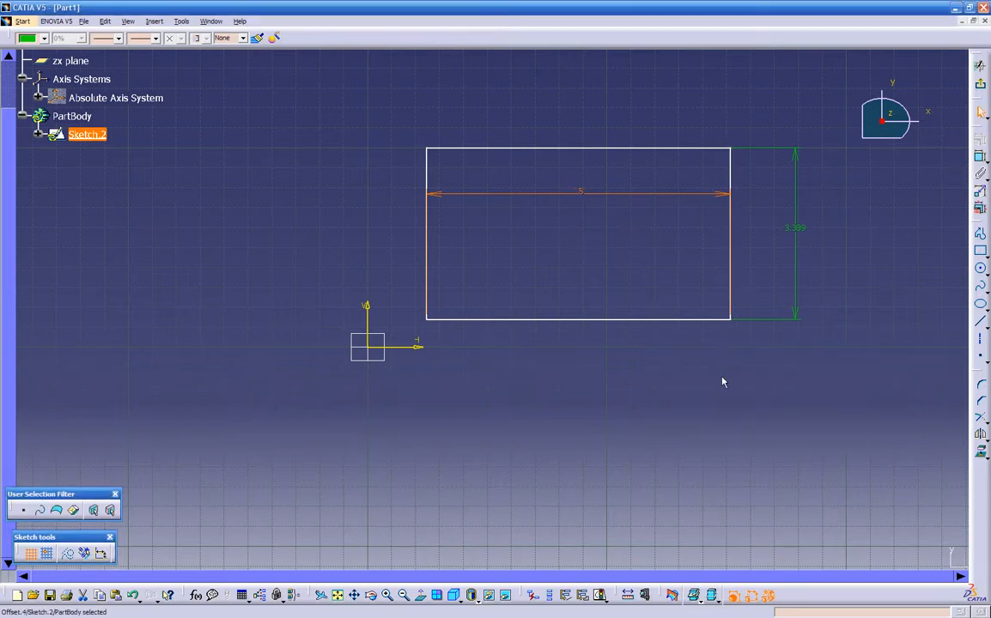
double_click(581, 192)
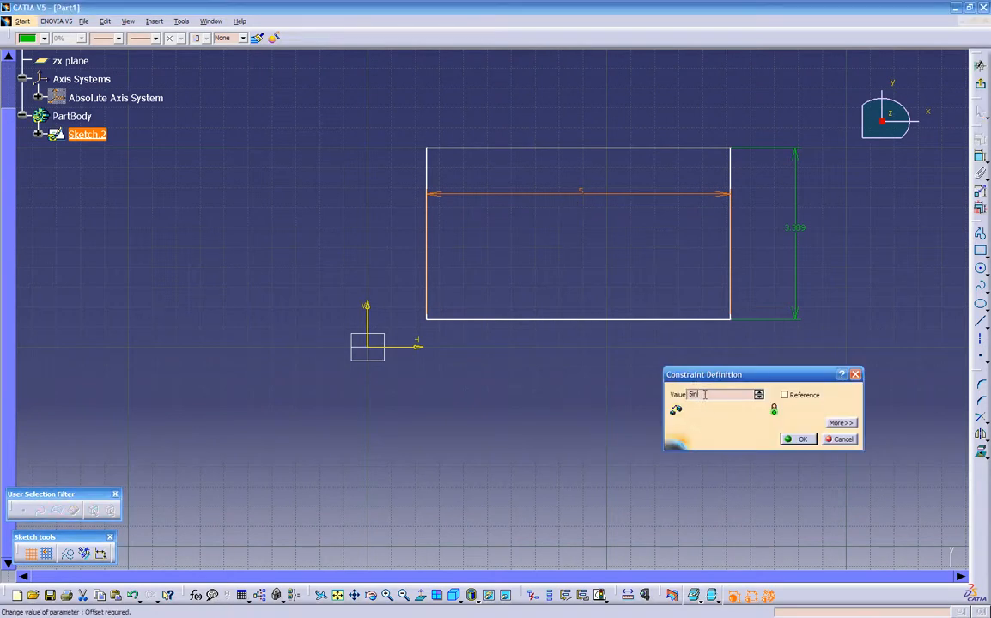
click(795, 439)
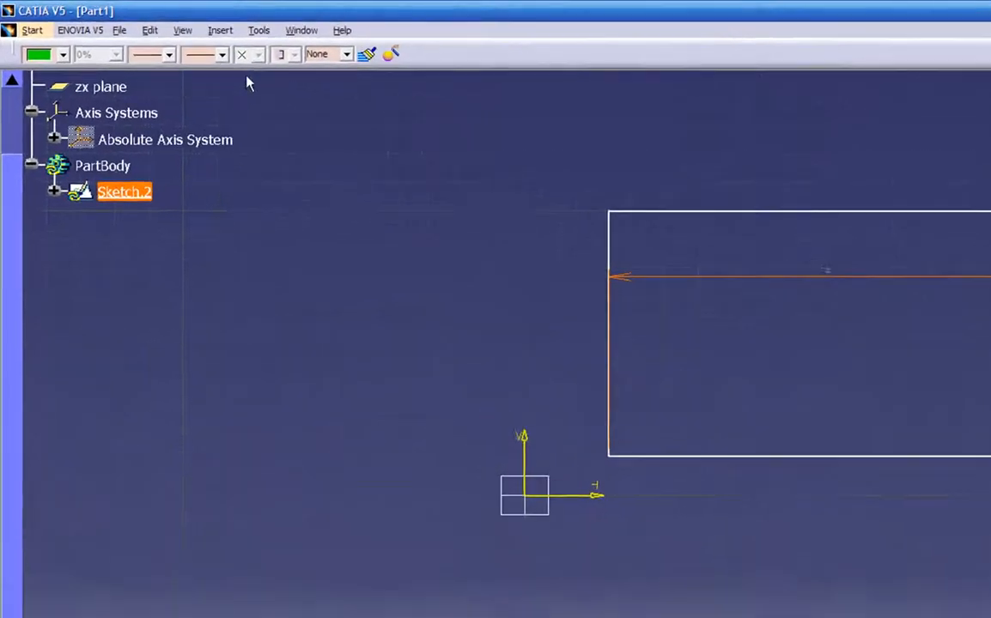
Set the length unit to Millimeter (mm) in the general Parameters and Measure options.
click(250, 29)
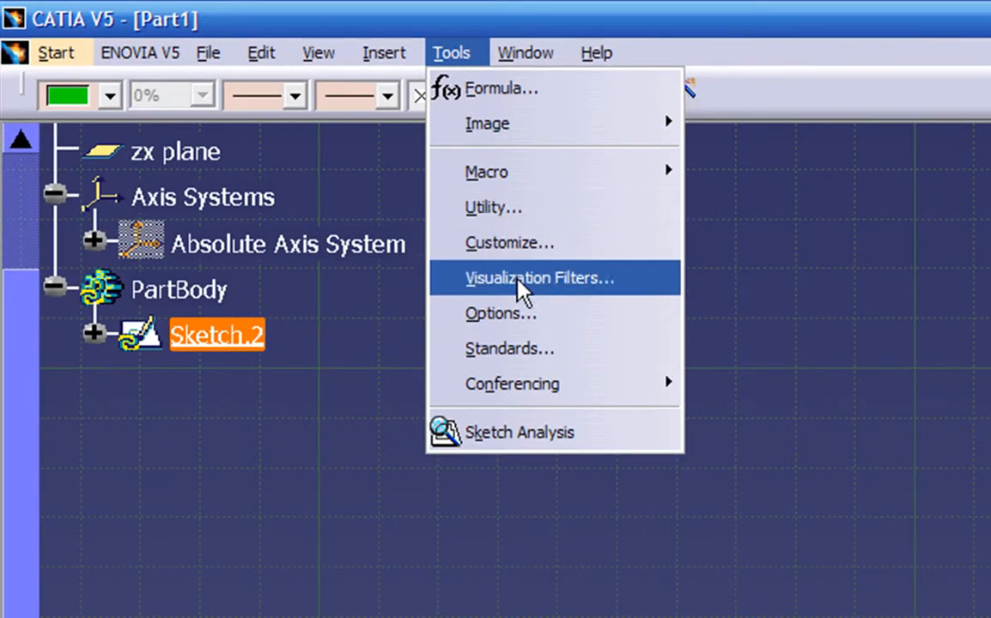
click(515, 313)
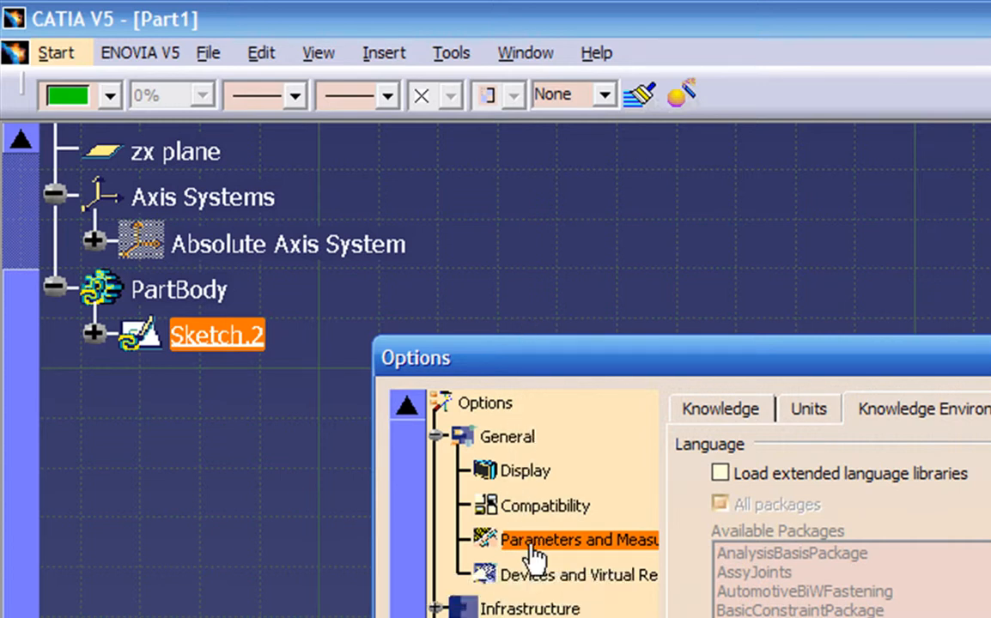
click(527, 474)
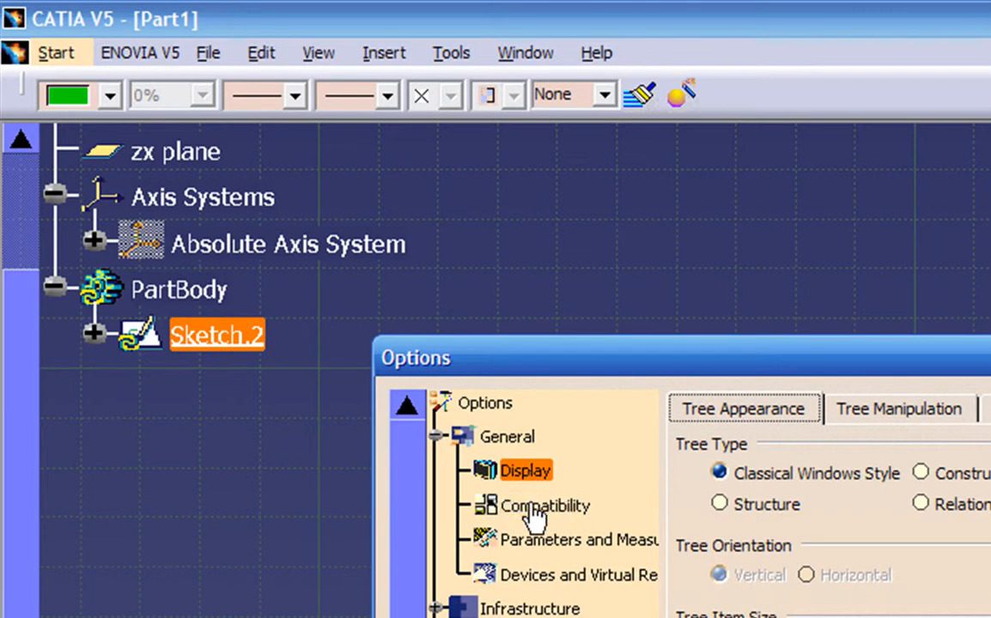
click(528, 506)
click(530, 539)
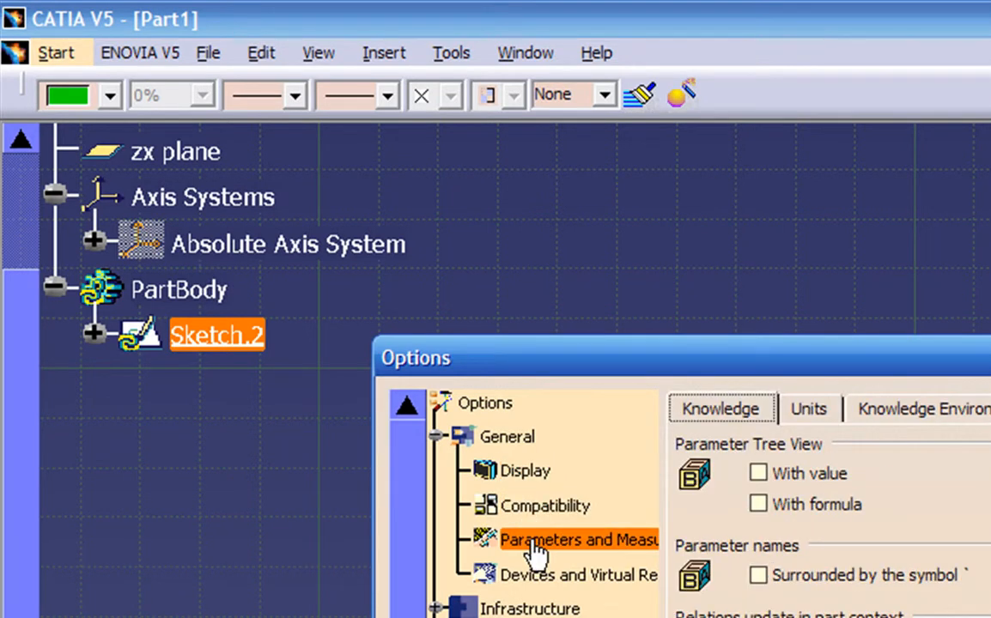
click(802, 409)
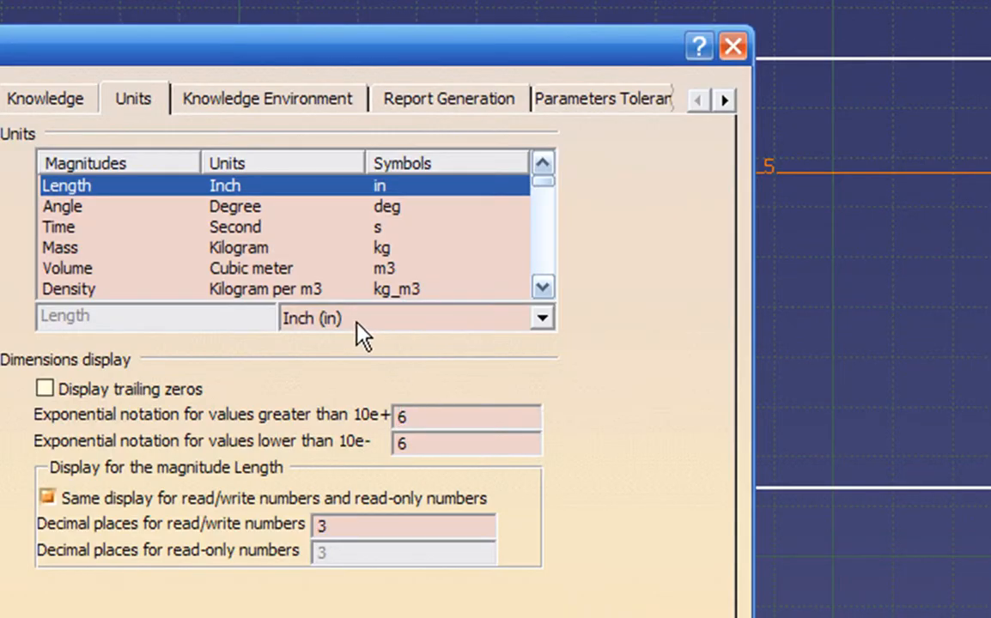
click(412, 328)
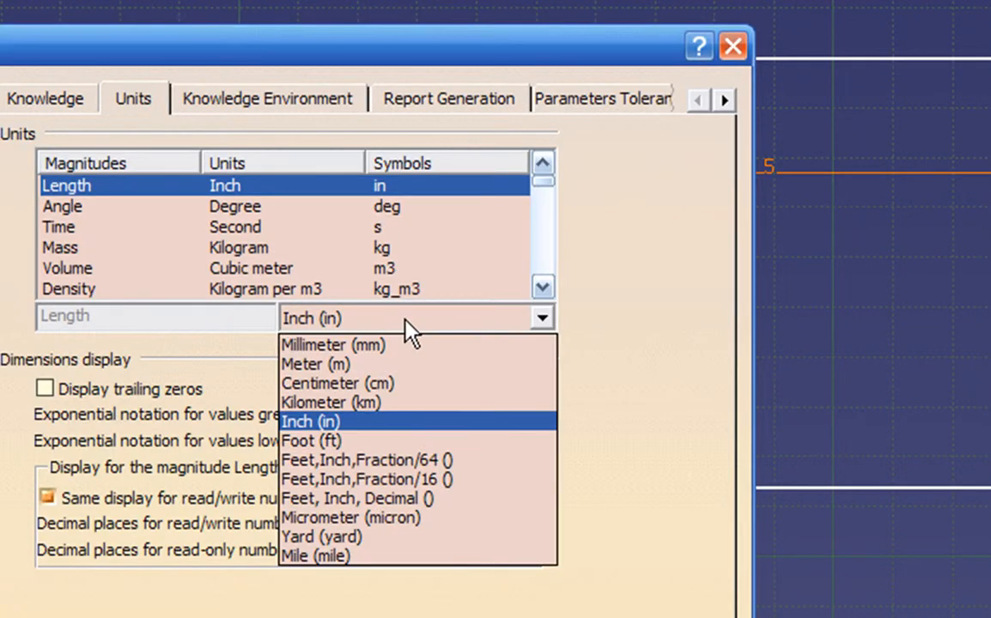
click(397, 344)
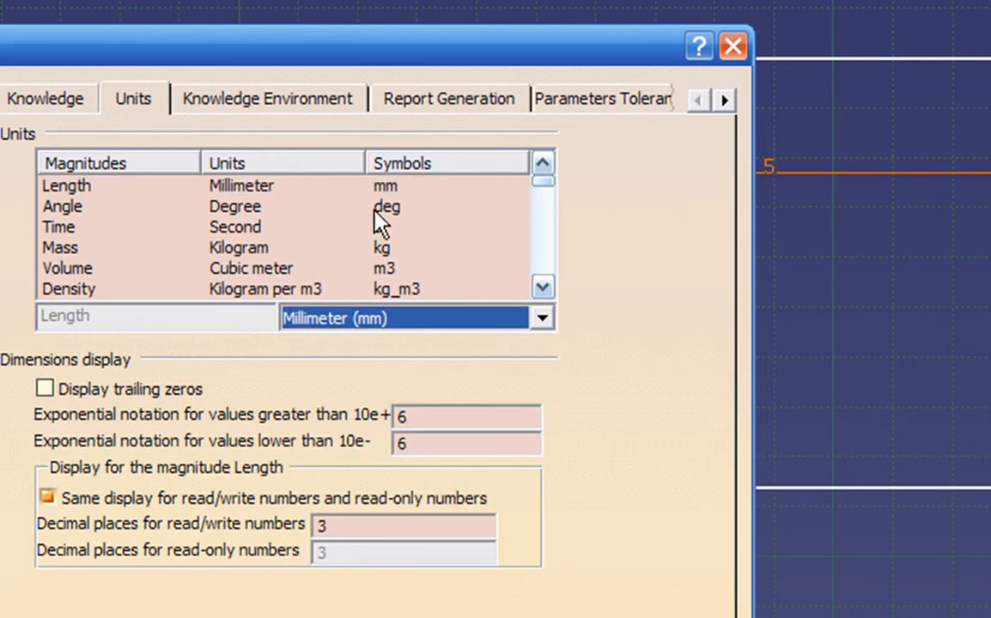
key(Return)
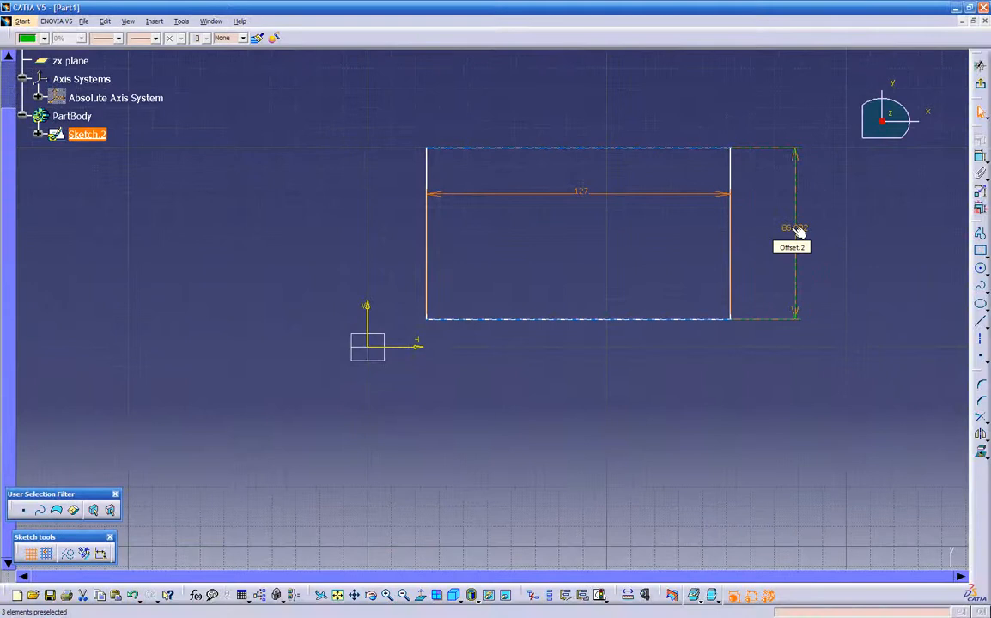
Set the rectangle's height constraint to 80 mm.
double_click(823, 229)
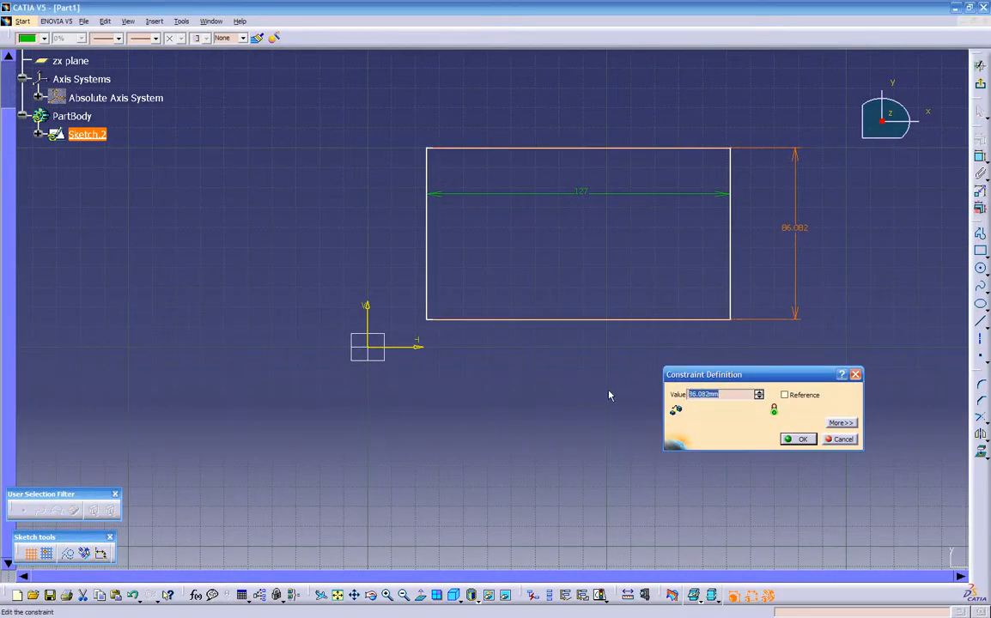
text(80)
key(Return)
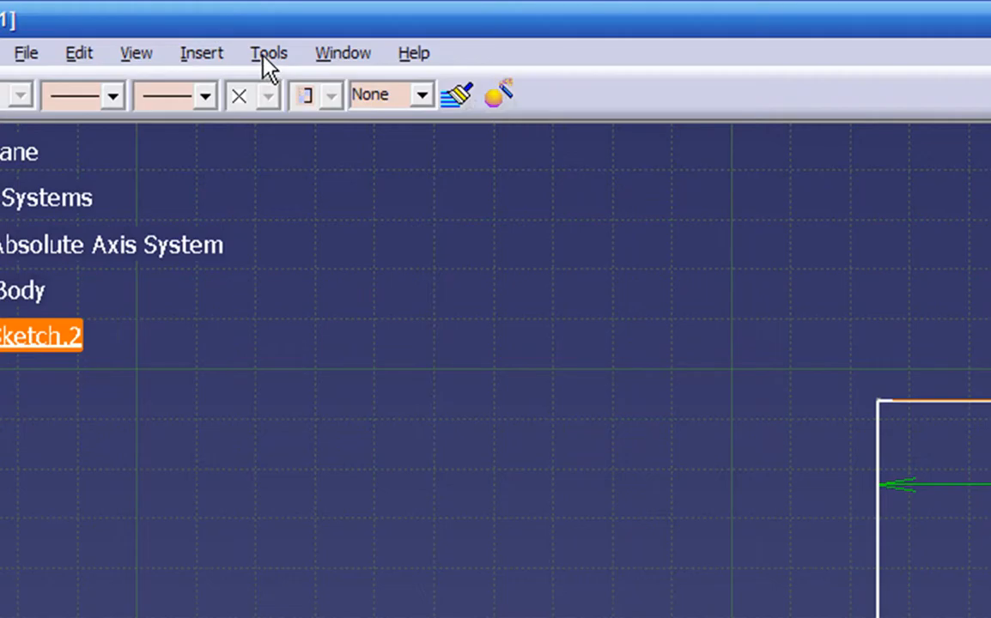
Switch the length unit to Inch (in) in the general options and apply the setting.
click(180, 22)
click(328, 300)
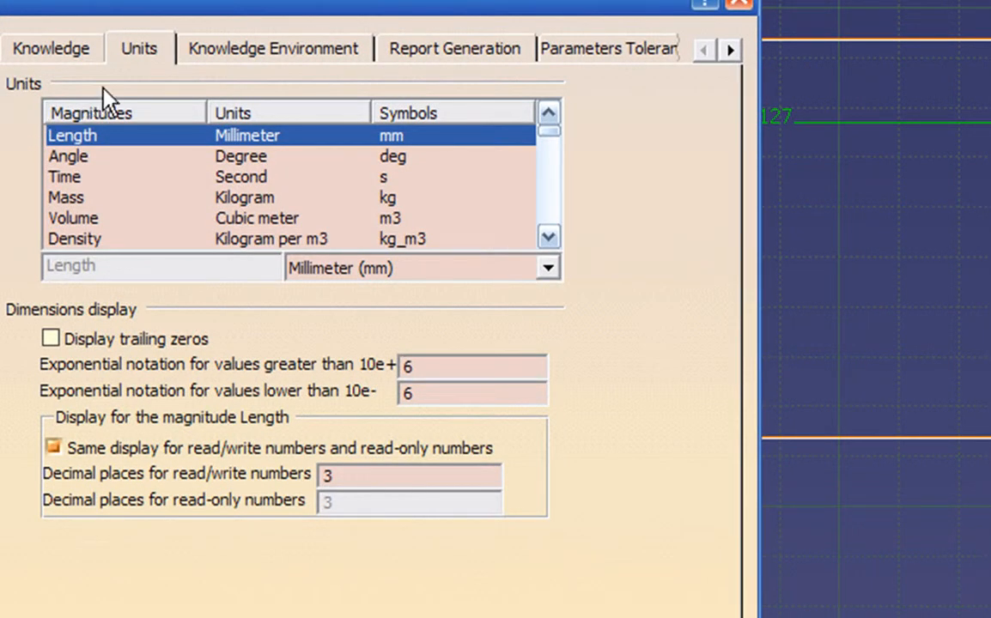
click(196, 48)
click(144, 53)
click(424, 269)
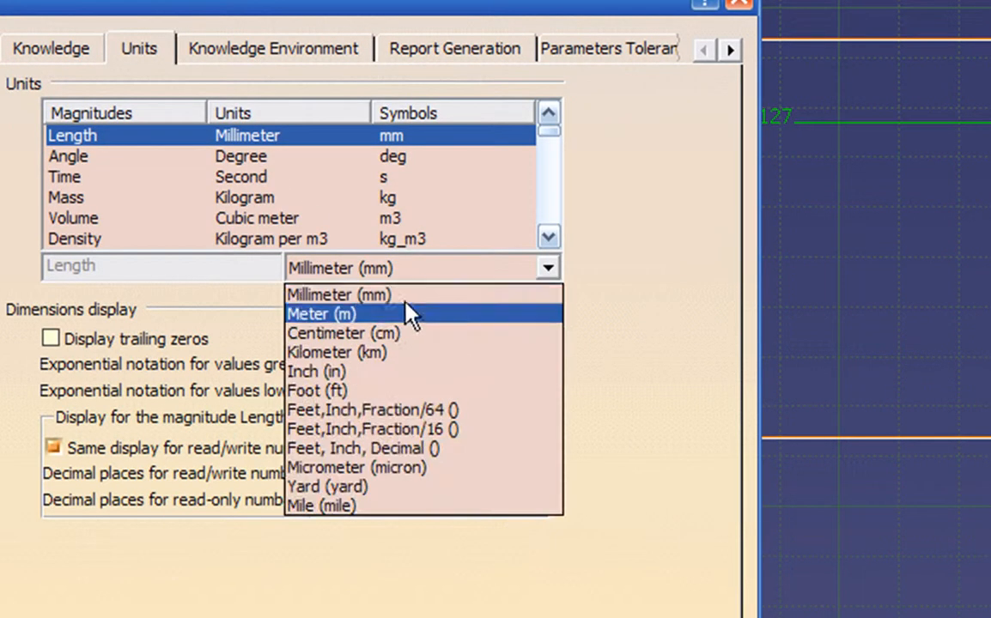
click(353, 371)
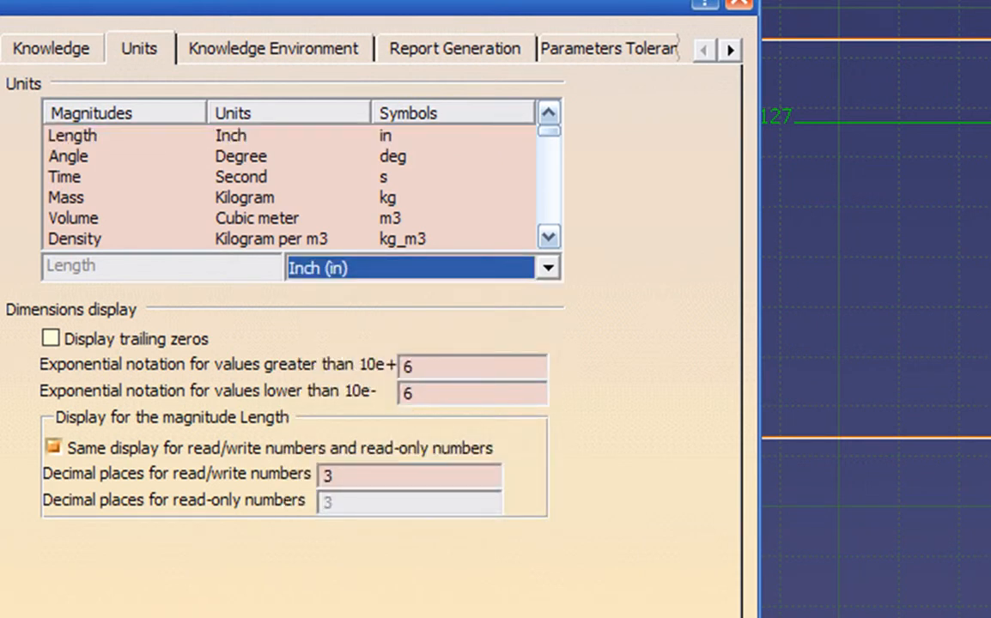
click(507, 442)
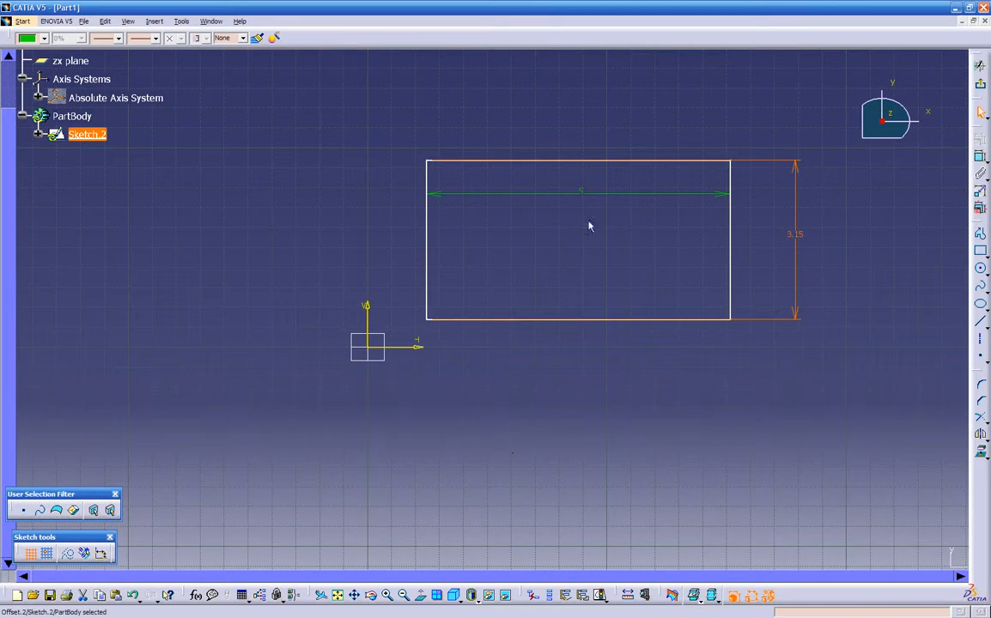
Set the rectangle's height constraint to 3 in and clear the selection.
double_click(798, 234)
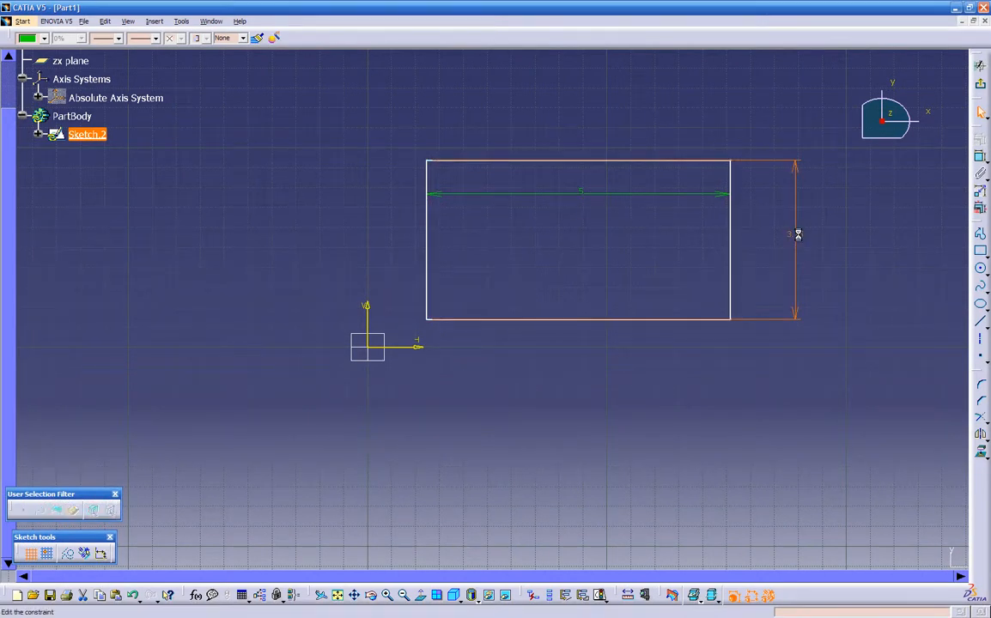
text(3)
key(Return)
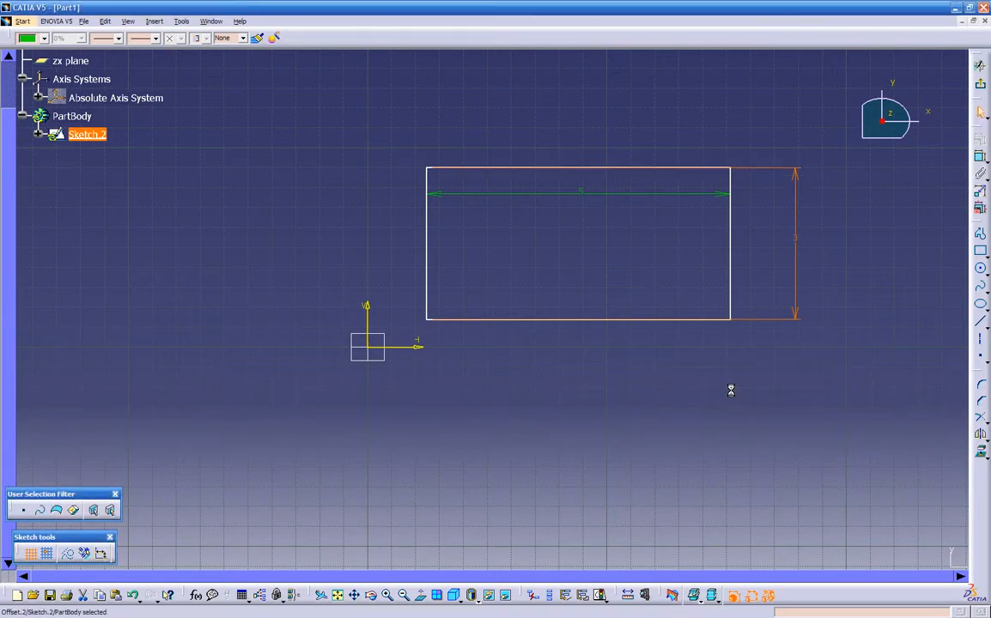
click(732, 395)
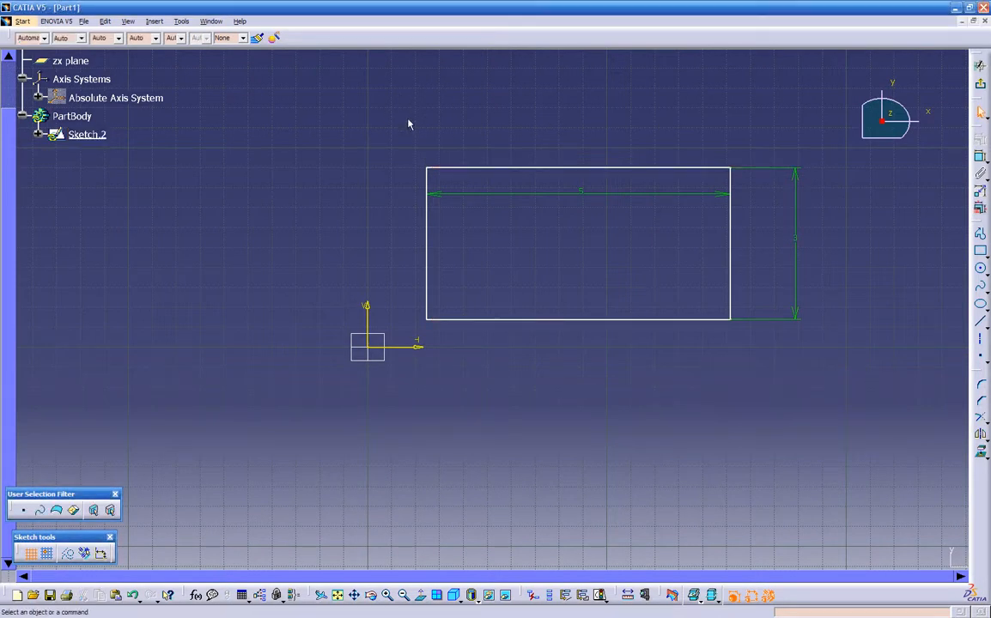
Delete the whole rectangle together with its width and height constraints.
mouse_move(422, 153)
mouse_down()
mouse_move(759, 337)
mouse_move(436, 105)
mouse_move(411, 137)
mouse_move(544, 250)
mouse_move(654, 289)
mouse_move(511, 161)
mouse_move(398, 111)
mouse_move(464, 226)
mouse_move(548, 316)
mouse_move(633, 338)
mouse_move(749, 336)
mouse_up()
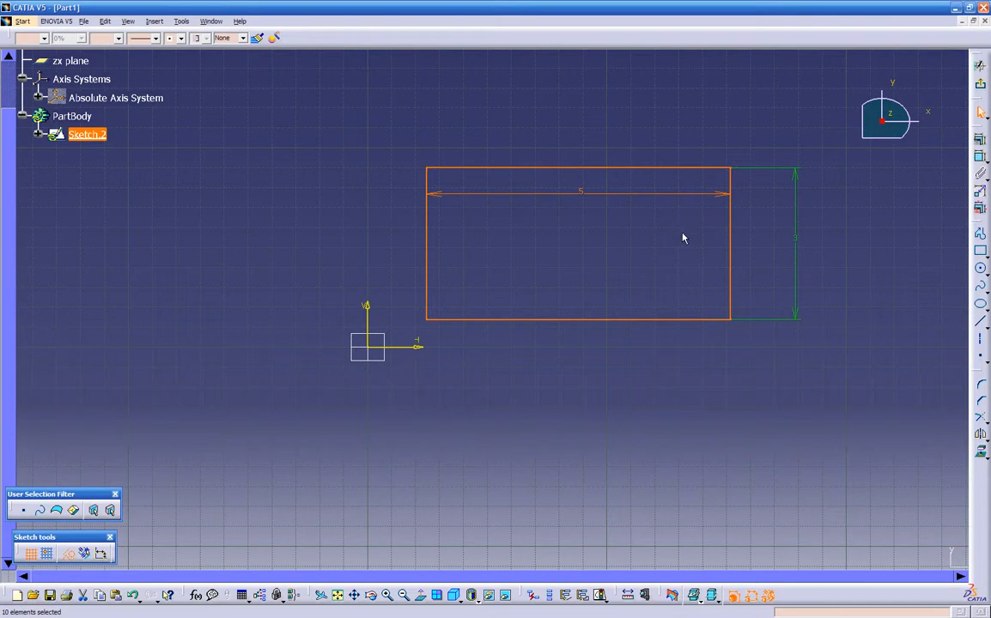
key(Delete)
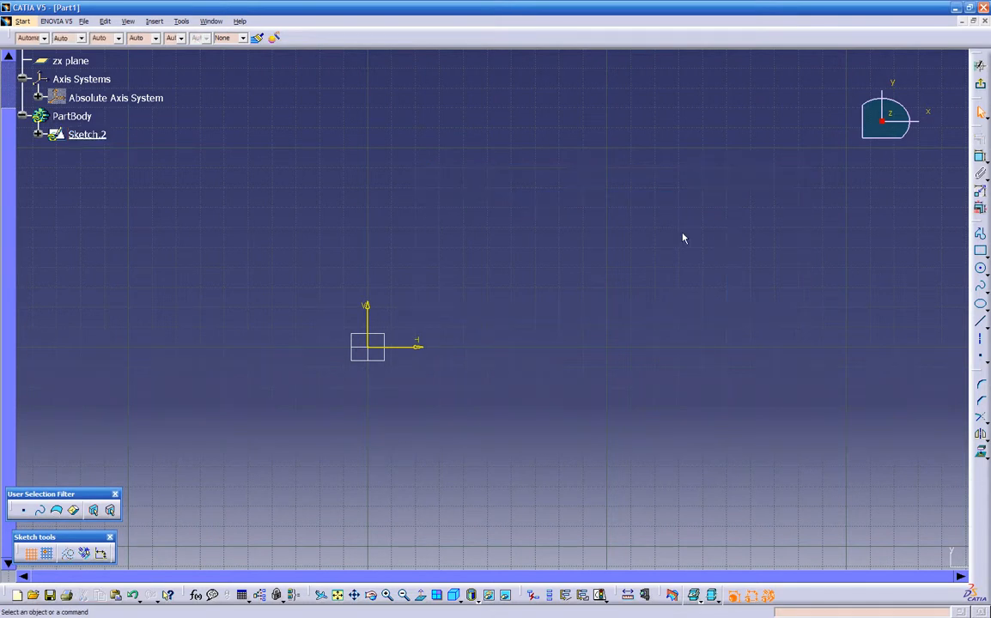
Draw a tilted oriented rectangle about 4.1 in by 2.8 in, above the H axis and to the right of the V axis.
click(979, 251)
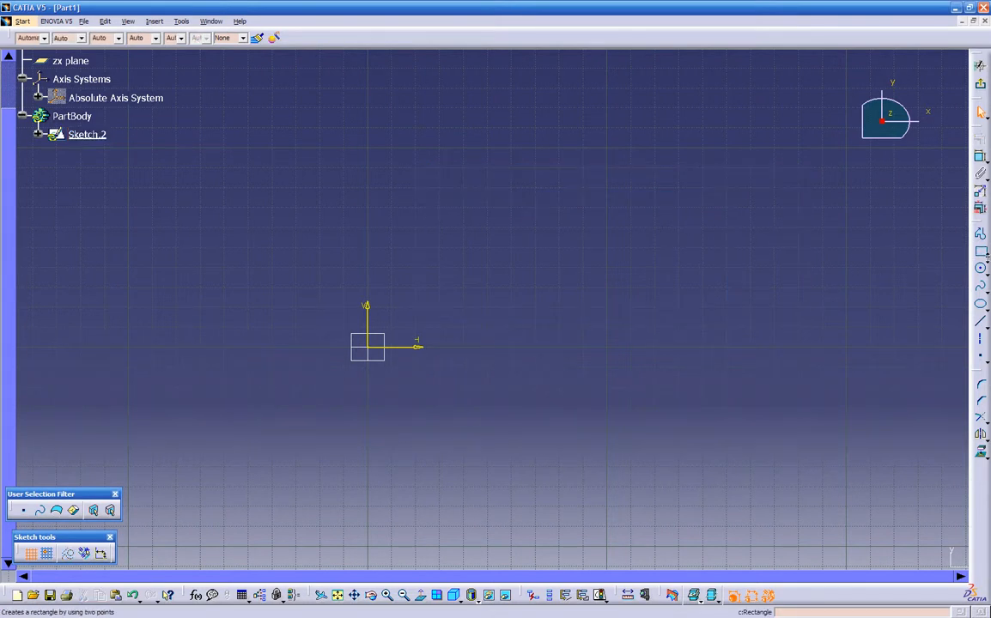
click(986, 254)
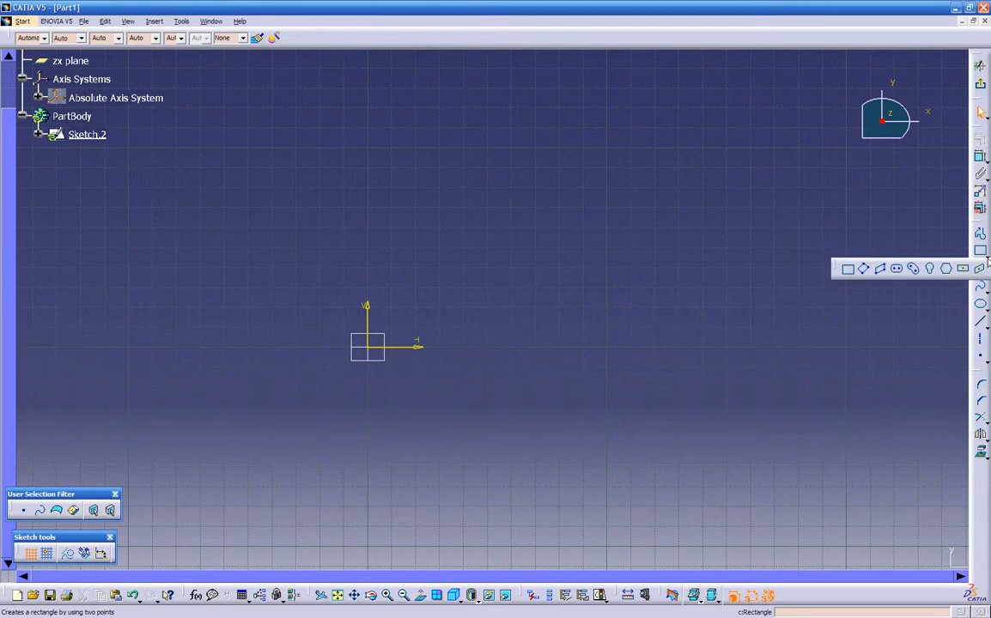
click(863, 270)
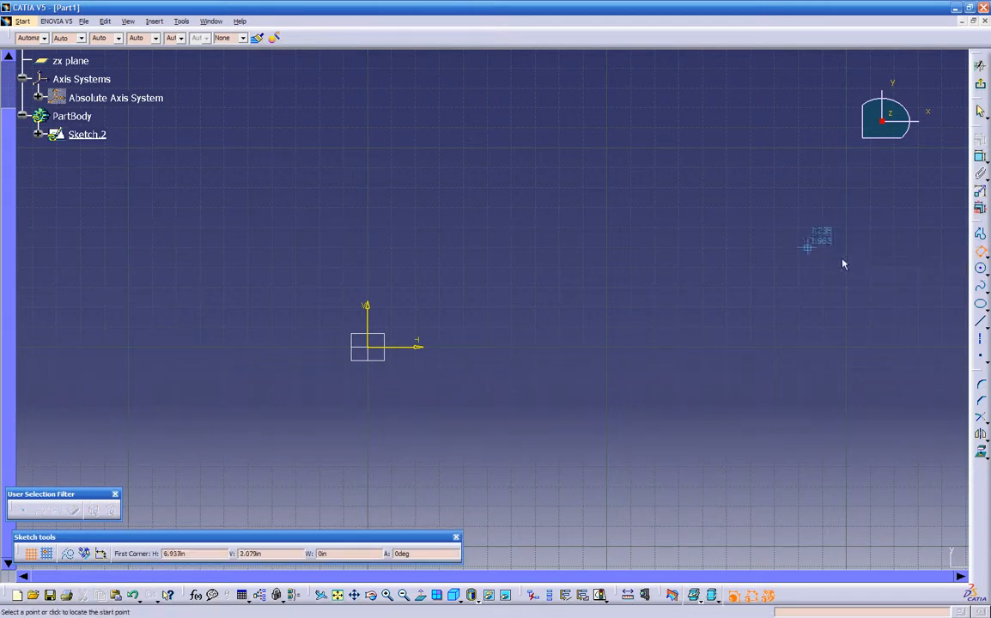
click(468, 148)
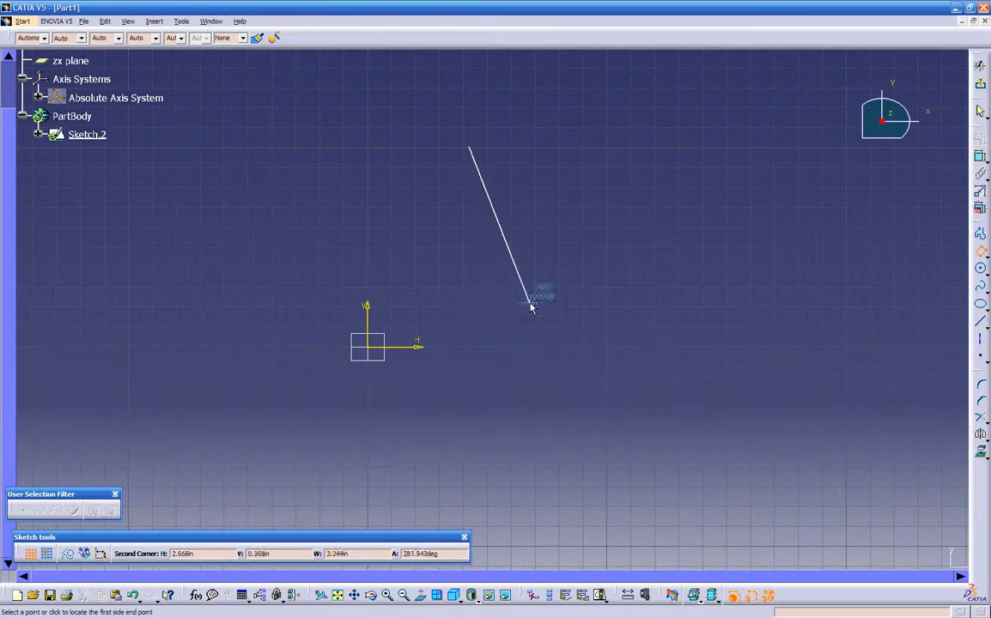
click(530, 276)
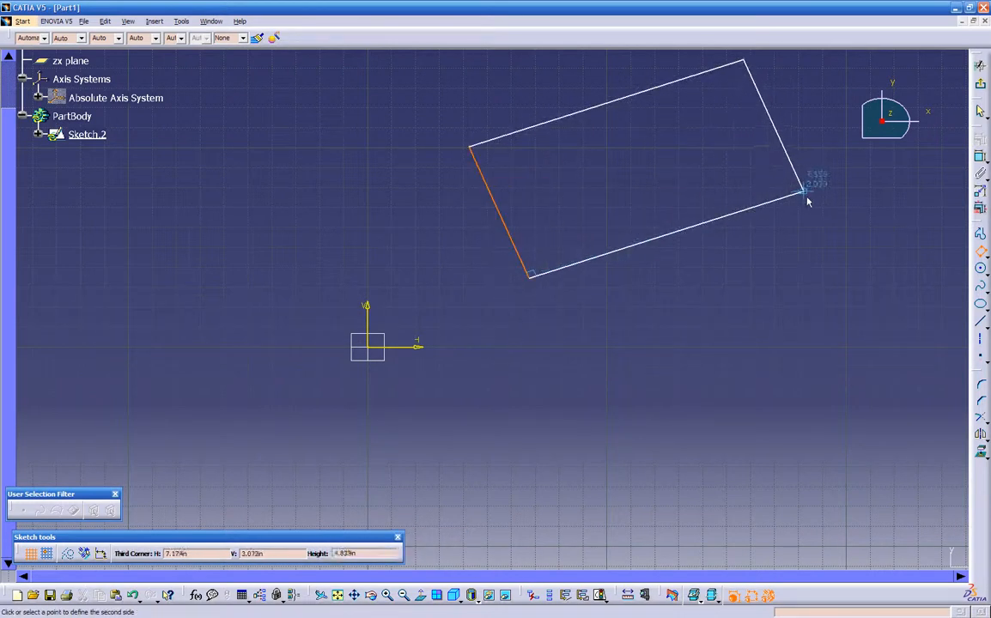
click(742, 163)
middle_drag(668, 317, 630, 404)
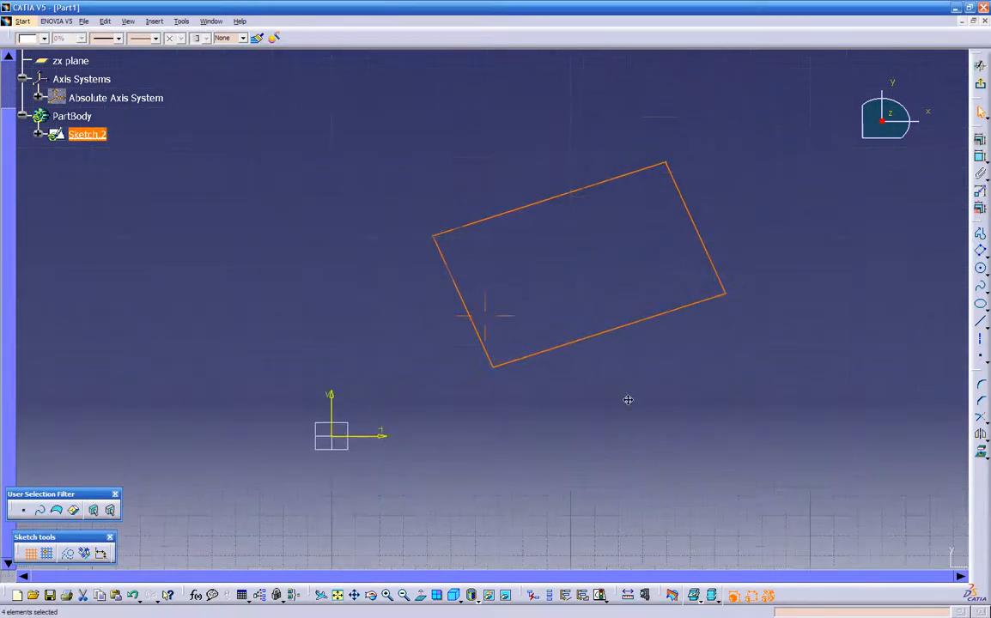
click(683, 359)
Add a distance constraint between the tilted rectangle's two long edges, placing the dimension inside the shape.
click(488, 217)
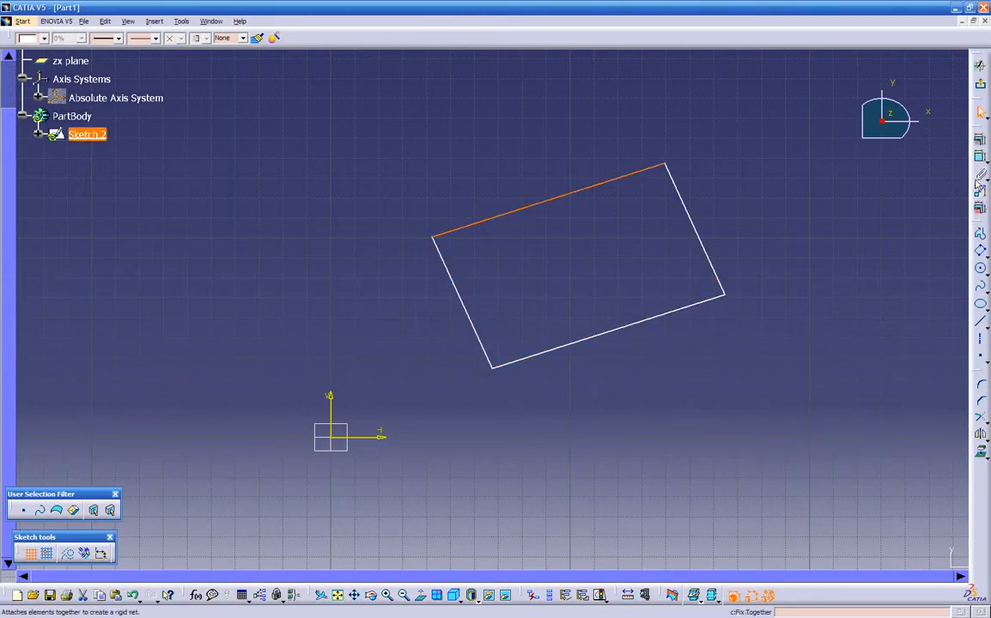
click(909, 195)
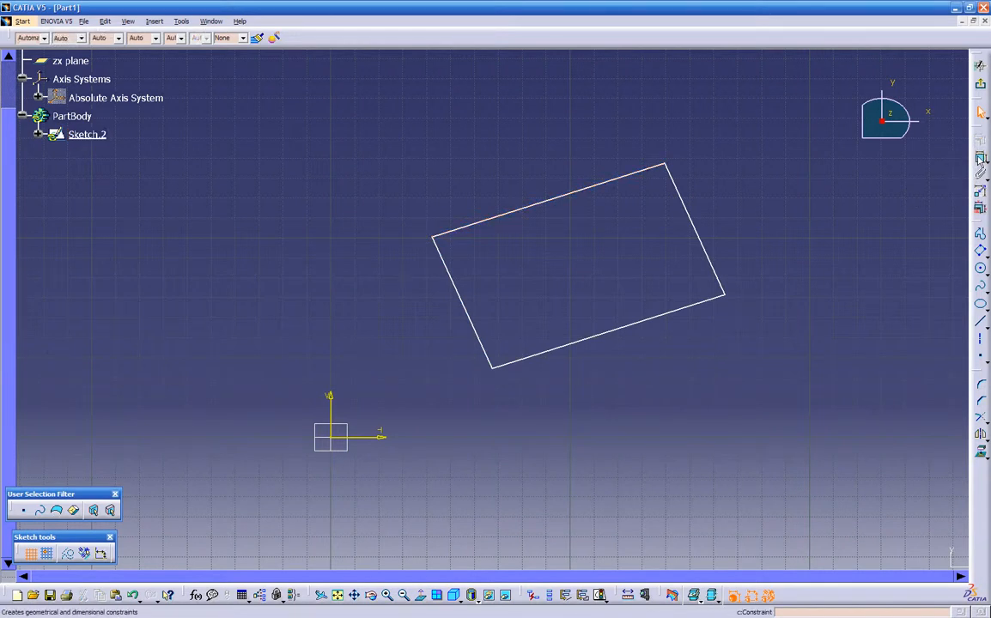
click(657, 322)
click(622, 185)
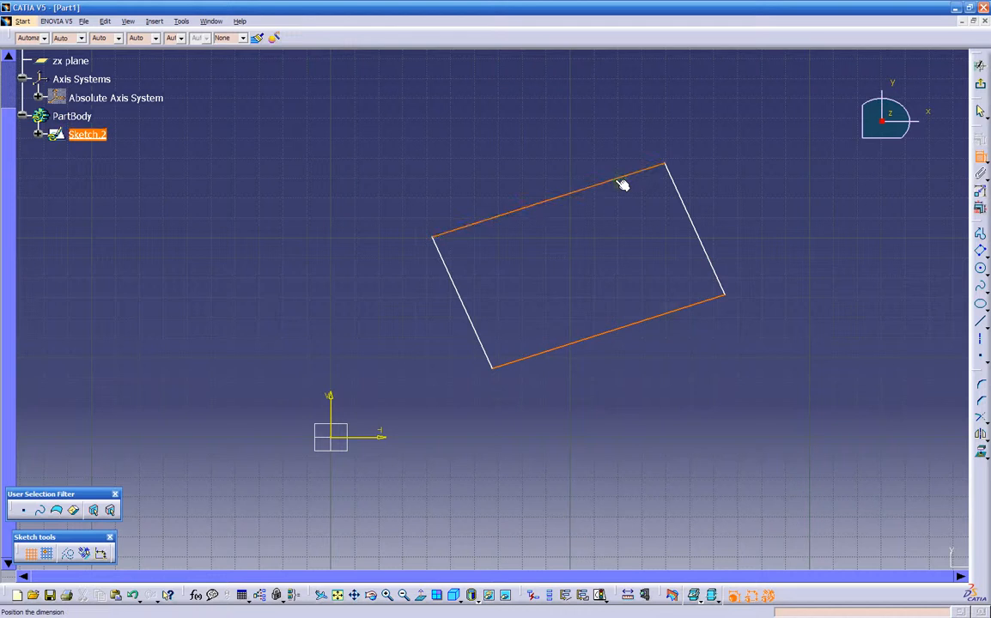
click(644, 258)
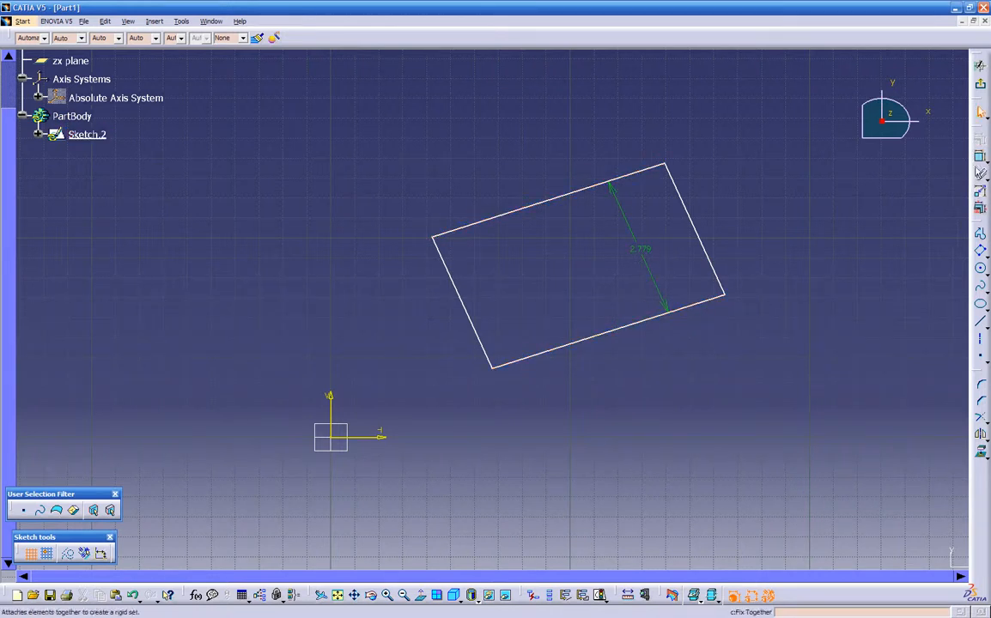
Add a length constraint on the tilted rectangle's lower long edge, placed below the shape, and delete it.
click(668, 322)
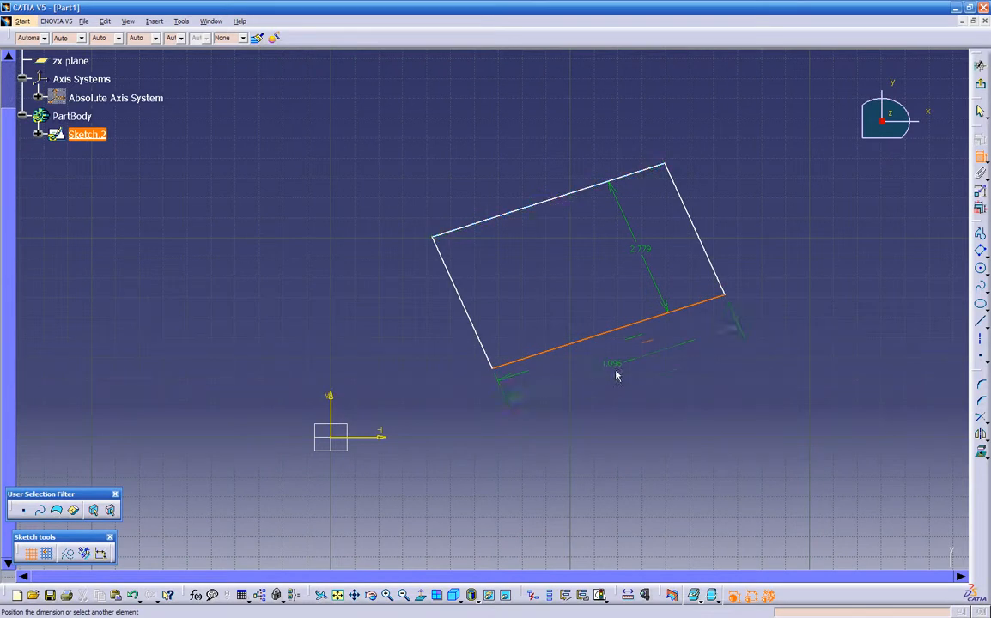
click(635, 386)
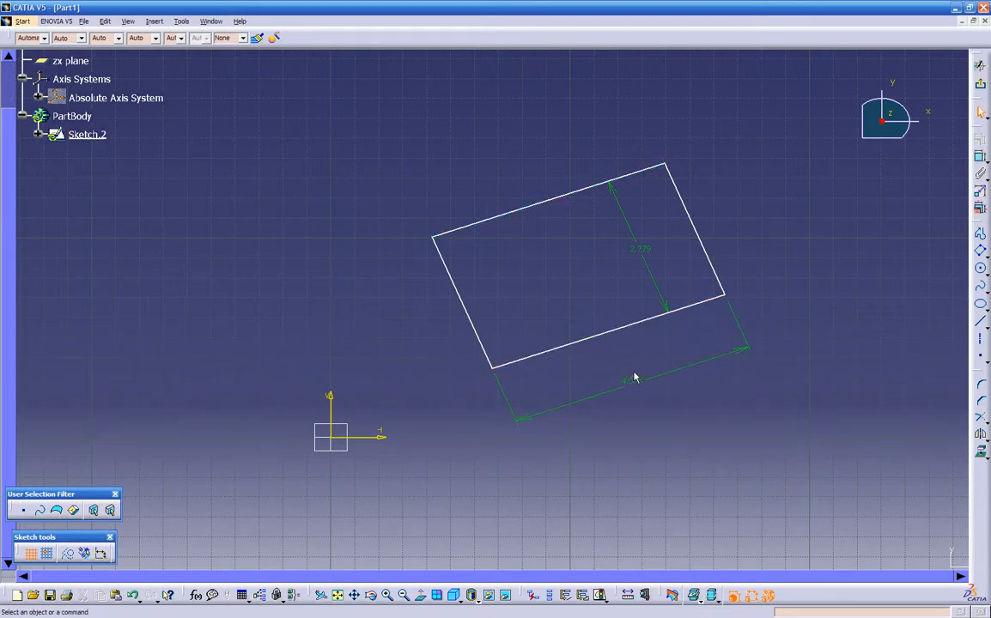
key(Delete)
Add a distance constraint between the tilted rectangle's two short edges, placing the dimension below the shape.
click(980, 160)
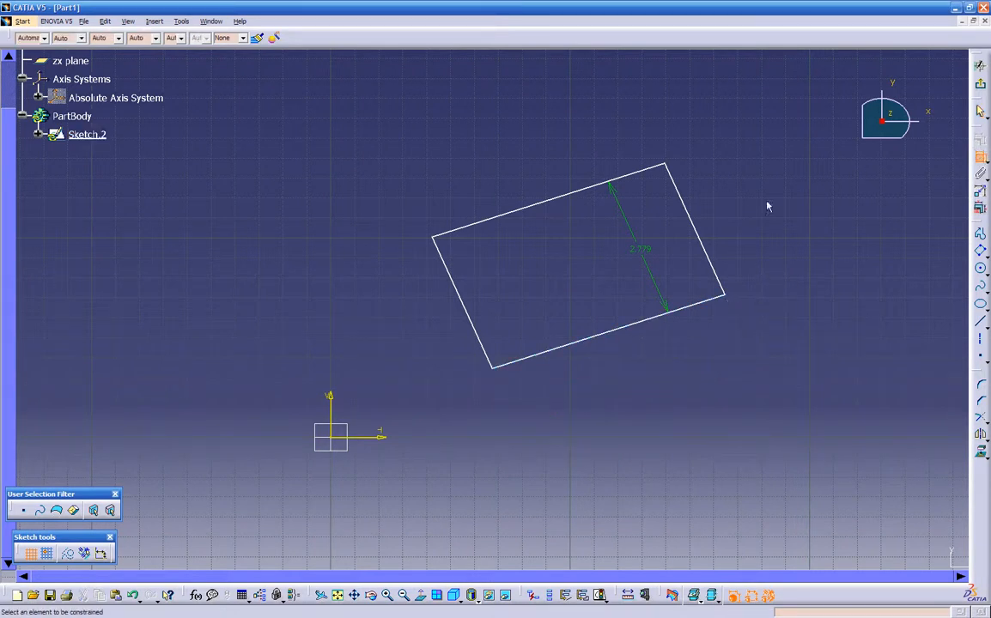
click(697, 226)
click(467, 311)
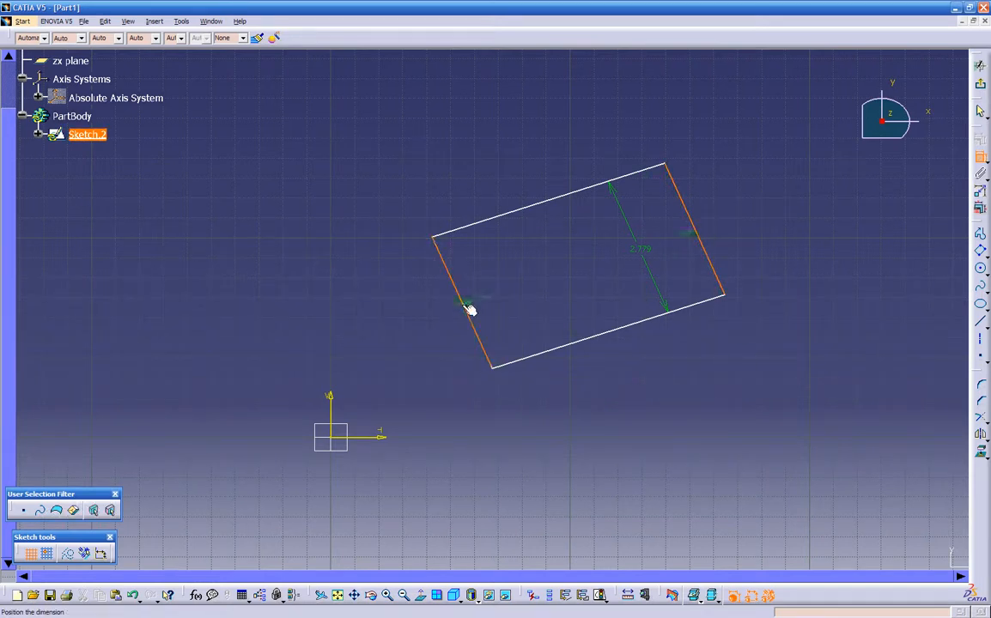
click(622, 367)
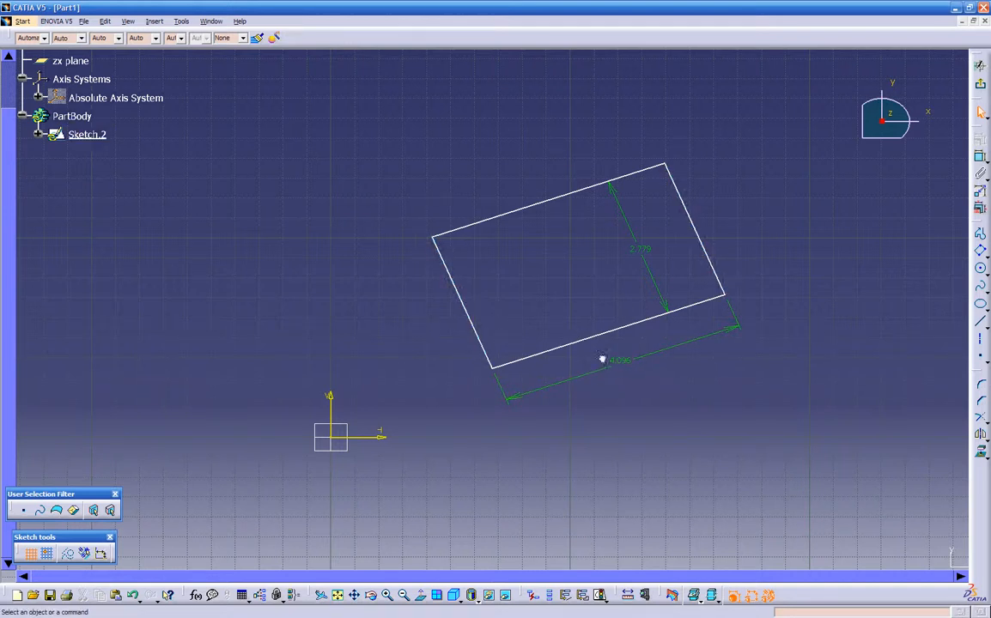
Delete the tilted rectangle together with its dimensional constraints.
mouse_move(389, 110)
mouse_down()
mouse_move(854, 418)
mouse_move(821, 415)
mouse_up()
key(Delete)
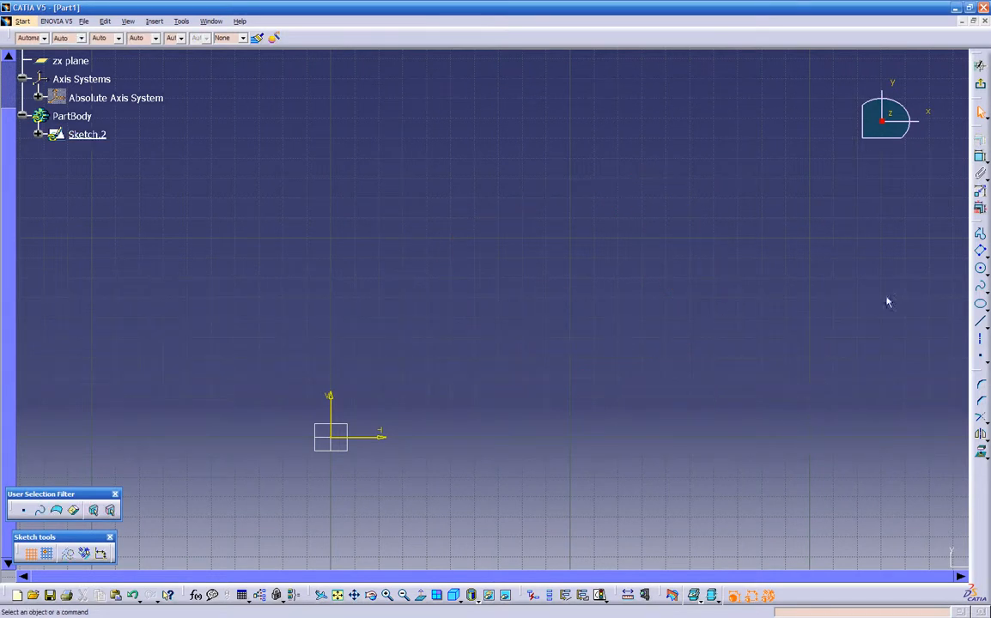
Draw a circle by centre and radius, centred at about H 4.8 in, V 4.2 in with a radius of about 2.54 in.
click(984, 254)
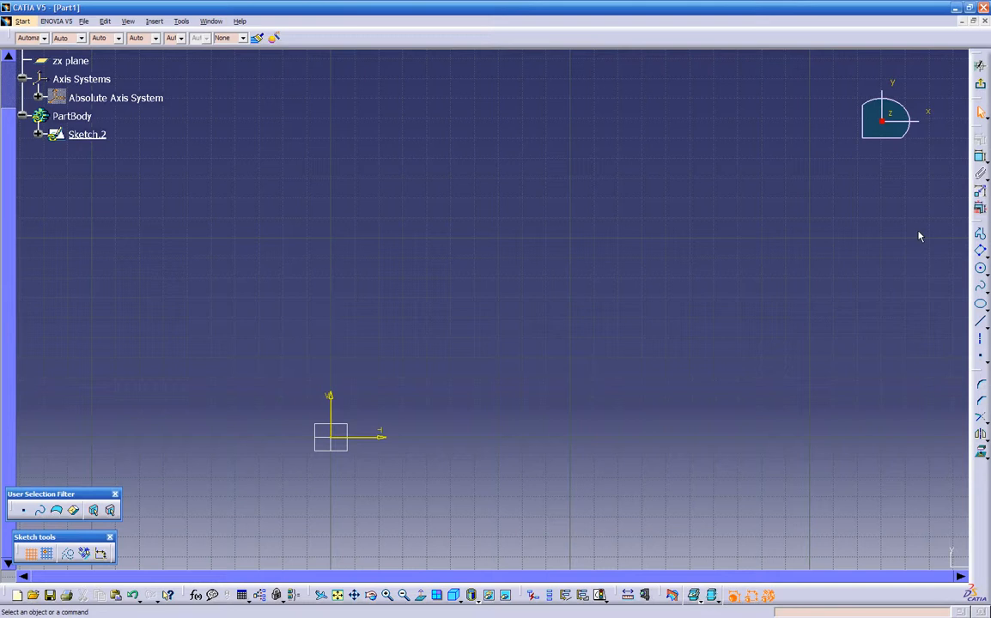
click(987, 275)
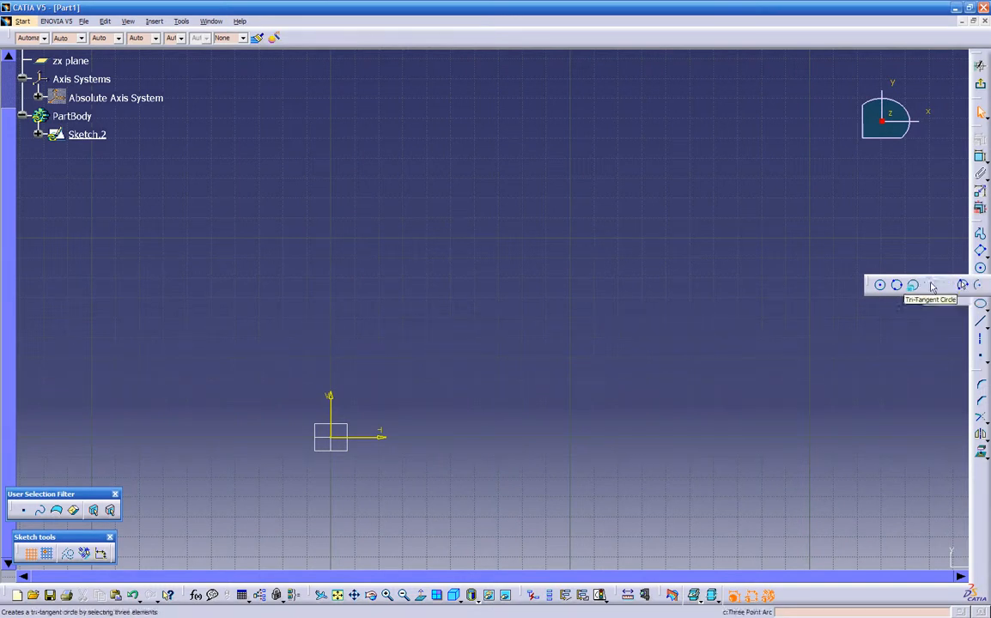
click(880, 287)
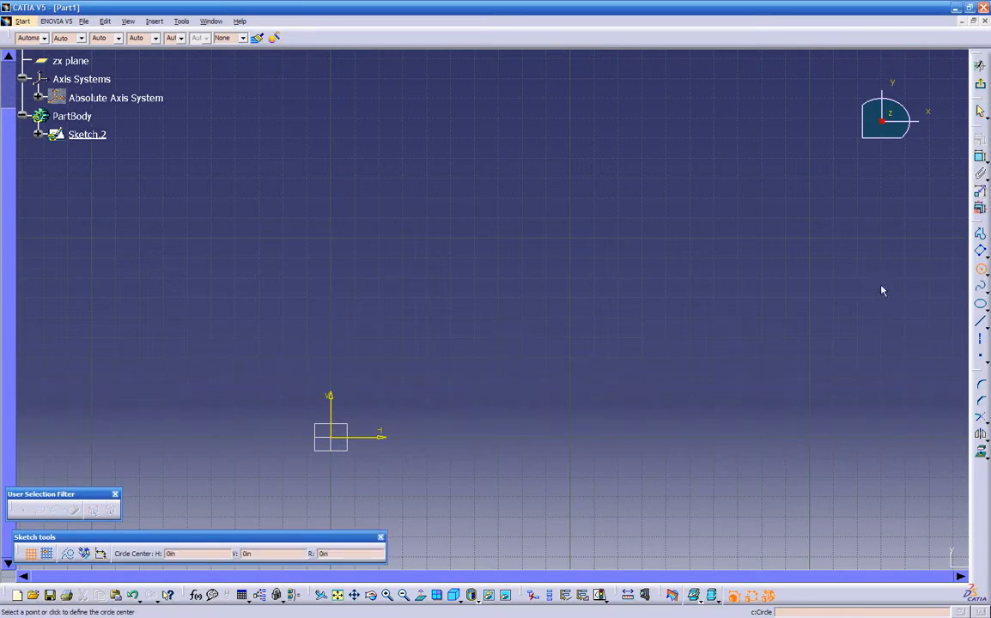
click(623, 225)
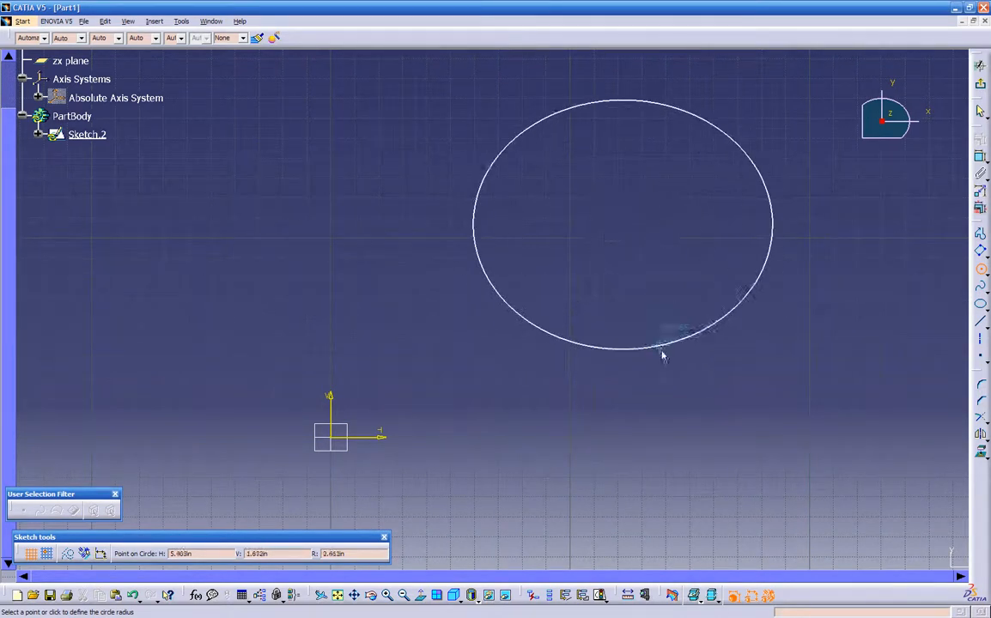
click(683, 343)
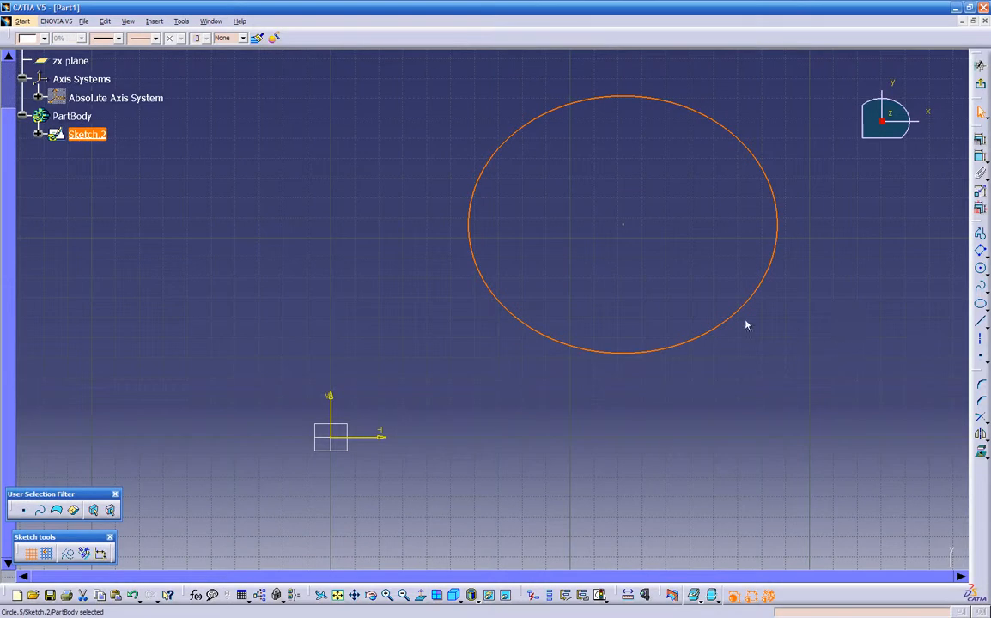
Enlarge the circle by changing the radius in its definition, and delete the circle.
double_click(736, 314)
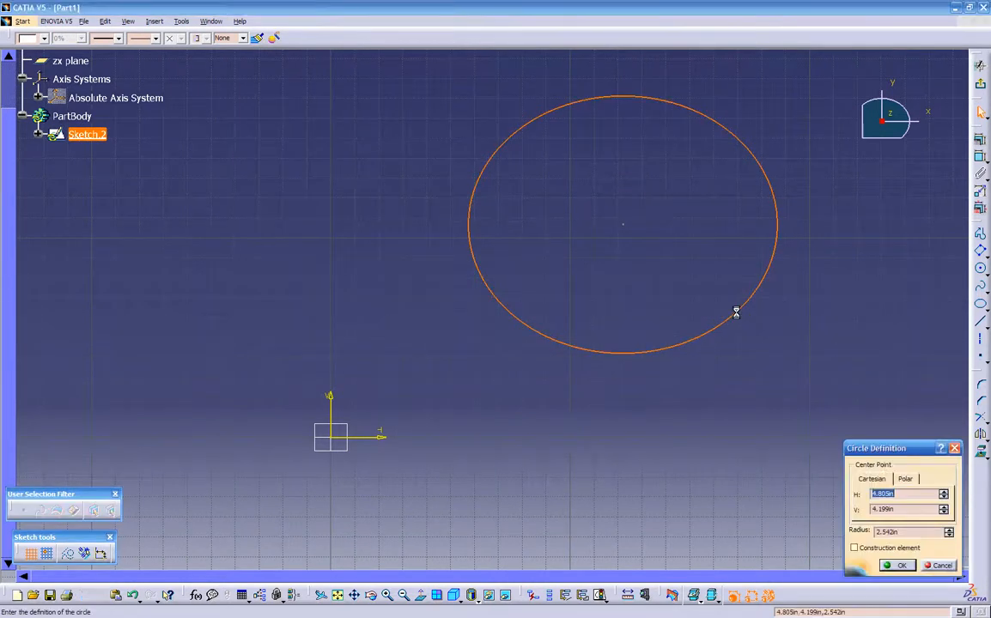
drag(908, 532, 865, 536)
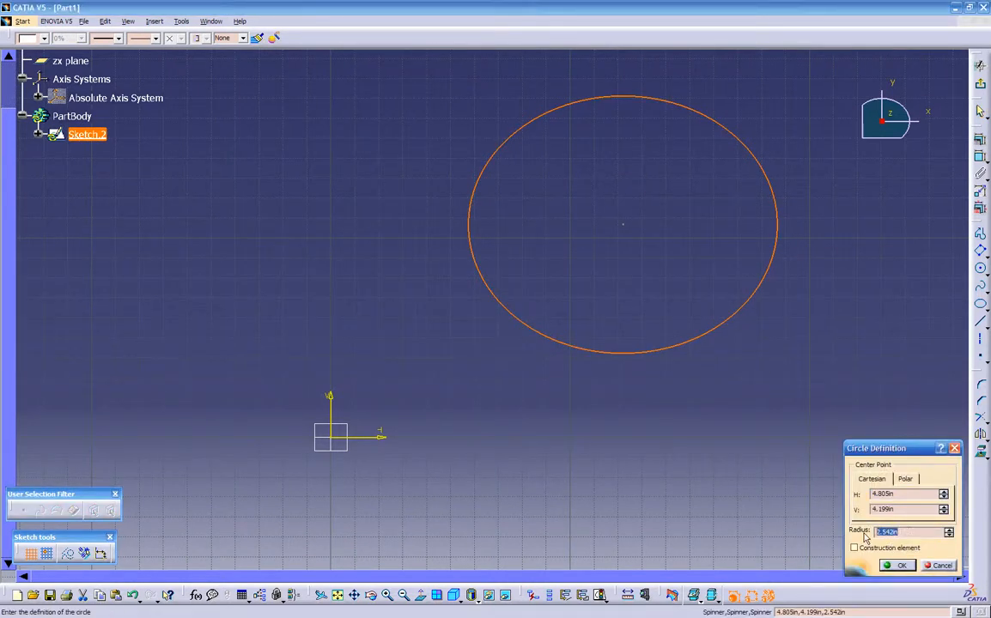
click(893, 565)
click(814, 430)
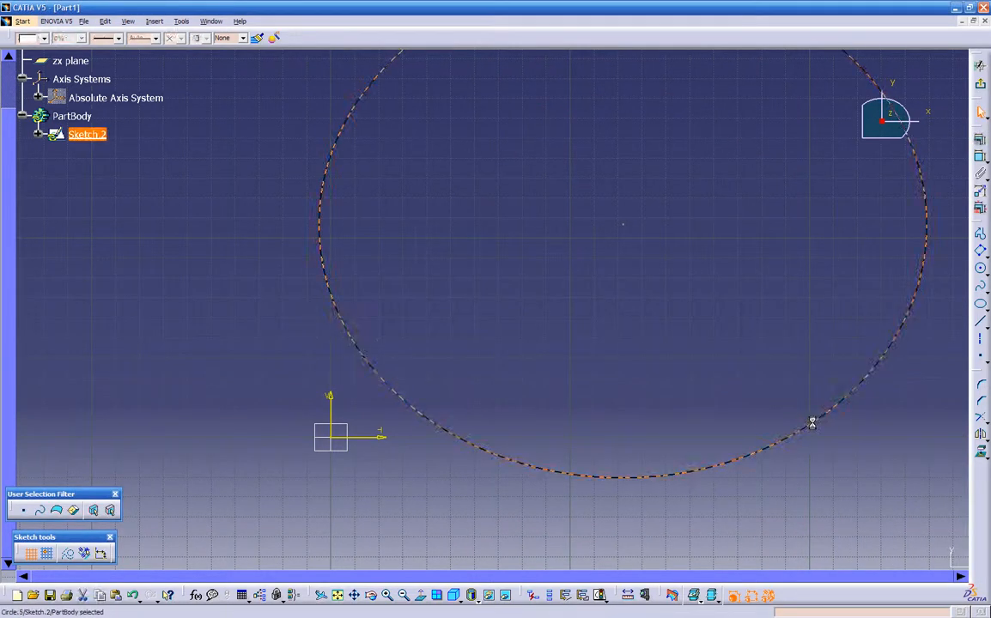
key(Delete)
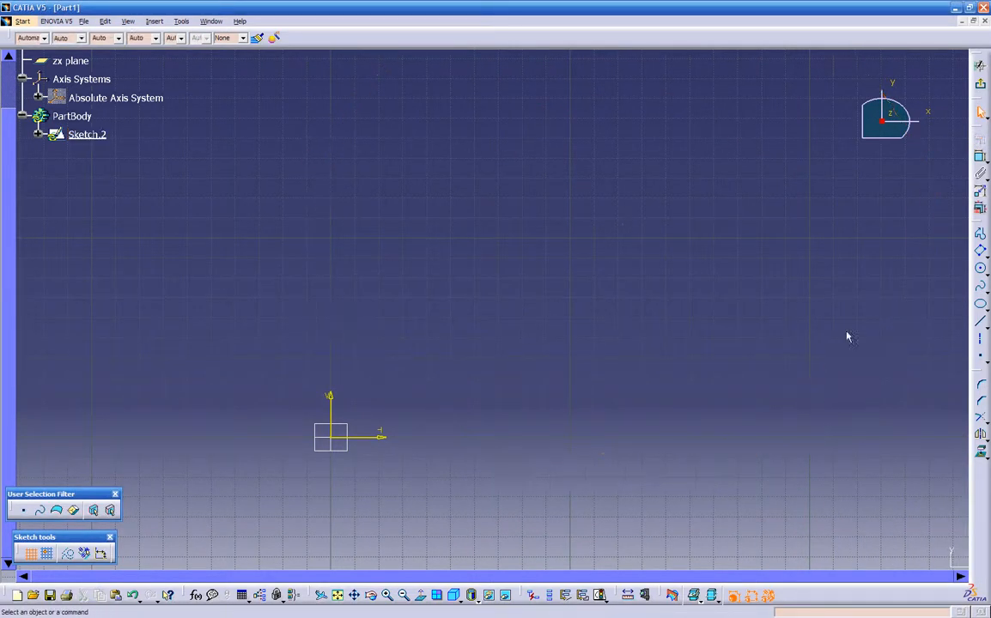
Draw another circle centred above and to the right of the origin, entering its radius as a number.
click(979, 268)
click(618, 197)
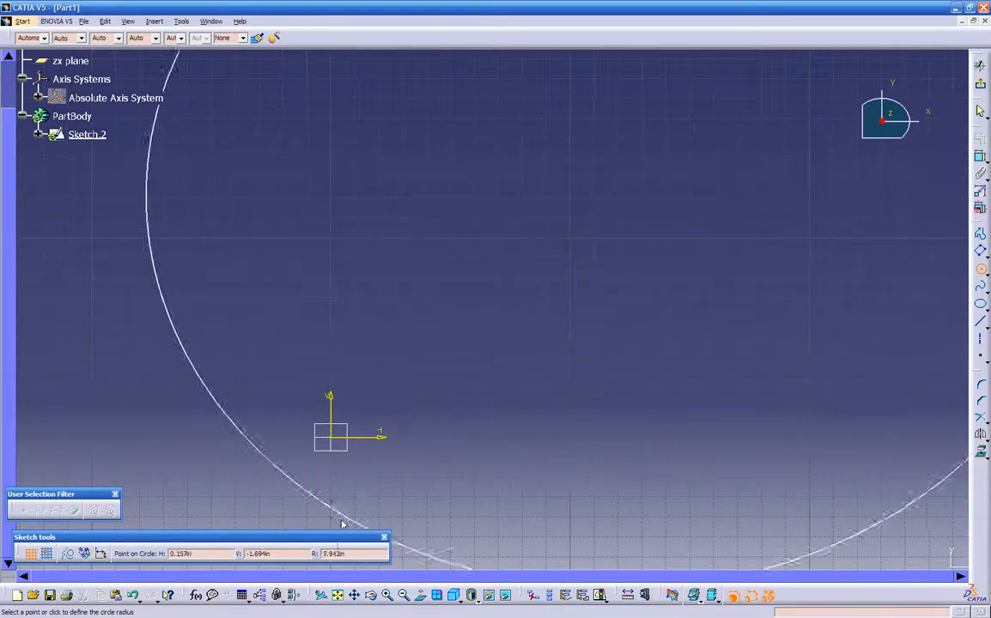
mouse_move(338, 540)
mouse_down()
mouse_move(356, 487)
mouse_move(378, 304)
mouse_up()
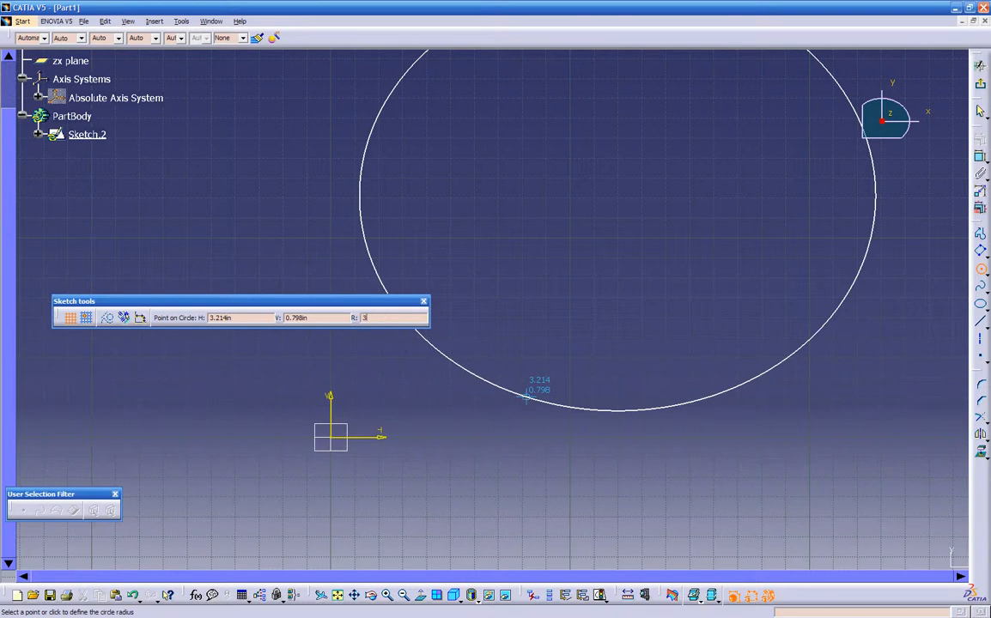
key(Return)
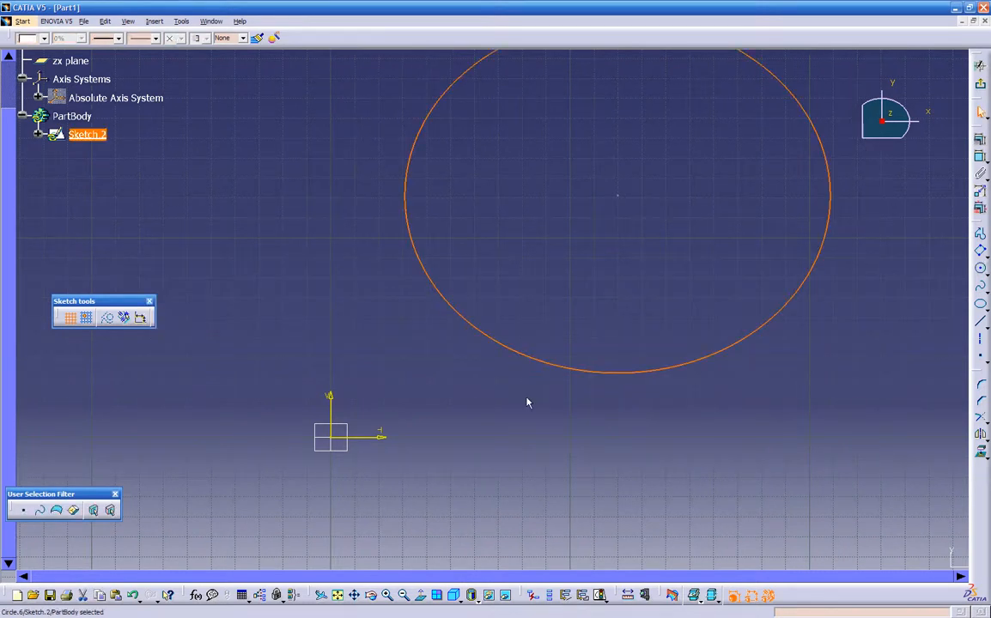
Move the floating Sketch tools palette back below the User Selection Filter palette and delete the circle.
mouse_move(127, 308)
mouse_down()
mouse_move(106, 568)
mouse_move(86, 542)
mouse_up()
click(406, 282)
ctrl+middle_drag(606, 232, 625, 204)
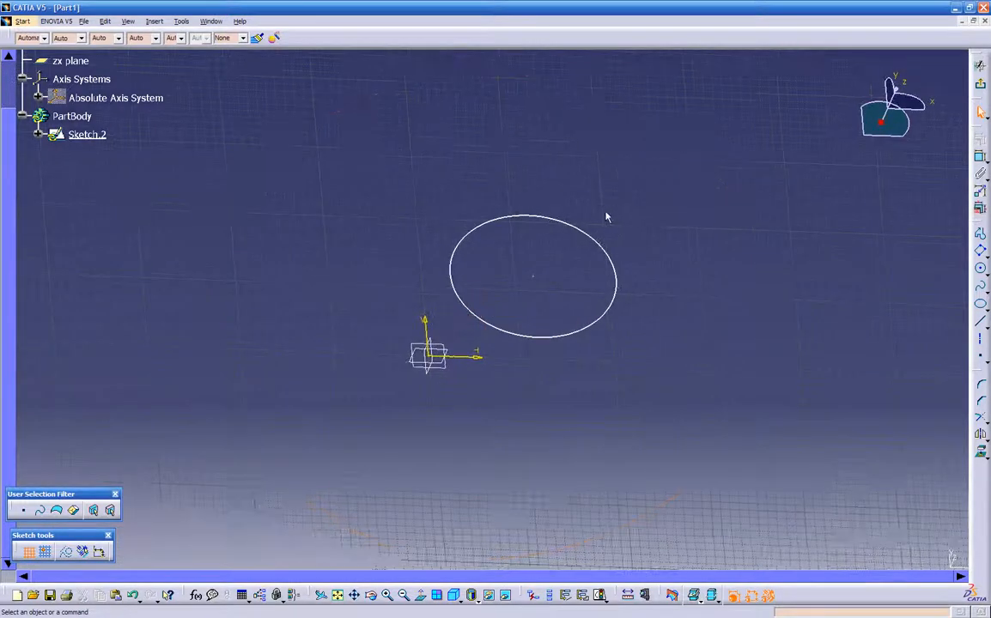
click(423, 603)
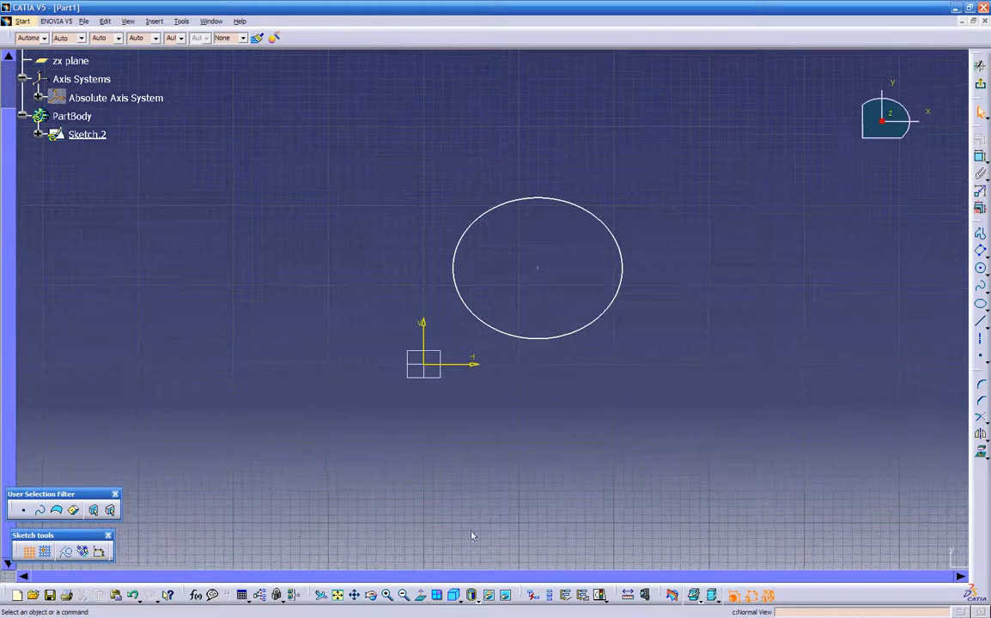
mouse_move(550, 391)
middle_down()
mouse_move(529, 435)
mouse_move(546, 399)
middle_up()
click(587, 409)
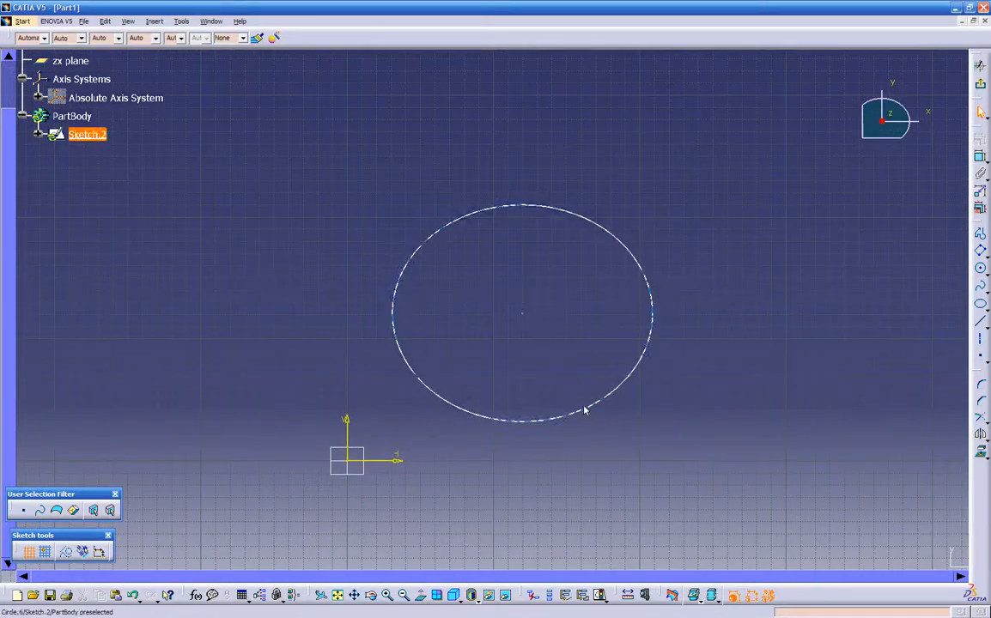
key(Delete)
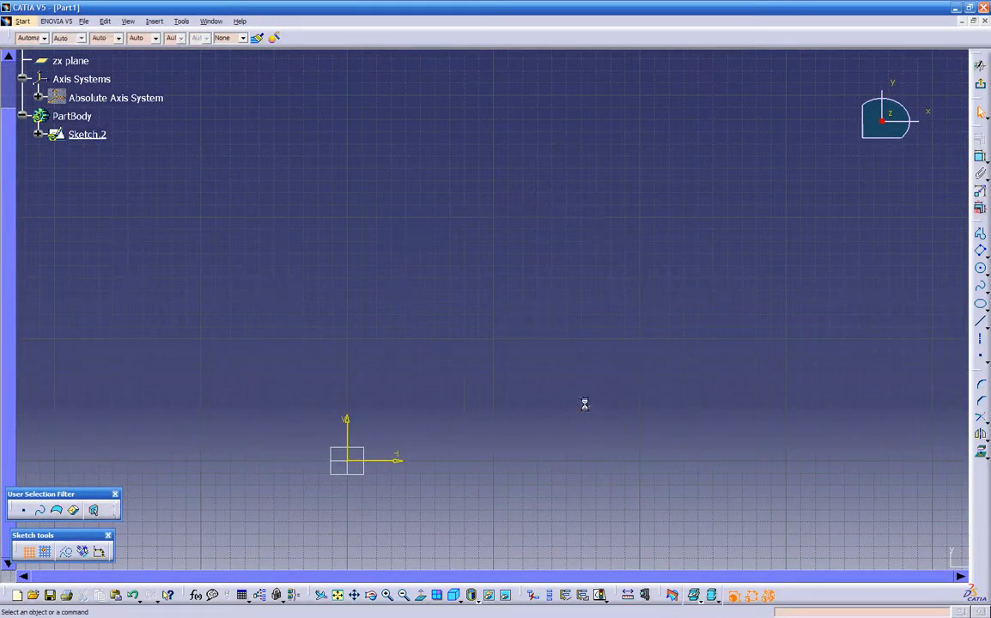
Draw a three-point circle above and to the right of the origin, and delete it.
click(986, 273)
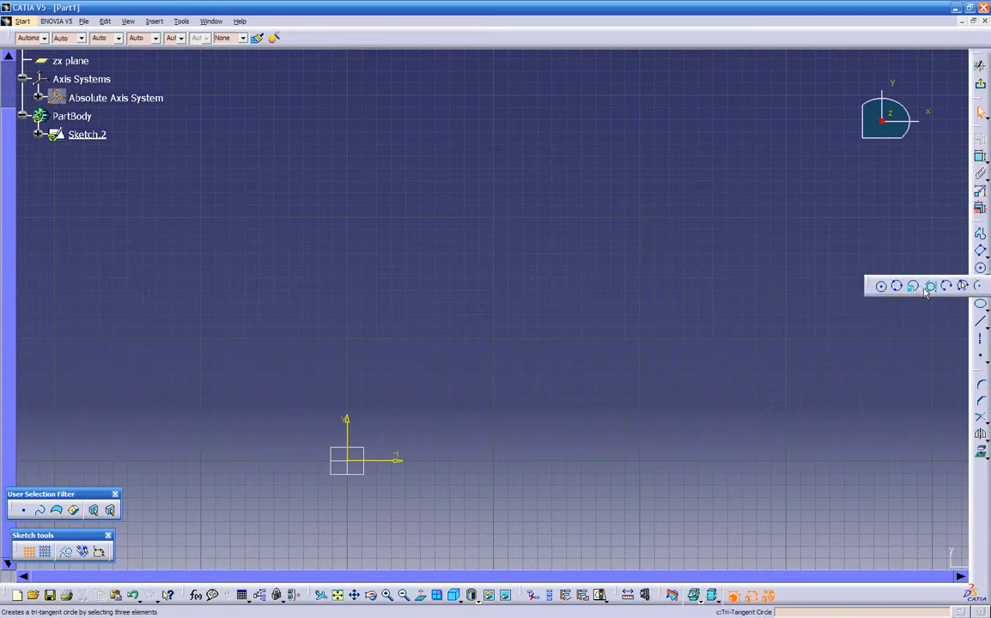
click(898, 287)
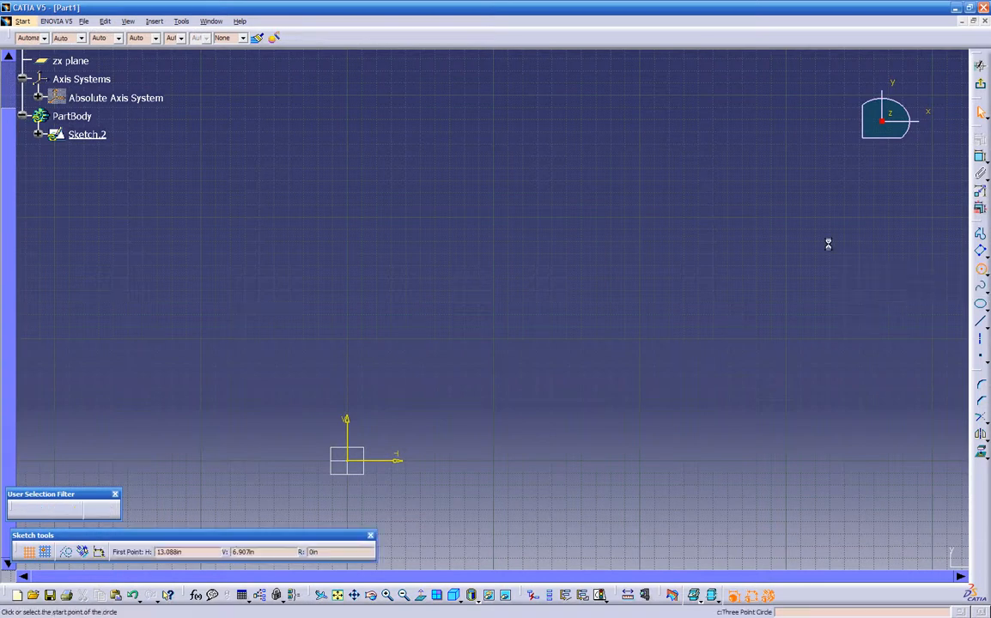
click(687, 193)
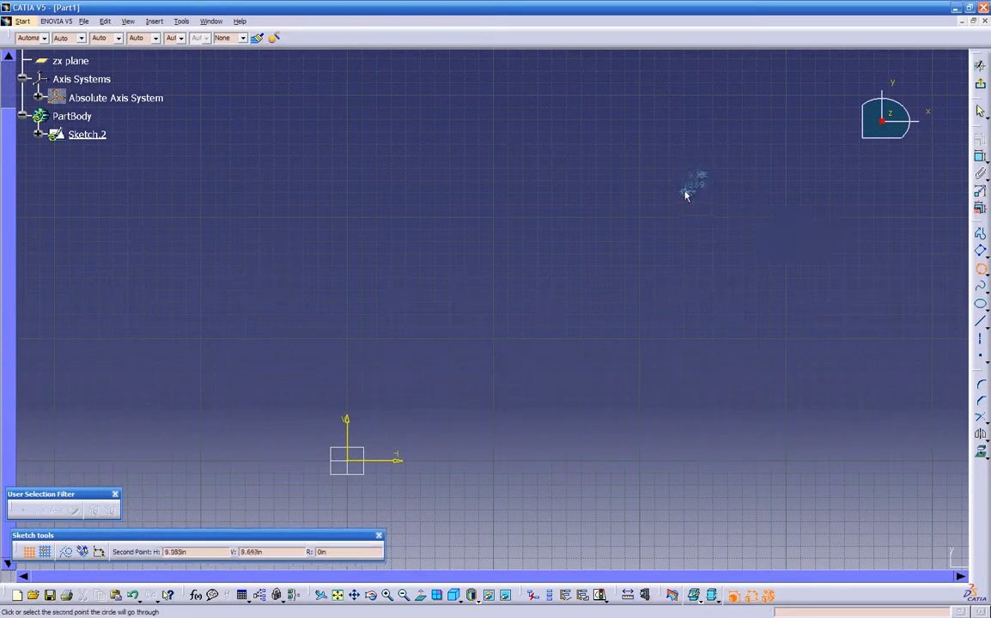
click(430, 142)
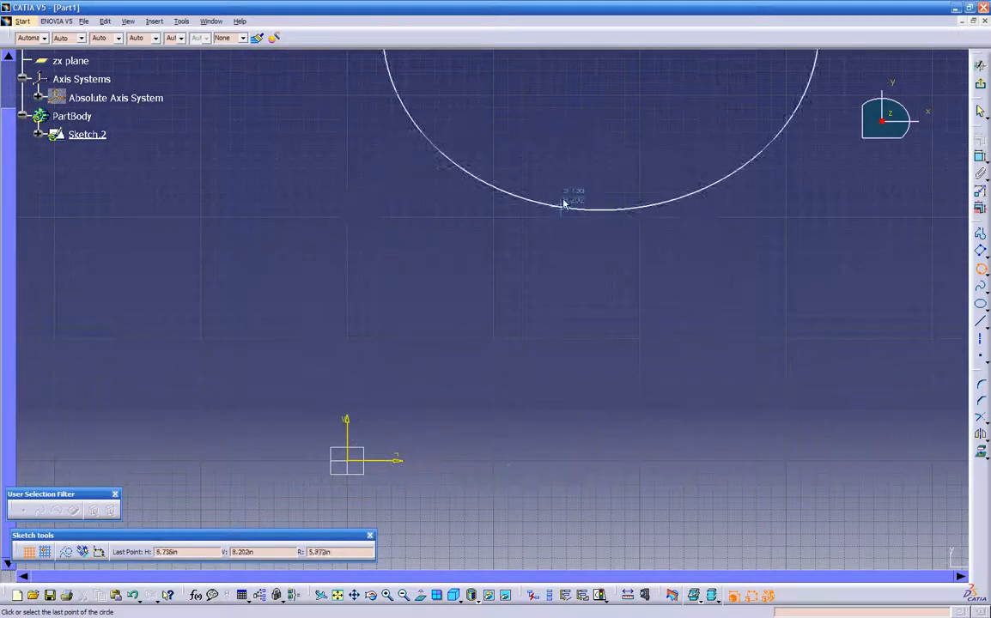
click(557, 390)
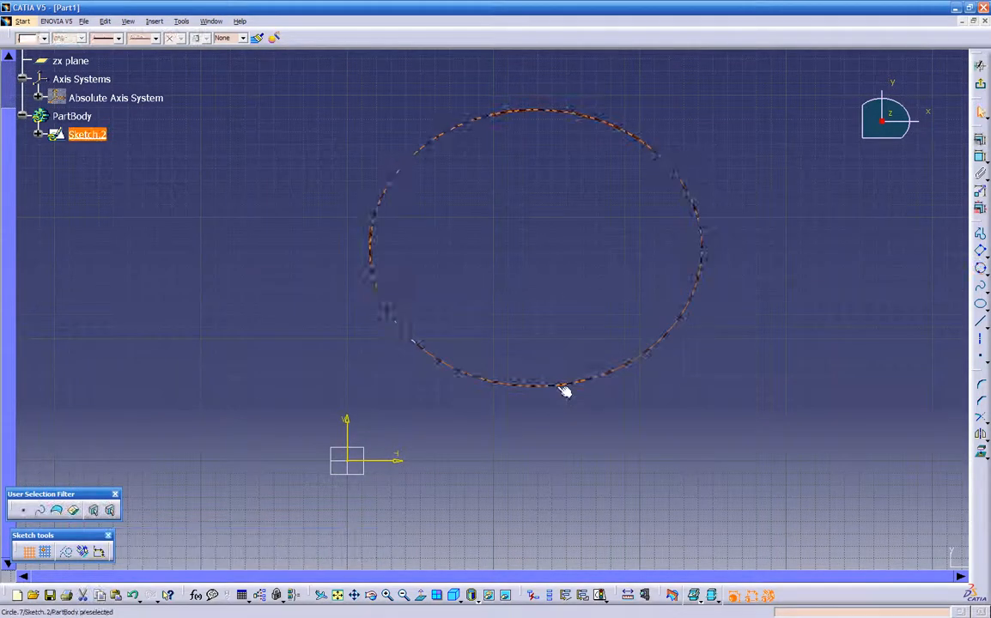
key(Delete)
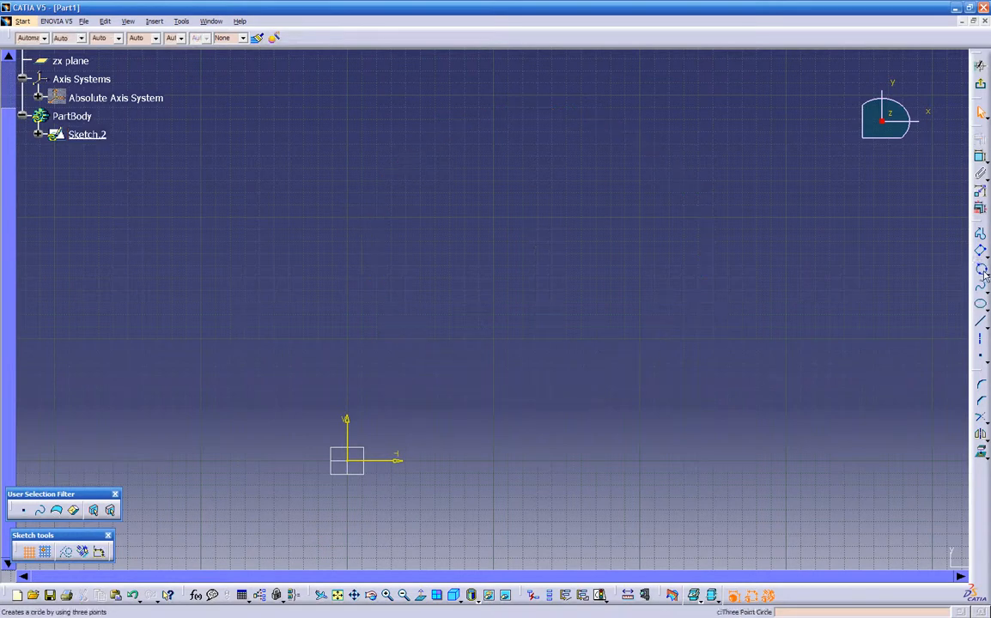
Draw three separate sloping lines surrounding an open area: one on the upper left, one on the right and one below.
click(984, 274)
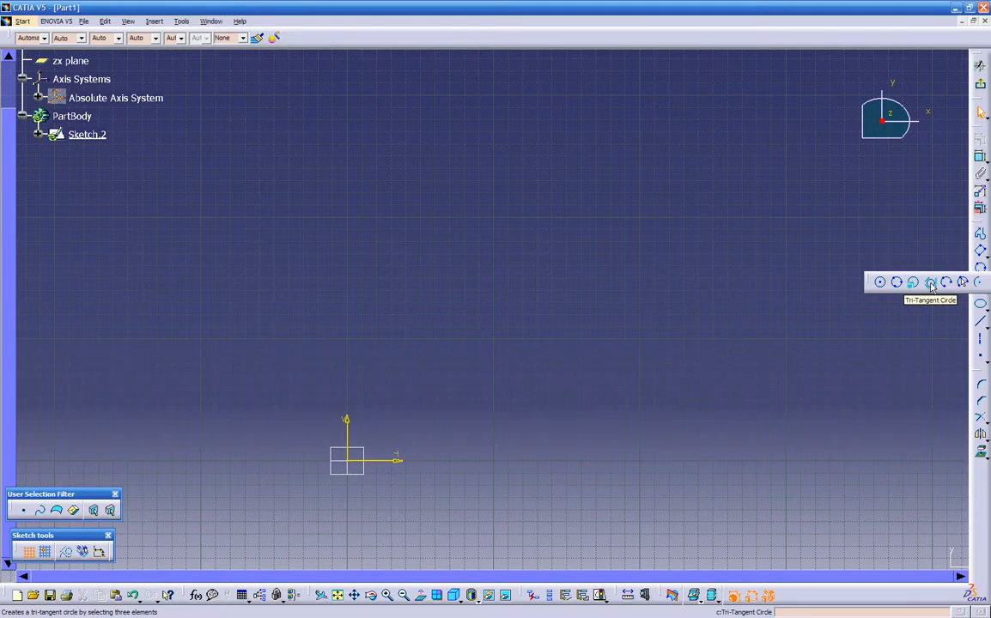
double_click(979, 325)
click(357, 262)
click(534, 112)
click(740, 160)
click(885, 400)
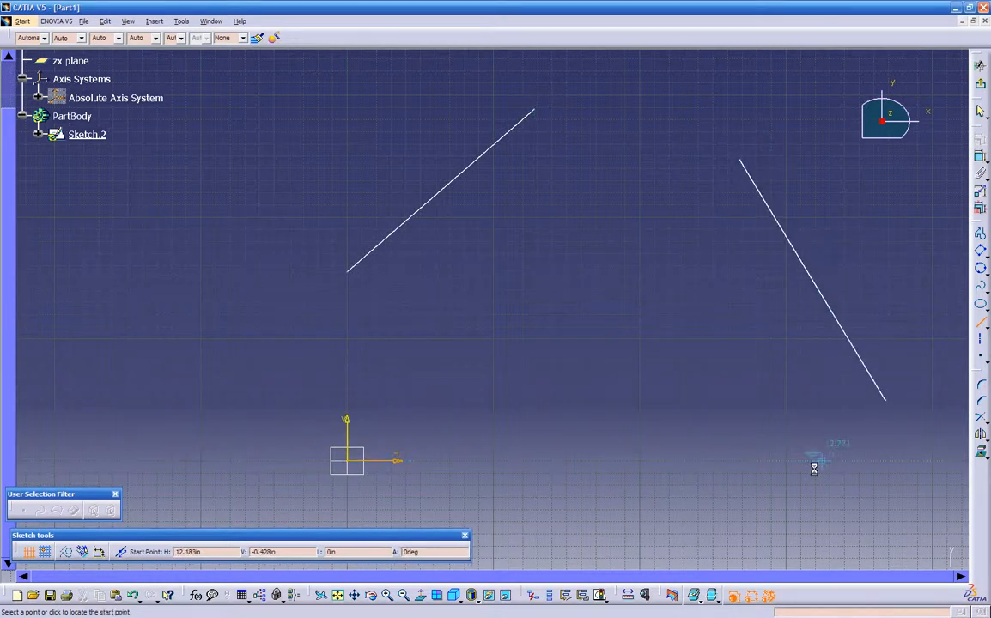
click(442, 409)
click(732, 545)
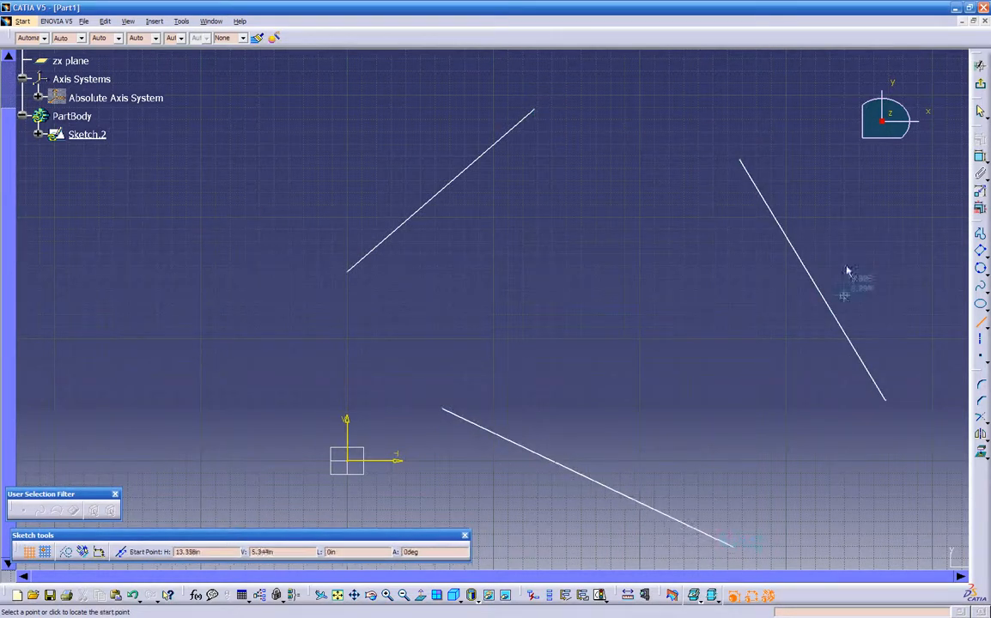
click(981, 323)
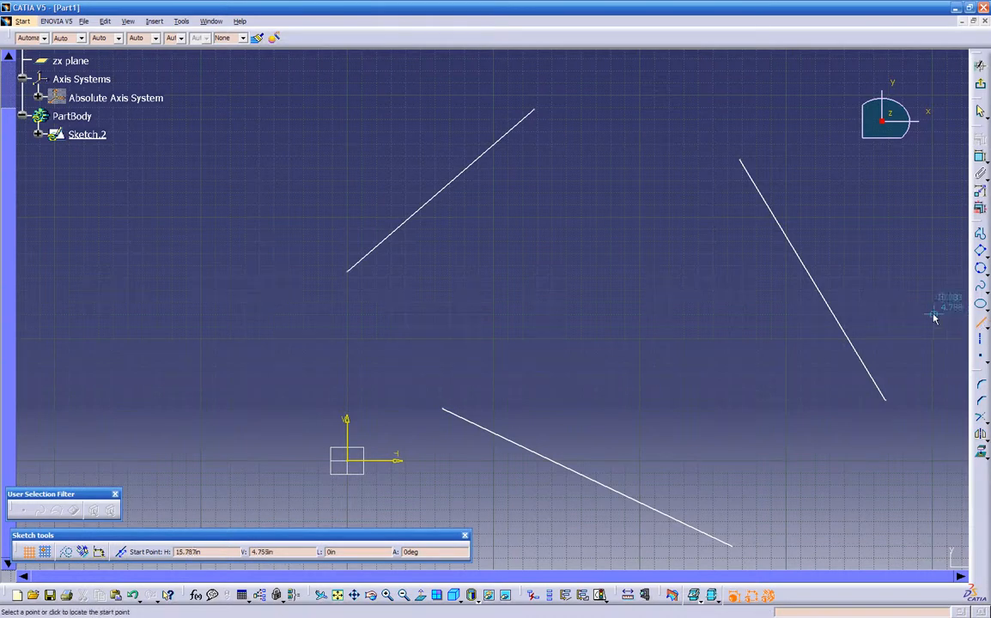
key(Escape)
Create a Tri-Tangent Circle touching the right, upper-left and lower lines.
click(981, 271)
click(984, 275)
key(Escape)
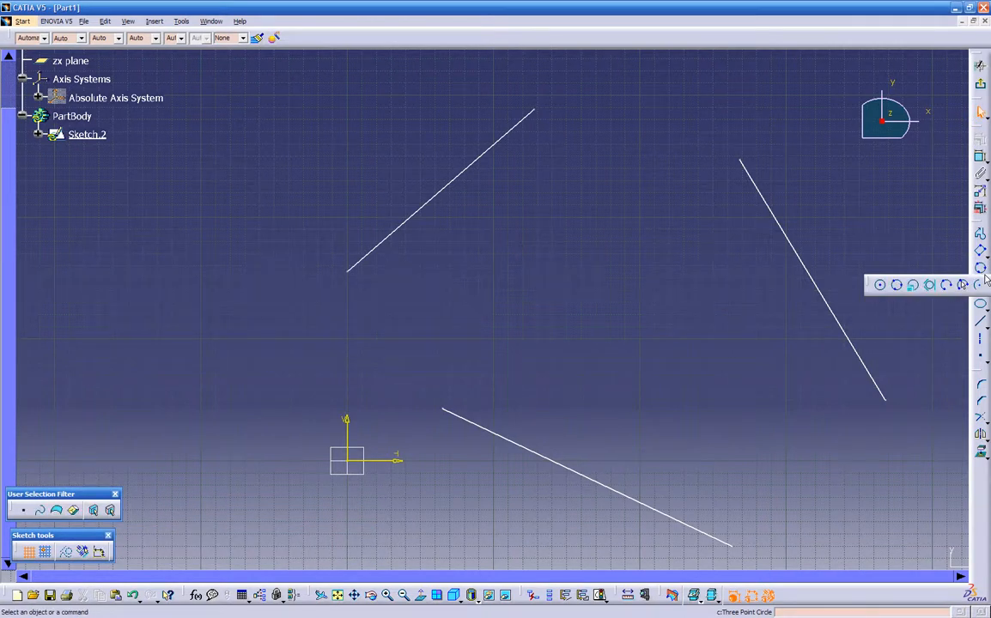
click(932, 286)
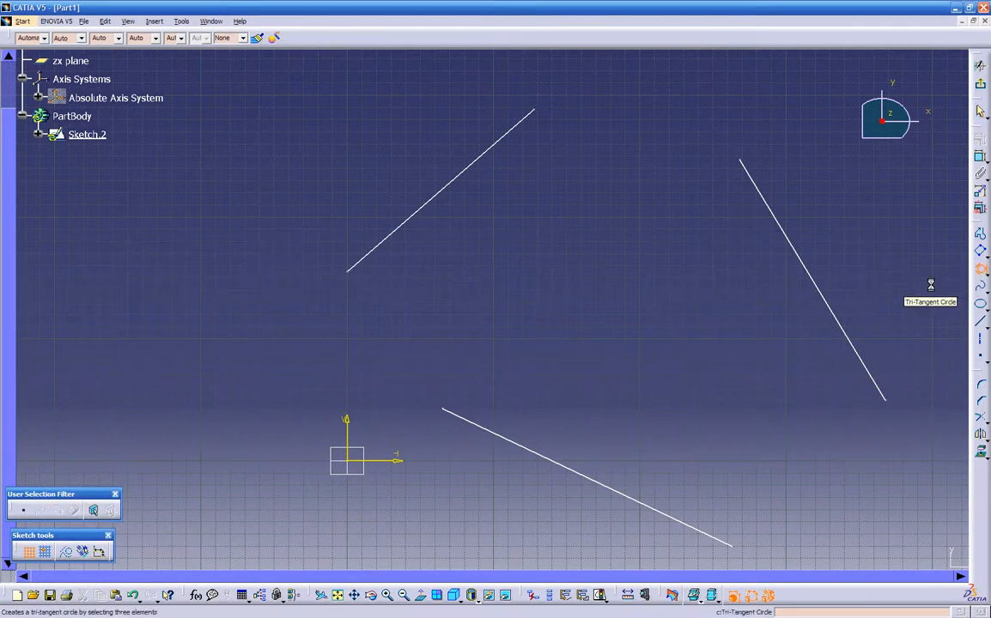
click(798, 256)
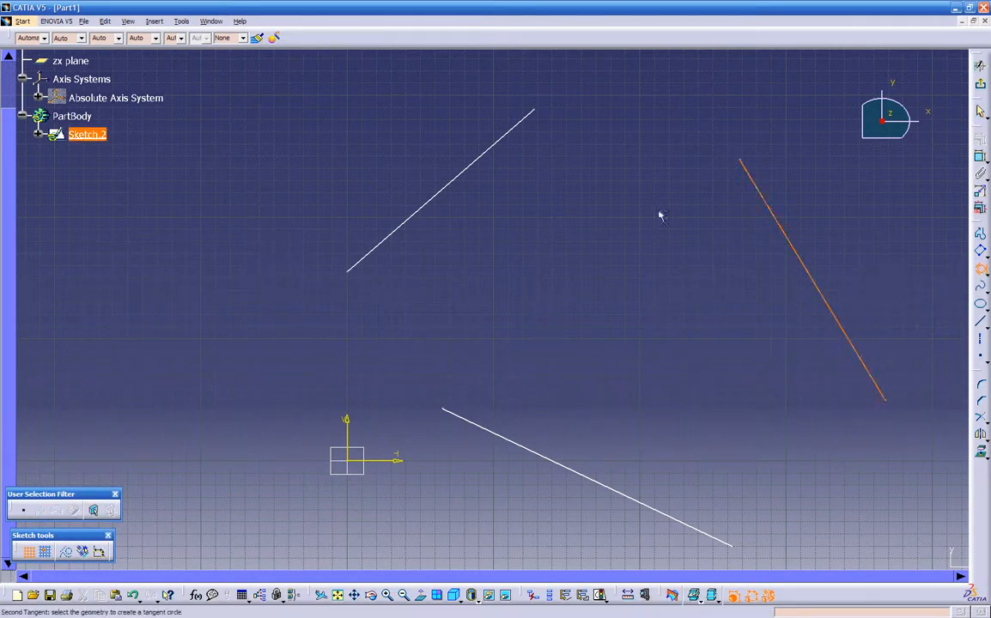
click(477, 154)
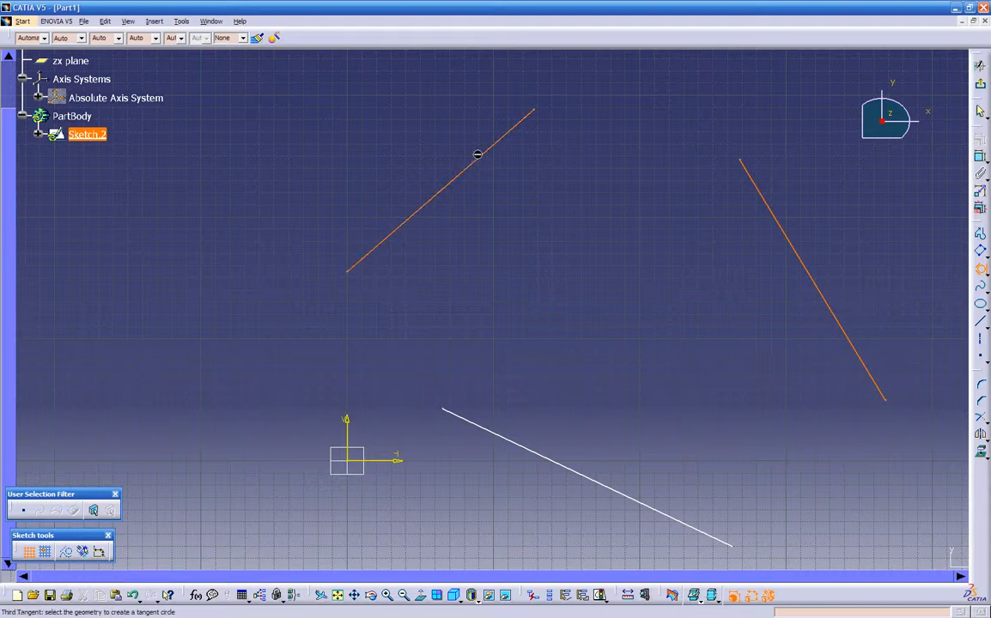
click(529, 451)
mouse_move(639, 336)
ctrl+middle_down()
mouse_move(616, 390)
mouse_move(650, 316)
mouse_move(577, 327)
mouse_move(567, 383)
mouse_move(560, 374)
ctrl+middle_up()
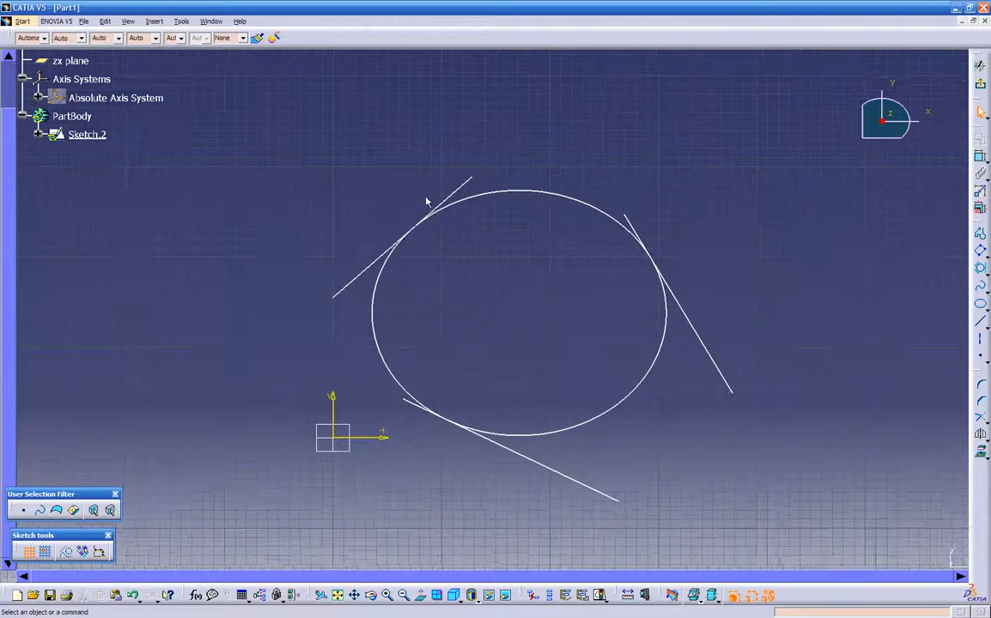
Delete the three lines and the tangent circle to empty the sketch.
drag(598, 429, 763, 518)
key(Delete)
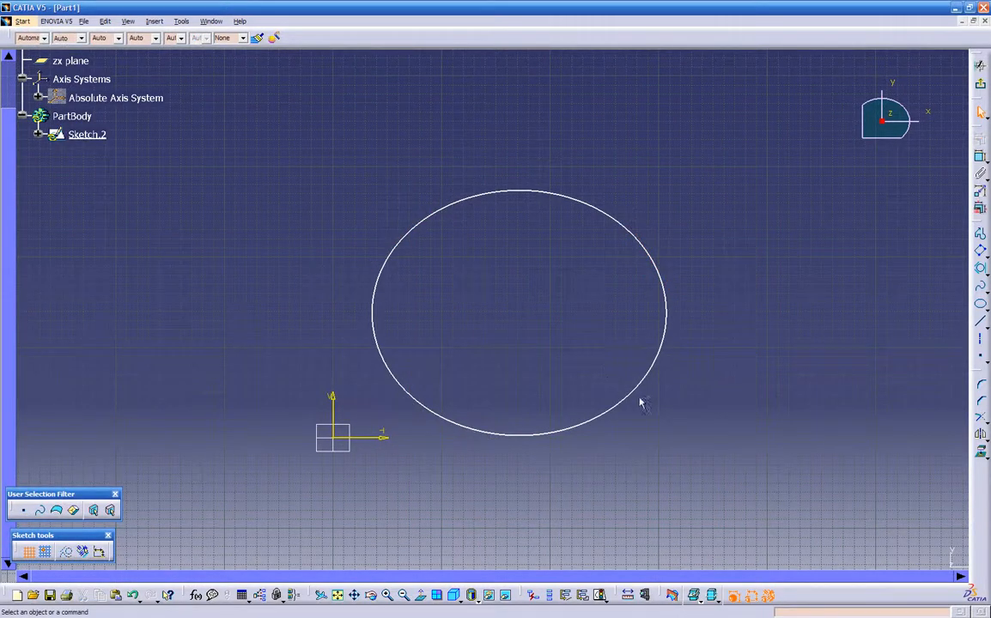
click(639, 388)
key(Delete)
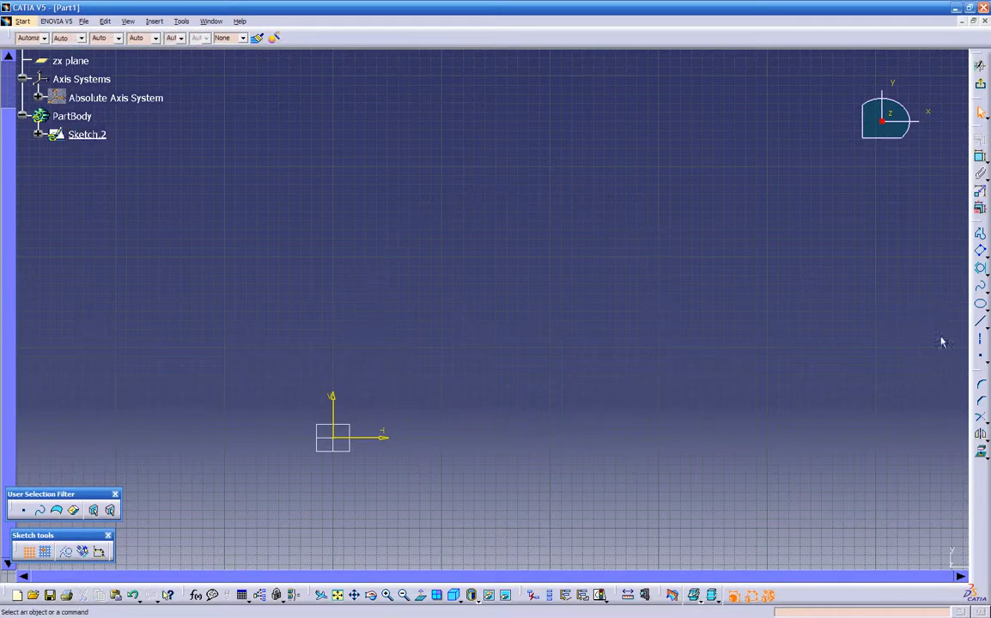
Draw a Three Point Arc curving upward, starting at its right end, passing over the top and ending at the lower left.
click(986, 273)
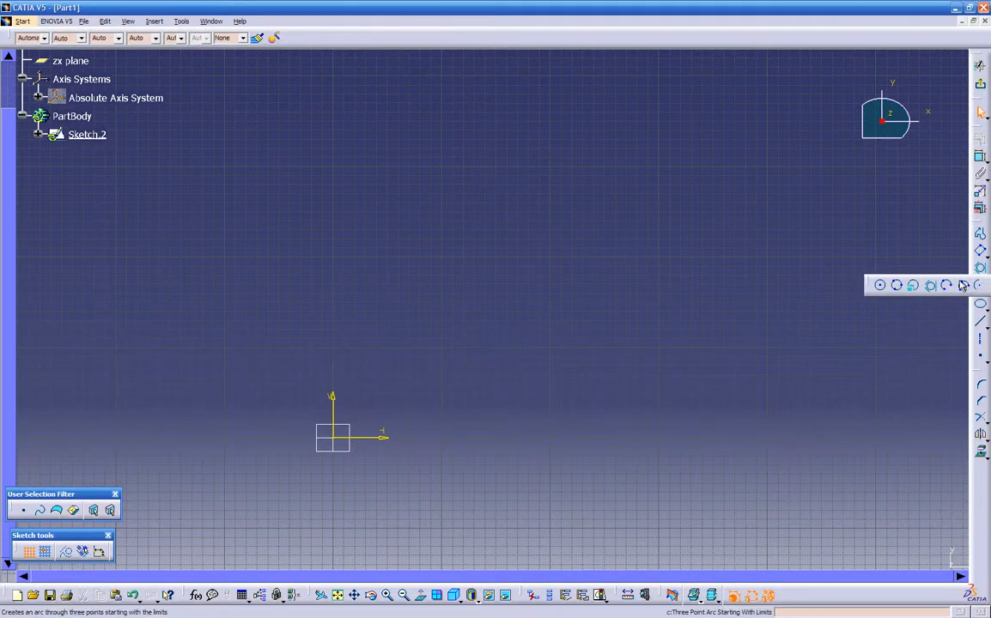
click(945, 285)
click(805, 241)
click(588, 114)
click(411, 284)
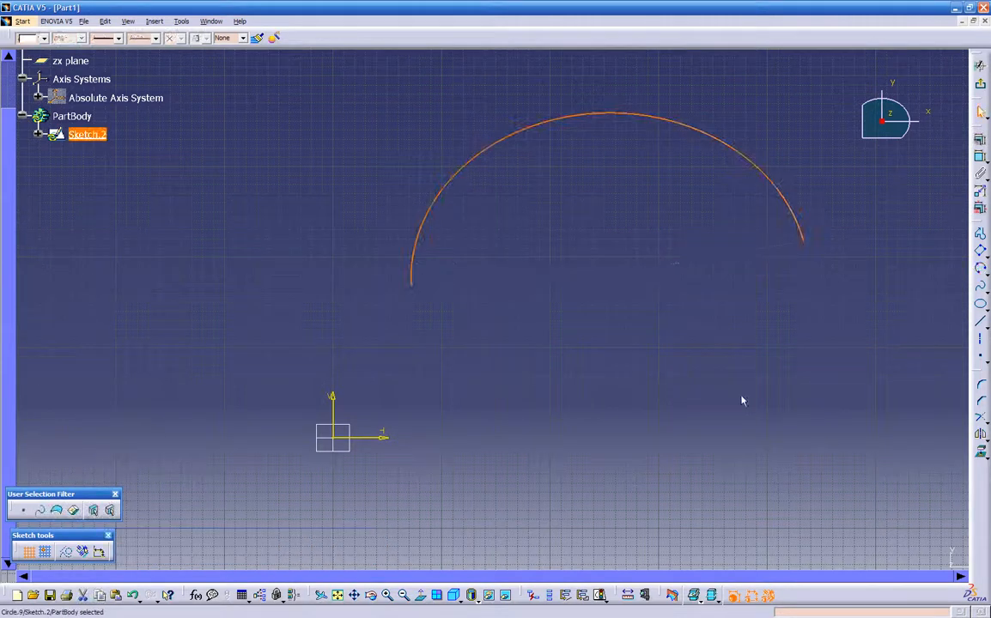
Delete the arc and draw a long line sloping from the upper right down to the middle of the sketch.
key(Delete)
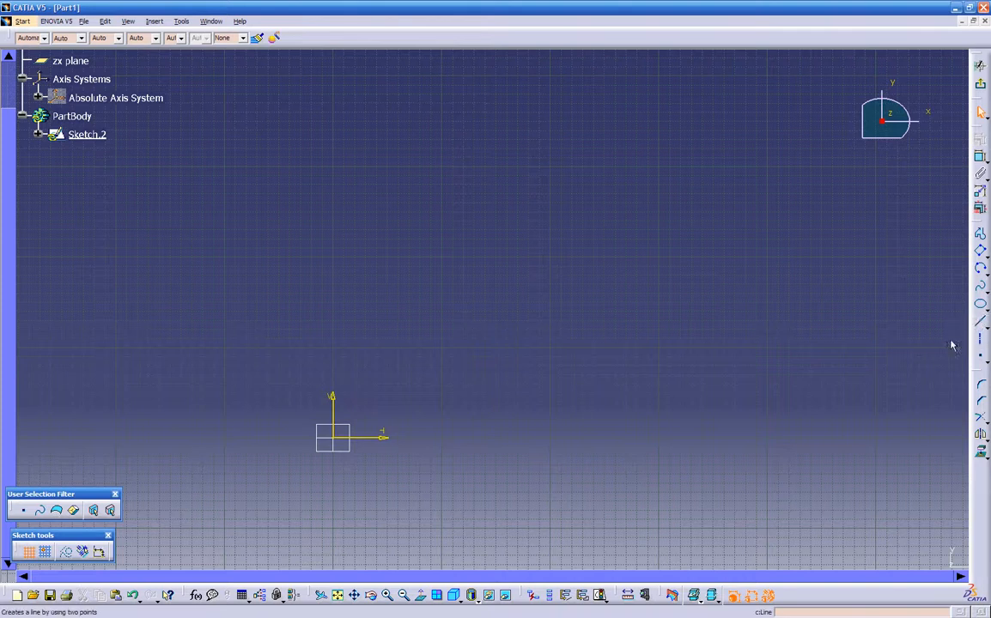
click(981, 323)
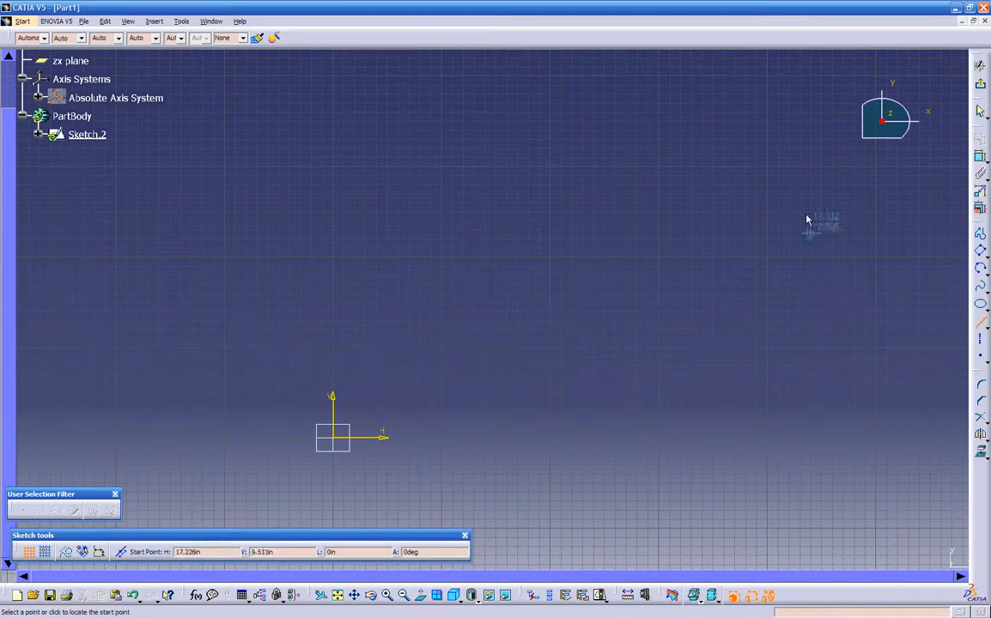
click(737, 126)
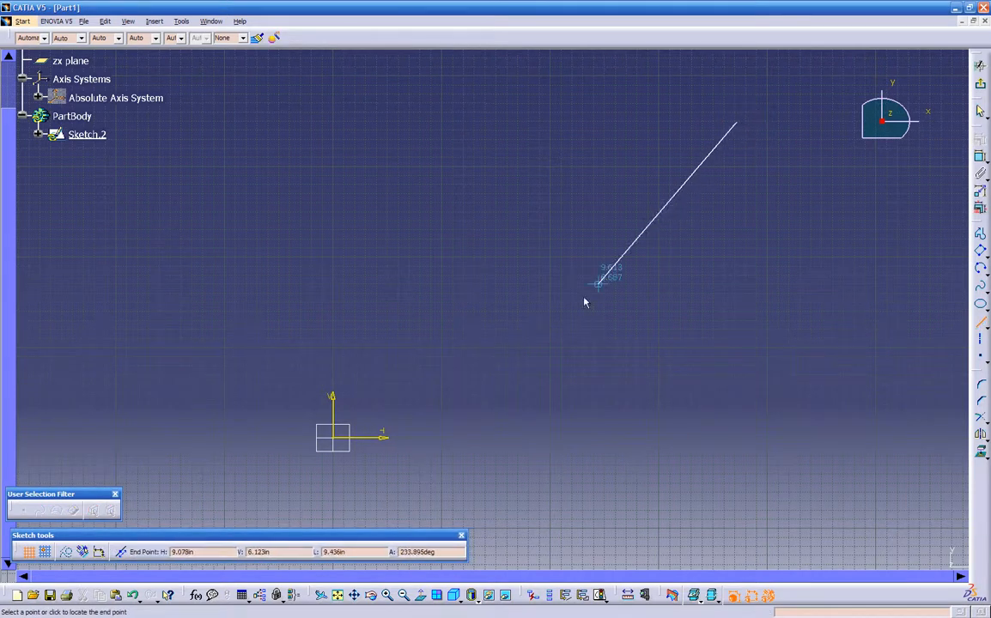
click(540, 329)
click(791, 321)
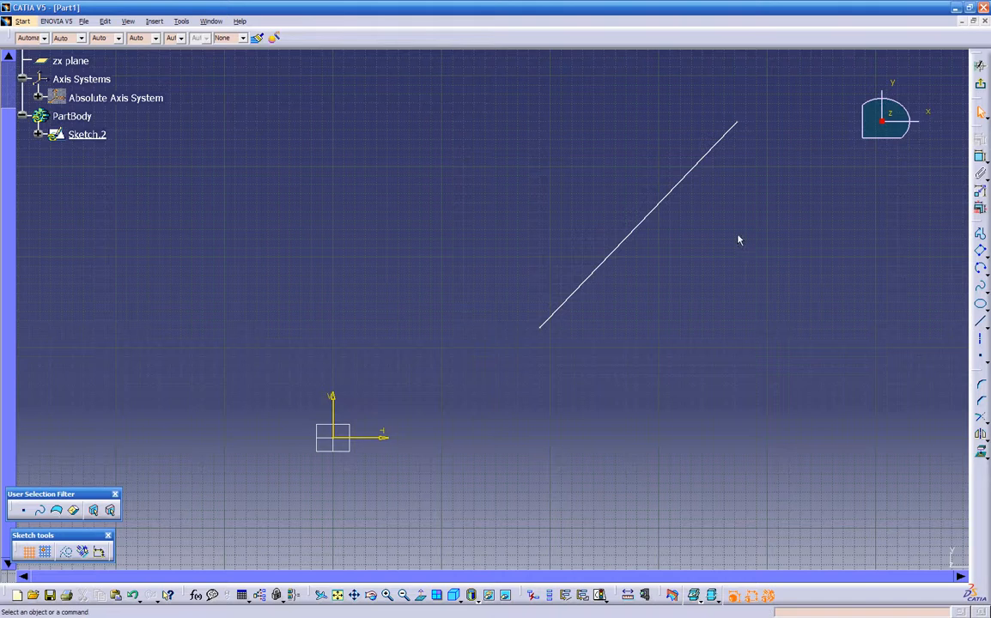
Draw a vertical line on the far right and a short sloping line between it and the long line.
click(981, 326)
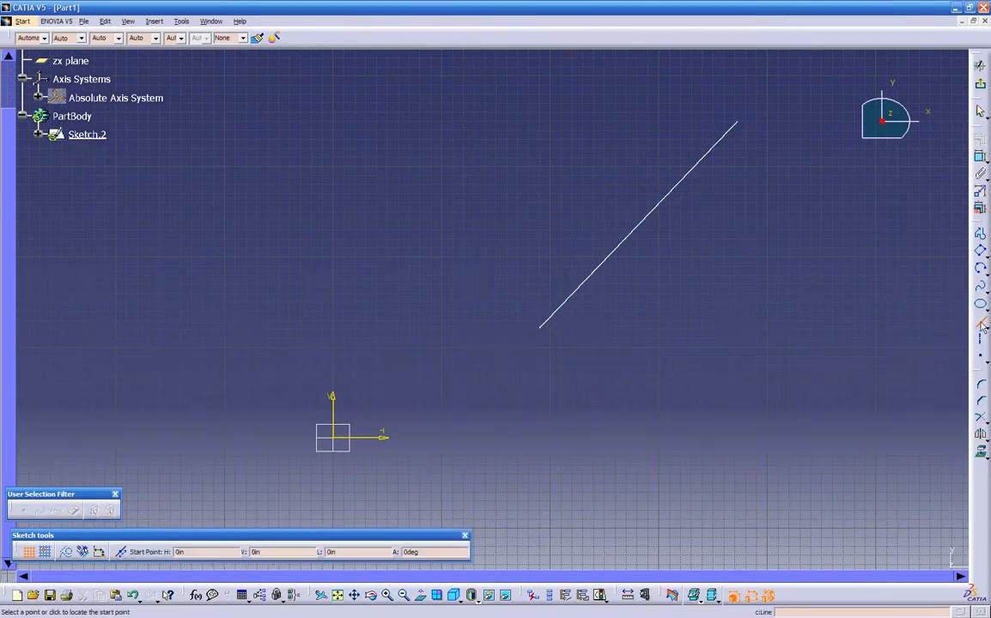
click(876, 288)
click(877, 420)
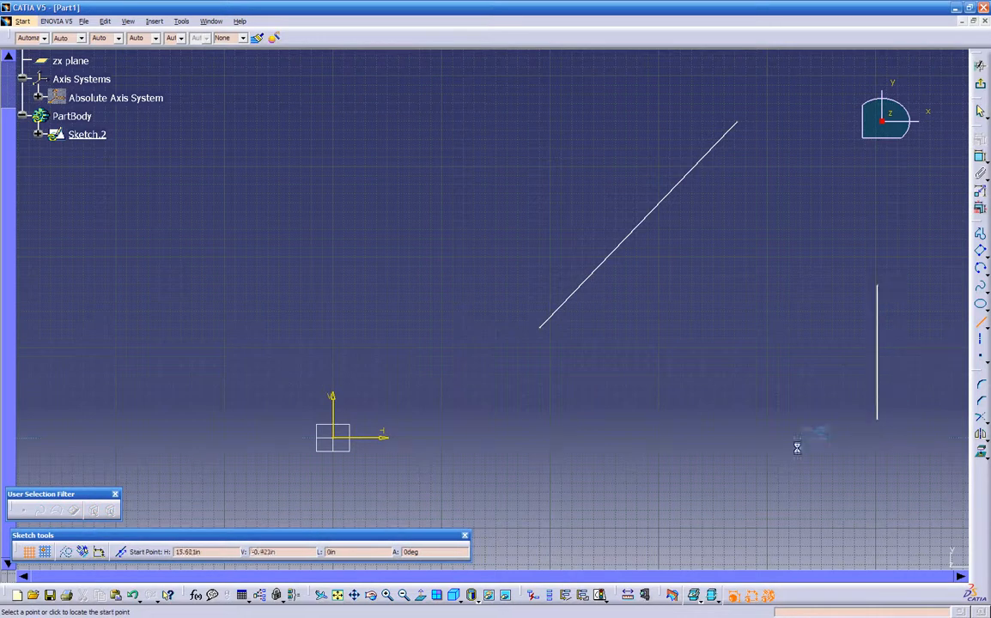
click(763, 310)
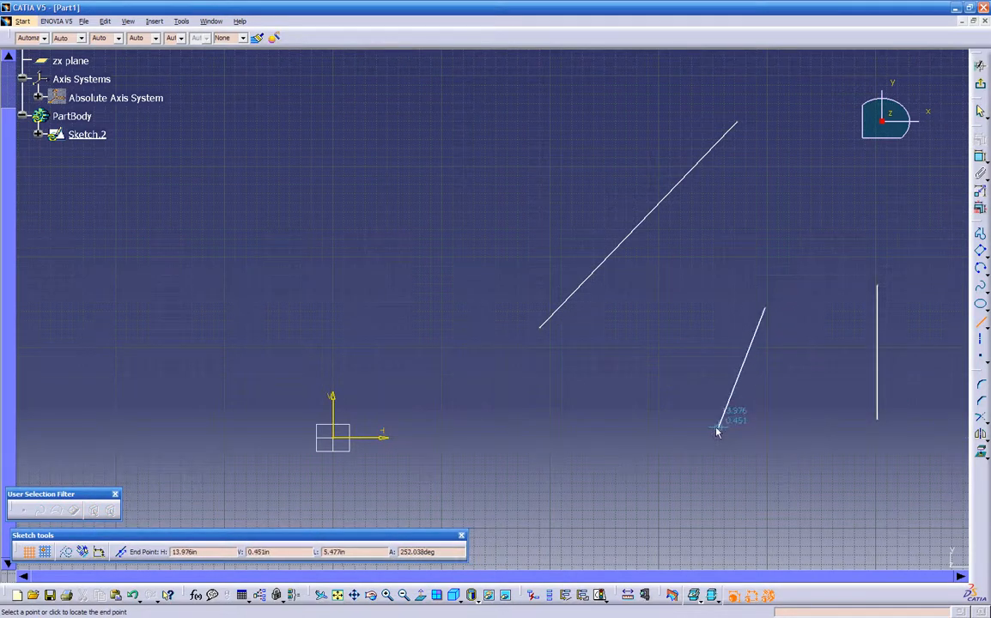
click(687, 425)
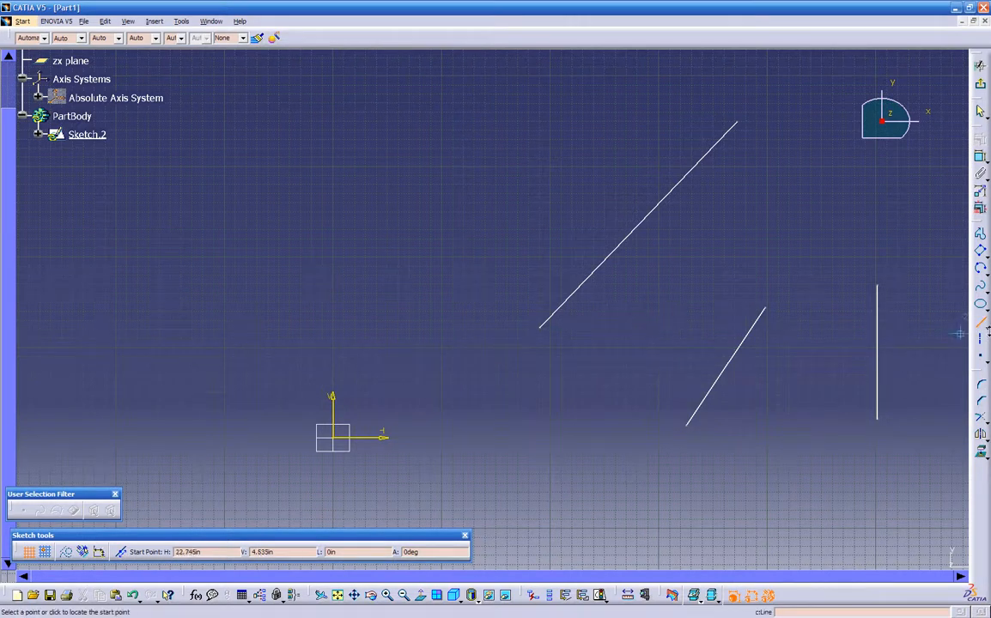
Draw two more separate lines near the origin, one sloping above it and one falling to the lower right.
click(446, 161)
click(305, 240)
click(365, 335)
click(487, 466)
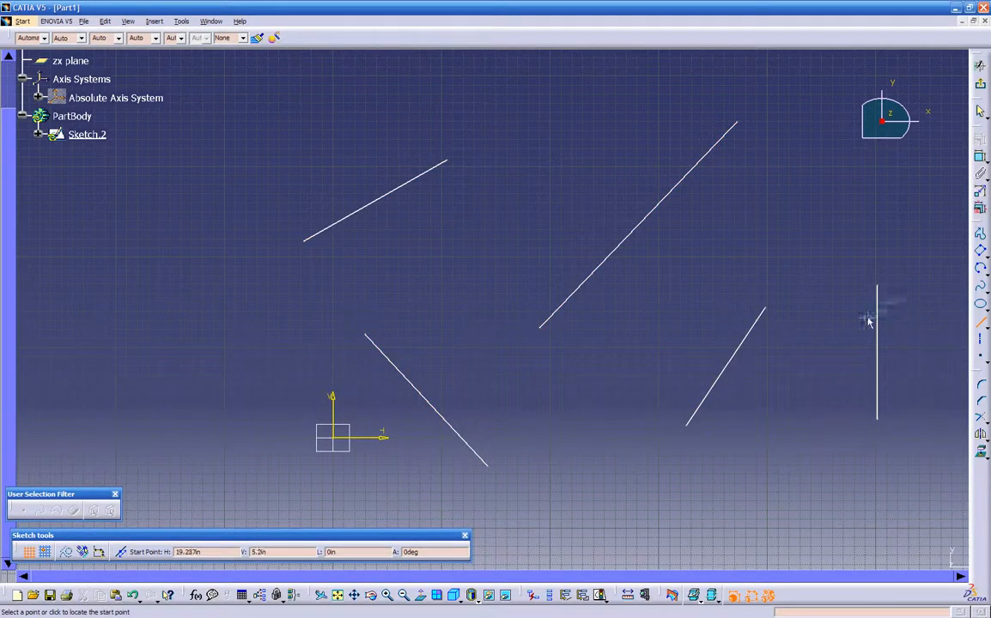
key(Escape)
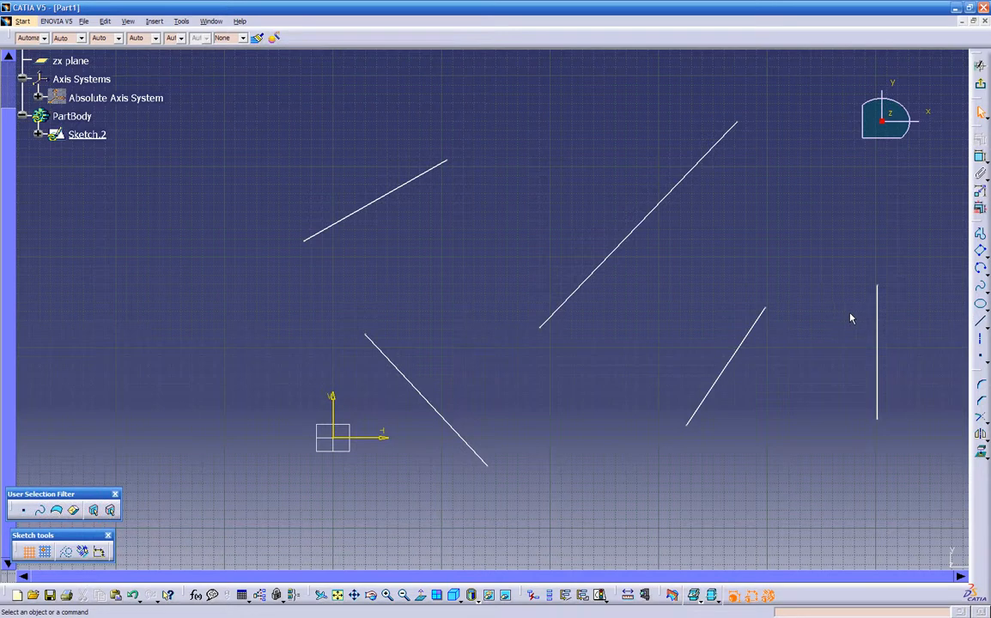
Draw two single lines below the existing ones, one with a shallow slope and a longer, steeper one under it.
click(978, 321)
click(824, 506)
click(618, 544)
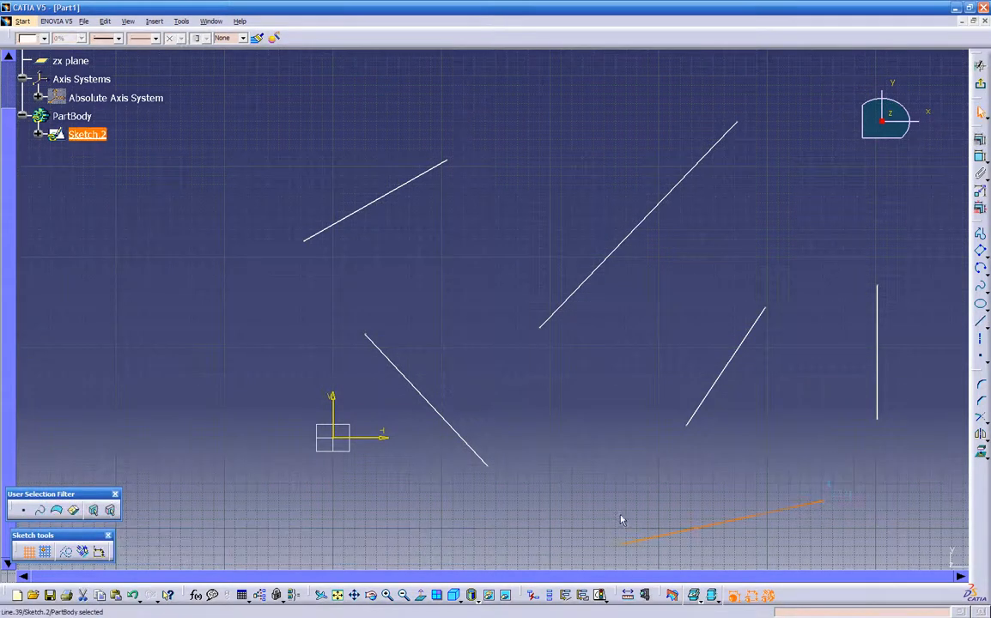
click(980, 323)
middle_drag(681, 446, 641, 188)
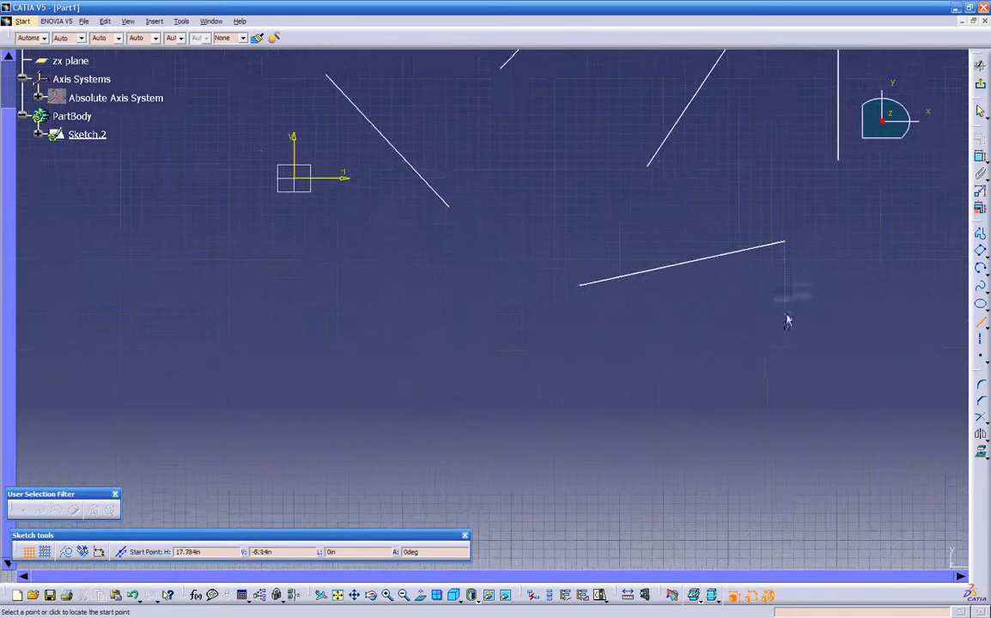
click(804, 297)
click(561, 425)
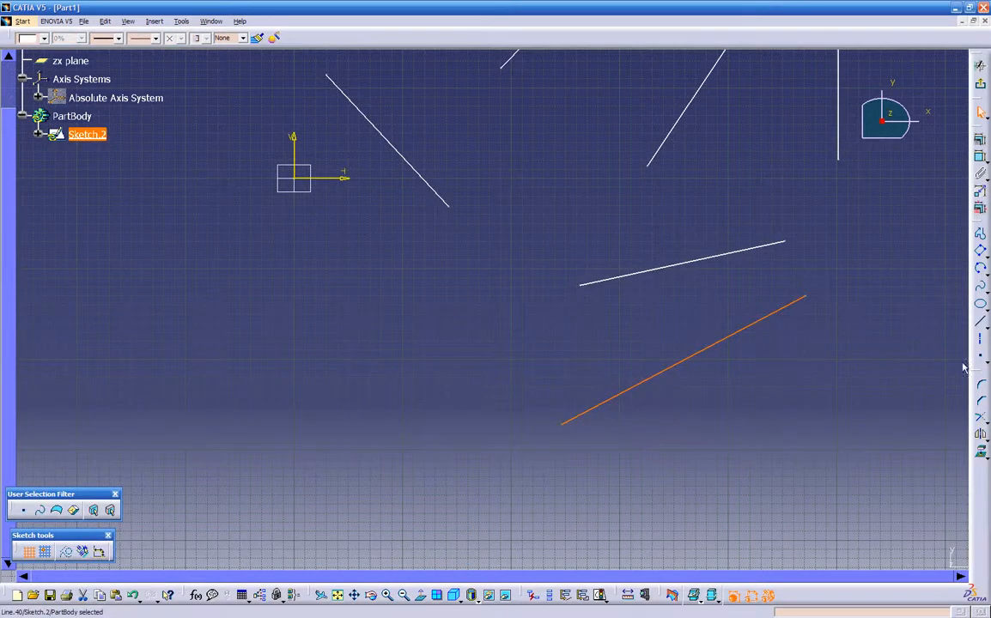
Draw three more separate lines around the lowest one: one on its right, one crossing it and one at its lower left.
click(981, 323)
click(903, 348)
click(783, 446)
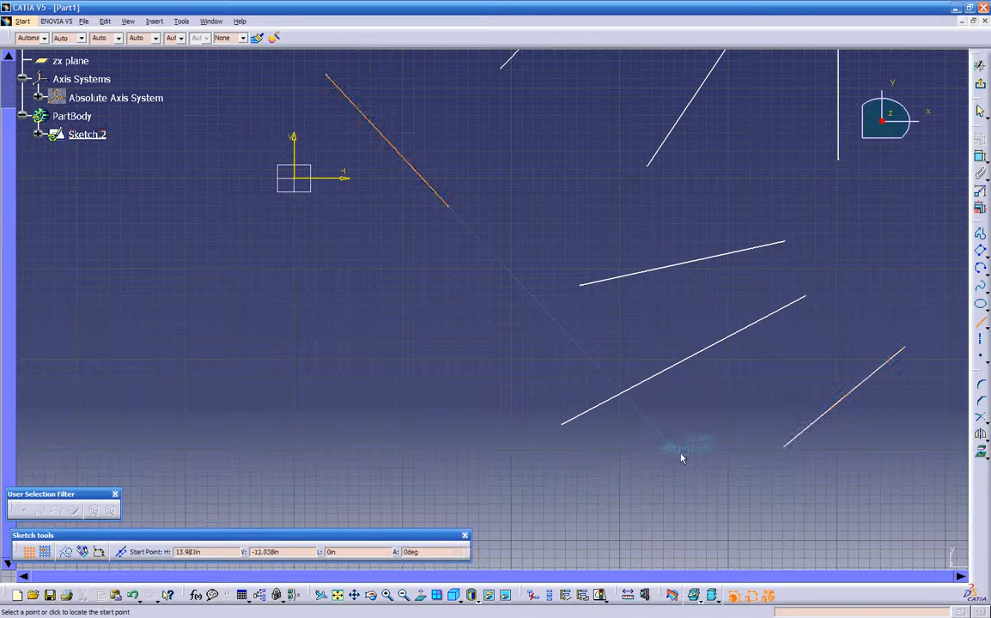
click(673, 422)
click(520, 318)
click(495, 395)
click(591, 513)
mouse_move(685, 526)
middle_down()
mouse_move(648, 538)
mouse_move(642, 552)
mouse_move(642, 524)
middle_up()
key(Escape)
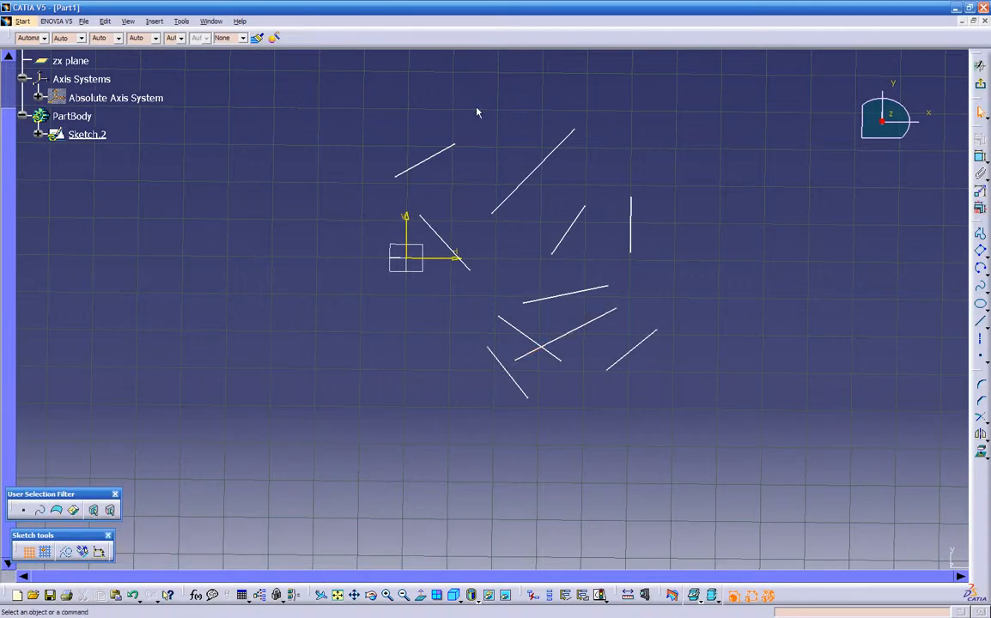
Delete all the practice lines to empty the sketch.
drag(473, 105, 752, 479)
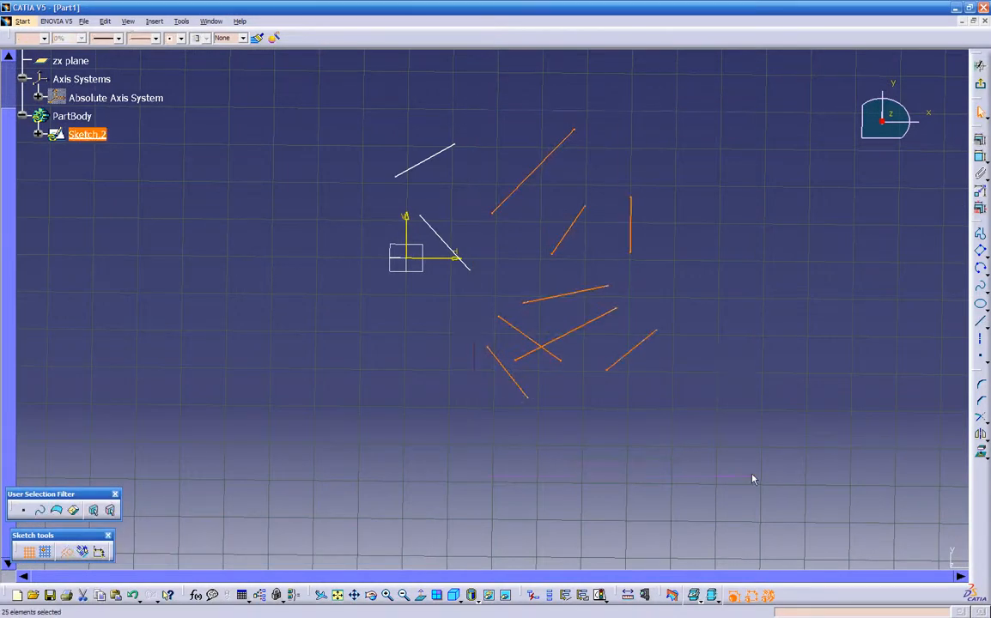
key(Delete)
click(429, 158)
key(Delete)
click(434, 230)
key(Delete)
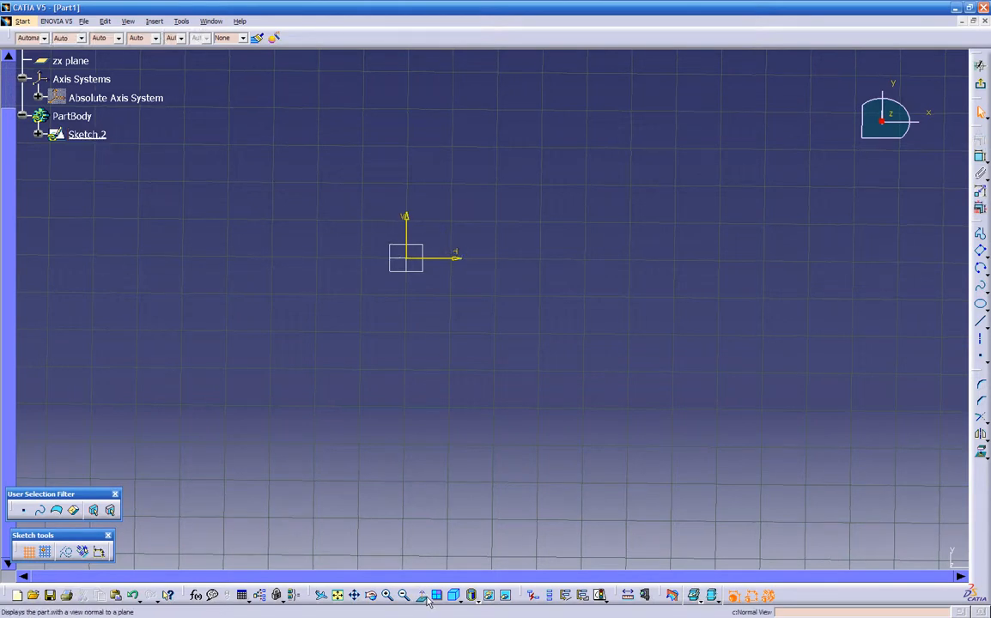
Draw a single sloping line above the origin, starting at its upper right end.
middle_drag(486, 404, 564, 285)
middle_drag(476, 241, 597, 537)
middle_drag(557, 487, 577, 455)
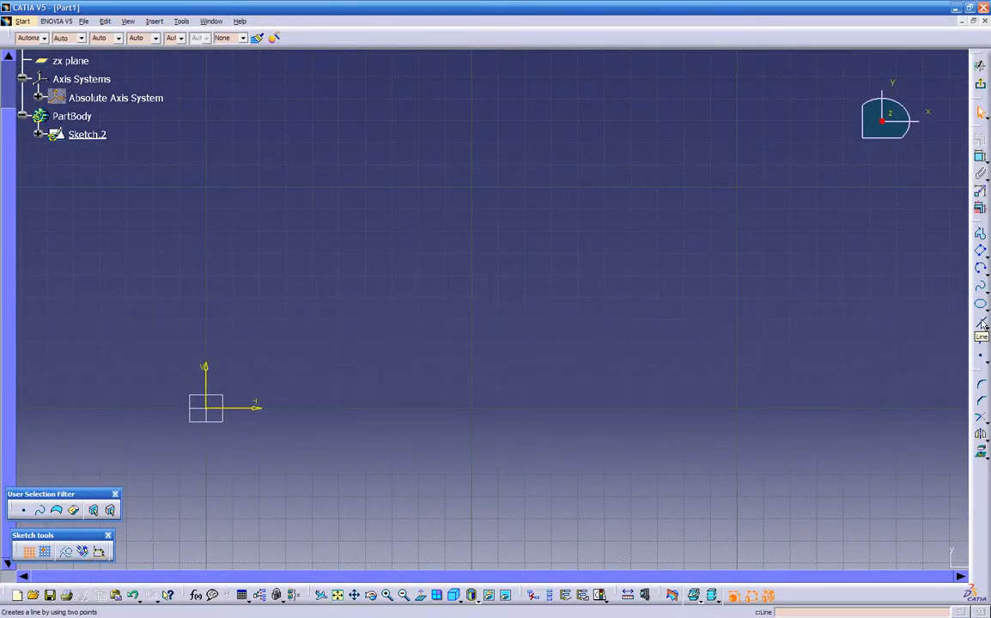
click(981, 323)
click(369, 101)
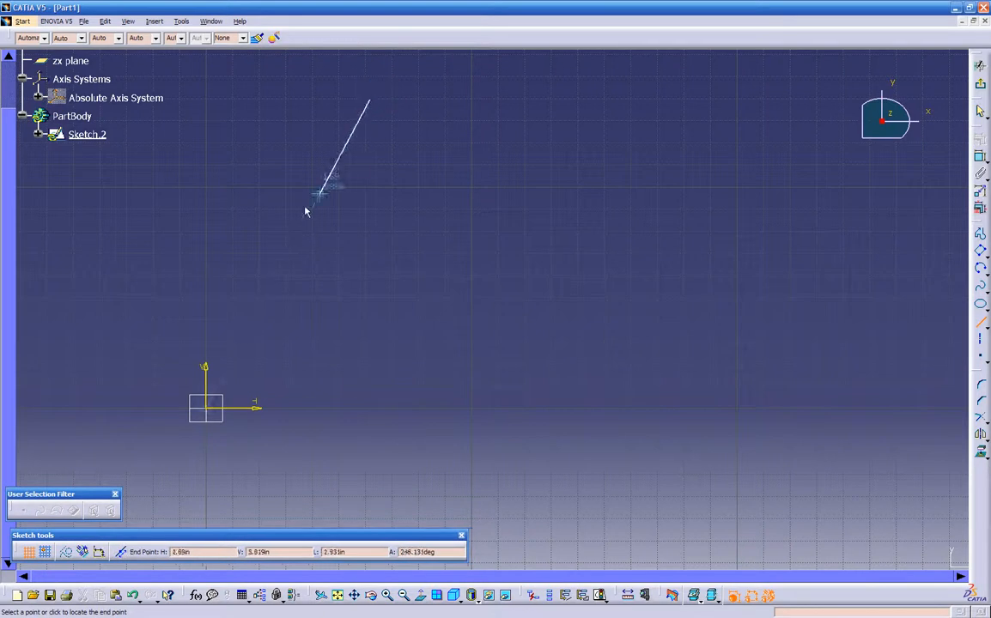
click(202, 243)
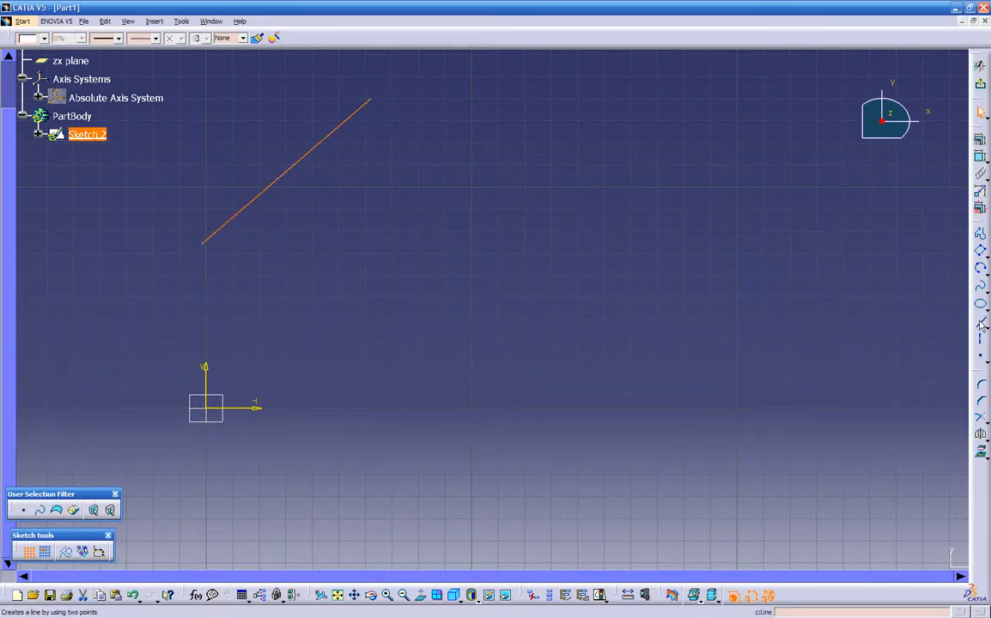
click(456, 267)
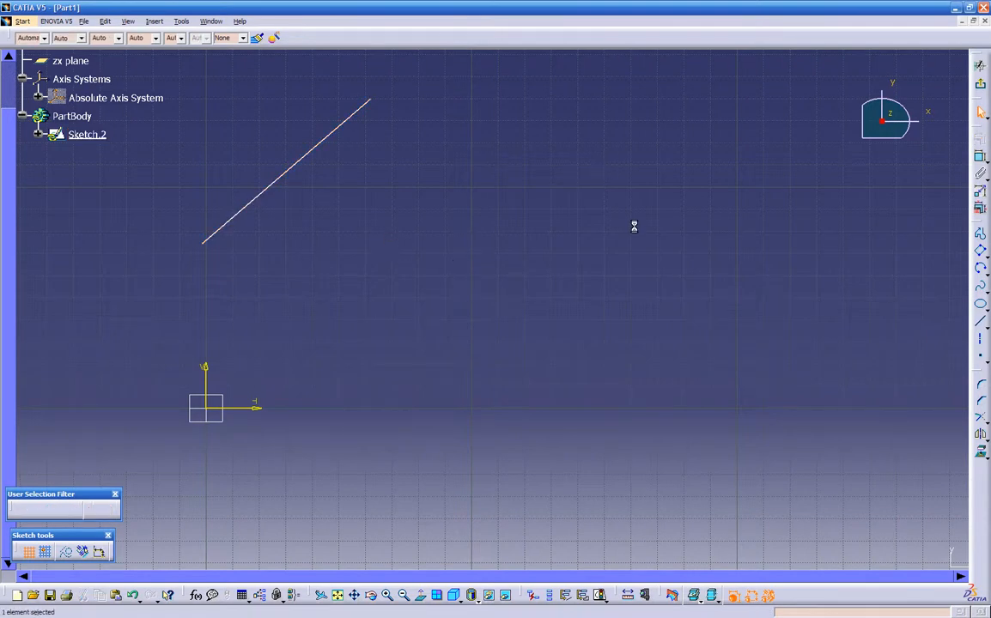
Draw two further lines to the right of the sloping line, both roughly parallel to it.
click(981, 323)
click(472, 99)
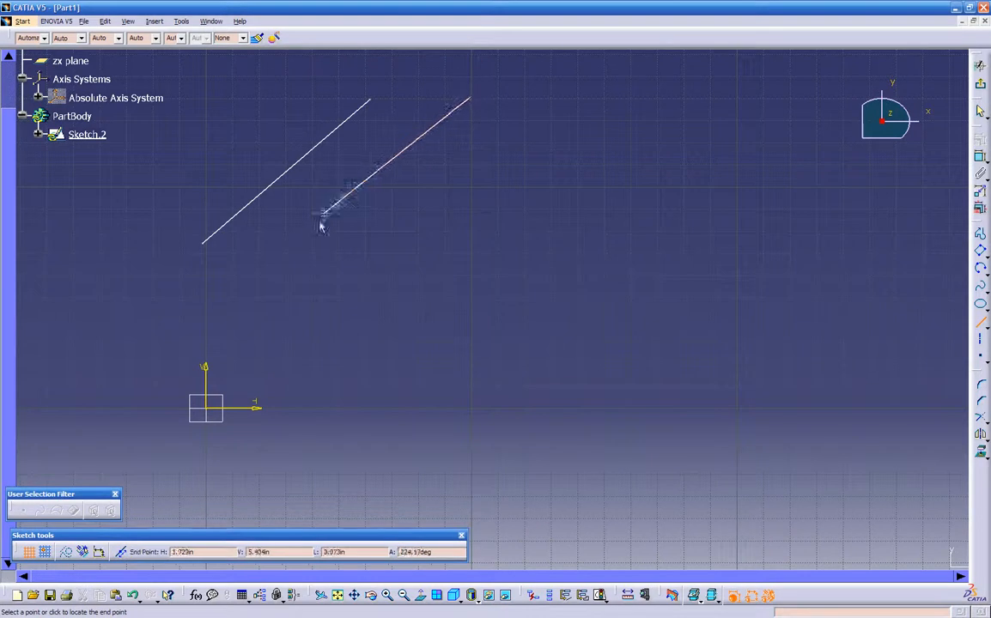
click(306, 229)
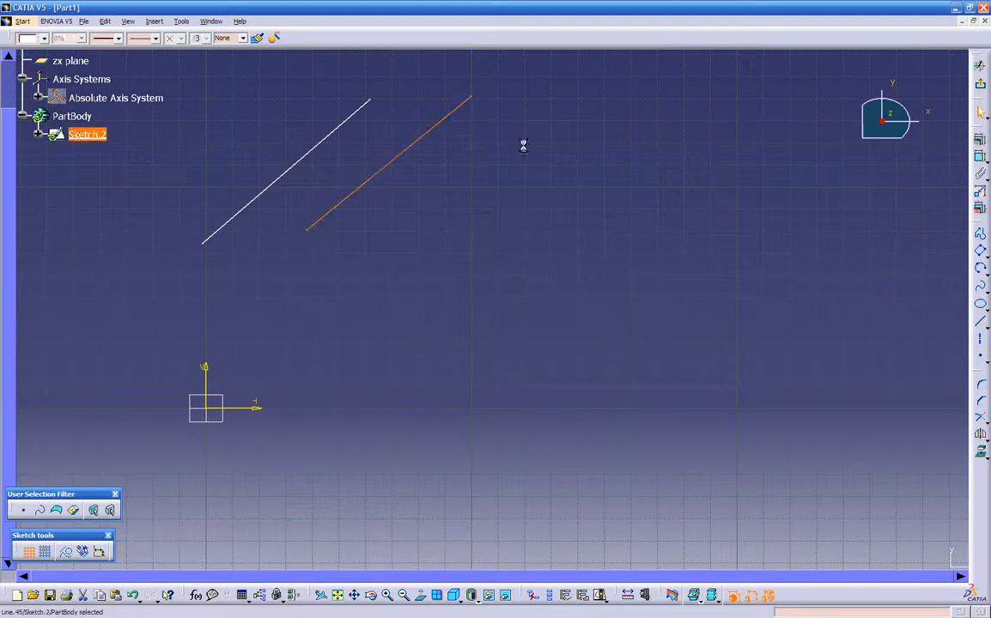
click(980, 320)
click(383, 216)
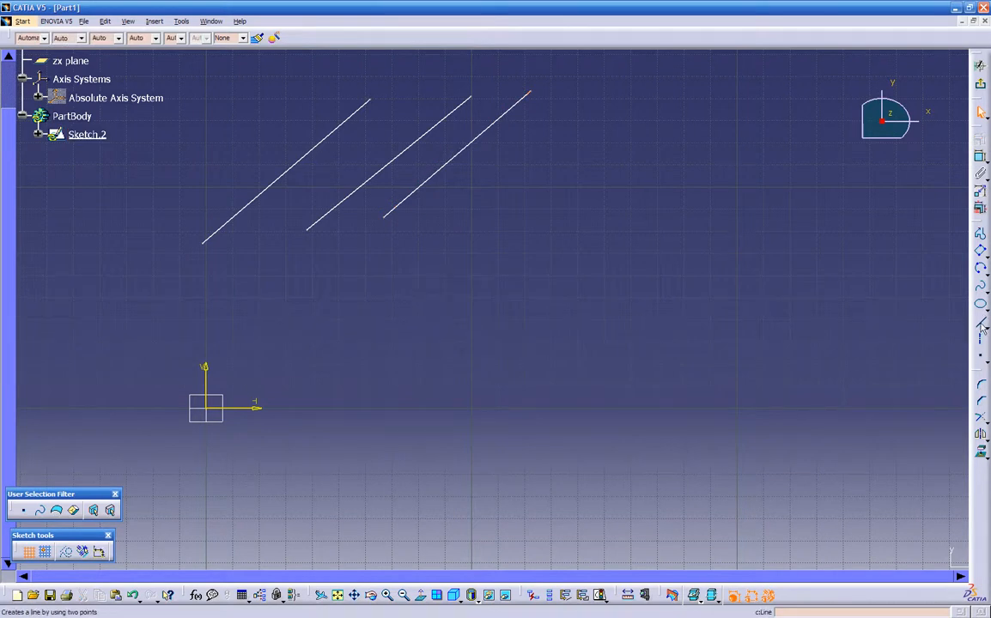
Draw three separate lines in succession: a shallow upper one, a falling one below it and a steep one on the right.
click(710, 155)
click(504, 226)
click(450, 318)
click(534, 402)
click(782, 352)
click(821, 195)
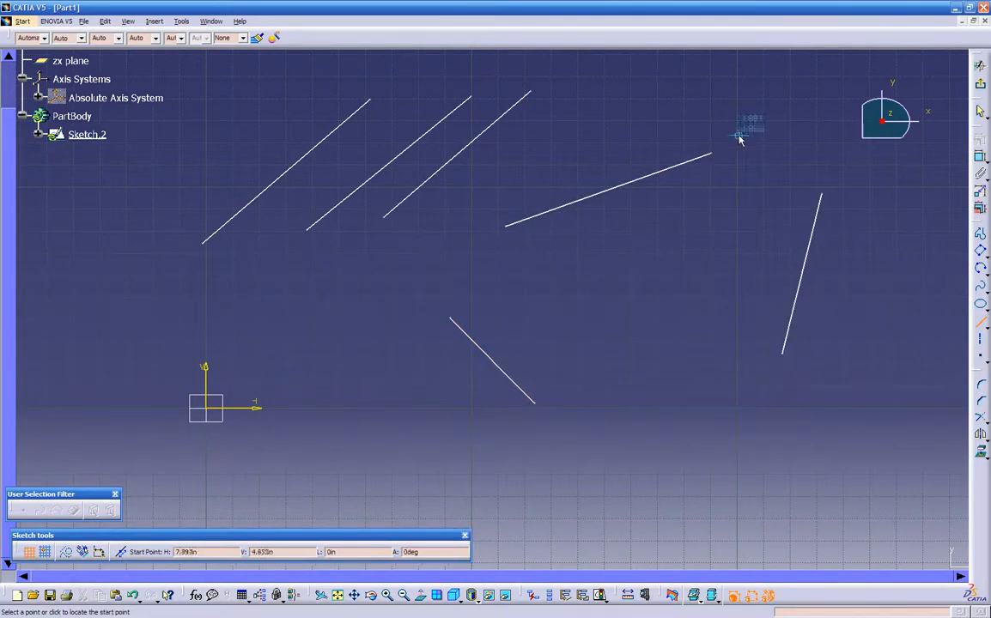
key(Escape)
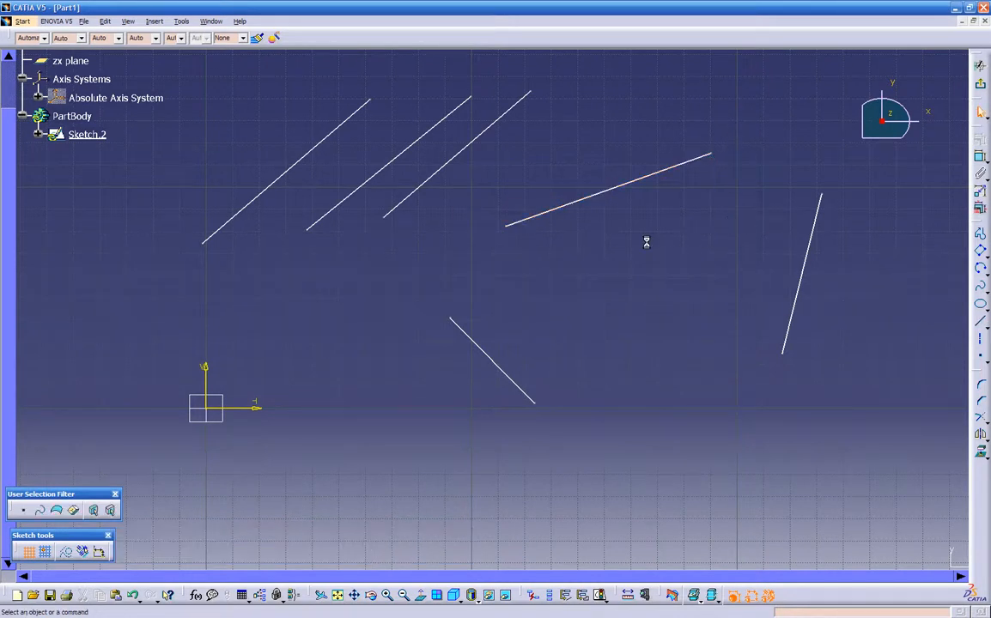
Delete the six lines to clear the sketch.
ctrl+middle_drag(380, 115, 370, 131)
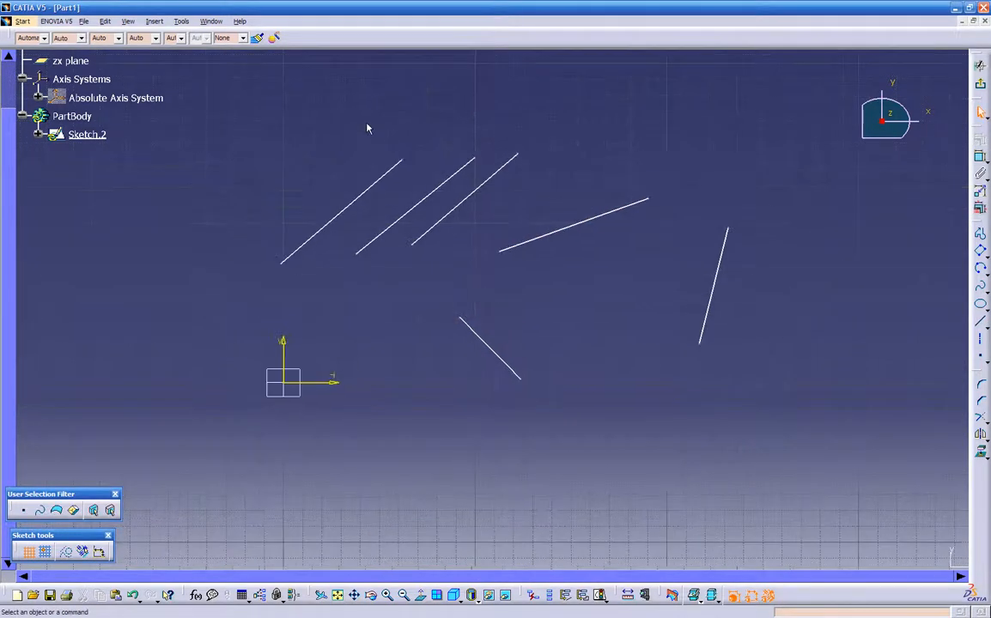
mouse_move(240, 96)
mouse_down()
mouse_move(628, 285)
mouse_move(783, 294)
mouse_up()
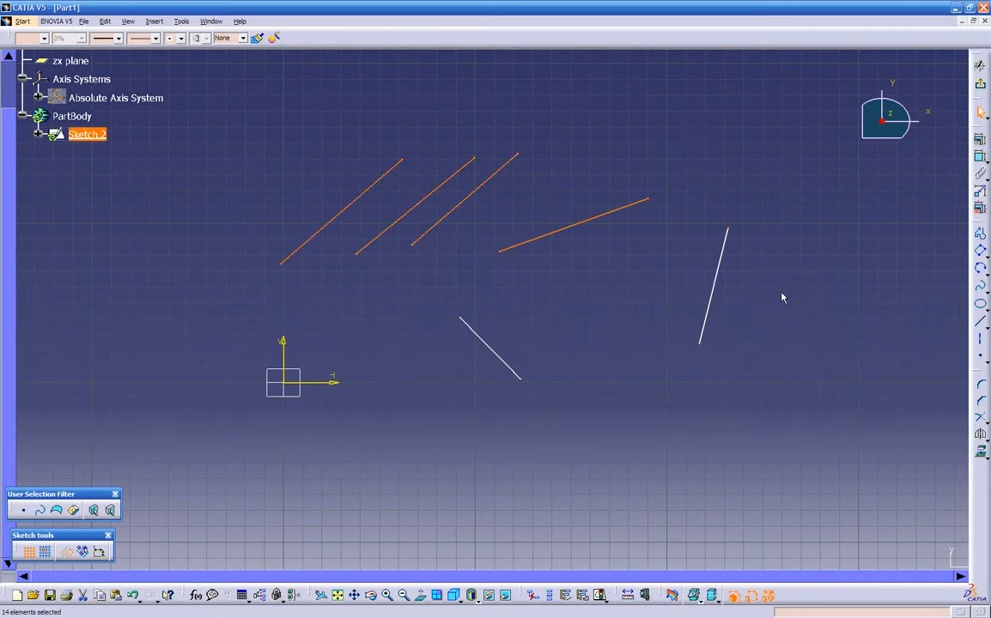
key(Delete)
click(496, 354)
key(Delete)
Draw a long vertical Axis in the middle of the sketch and delete it.
mouse_move(609, 396)
middle_down()
mouse_move(648, 347)
mouse_move(666, 342)
middle_up()
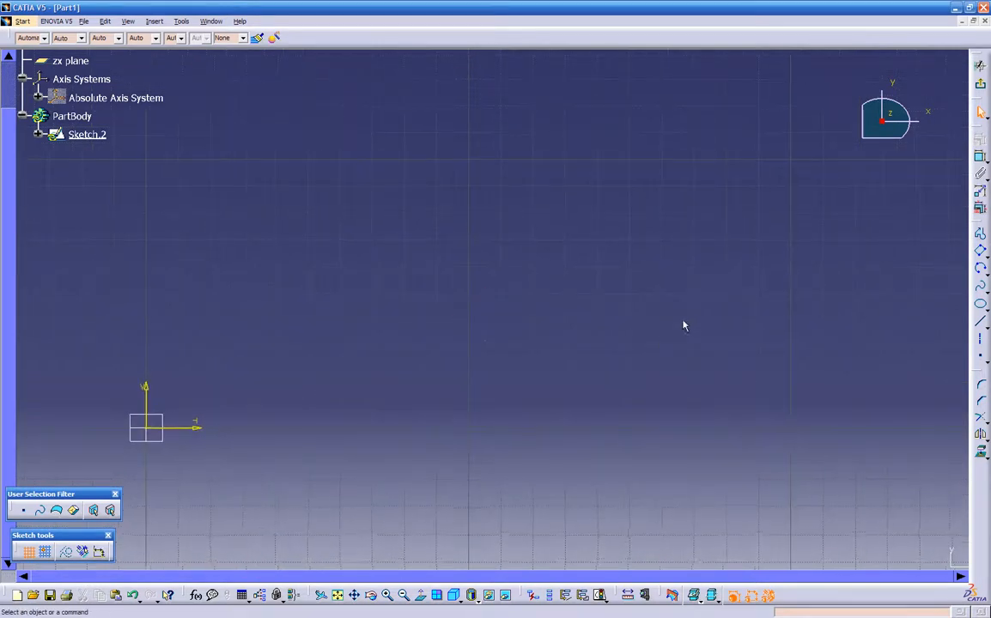
click(981, 342)
click(515, 114)
click(515, 437)
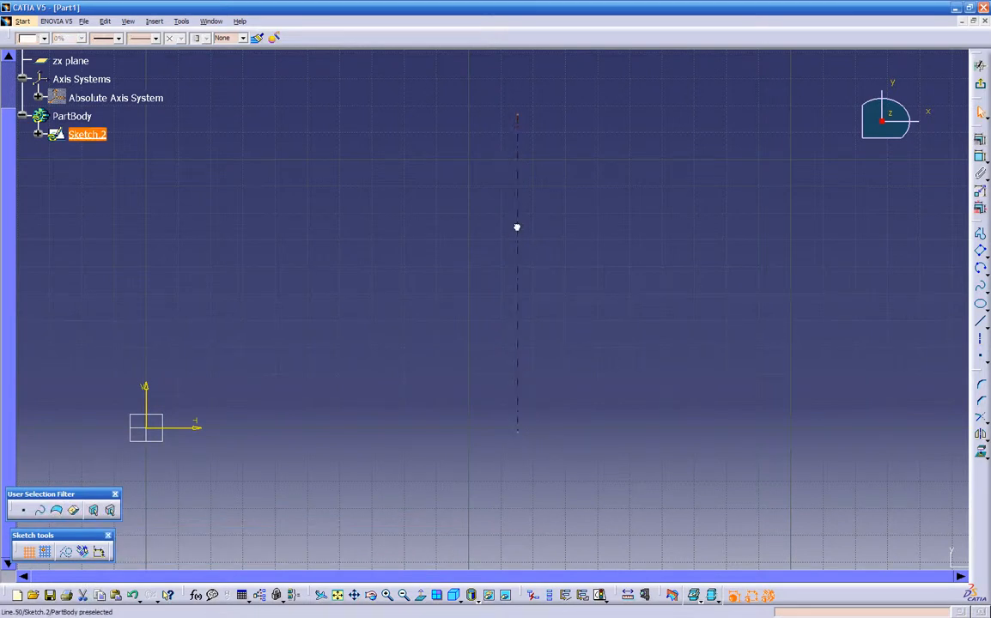
key(Delete)
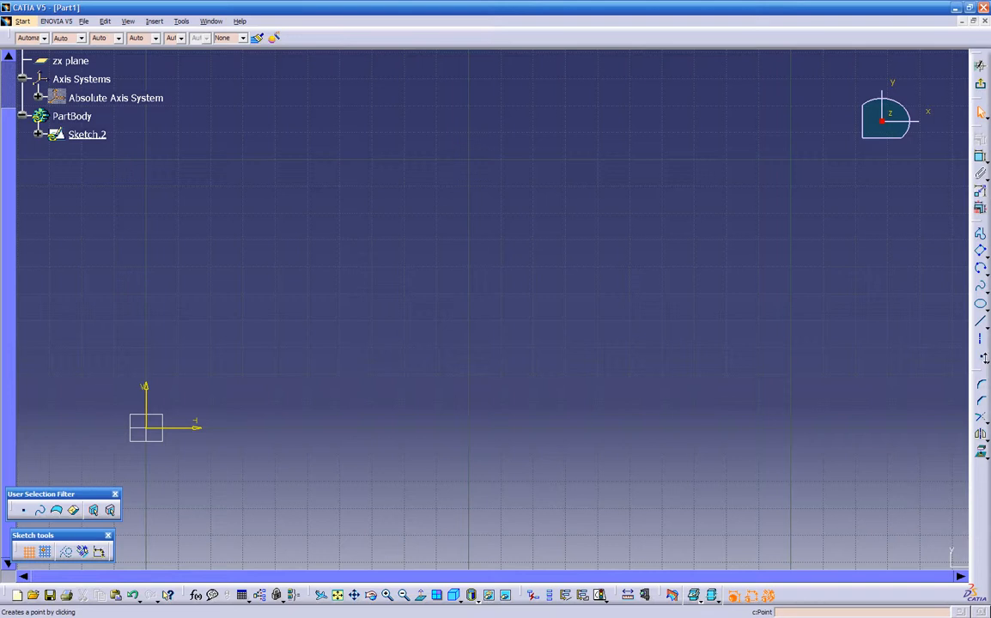
Draw two unconnected lines: one sloping down to the lower left and a steep one falling to the lower right.
click(985, 359)
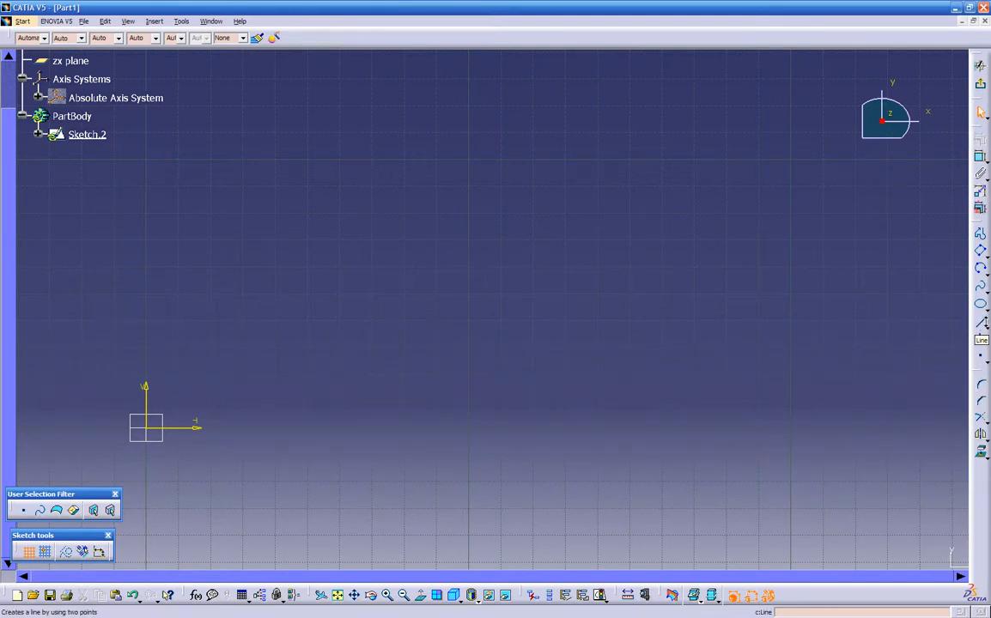
double_click(983, 326)
click(548, 133)
click(307, 309)
click(633, 183)
click(710, 463)
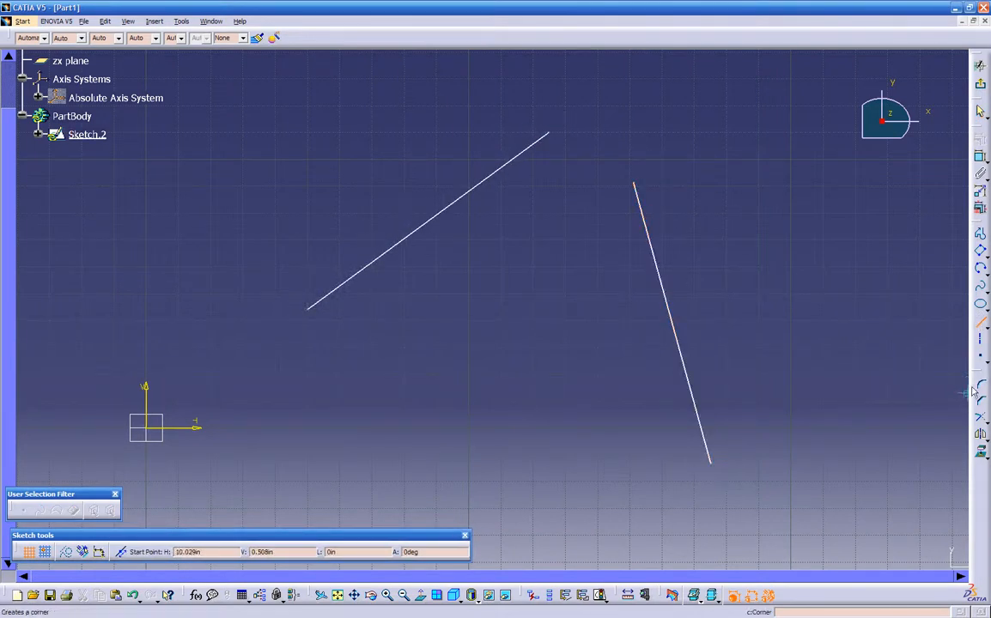
click(980, 321)
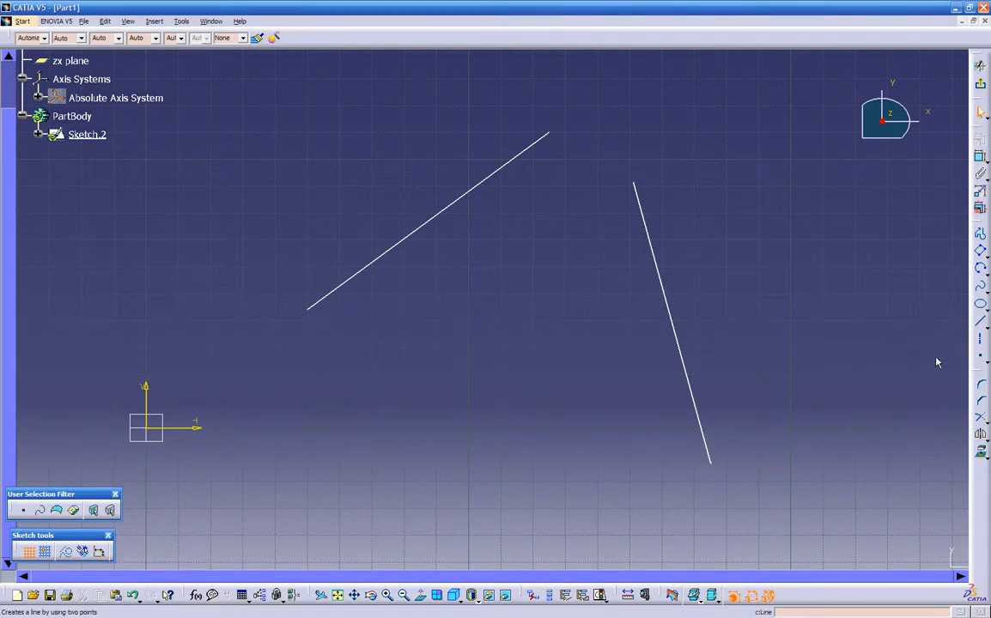
Round the two separate lines into a corner with a 0.25 in radius, and undo the corner.
click(981, 388)
click(666, 294)
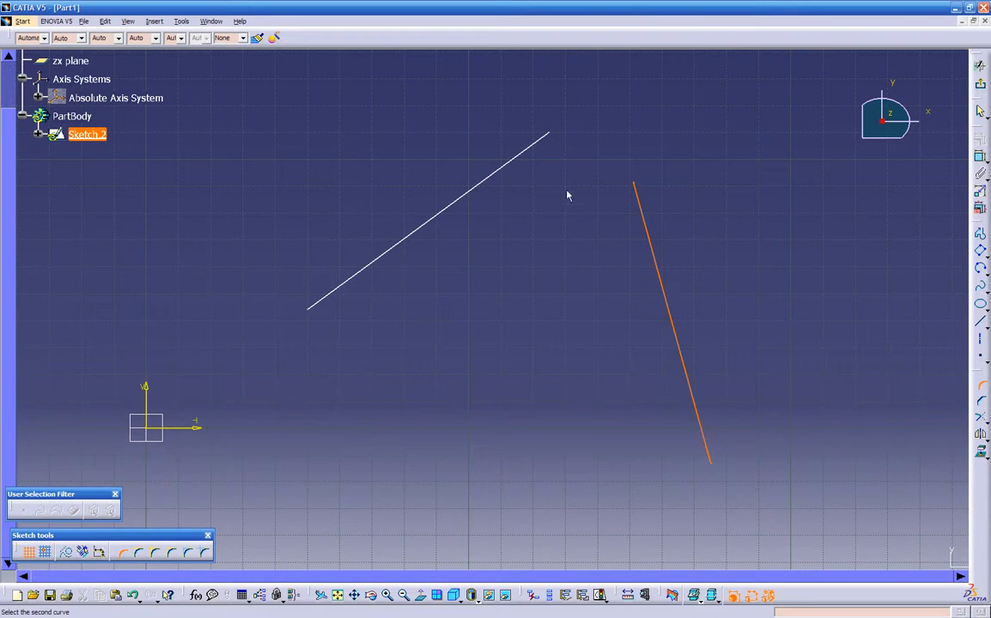
click(527, 159)
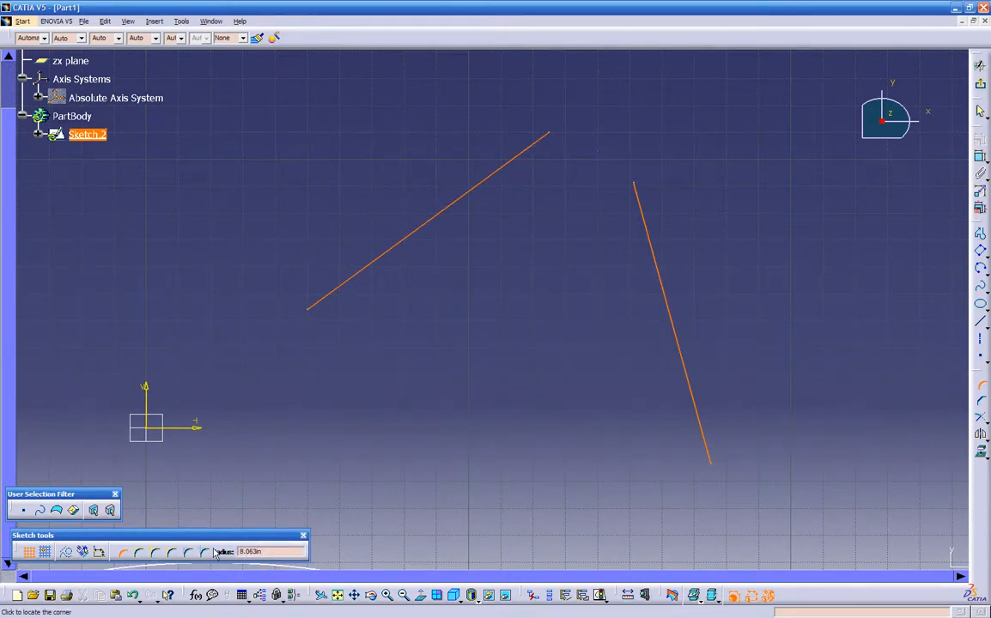
drag(221, 541, 462, 304)
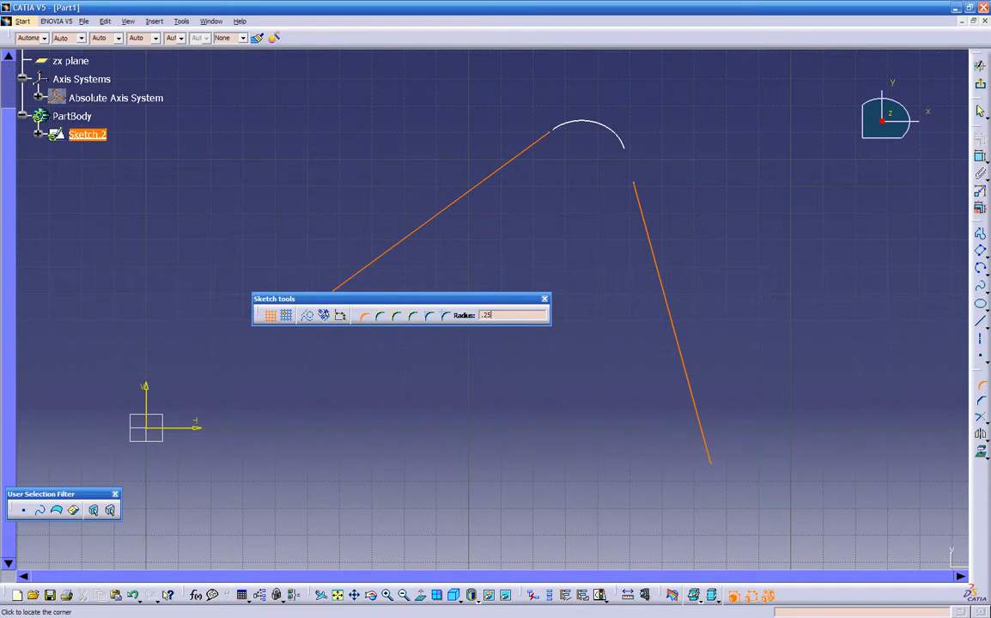
click(592, 122)
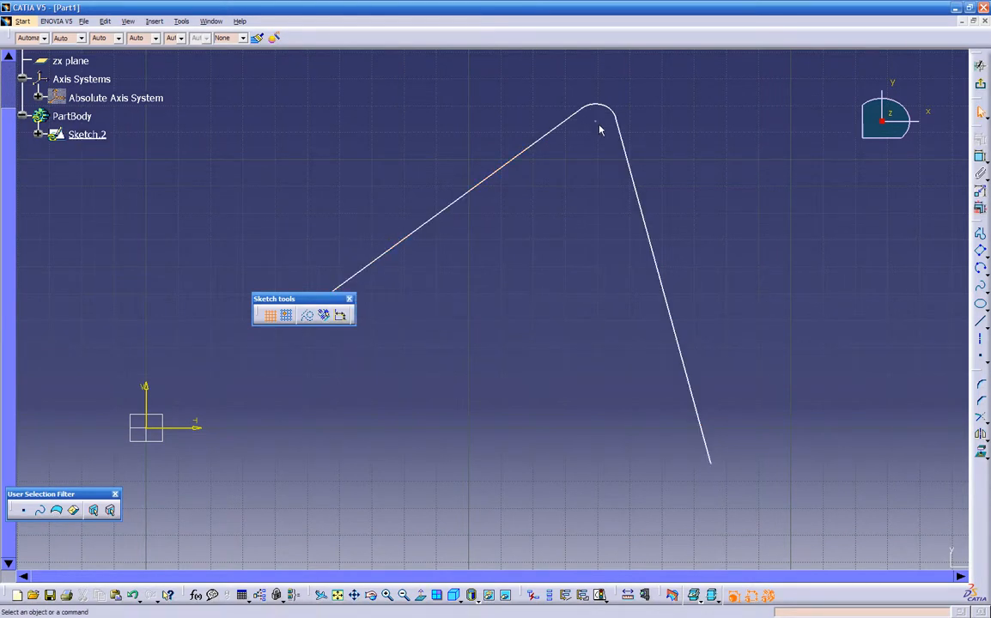
key(ctrl+z)
Create a wide trimmed corner of about 1.9 in radius between the two lines, placing it freehand.
click(981, 387)
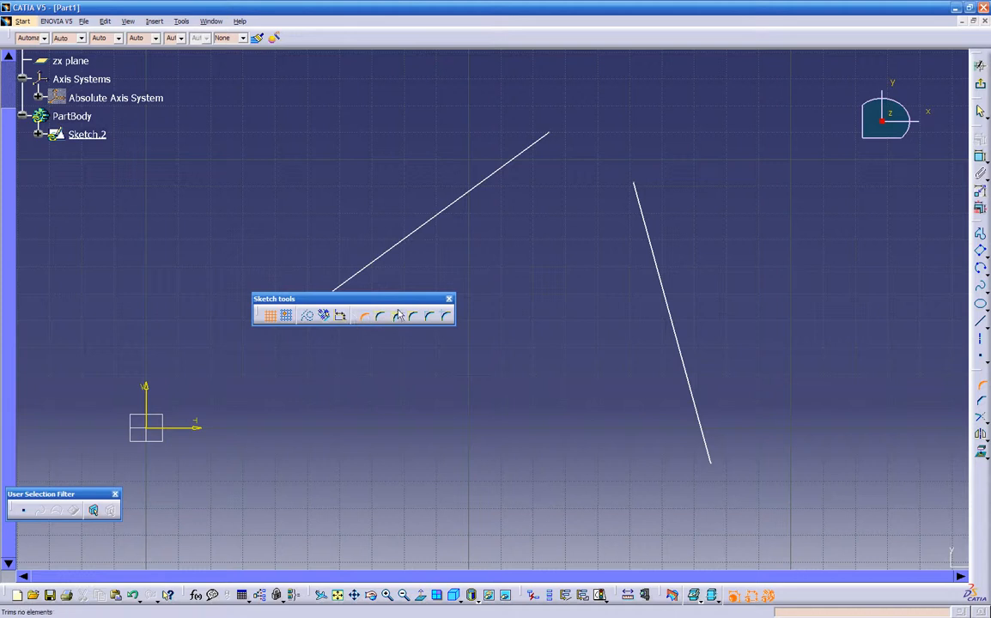
click(636, 194)
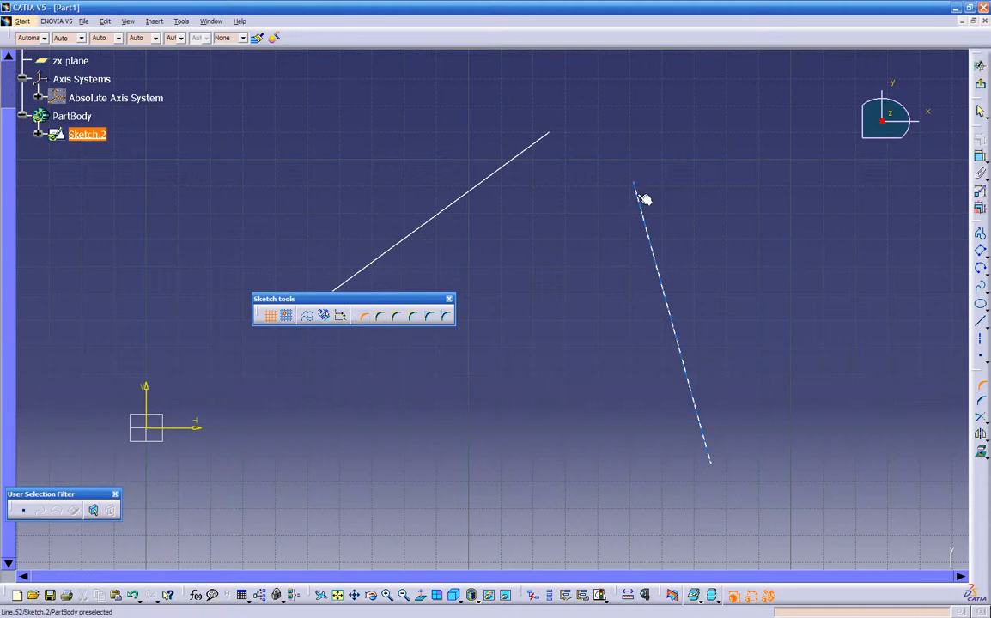
click(539, 143)
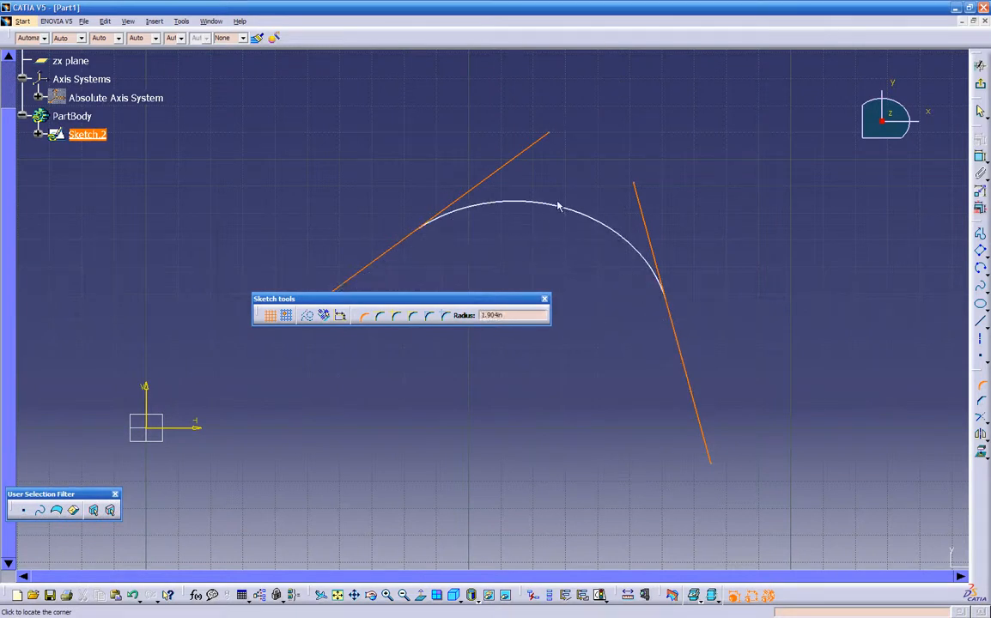
click(557, 206)
Try a smaller radius for the corner arc through its circle definition, and undo the change.
double_click(580, 215)
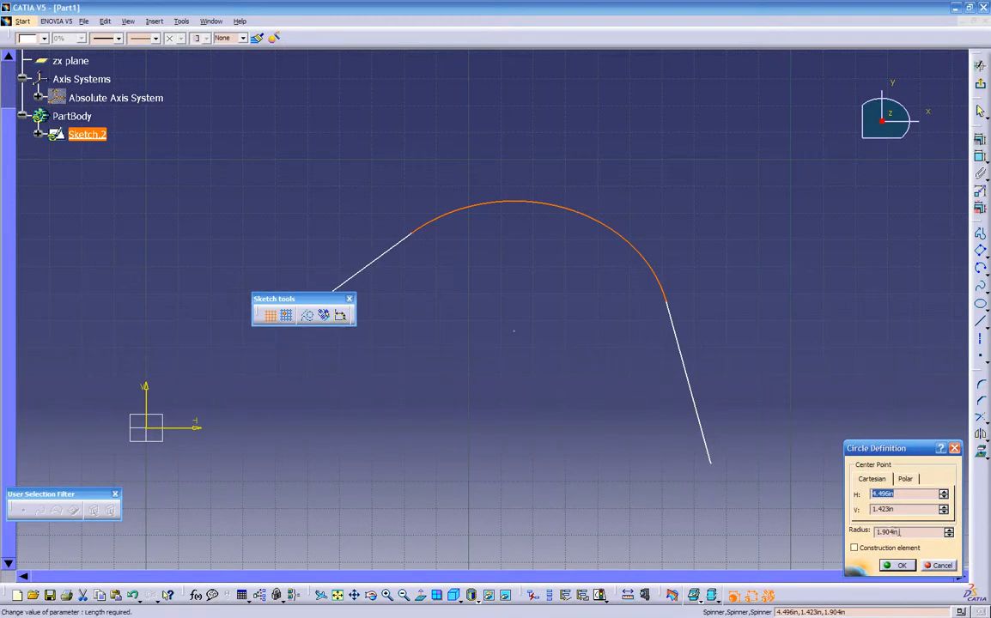
double_click(900, 532)
text(1)
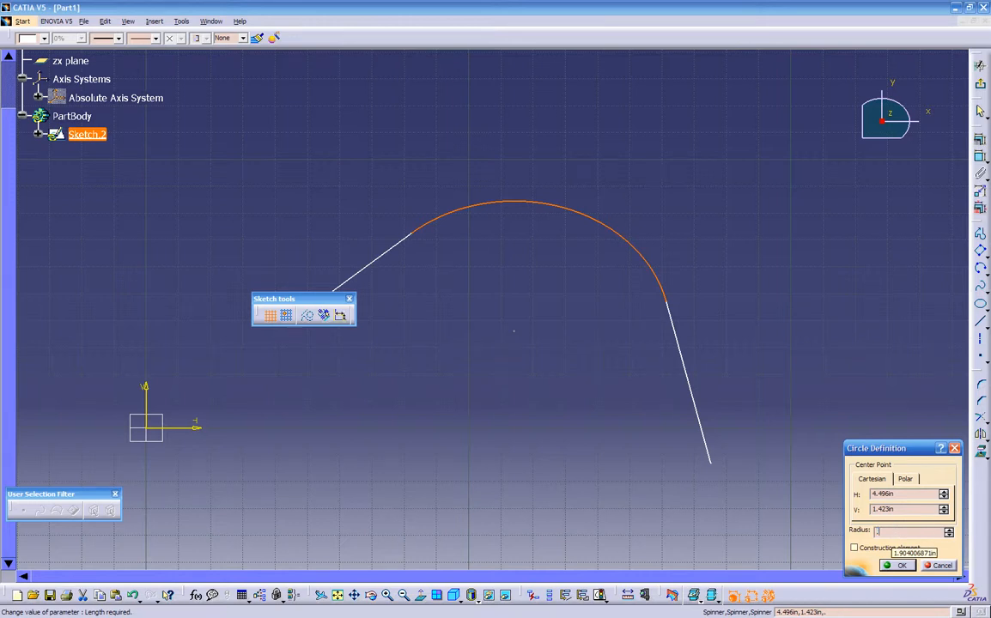
key(Return)
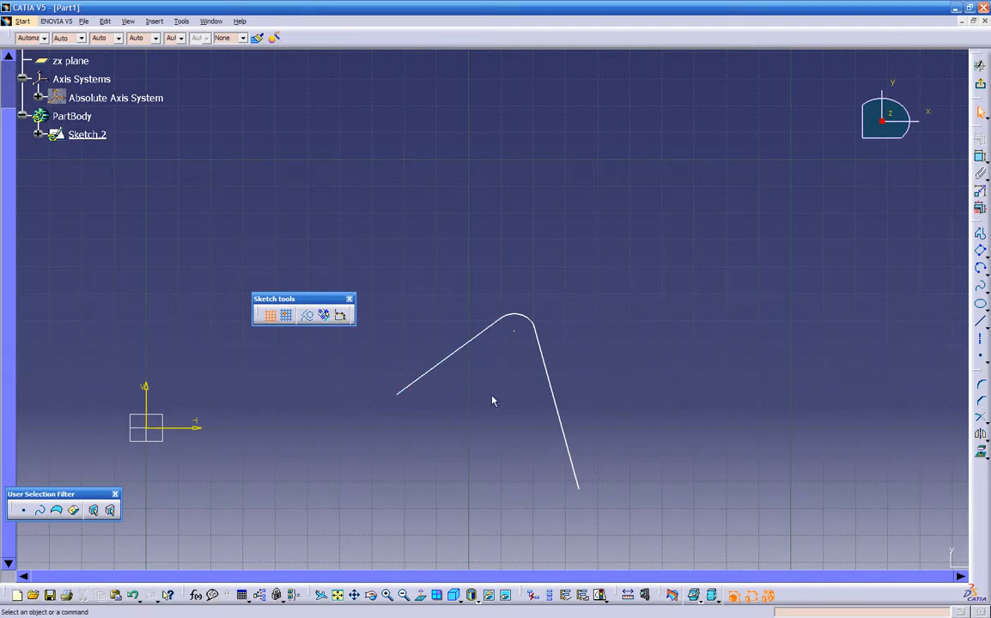
key(ctrl+z)
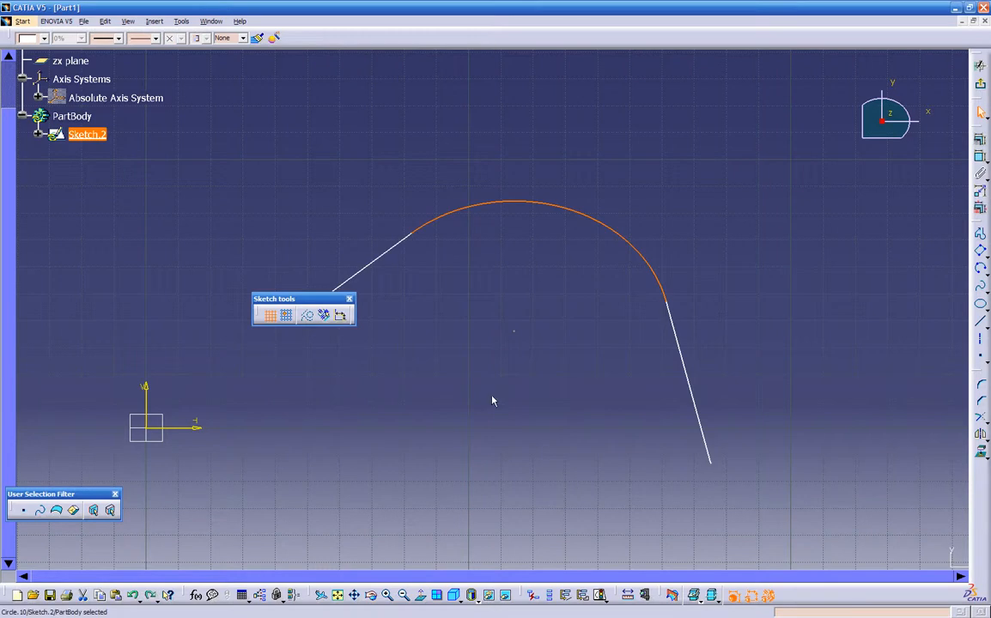
Apply a Fix constraint to each of the two straight lines beside the corner arc.
click(431, 277)
click(386, 255)
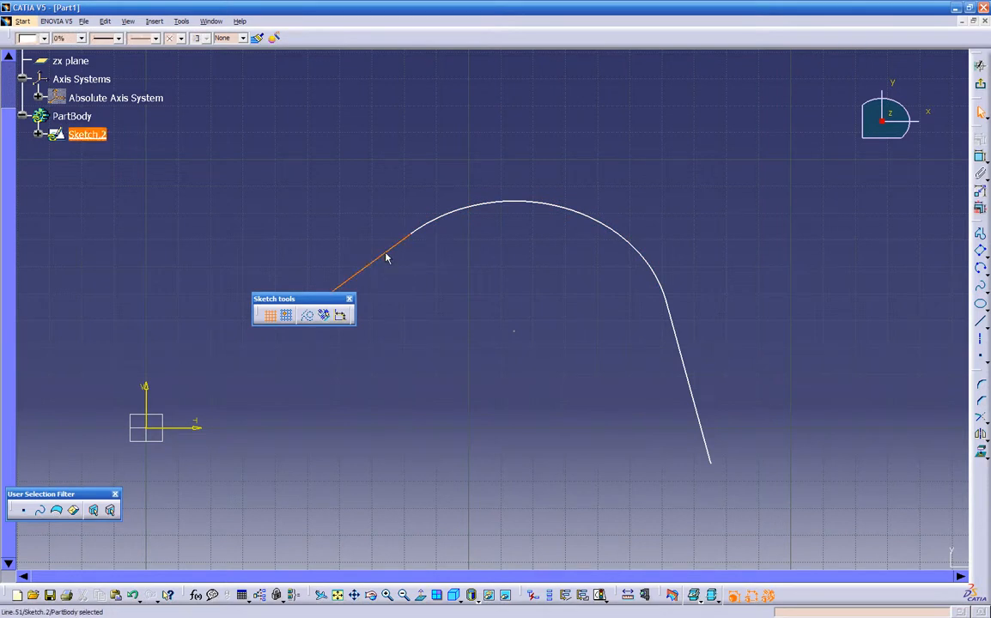
right_click(387, 256)
mouse_move(429, 435)
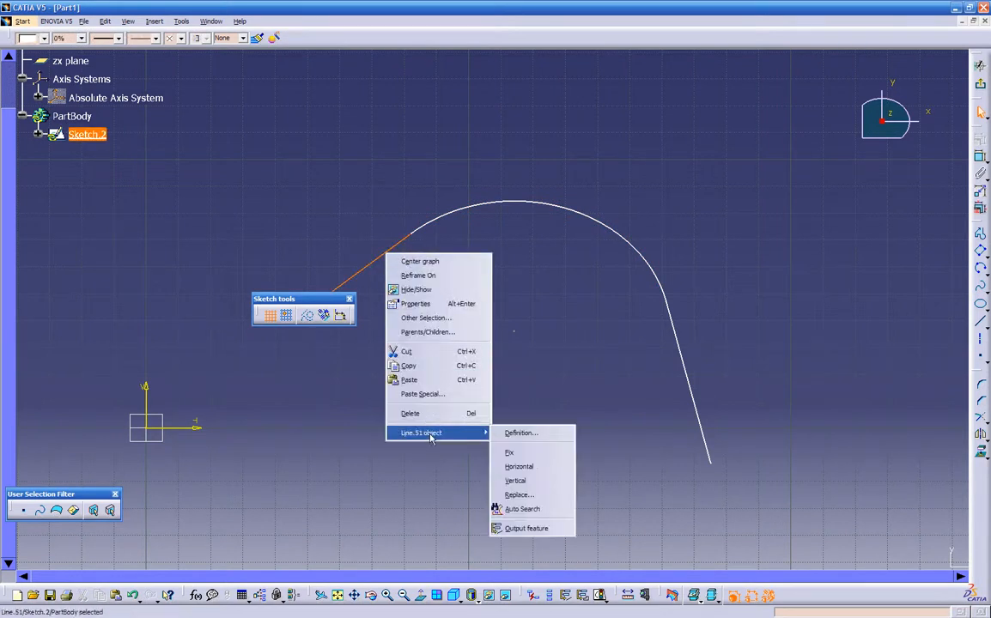
click(509, 452)
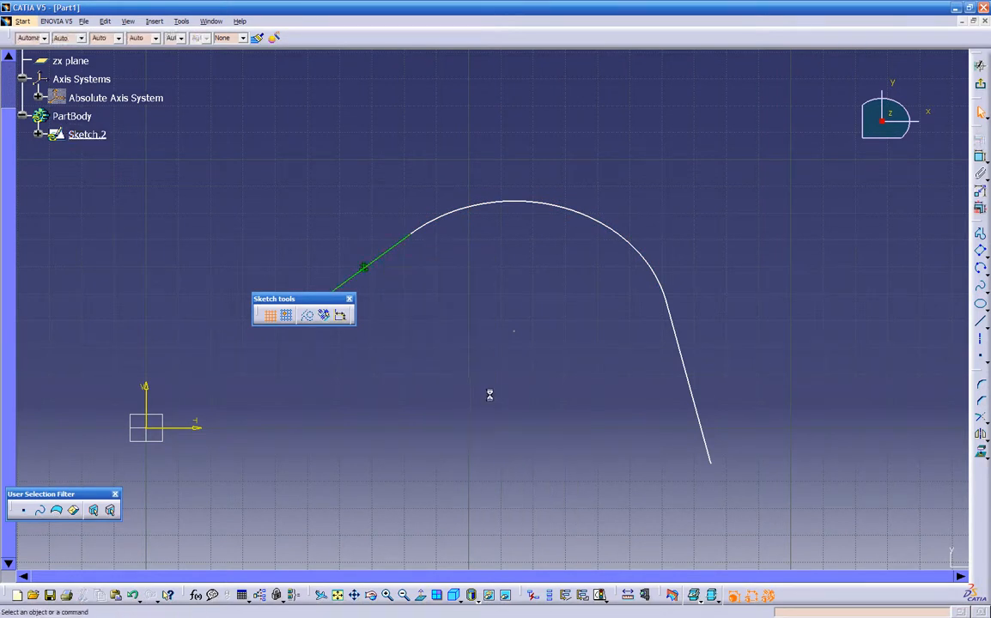
click(682, 360)
right_click(682, 359)
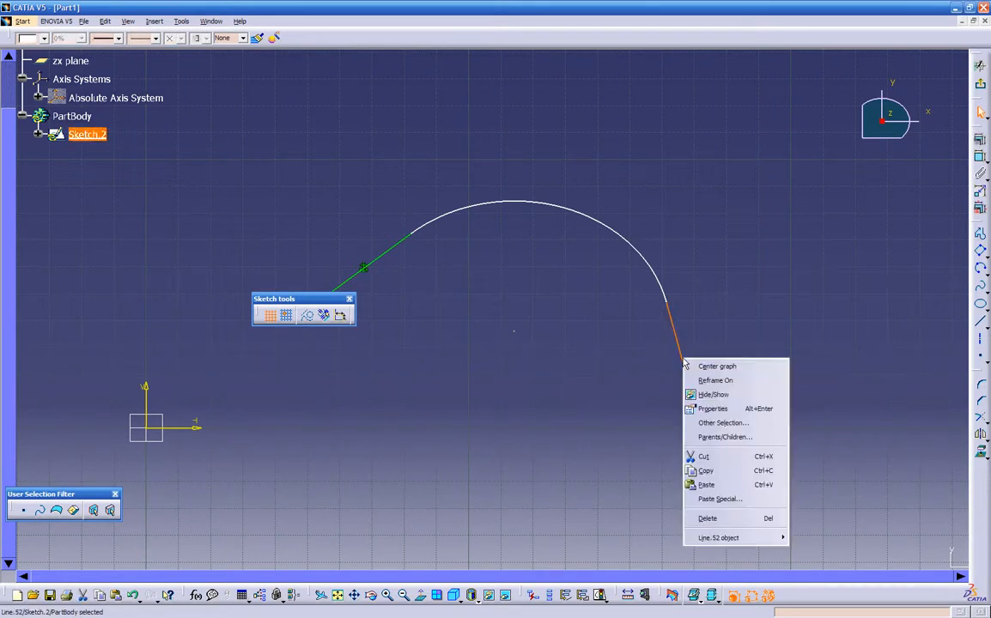
mouse_move(710, 539)
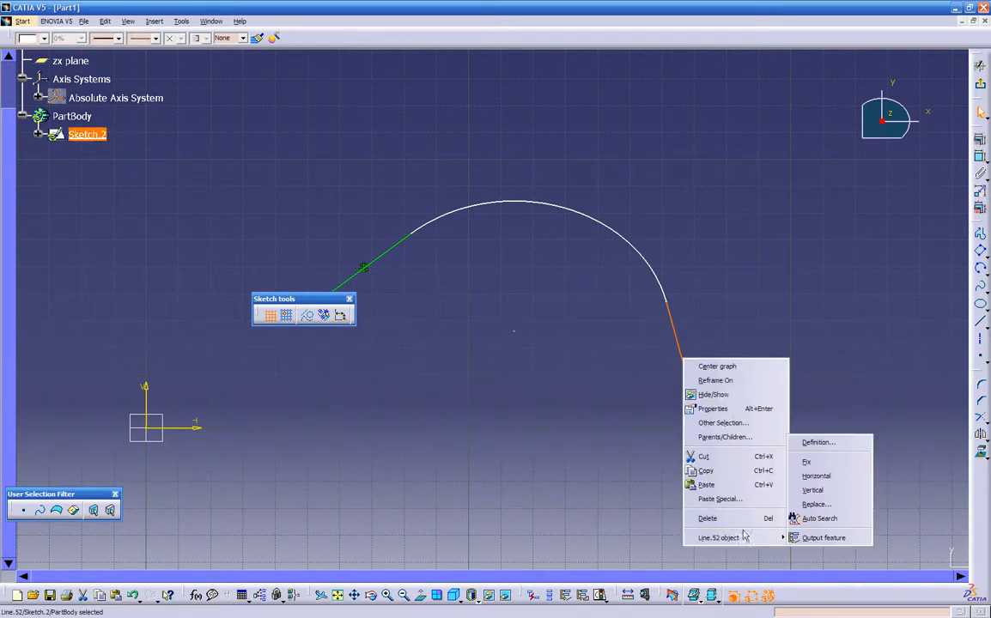
click(807, 462)
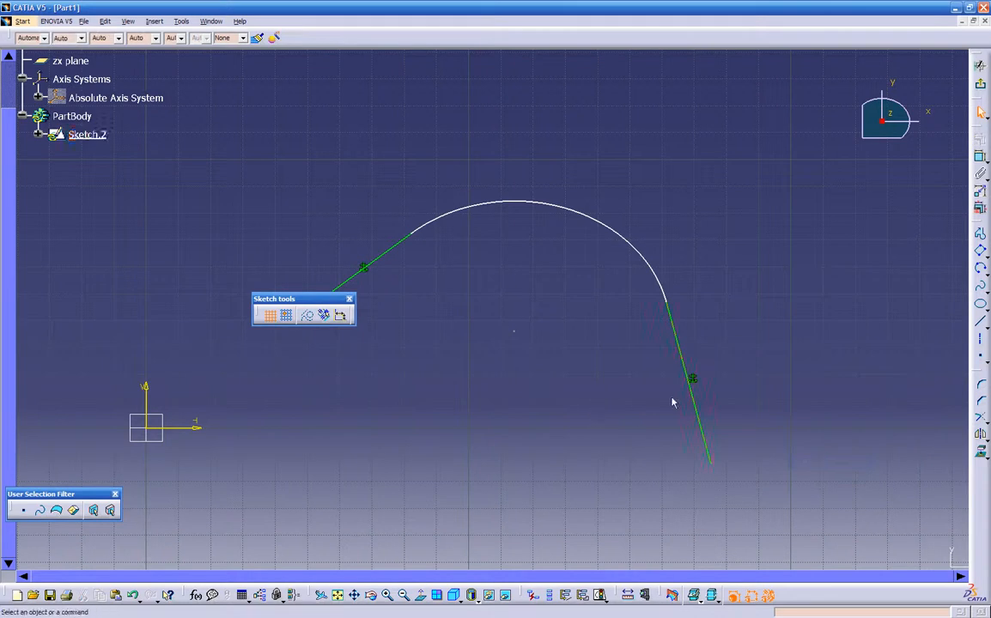
Set the corner arc's radius to 0.25 in through its circle definition.
double_click(555, 204)
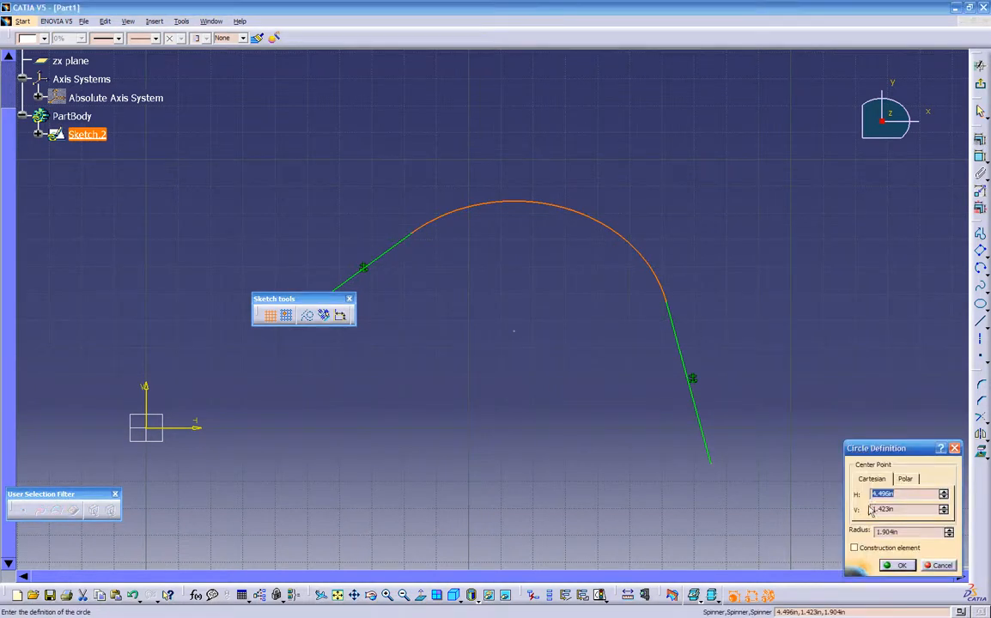
key(Tab)
key(Tab)
text(.25)
key(Return)
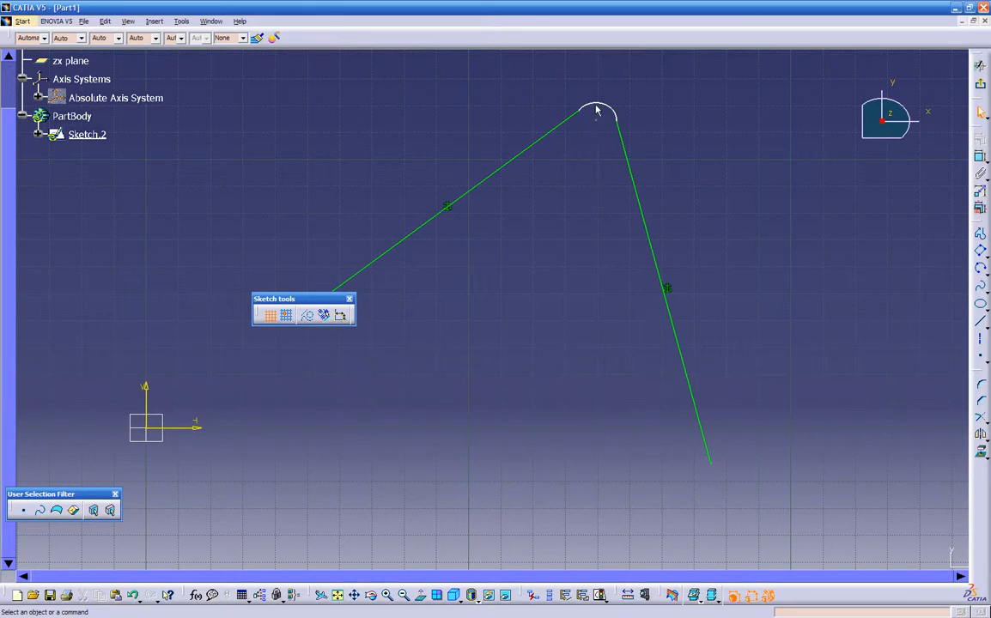
Select the corner arc between the two fixed lines.
mouse_move(579, 188)
middle_down()
mouse_move(502, 335)
mouse_move(622, 221)
mouse_move(551, 150)
mouse_move(503, 319)
mouse_move(593, 253)
mouse_move(579, 245)
mouse_move(502, 427)
mouse_move(606, 296)
mouse_move(550, 353)
mouse_move(610, 195)
middle_up()
click(642, 110)
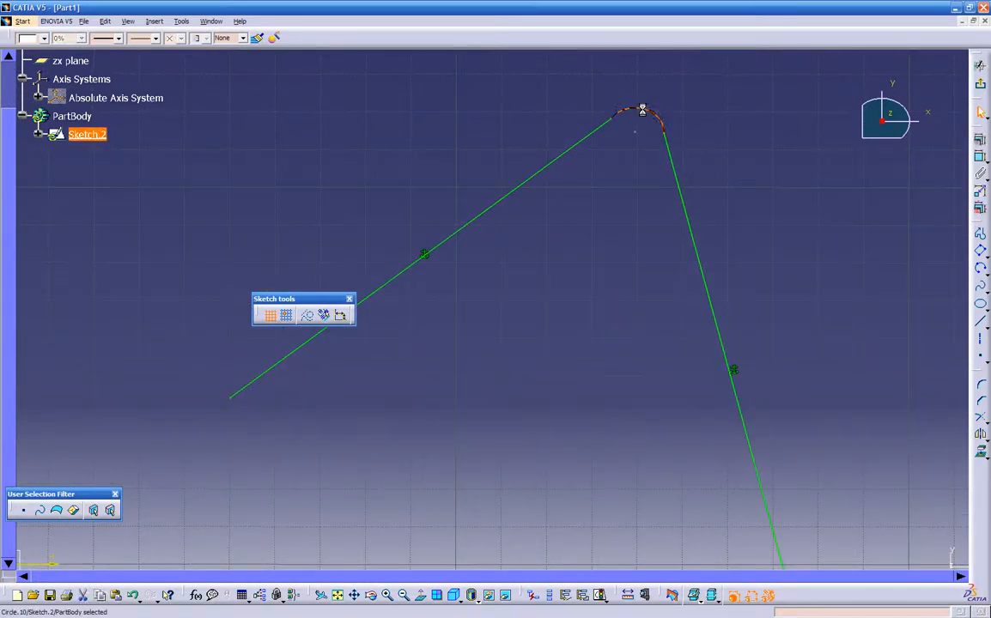
Delete the corner arc and both lines from the sketch.
key(Delete)
click(606, 124)
key(Delete)
click(686, 194)
key(Delete)
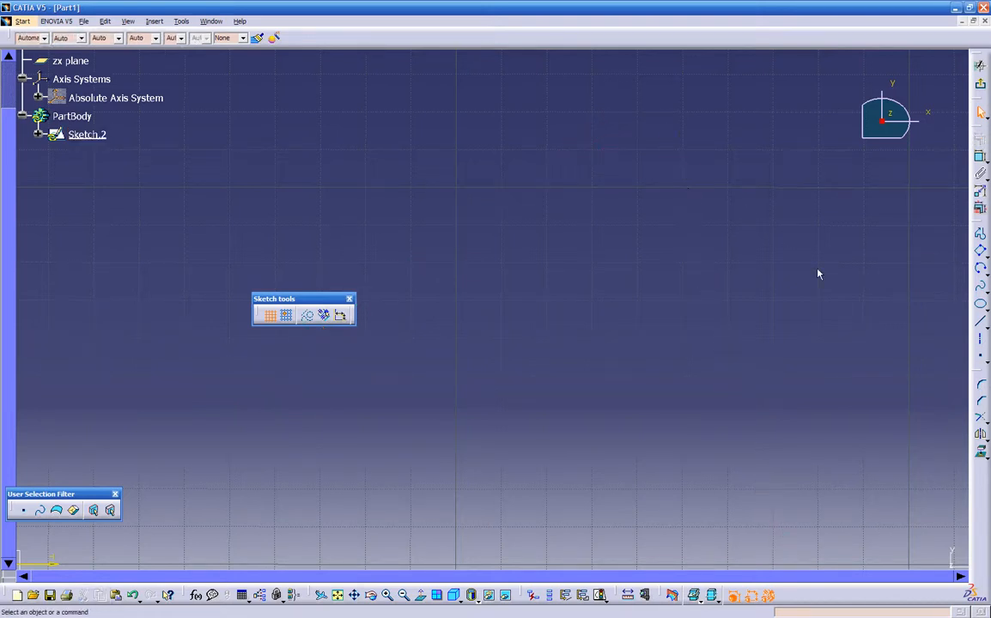
Start the Line command and reposition the floating Sketch tools and User Selection Filter toolbars near the sketch origin corner.
click(980, 321)
mouse_move(369, 298)
mouse_down()
mouse_move(155, 403)
mouse_move(51, 326)
mouse_up()
mouse_move(22, 421)
mouse_down()
mouse_move(137, 408)
mouse_move(133, 375)
mouse_move(124, 574)
mouse_move(133, 577)
mouse_move(228, 215)
mouse_move(241, 12)
mouse_move(228, 30)
mouse_move(262, 38)
mouse_move(309, 28)
mouse_move(131, 447)
mouse_move(68, 546)
mouse_move(44, 542)
mouse_move(86, 483)
mouse_up()
drag(86, 529, 70, 524)
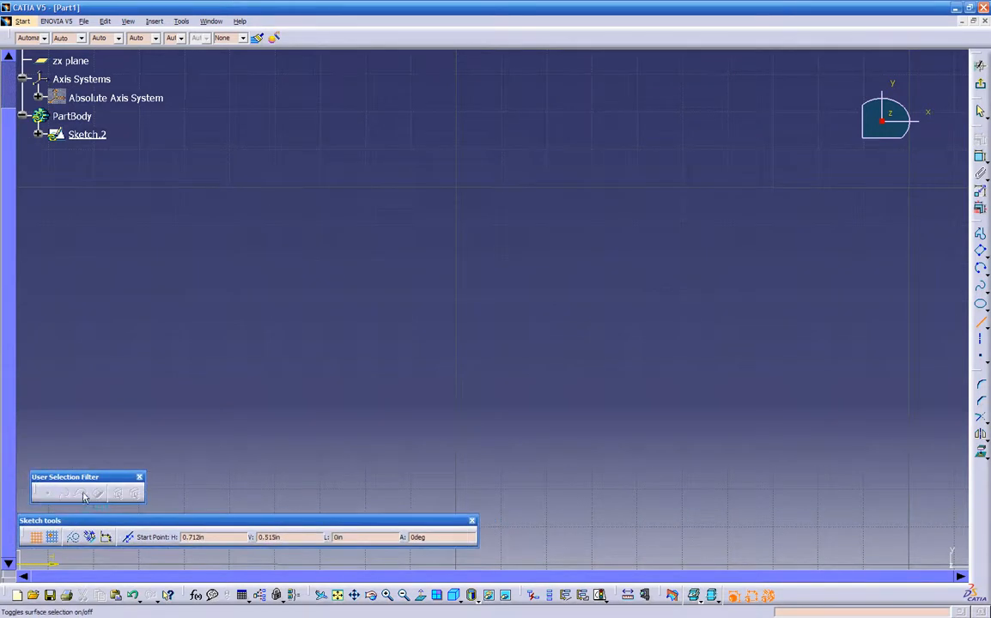
Dock the User Selection Filter toolbar beside the Graphic Properties toolbar, check the list of available toolbars, and undock it again.
drag(86, 483, 330, 77)
drag(412, 60, 411, 28)
right_click(455, 37)
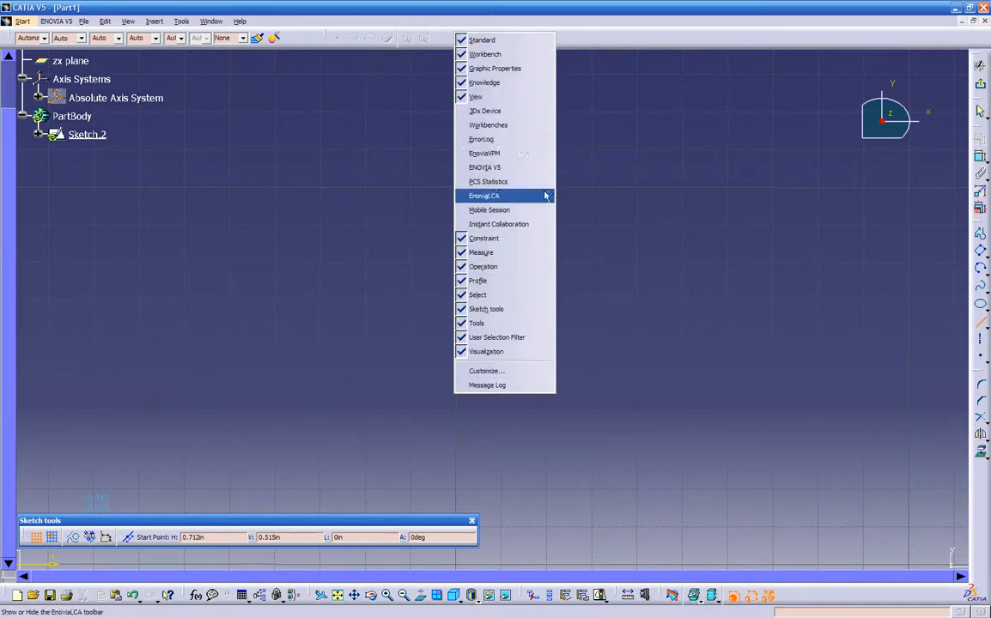
click(642, 200)
drag(326, 37, 332, 79)
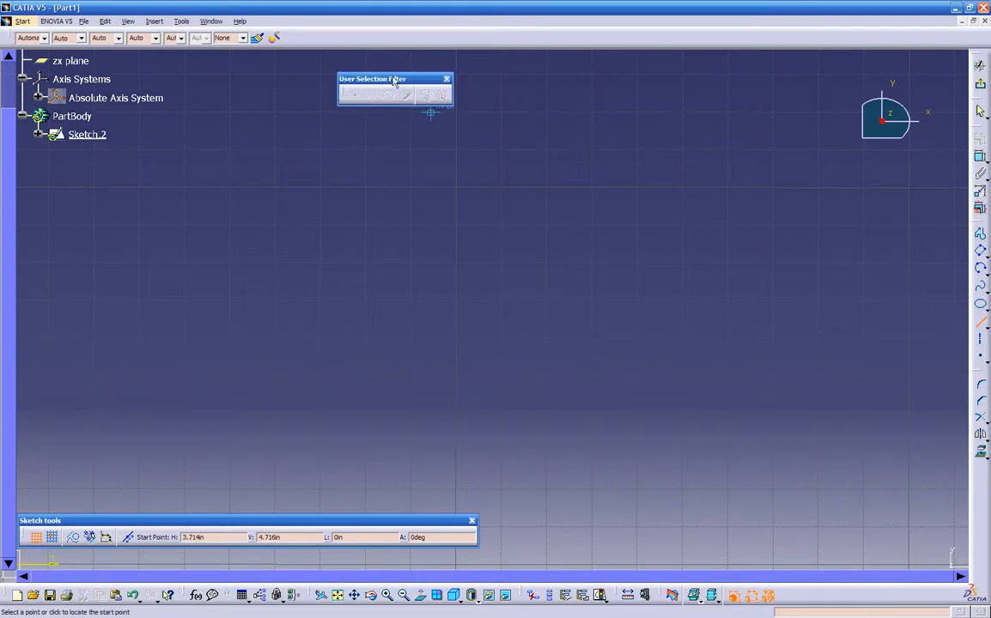
Hide the User Selection Filter toolbar, show it again and move it further into the drawing area.
click(446, 79)
right_click(434, 40)
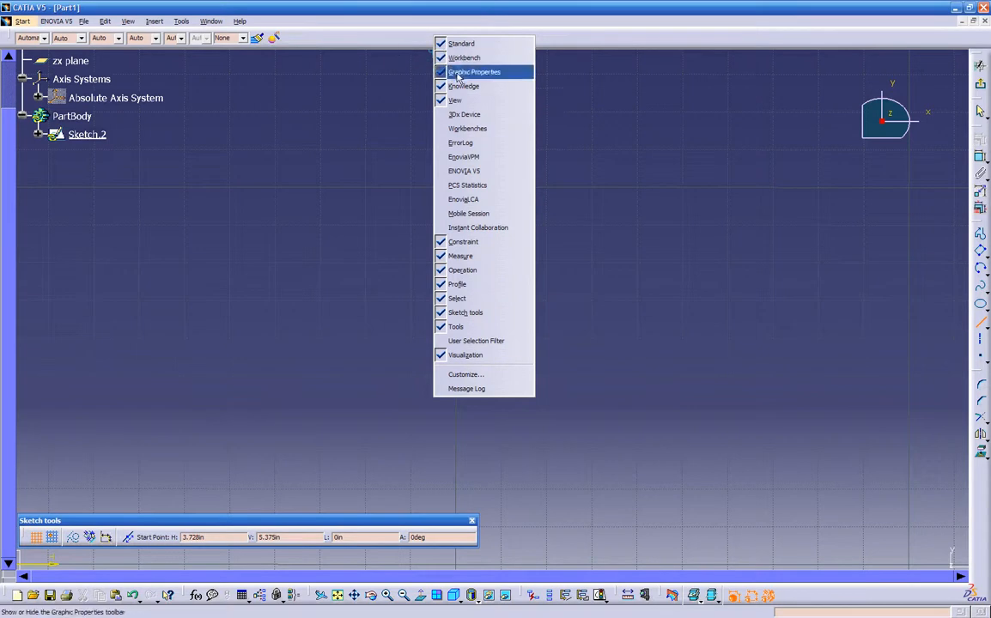
click(455, 341)
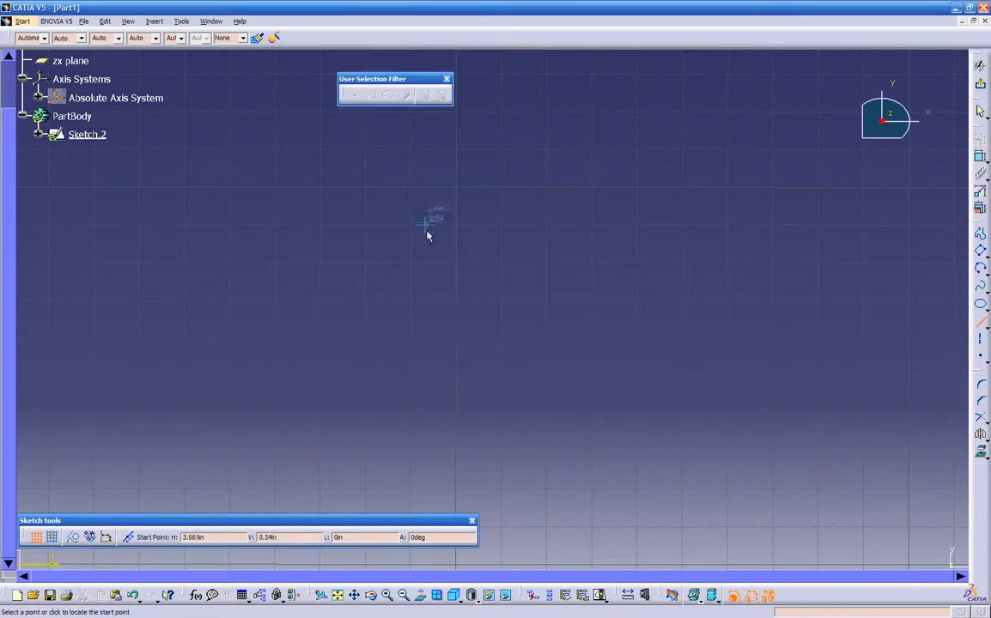
drag(385, 83, 376, 121)
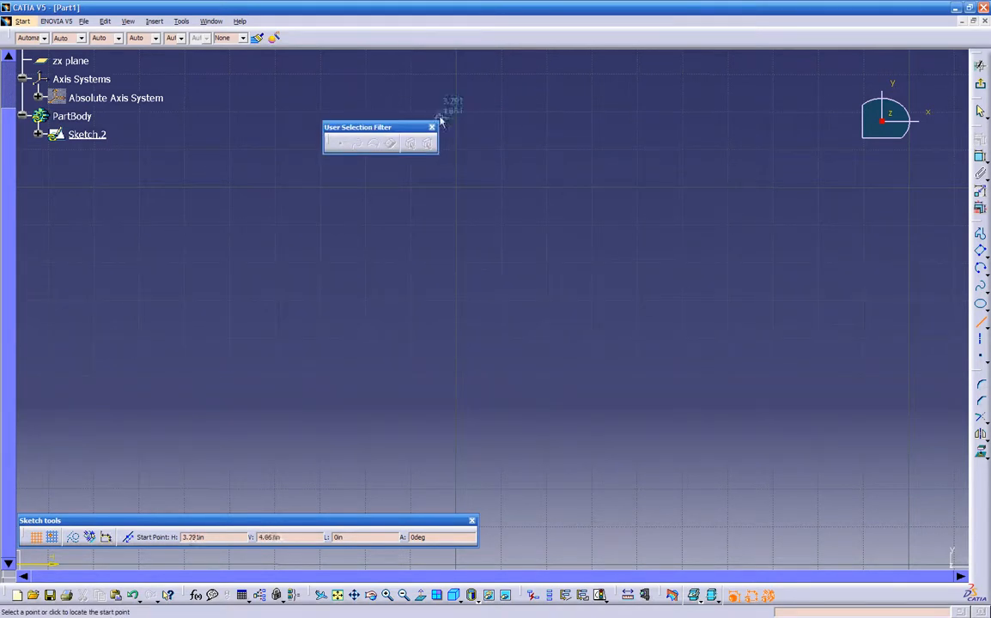
Rearrange the docked toolbars with Profile between Constraint and Operation and Select last, and hide the User Selection Filter toolbar.
drag(980, 376, 911, 384)
mouse_move(895, 363)
mouse_down()
mouse_move(871, 352)
mouse_move(977, 376)
mouse_move(942, 248)
mouse_move(886, 266)
mouse_move(857, 336)
mouse_move(979, 395)
mouse_move(876, 319)
mouse_move(776, 279)
mouse_move(882, 337)
mouse_move(923, 327)
mouse_up()
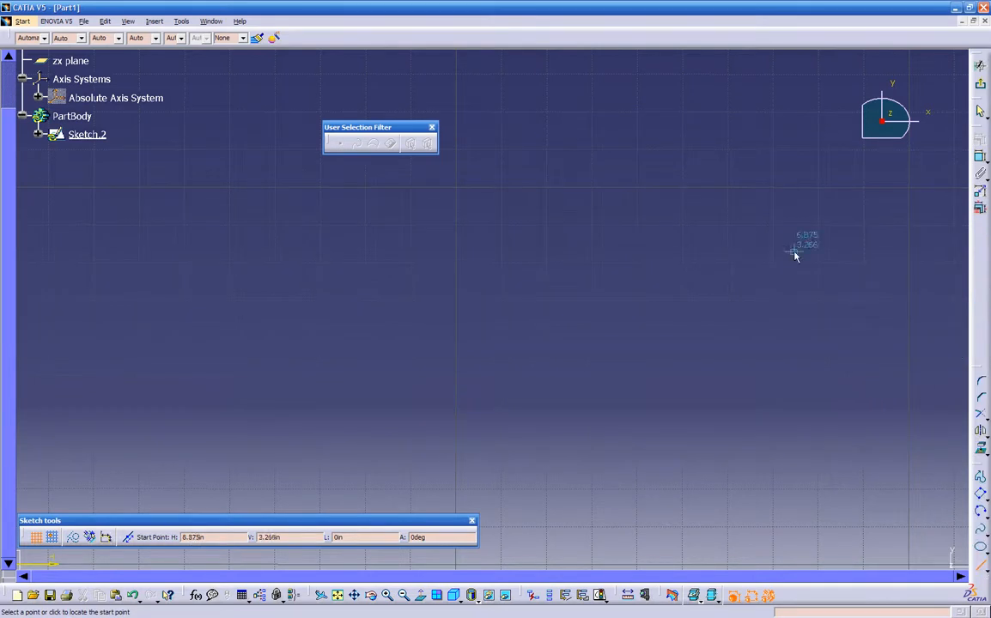
mouse_move(973, 370)
mouse_down()
mouse_move(889, 283)
mouse_move(884, 206)
mouse_move(974, 260)
mouse_up()
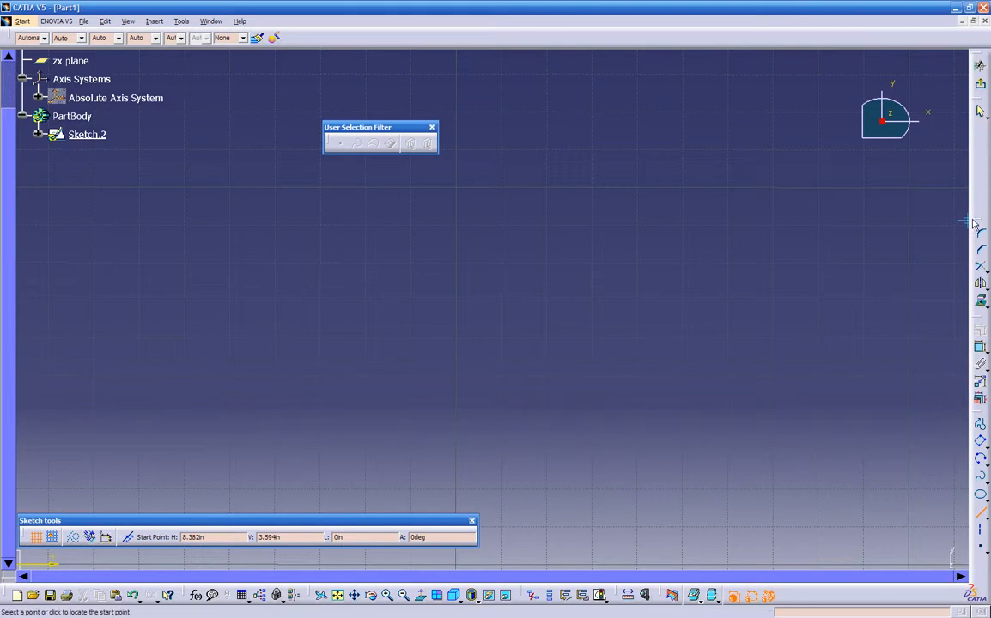
mouse_move(973, 322)
mouse_down()
mouse_move(884, 258)
mouse_move(882, 172)
mouse_move(882, 146)
mouse_move(972, 128)
mouse_up()
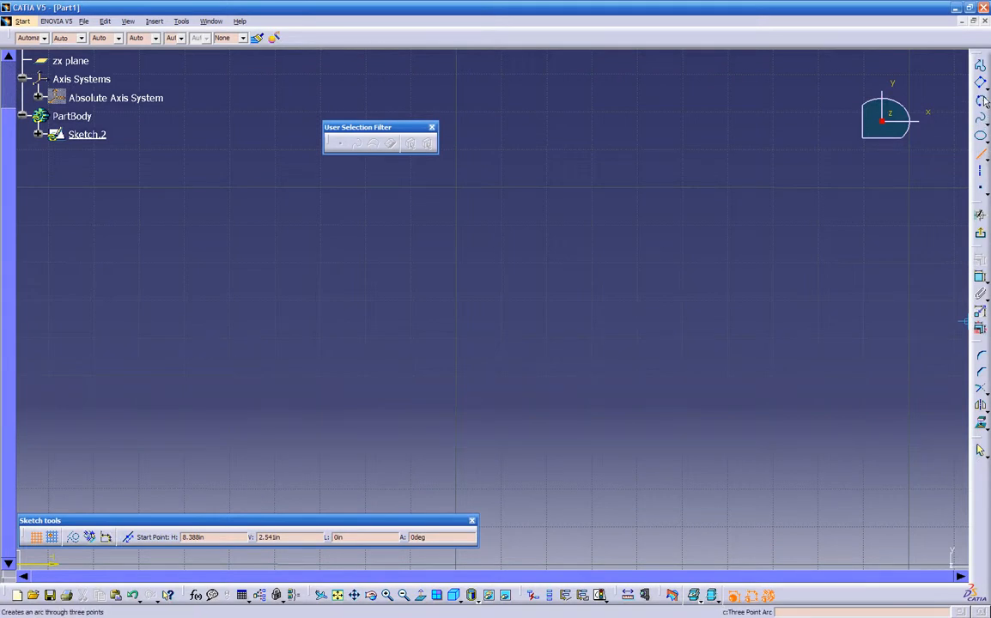
drag(979, 56, 874, 190)
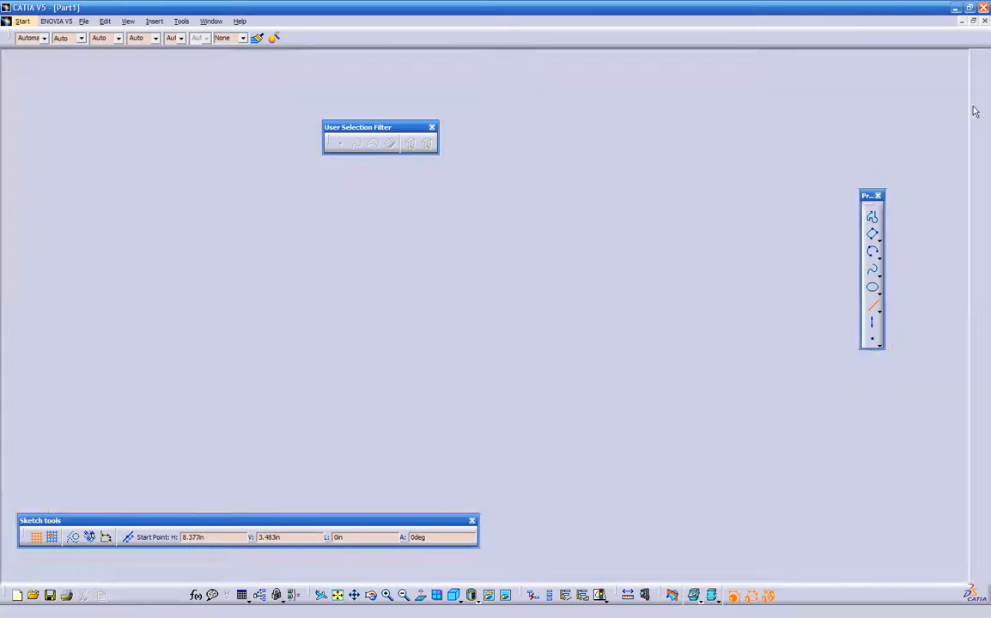
drag(867, 195, 967, 204)
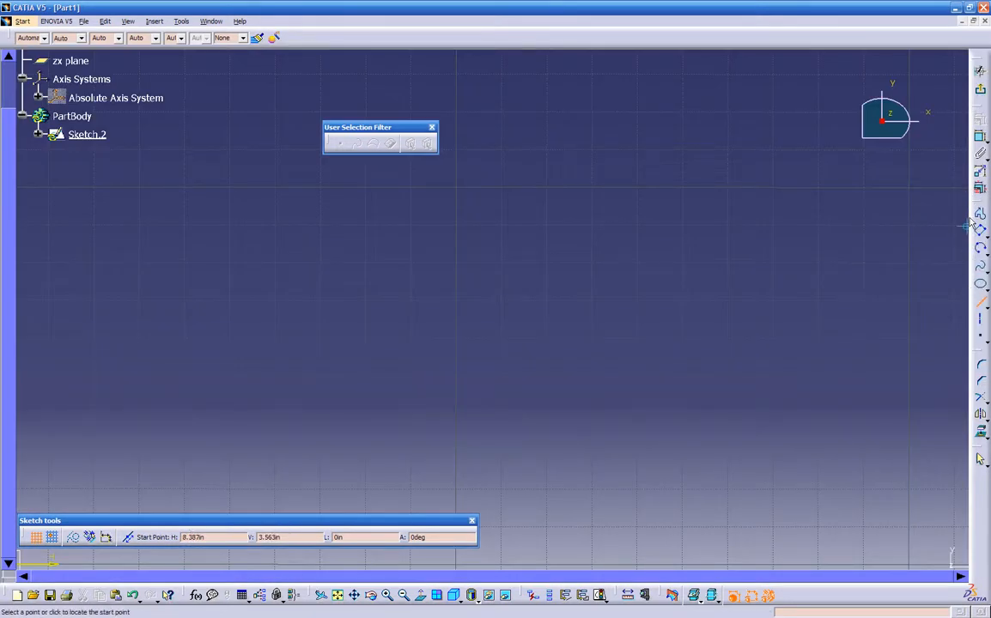
click(433, 129)
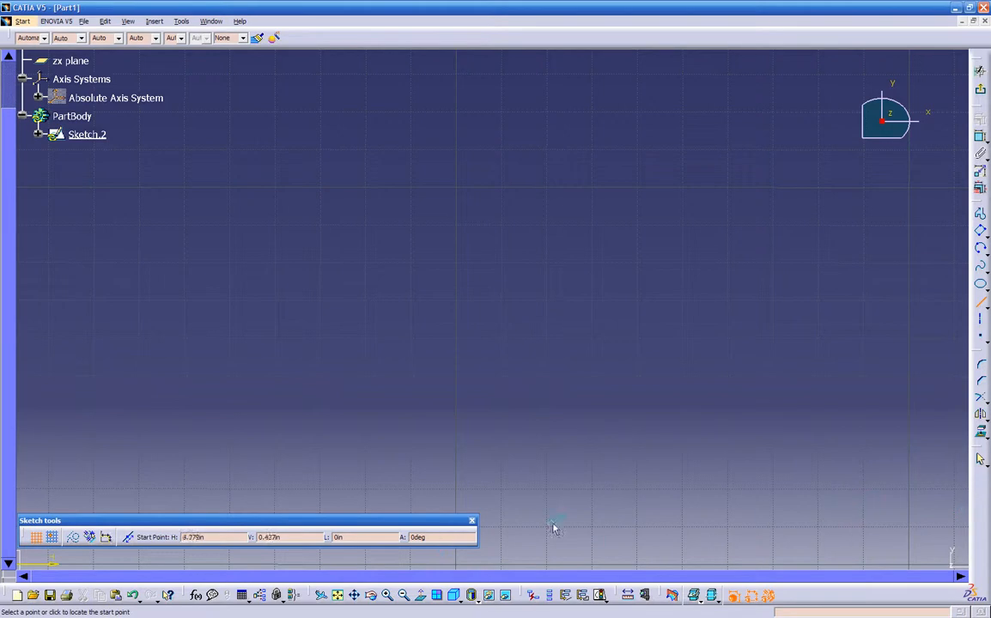
Turn on Lock Toolbar Position in the Customize options and test it by trying to move a docked toolbar.
right_click(553, 43)
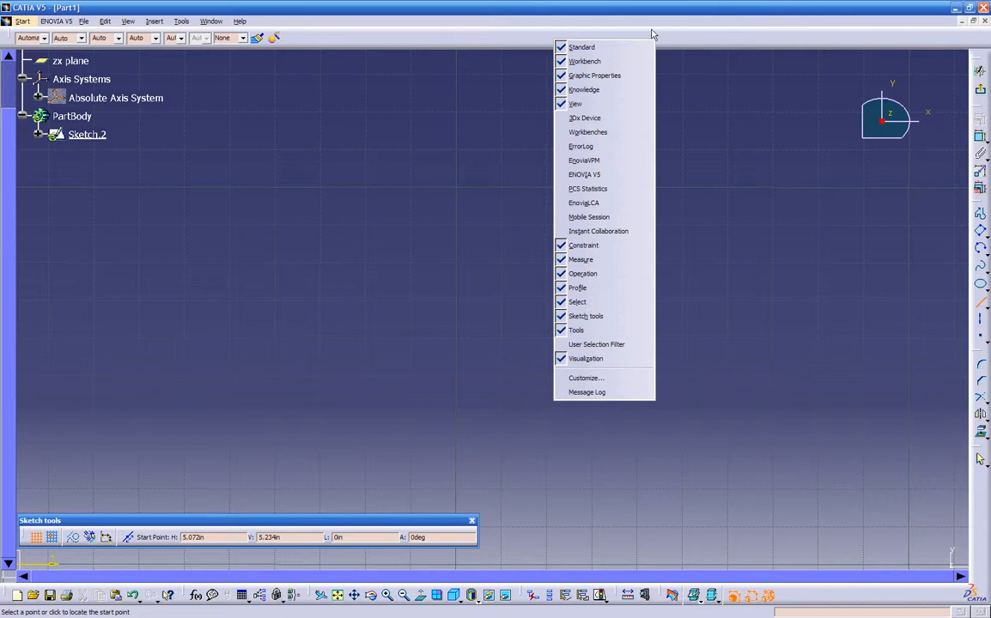
click(571, 379)
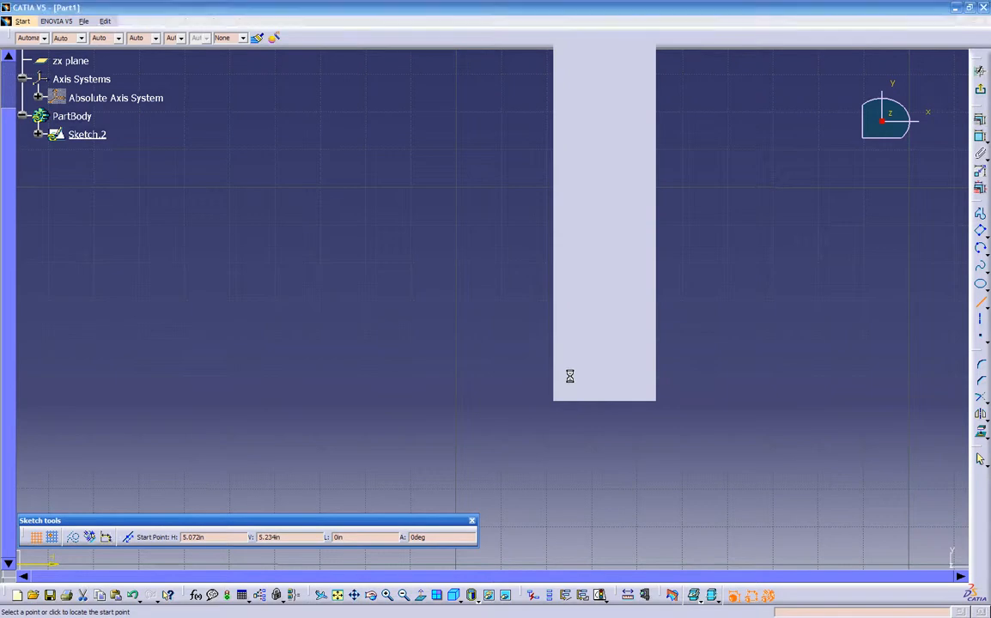
click(432, 171)
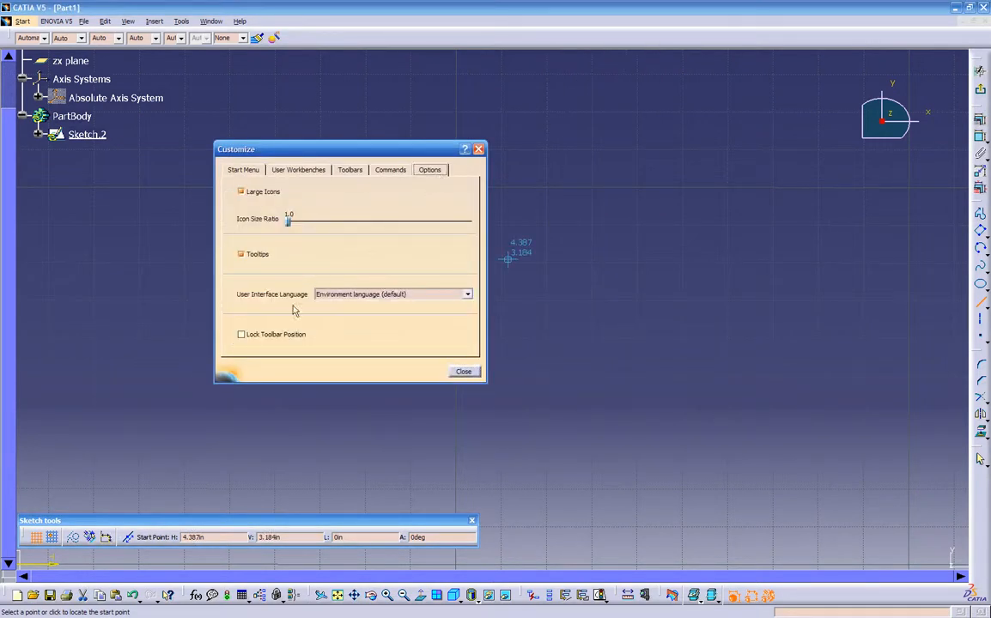
click(255, 335)
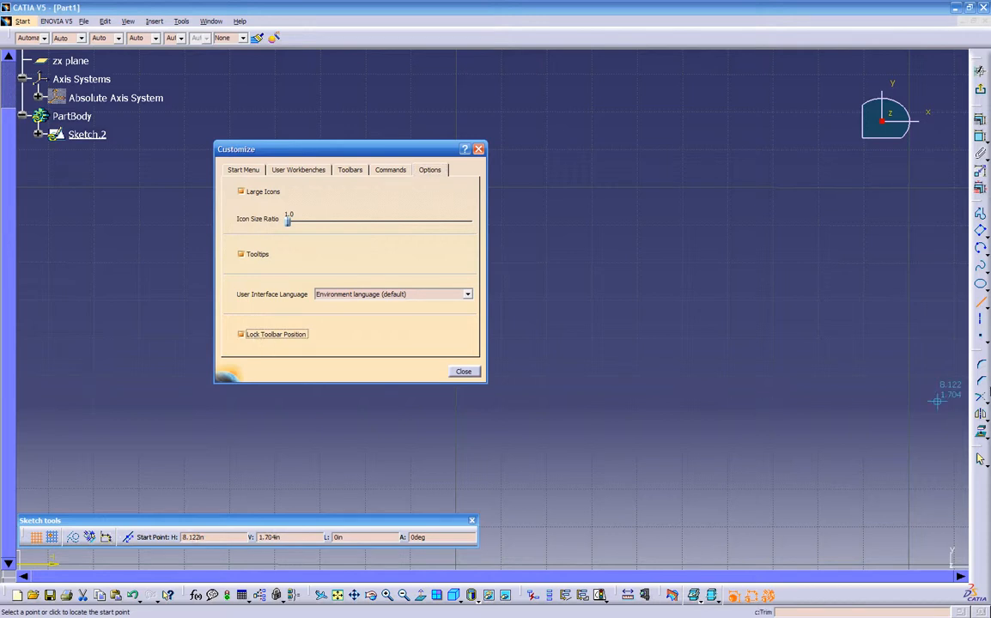
drag(977, 357, 947, 359)
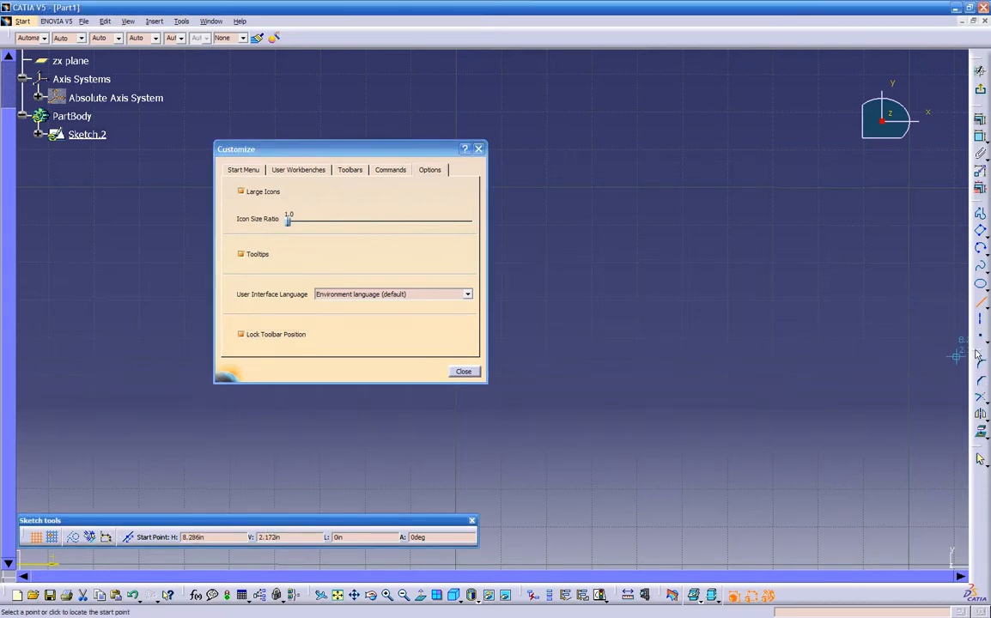
right_click(977, 491)
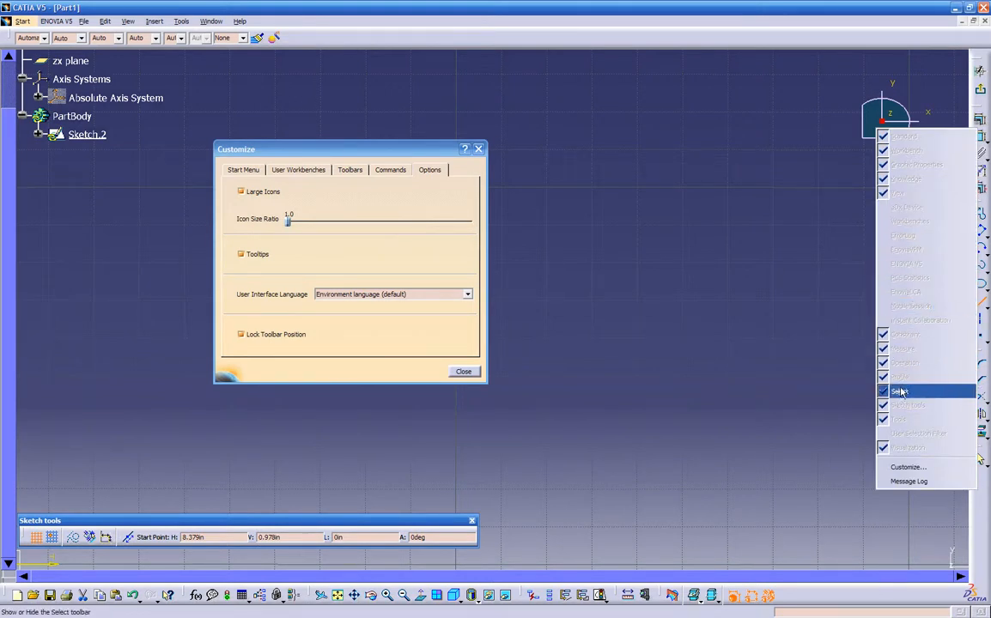
Turn off Lock Toolbar Position, check the list of available toolbars and close the Customize dialog.
click(256, 340)
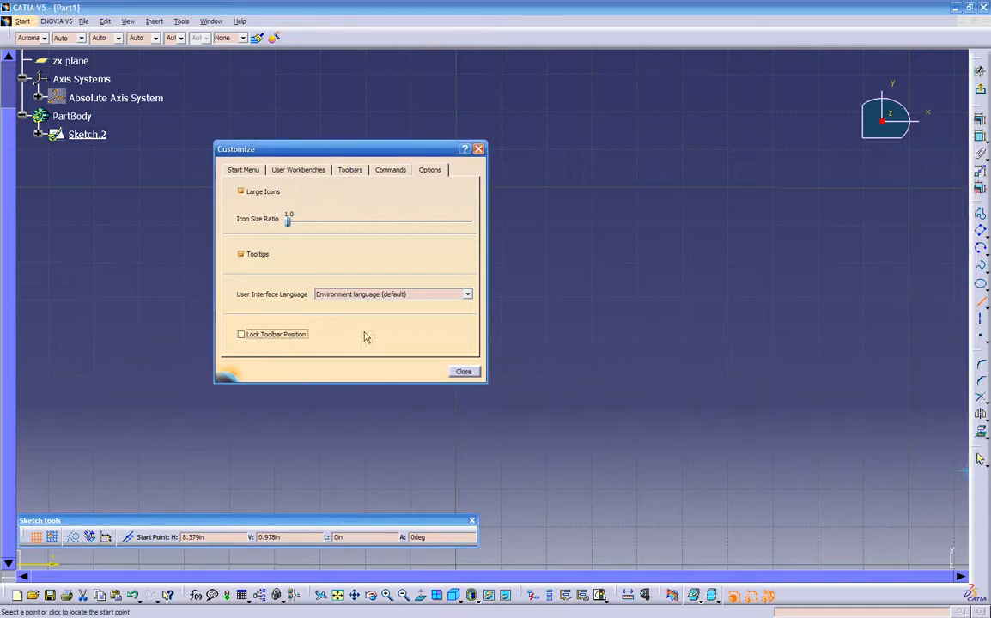
right_click(968, 508)
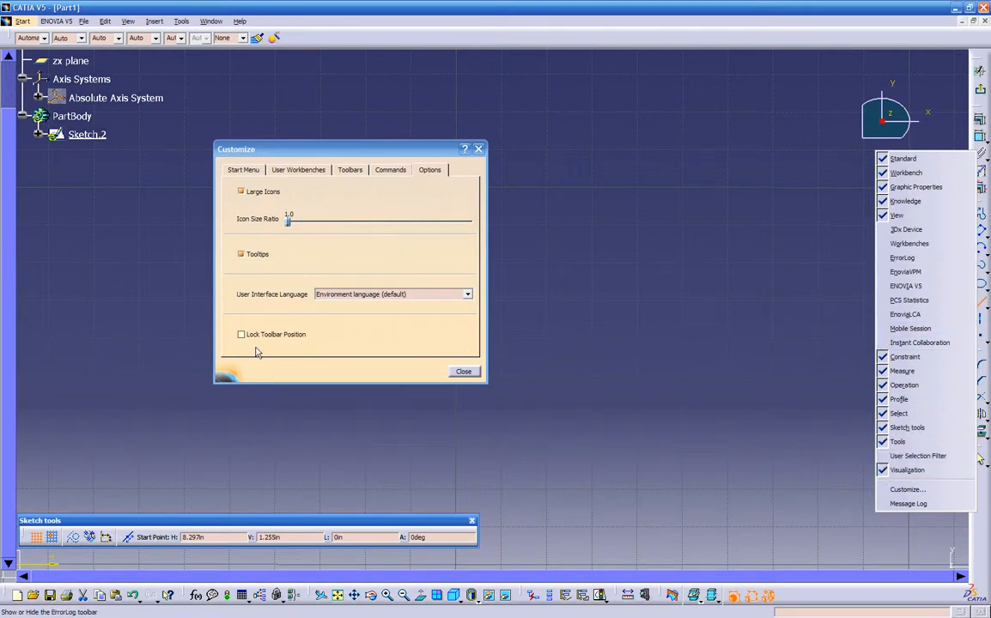
click(452, 374)
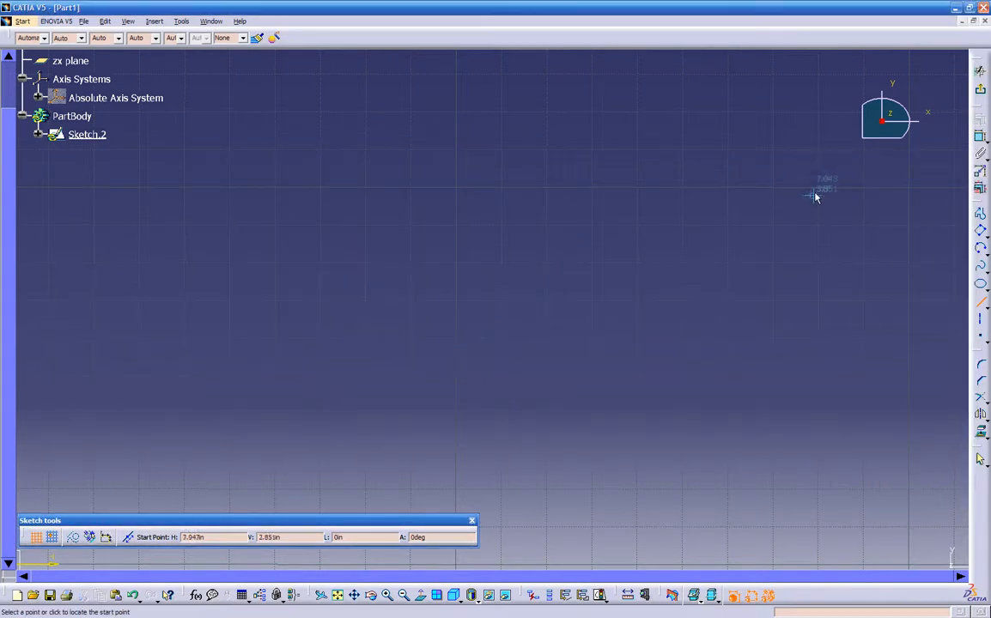
Draw two separate lines above the horizontal axis direction, sloping down and away from each other with a gap between their upper ends.
mouse_move(535, 292)
ctrl+middle_down()
mouse_move(506, 414)
mouse_move(489, 378)
mouse_move(506, 309)
ctrl+middle_up()
mouse_move(442, 364)
middle_down()
mouse_move(450, 384)
mouse_move(453, 361)
middle_up()
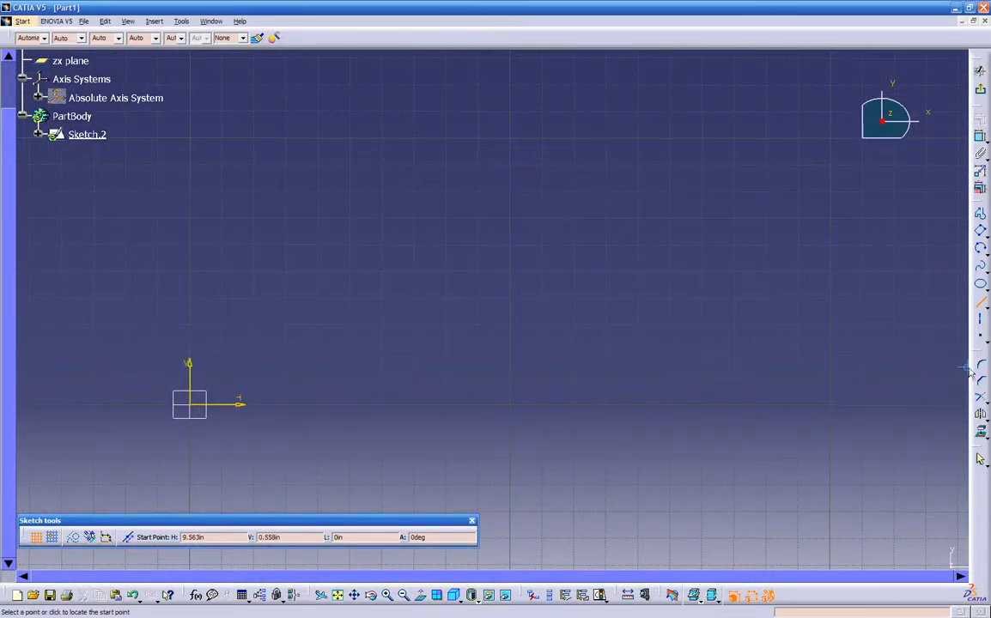
click(589, 133)
click(382, 338)
click(753, 183)
click(824, 465)
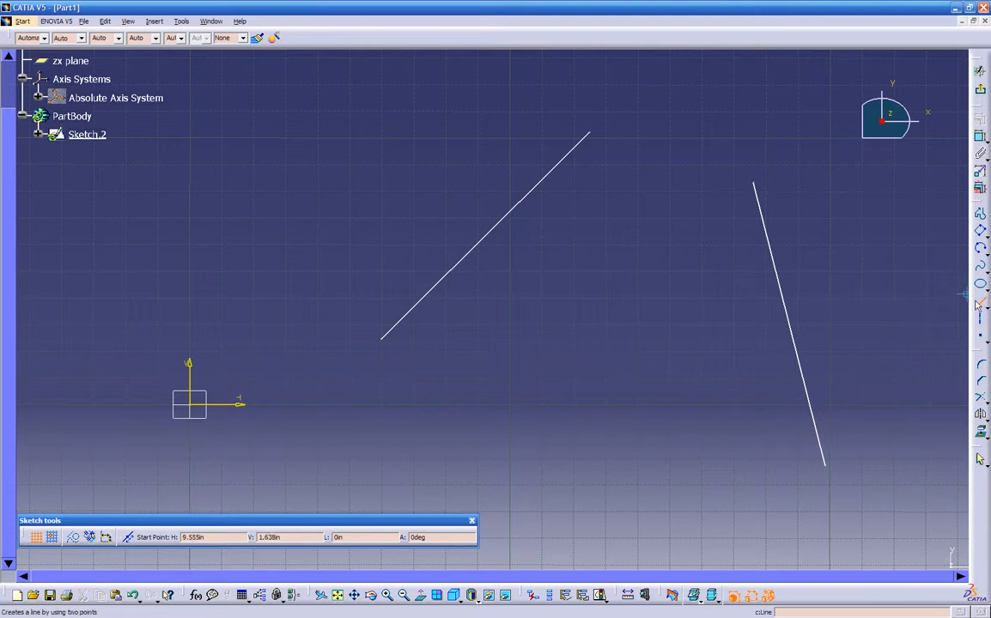
key(Escape)
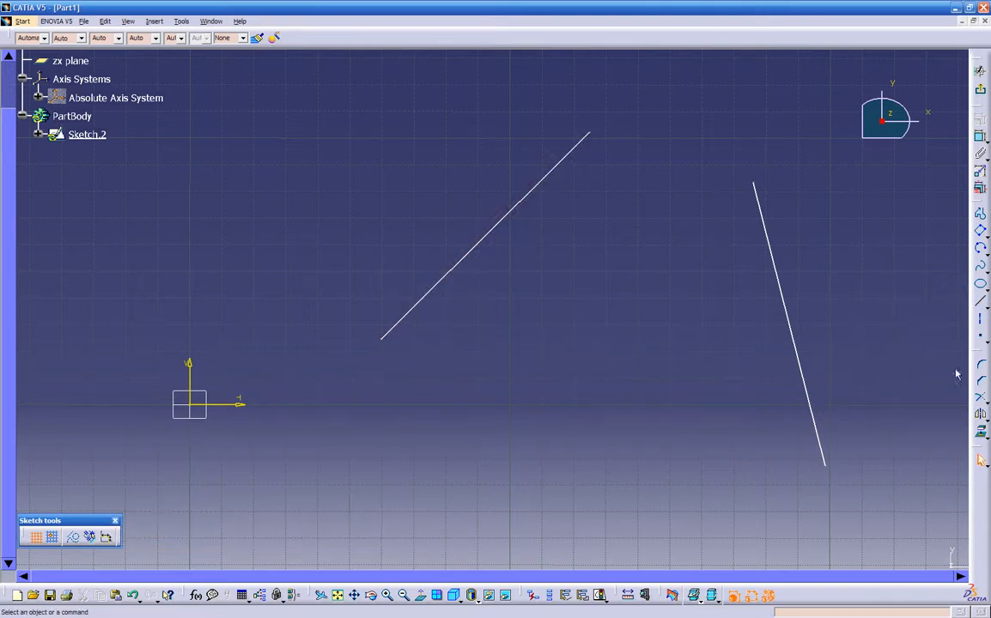
Create a corner with a 1 in radius between the upper ends of the two lines.
click(983, 366)
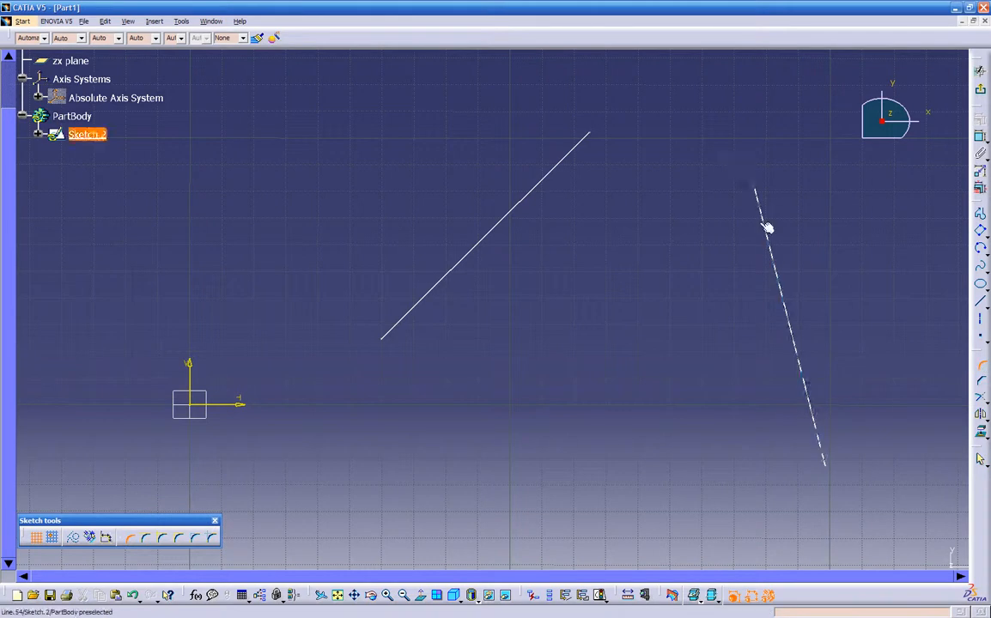
click(761, 220)
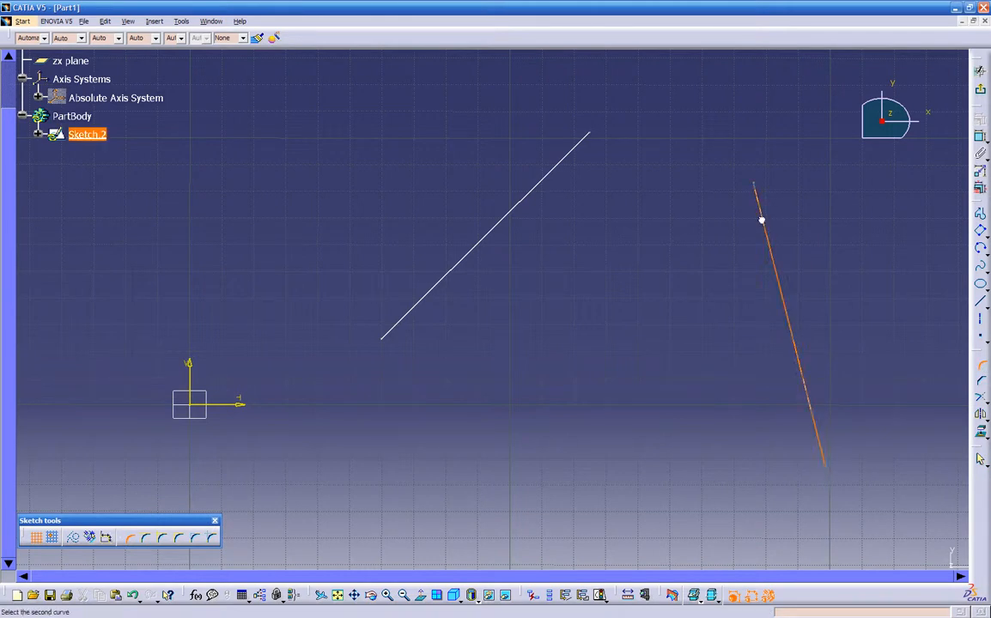
click(588, 146)
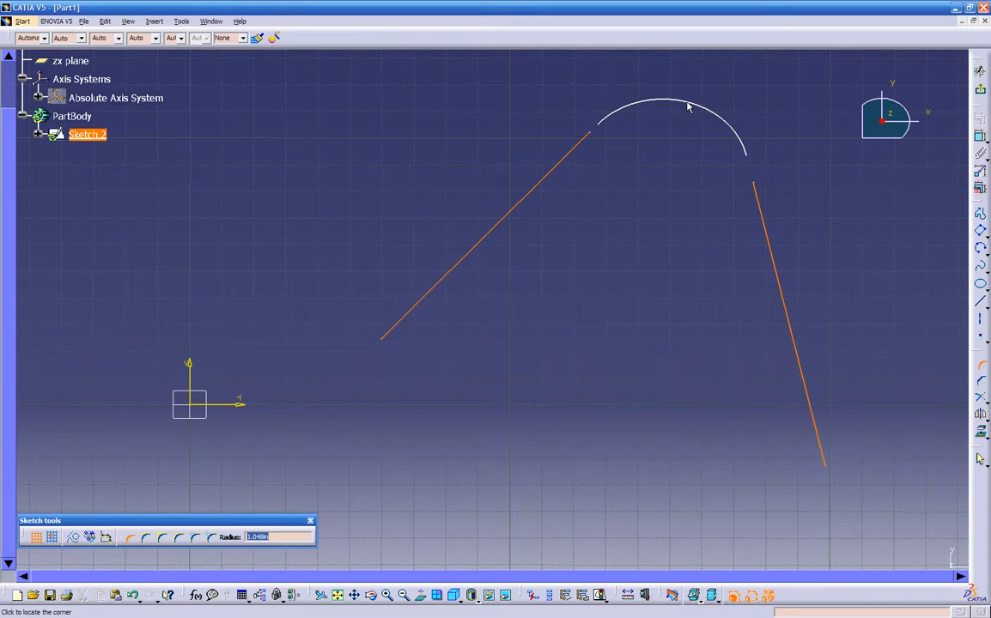
text(1)
key(Return)
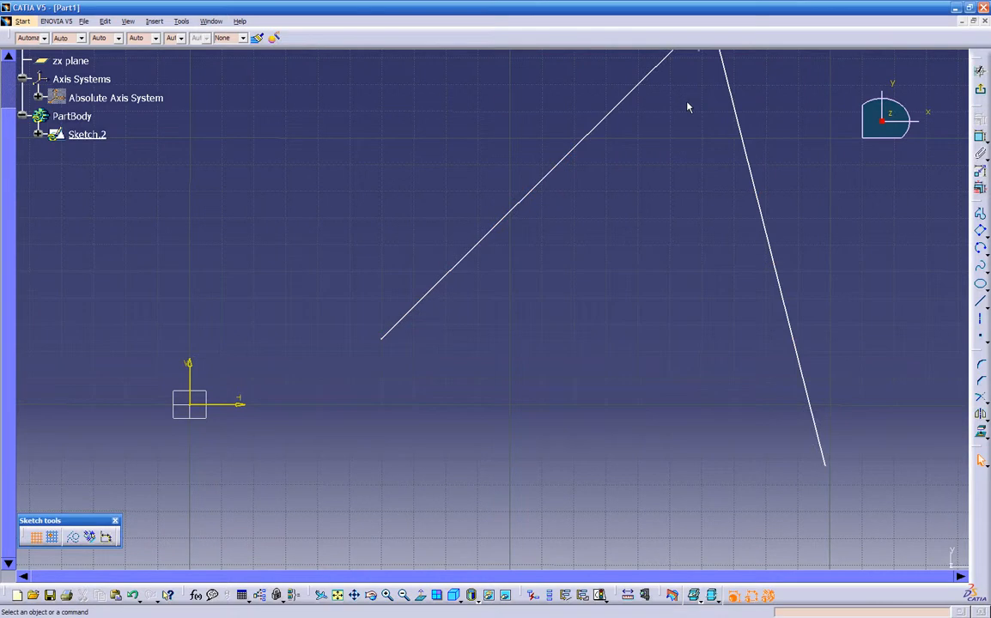
mouse_move(687, 107)
middle_down()
mouse_move(544, 314)
mouse_move(624, 194)
middle_up()
mouse_move(647, 147)
middle_down()
mouse_move(447, 443)
mouse_move(552, 323)
middle_up()
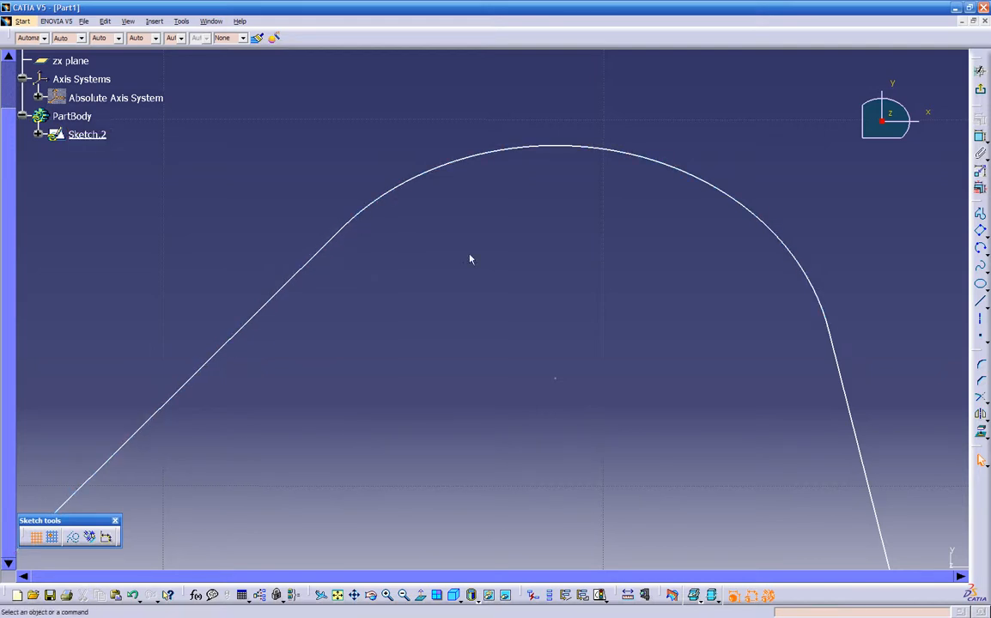
mouse_move(469, 255)
middle_down()
mouse_move(410, 436)
mouse_move(466, 293)
mouse_move(435, 399)
mouse_move(482, 337)
mouse_move(471, 318)
mouse_move(503, 281)
mouse_move(487, 314)
middle_up()
Undo the corner and delete both lines from the sketch.
key(ctrl+z)
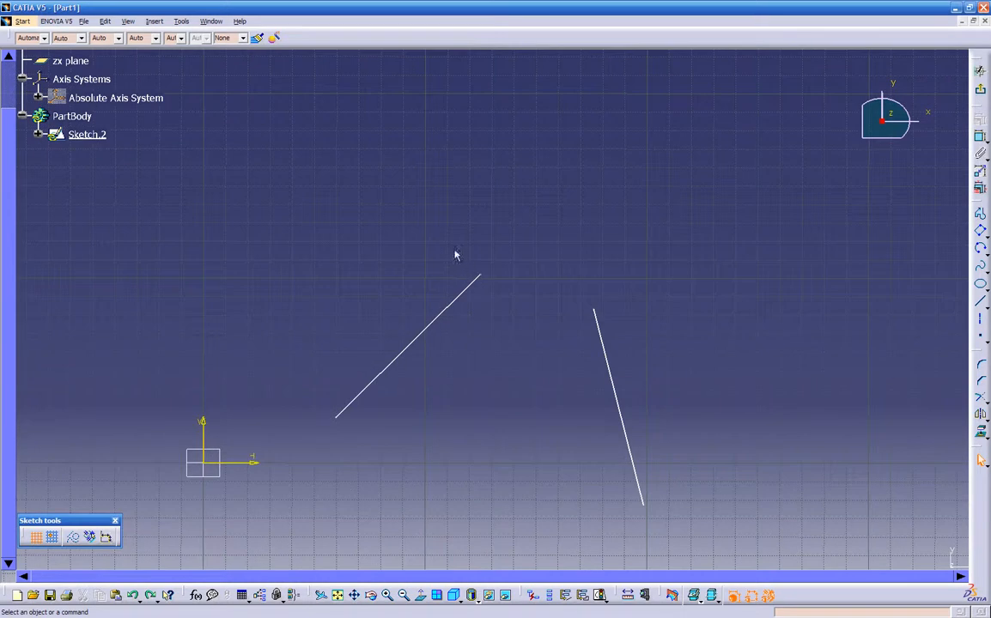
mouse_move(318, 185)
mouse_down()
mouse_move(511, 431)
mouse_move(706, 531)
mouse_up()
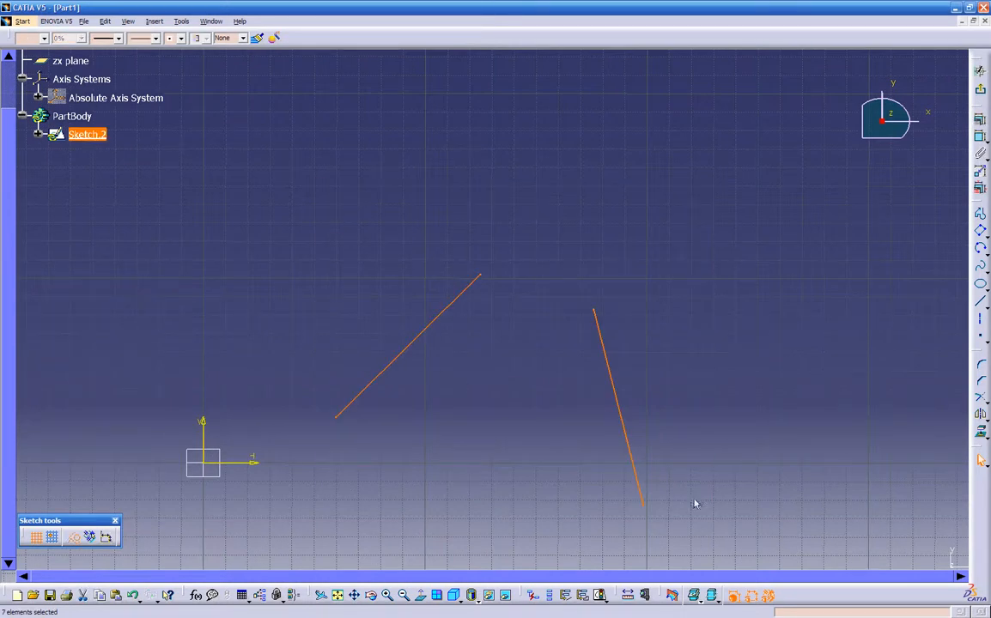
key(Delete)
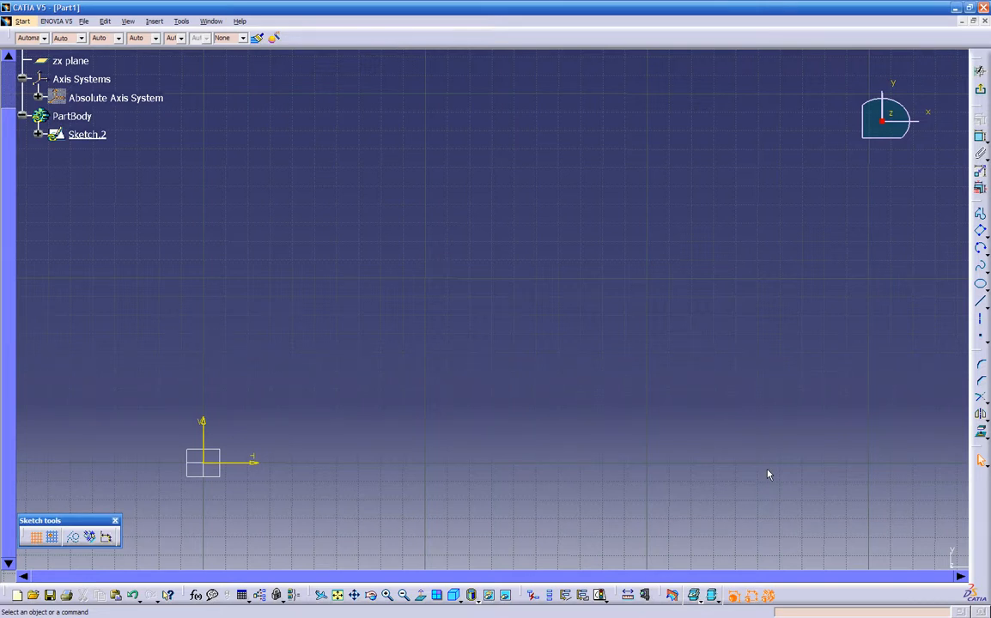
key(ctrl+z)
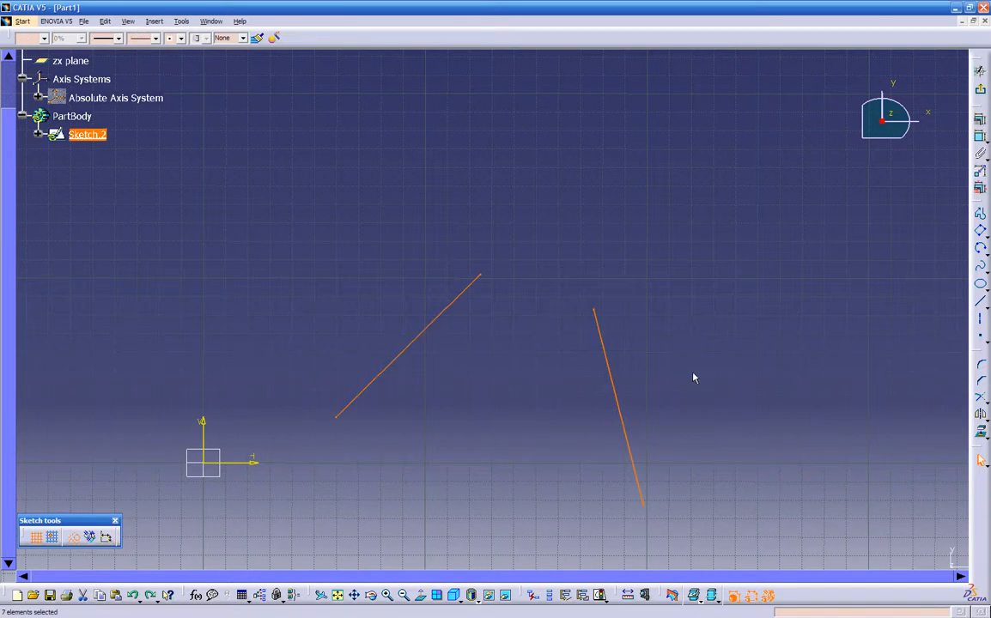
key(Delete)
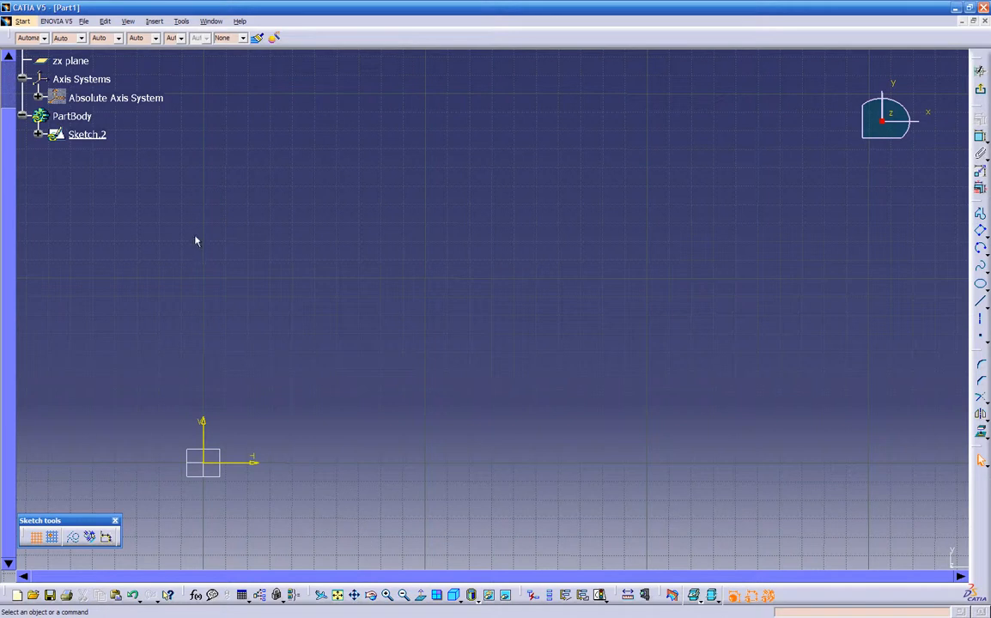
Undo the deletion of the two sloping lines.
click(134, 595)
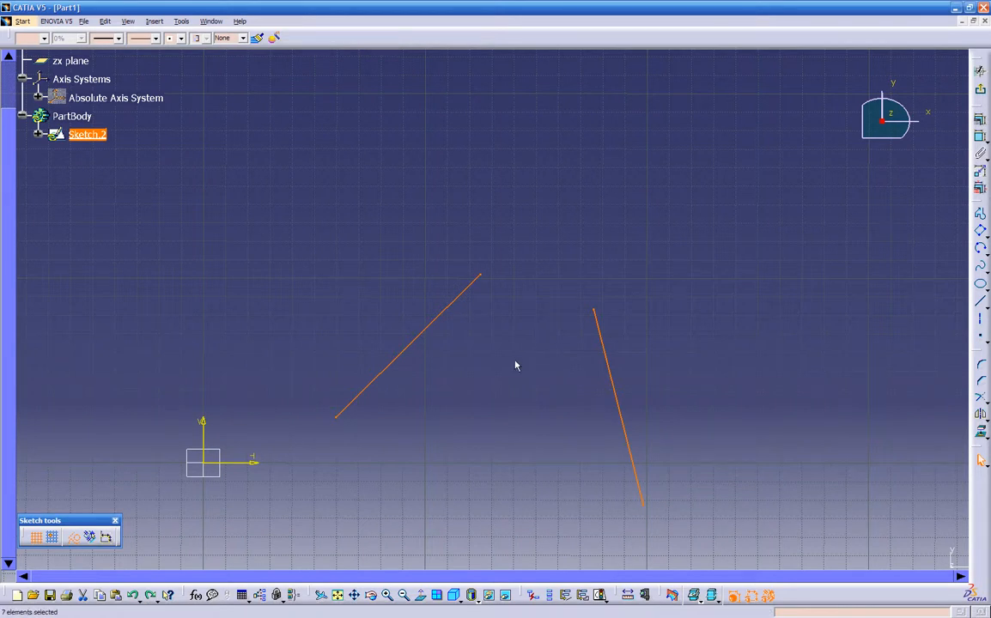
click(791, 346)
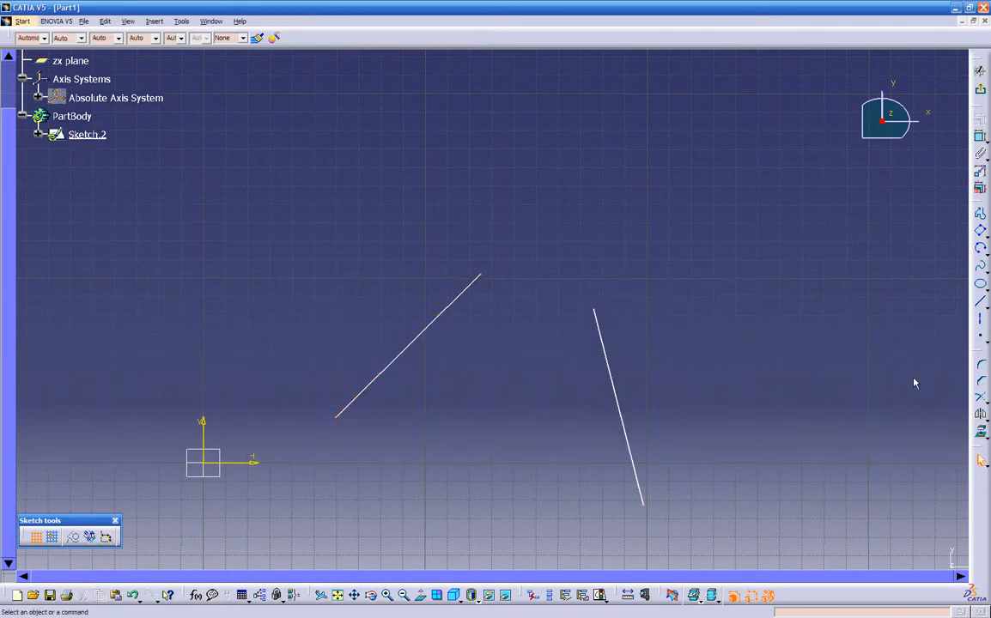
Try a chamfer between the upper ends of the two lines and undo it.
click(982, 386)
click(604, 347)
click(480, 284)
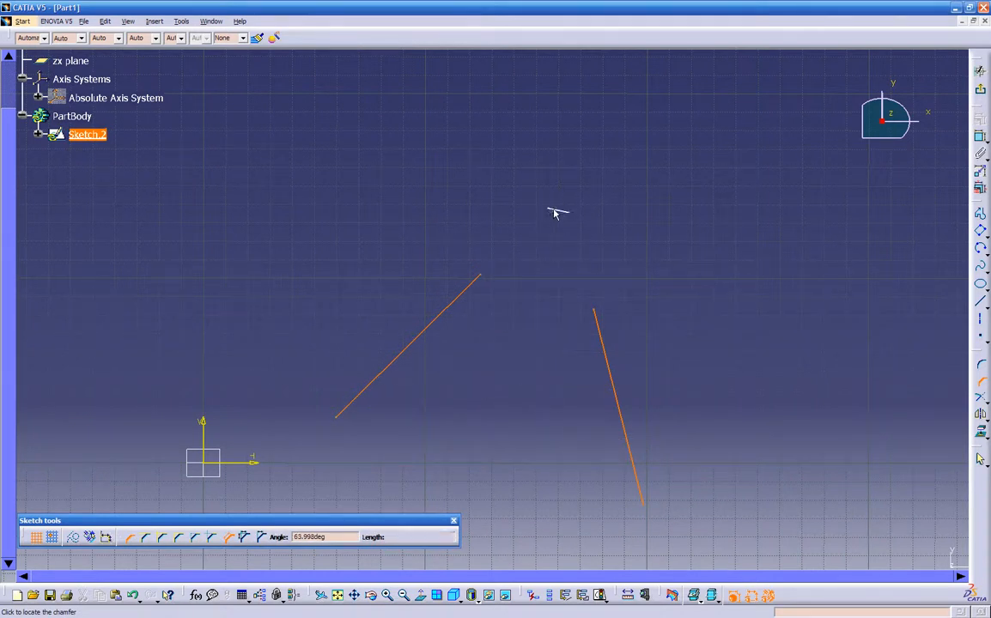
click(557, 247)
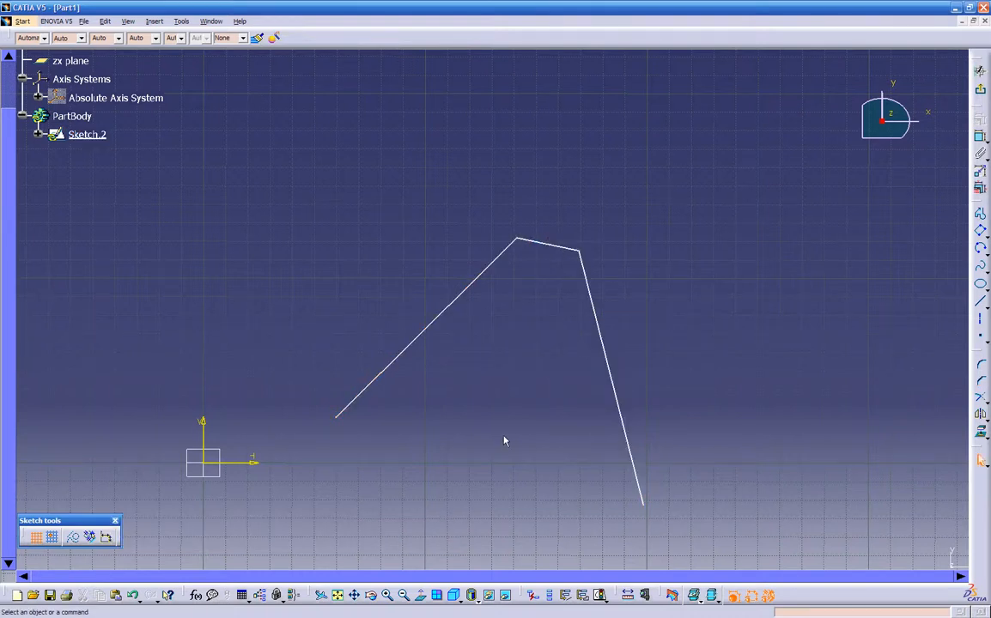
key(ctrl+z)
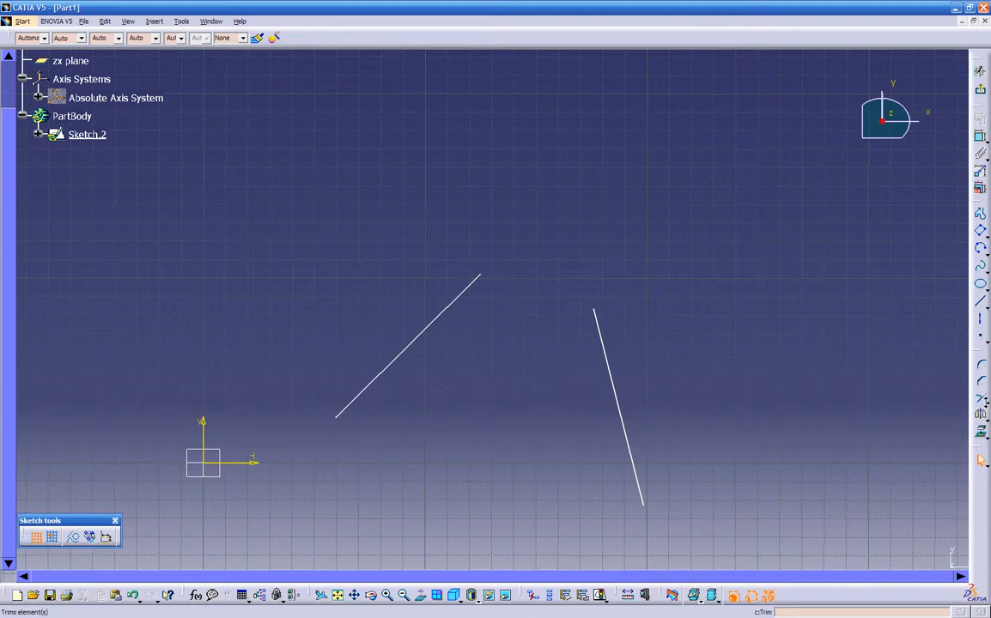
Try to trim the two separate lines to a common upper corner and undo the trim.
click(985, 402)
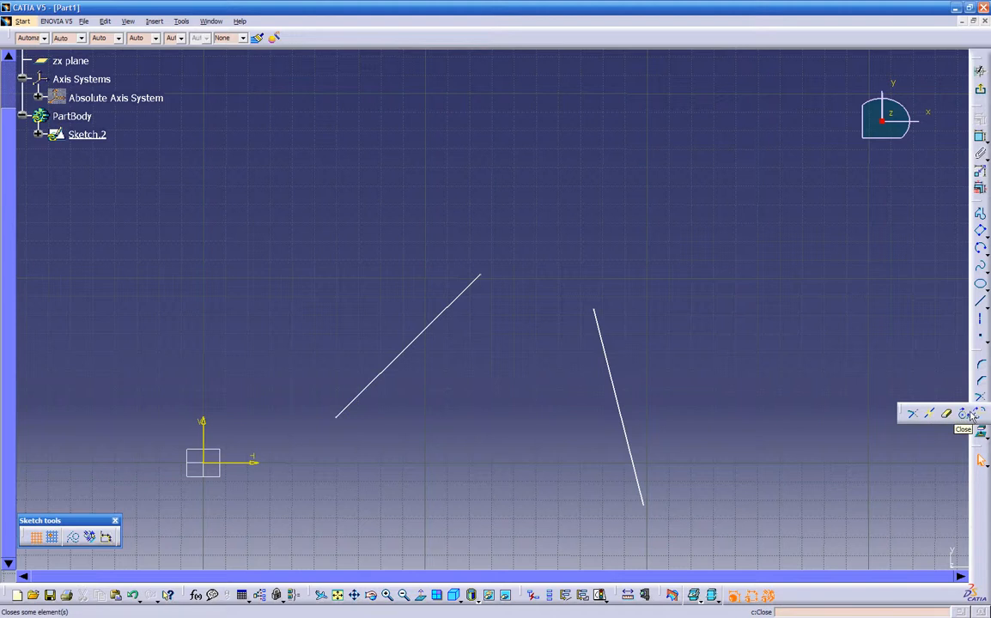
click(912, 415)
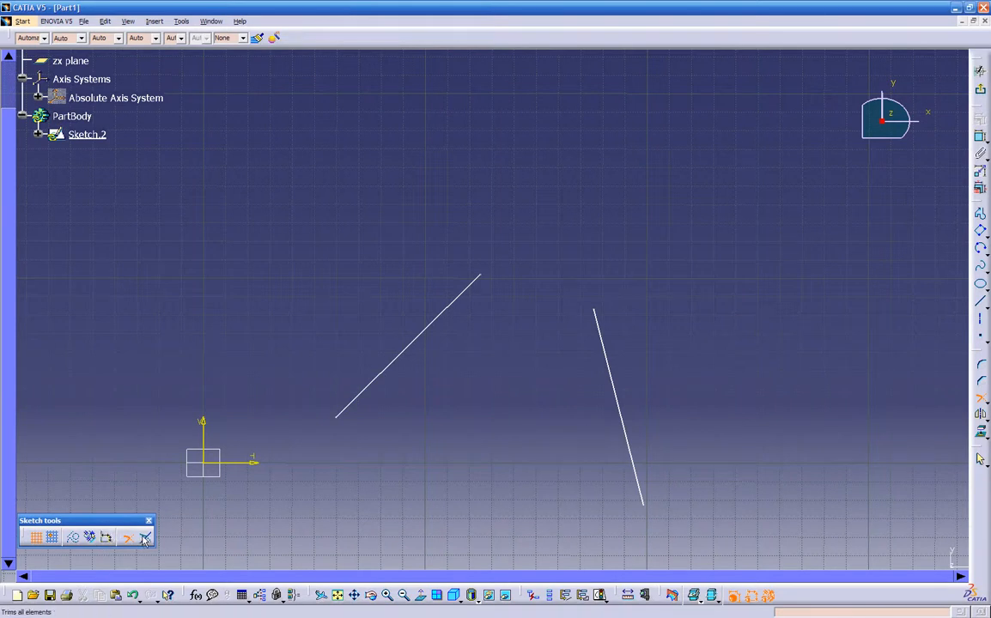
click(453, 301)
key(Escape)
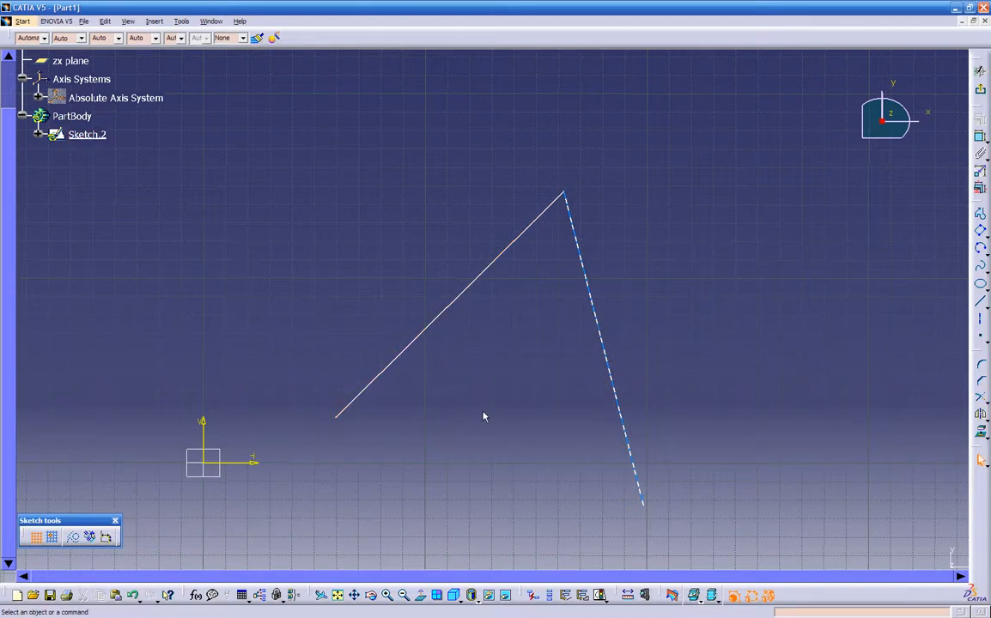
key(ctrl+z)
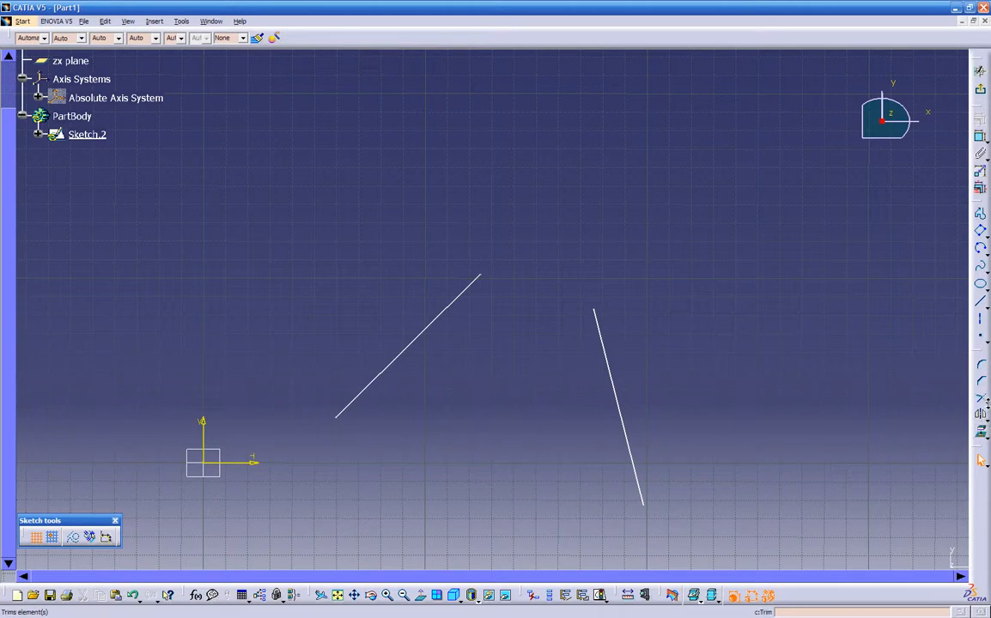
Break the line nearer the origin into two segments near its middle.
click(986, 401)
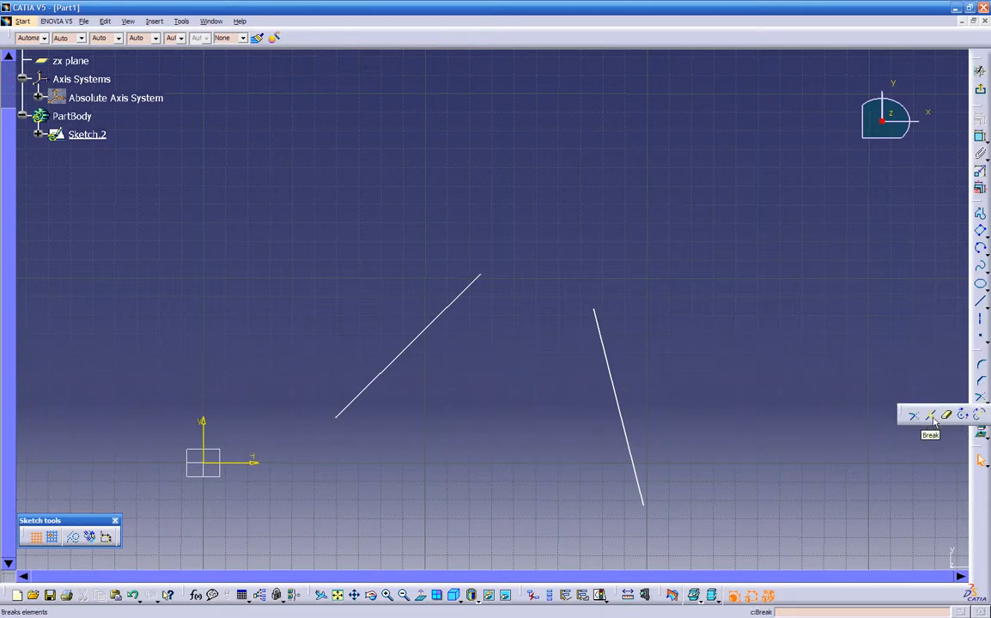
click(932, 417)
click(412, 341)
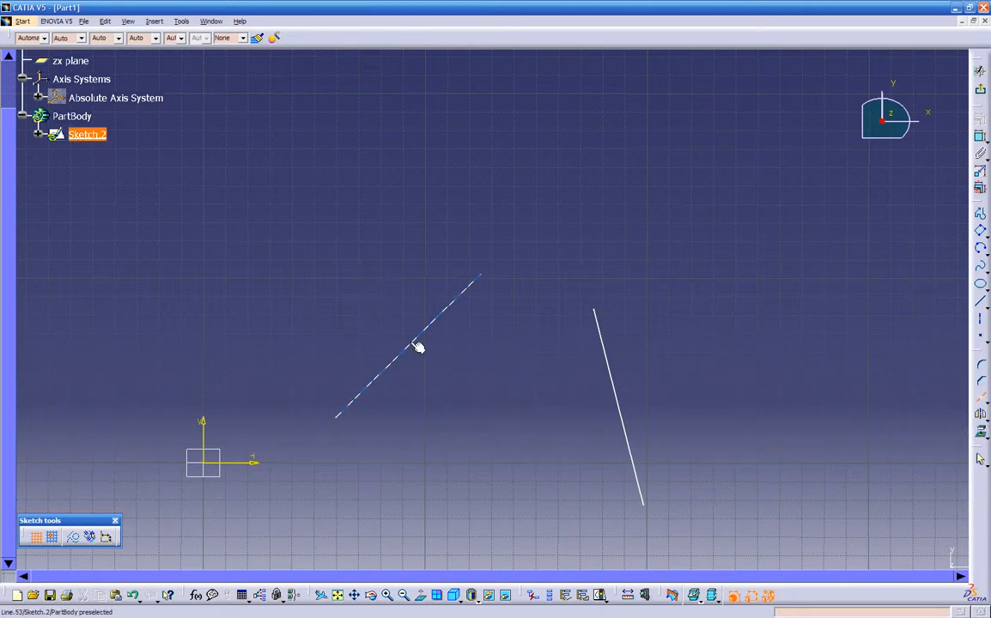
click(405, 350)
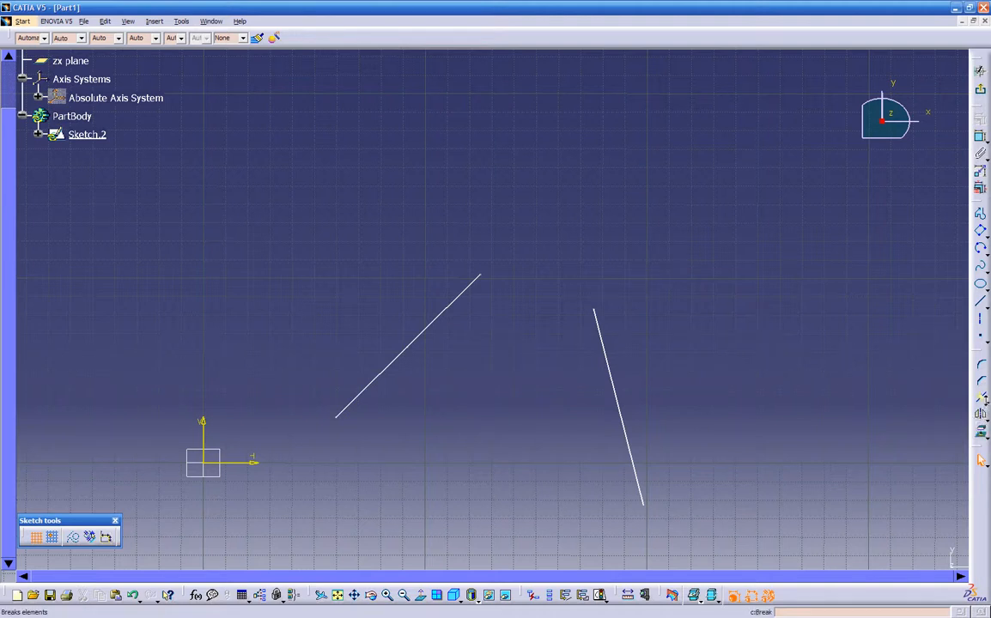
Remove the upper segment of the broken line with Quick Trim.
click(984, 402)
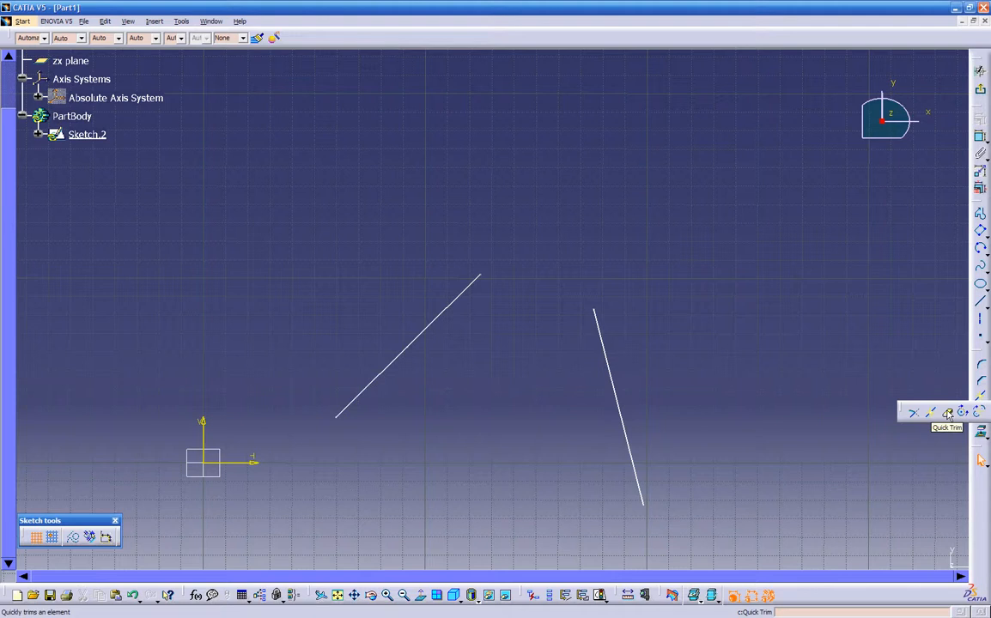
click(948, 413)
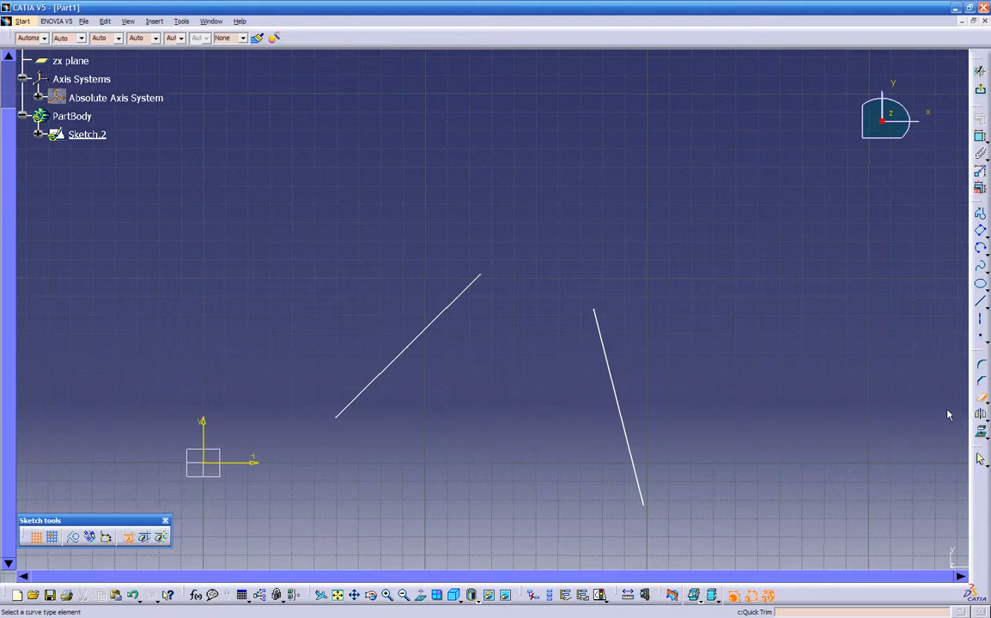
click(455, 306)
Draw two long lines crossing each other above and to the right of the existing lines.
middle_drag(550, 353, 558, 395)
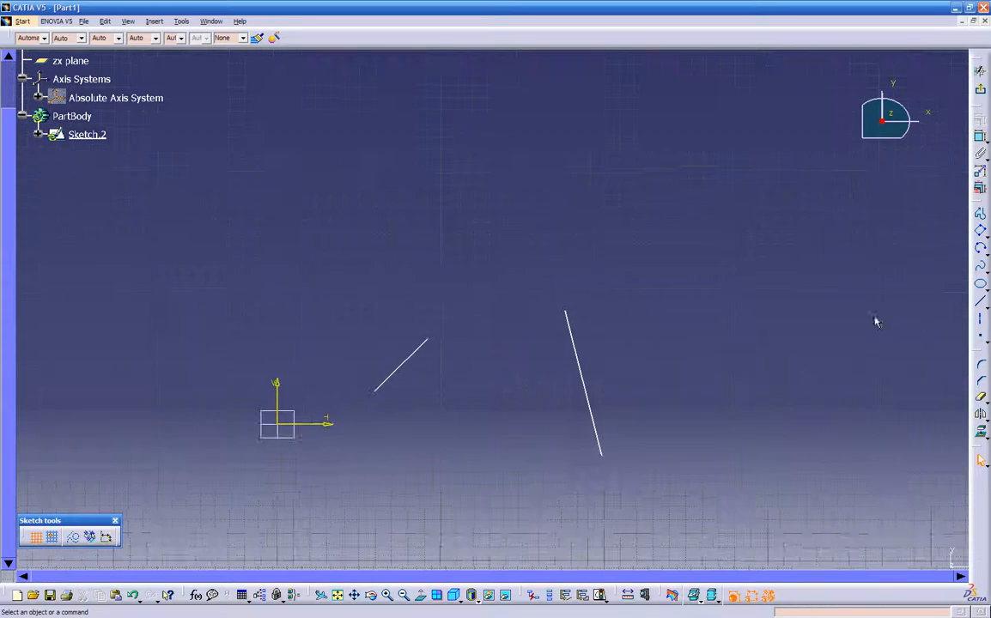
click(981, 306)
click(633, 90)
click(824, 437)
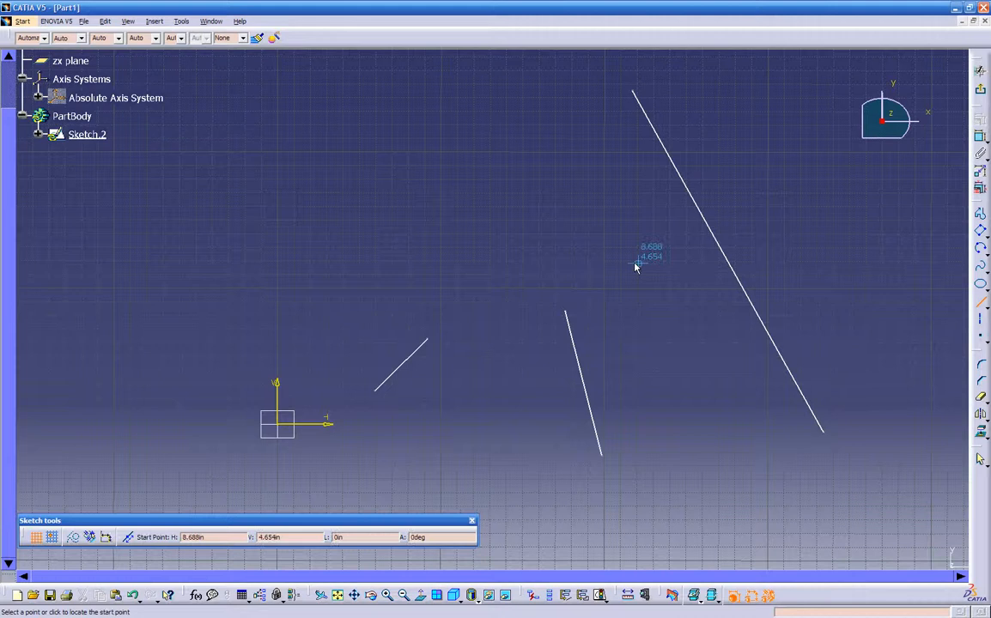
click(558, 280)
click(790, 162)
key(Escape)
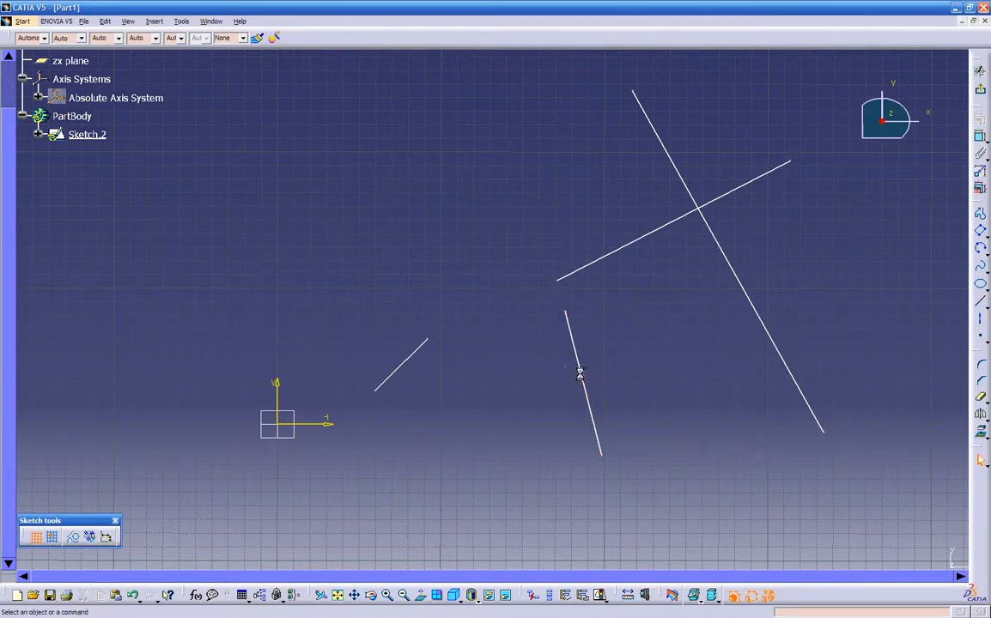
Delete the two older short lines, keeping only the crossing pair.
click(576, 368)
key(Delete)
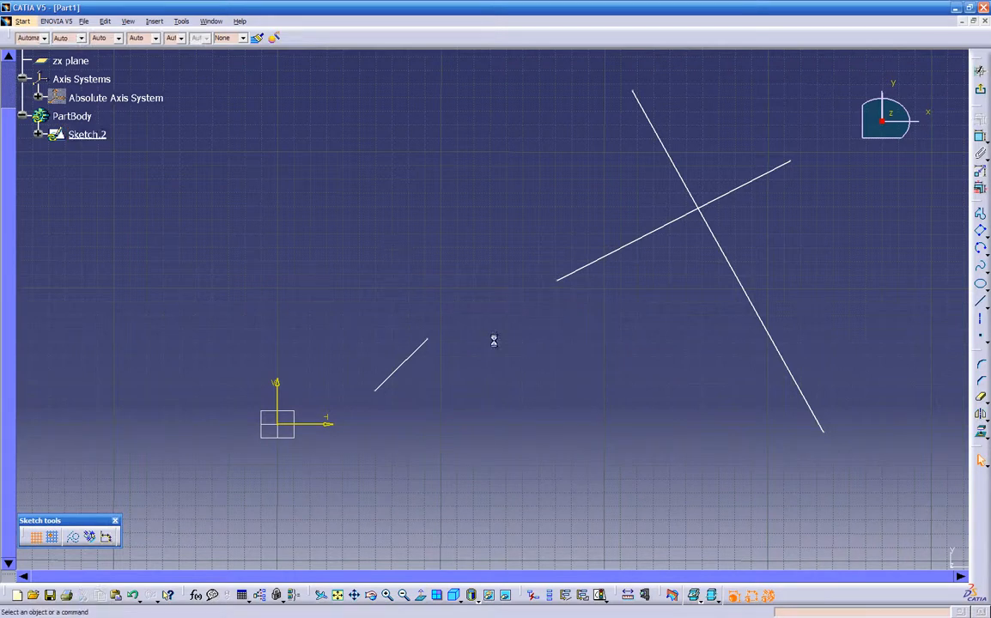
click(424, 345)
key(Delete)
Try Quick Trim on the upper-right end of the shallower crossing line and undo it.
middle_drag(552, 319, 474, 391)
click(981, 337)
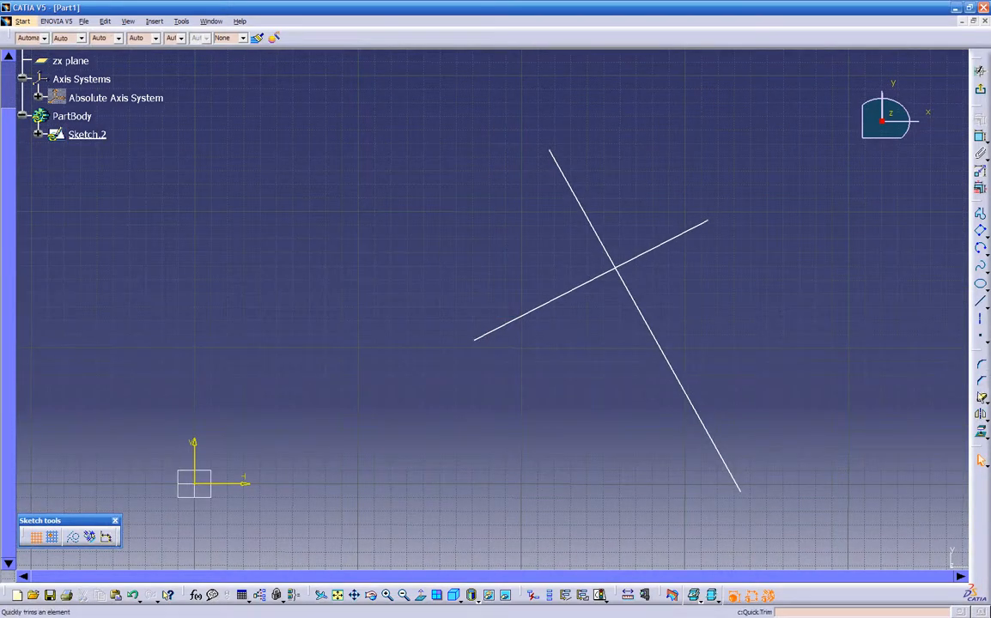
click(980, 399)
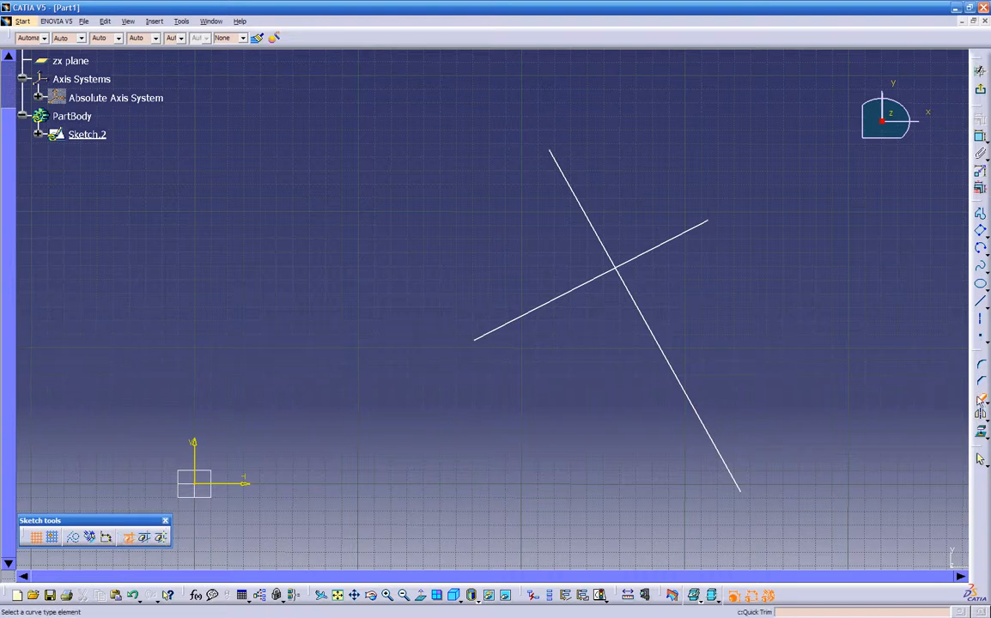
click(667, 244)
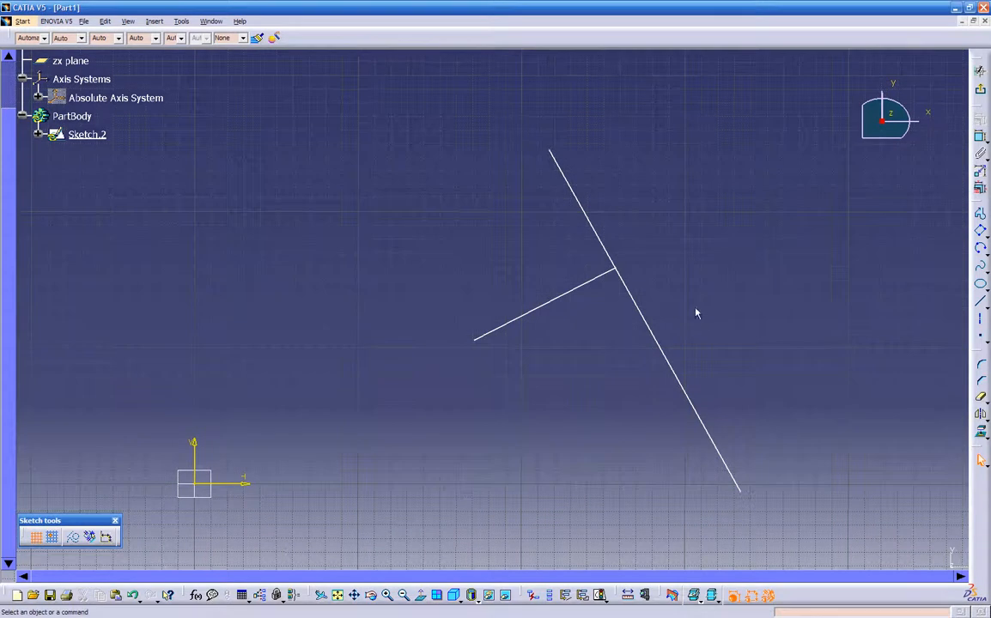
middle_drag(699, 313, 612, 315)
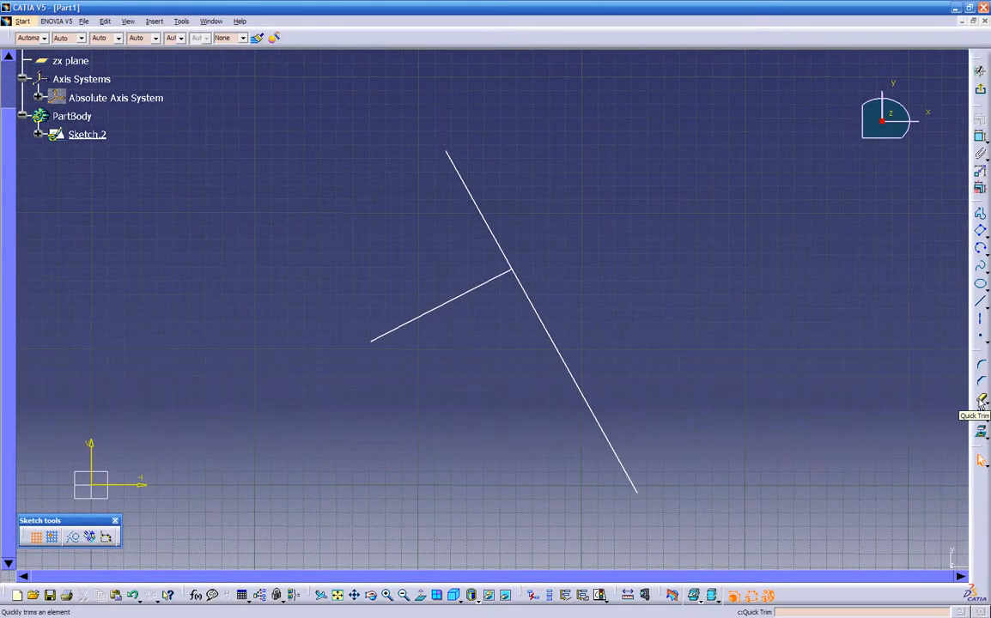
key(ctrl+z)
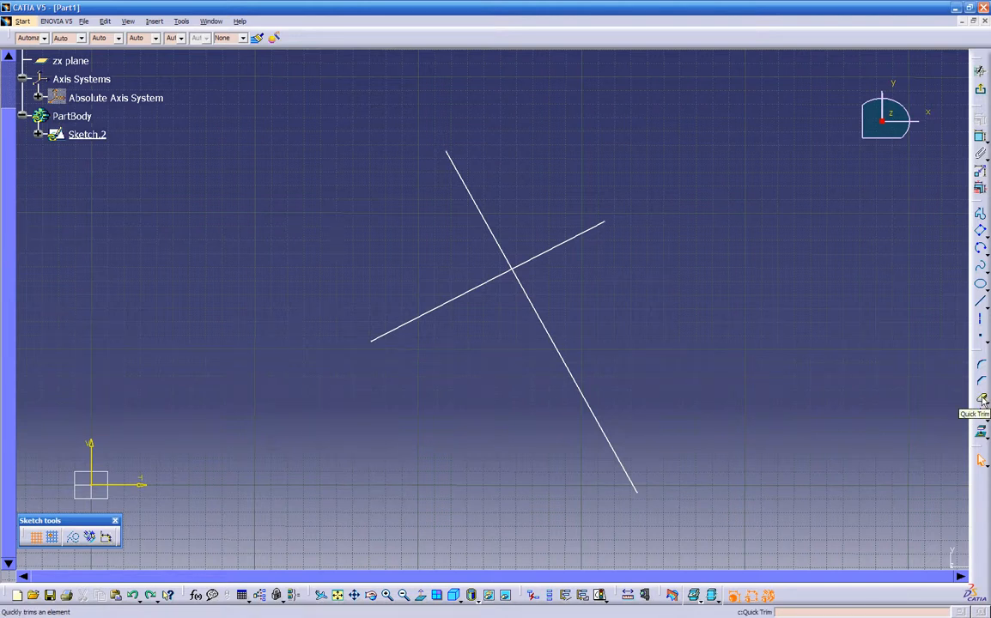
Try Quick Trim on both crossing lines' ends above their intersection and undo both trims.
click(981, 400)
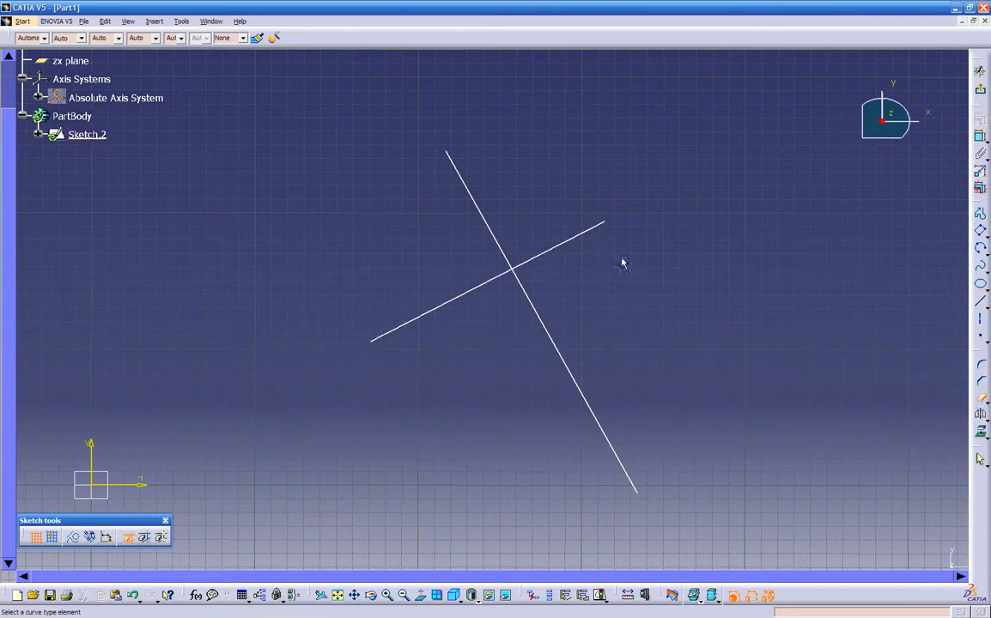
click(586, 235)
click(482, 213)
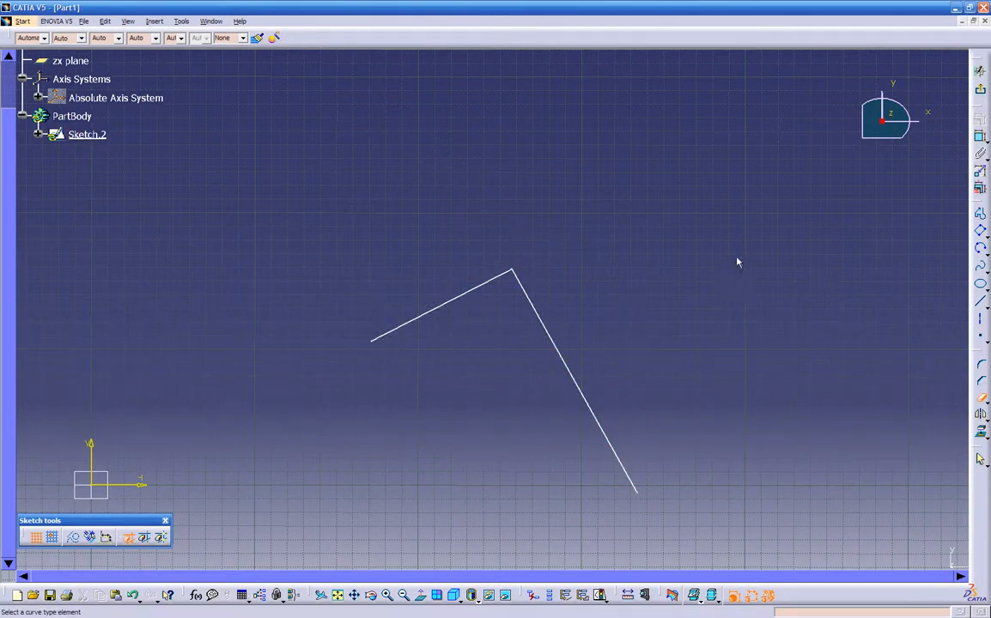
ctrl+middle_drag(700, 268, 688, 293)
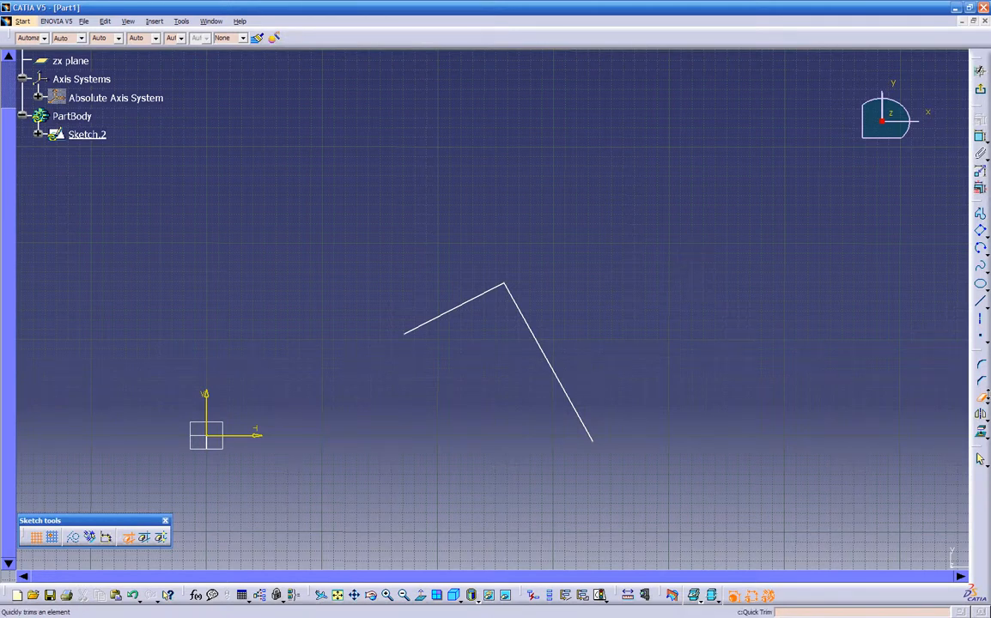
key(Escape)
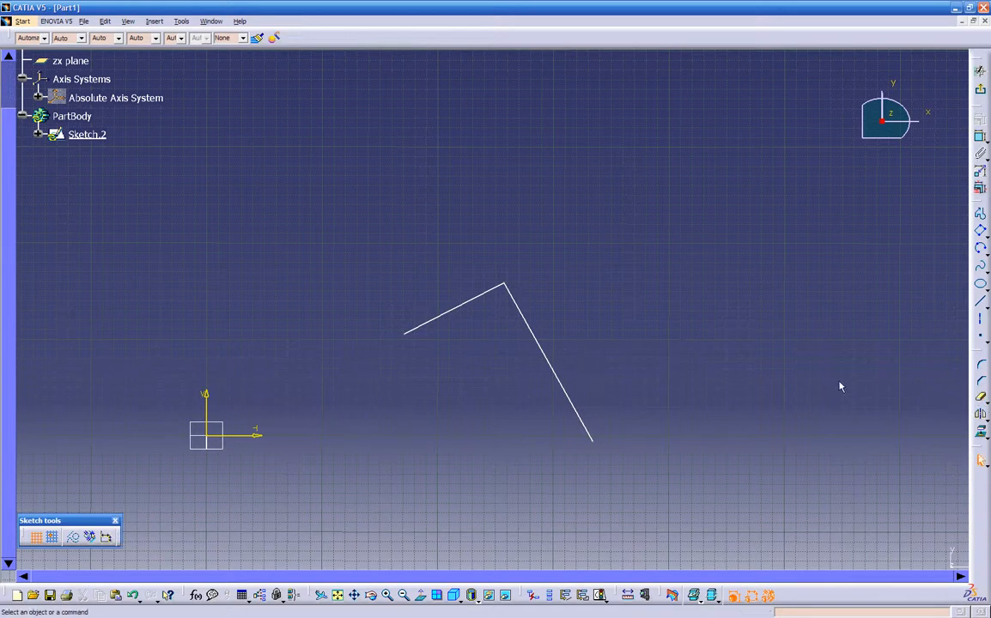
key(ctrl+z)
key(ctrl+z)
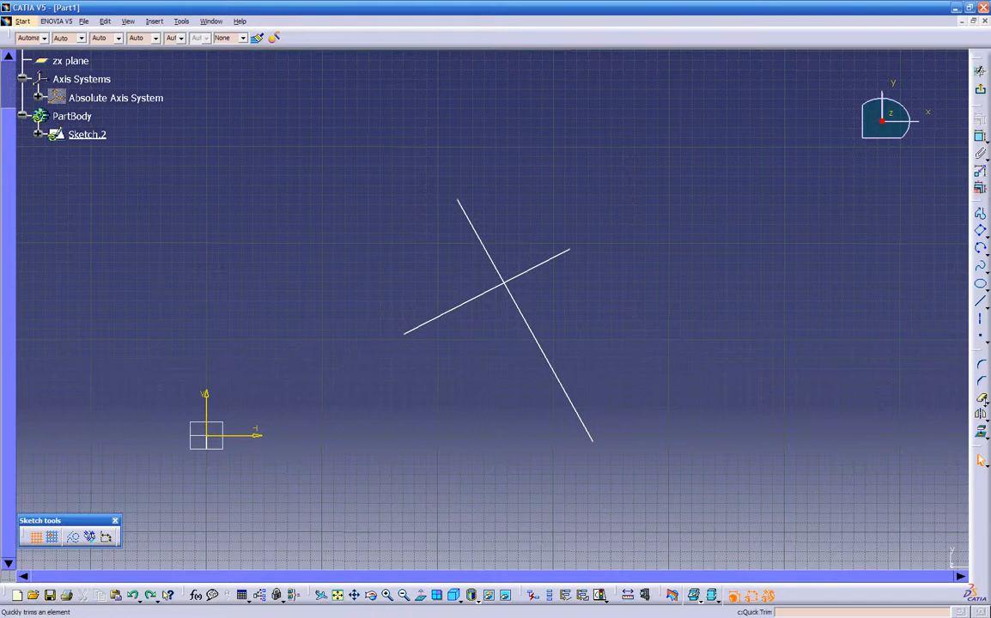
Trim the crossing lines at their intersection, keeping the lower portion of each.
click(986, 404)
click(912, 415)
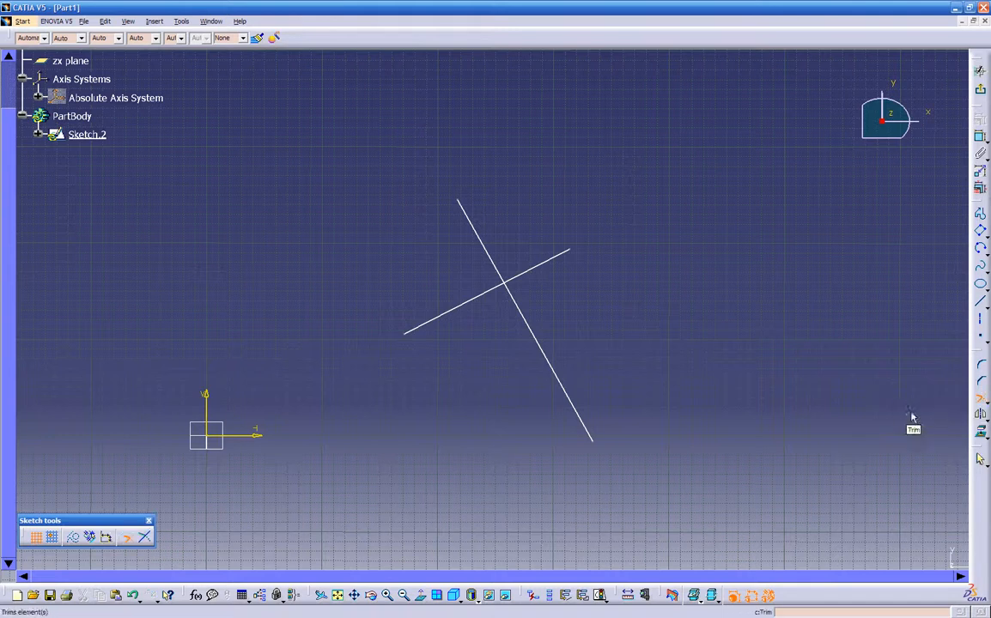
click(523, 309)
click(485, 292)
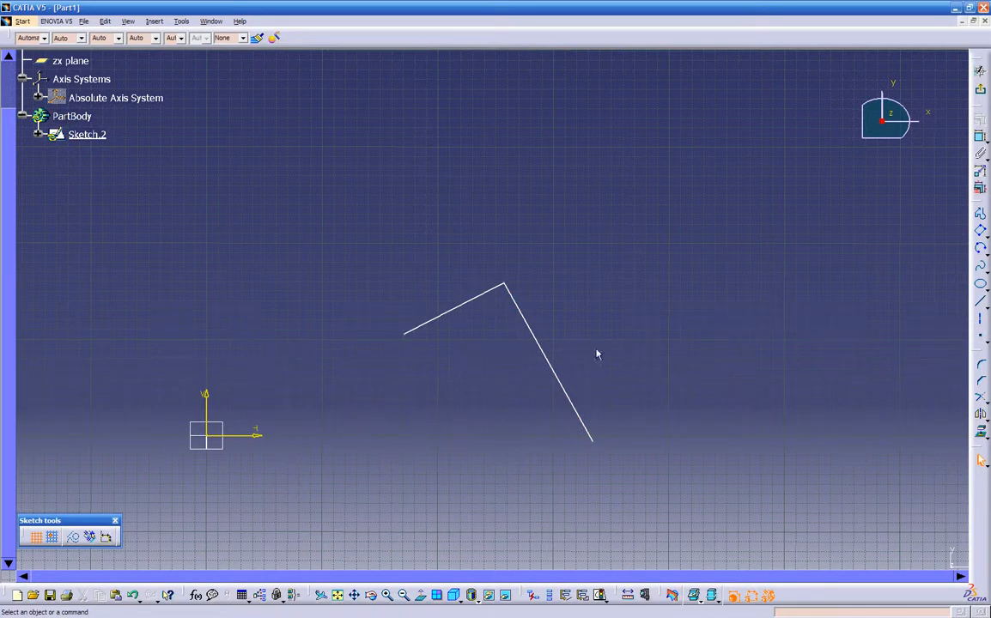
Select the two trimmed lines together with their shared corner point.
mouse_move(499, 292)
middle_down()
mouse_move(599, 179)
mouse_move(559, 268)
middle_up()
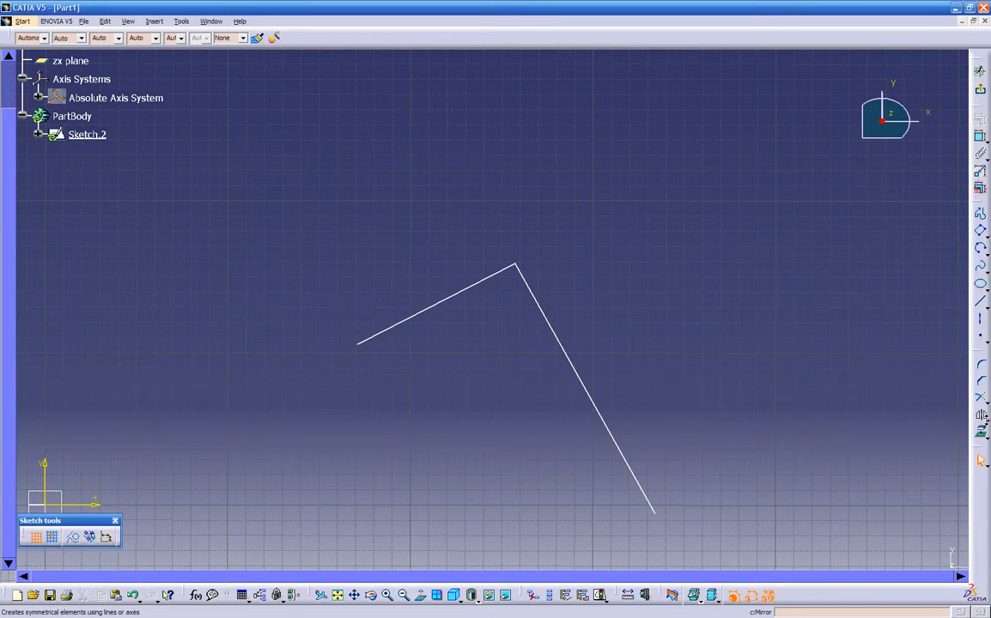
click(984, 417)
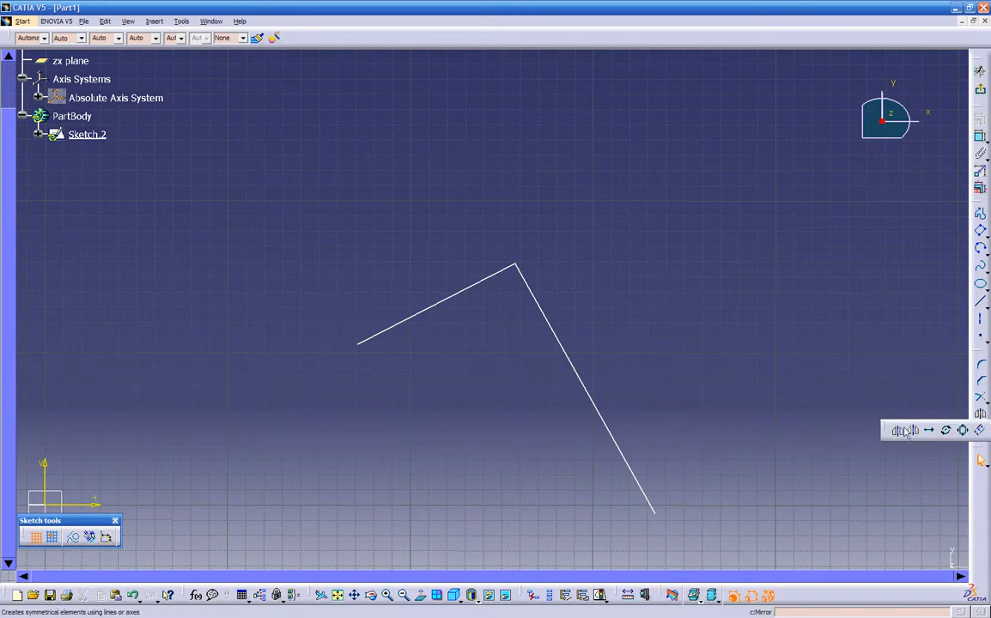
click(838, 317)
middle_drag(669, 224, 610, 345)
drag(444, 283, 595, 423)
mouse_move(602, 333)
middle_down()
mouse_move(684, 215)
mouse_move(628, 359)
mouse_move(707, 172)
mouse_move(568, 327)
middle_up()
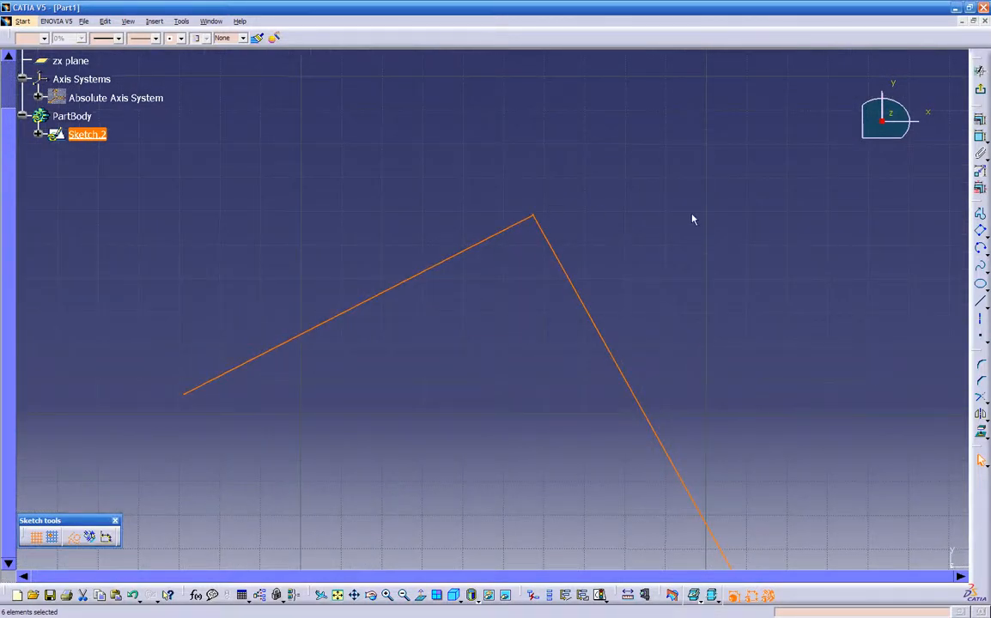
middle_drag(483, 310, 575, 321)
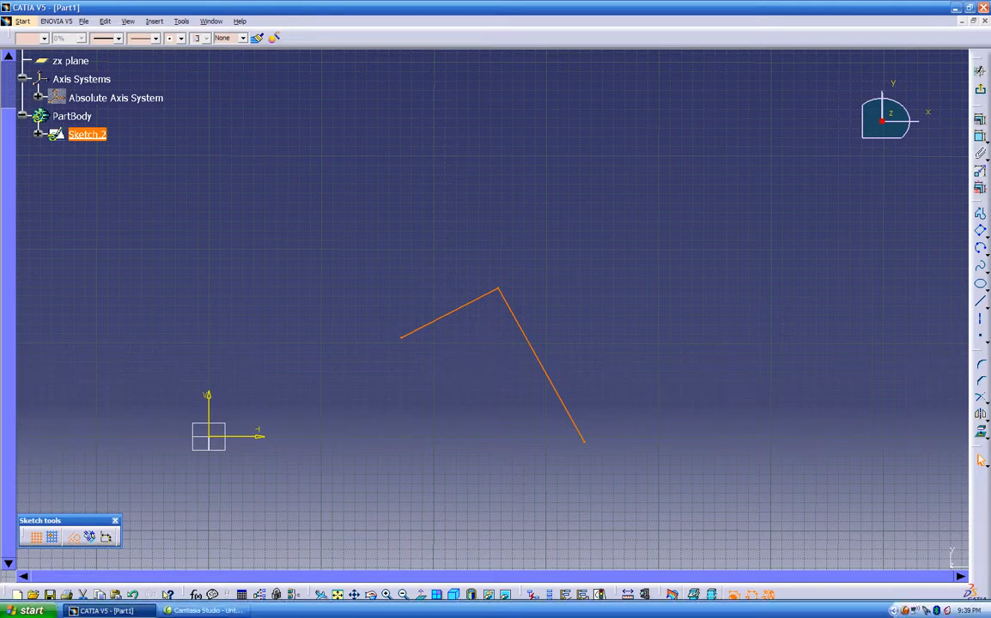
mouse_move(471, 425)
middle_down()
mouse_move(602, 273)
mouse_move(547, 306)
mouse_move(504, 221)
mouse_move(485, 419)
mouse_move(518, 300)
mouse_move(764, 318)
mouse_move(537, 273)
mouse_move(440, 324)
mouse_move(469, 286)
mouse_move(513, 290)
mouse_move(483, 347)
mouse_move(491, 258)
mouse_move(491, 310)
mouse_move(476, 355)
mouse_move(502, 305)
mouse_move(491, 316)
mouse_move(491, 281)
mouse_move(465, 354)
mouse_move(505, 229)
middle_up()
scroll(460, 287, down, 3)
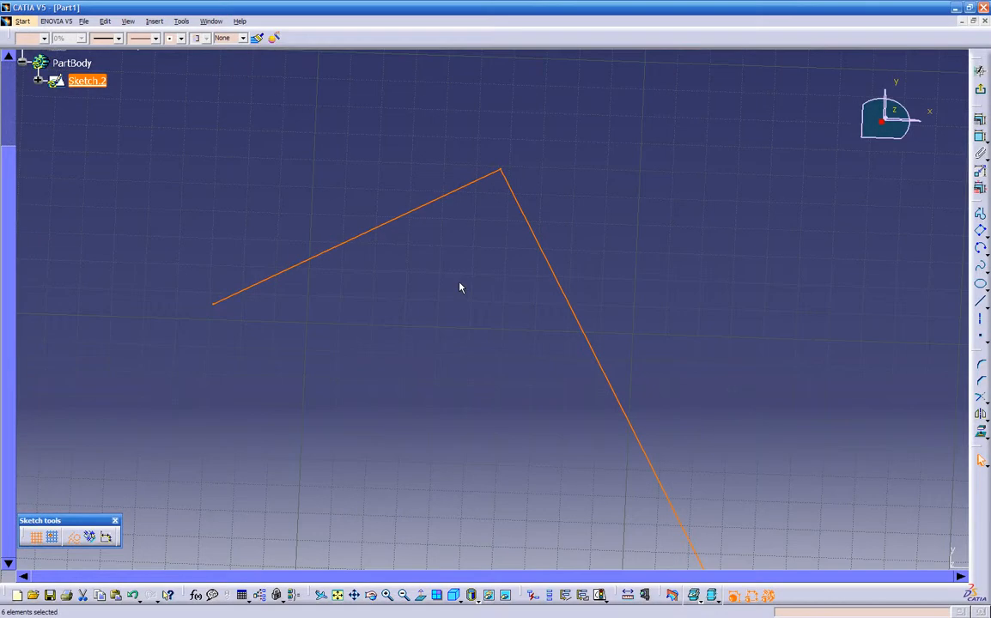
Mirror the two connected lines about the sketch's vertical axis.
mouse_move(457, 280)
middle_down()
mouse_move(407, 327)
mouse_move(462, 305)
mouse_move(480, 278)
mouse_move(472, 316)
mouse_move(593, 310)
mouse_move(440, 250)
mouse_move(459, 321)
mouse_move(531, 275)
mouse_move(522, 225)
mouse_move(484, 274)
mouse_move(425, 235)
mouse_move(504, 347)
mouse_move(431, 318)
mouse_move(419, 274)
mouse_move(484, 269)
middle_up()
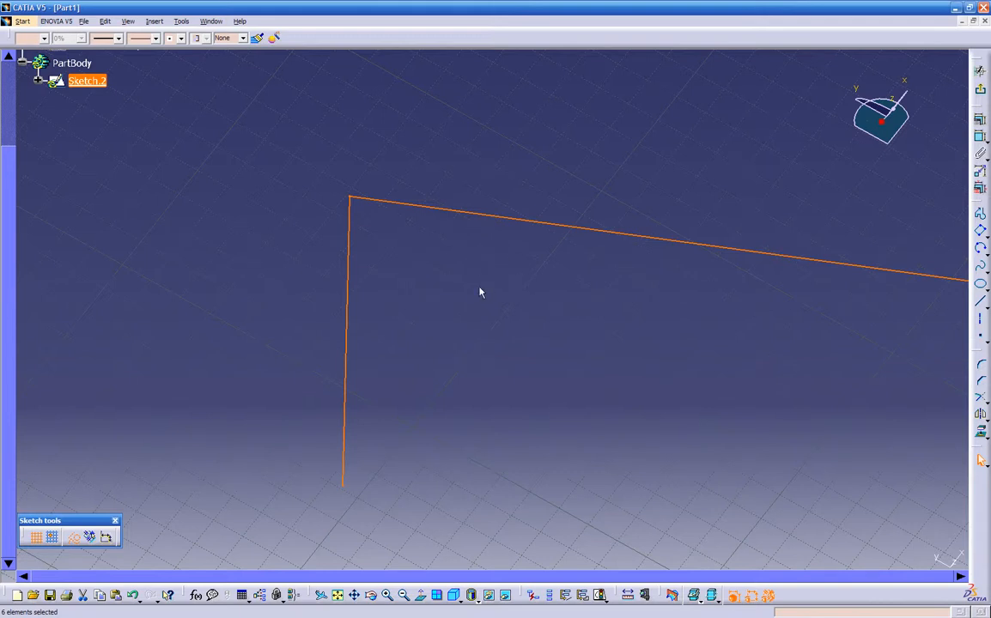
mouse_move(458, 285)
middle_down()
mouse_move(334, 303)
mouse_move(503, 276)
mouse_move(533, 310)
mouse_move(424, 313)
mouse_move(474, 300)
middle_up()
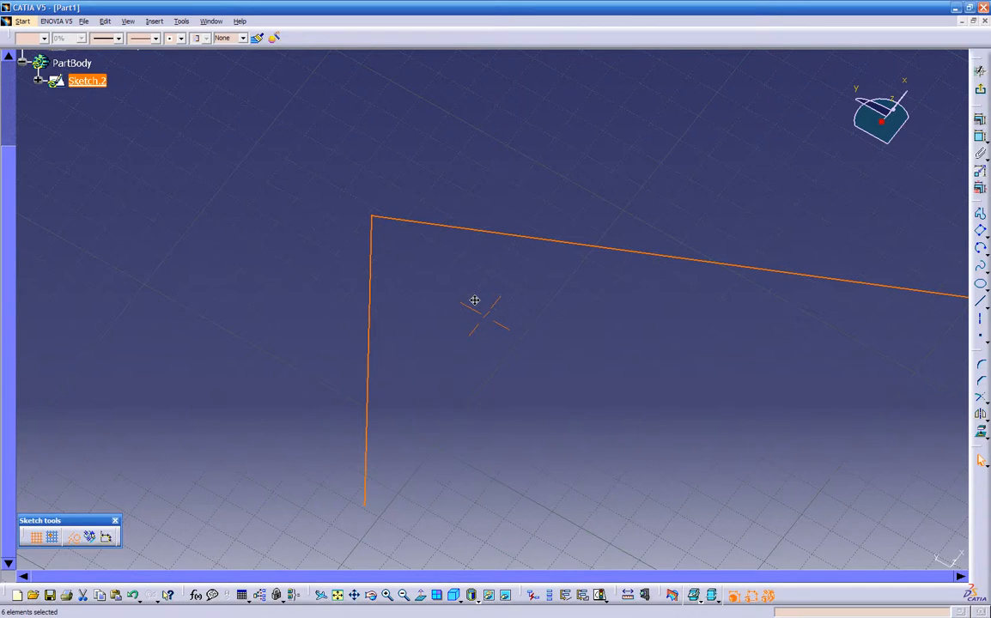
mouse_move(473, 300)
middle_down()
mouse_move(480, 398)
mouse_move(534, 279)
mouse_move(530, 332)
mouse_move(551, 358)
mouse_move(476, 400)
mouse_move(421, 312)
mouse_move(467, 299)
mouse_move(546, 307)
mouse_move(521, 346)
mouse_move(468, 269)
mouse_move(460, 298)
mouse_move(471, 275)
mouse_move(522, 240)
mouse_move(499, 327)
mouse_move(499, 199)
mouse_move(517, 370)
mouse_move(520, 329)
mouse_move(491, 468)
mouse_move(426, 348)
mouse_move(602, 471)
mouse_move(550, 372)
mouse_move(477, 354)
mouse_move(518, 408)
middle_up()
click(421, 595)
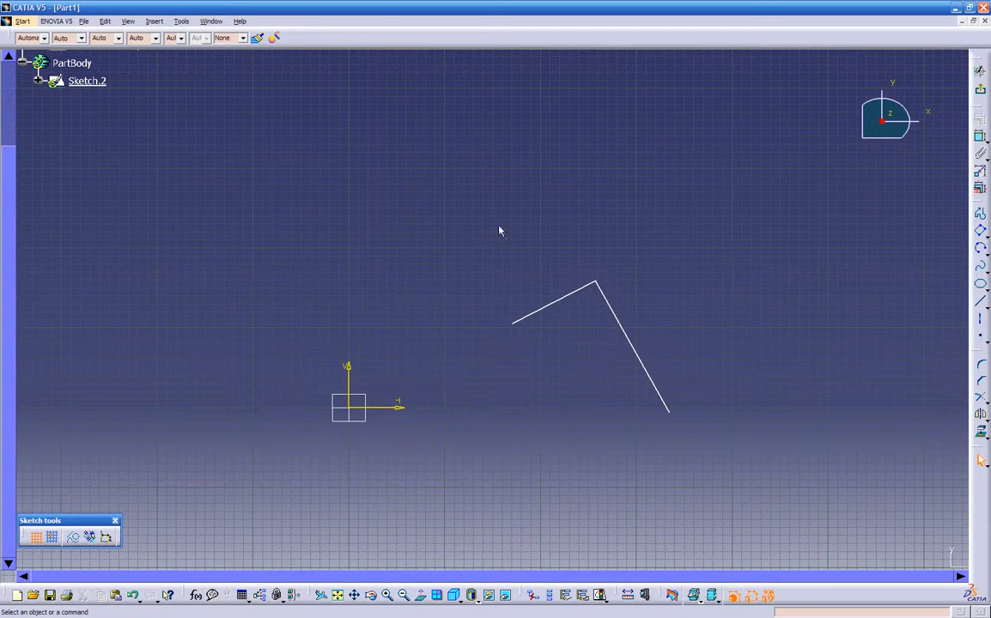
drag(477, 212, 749, 478)
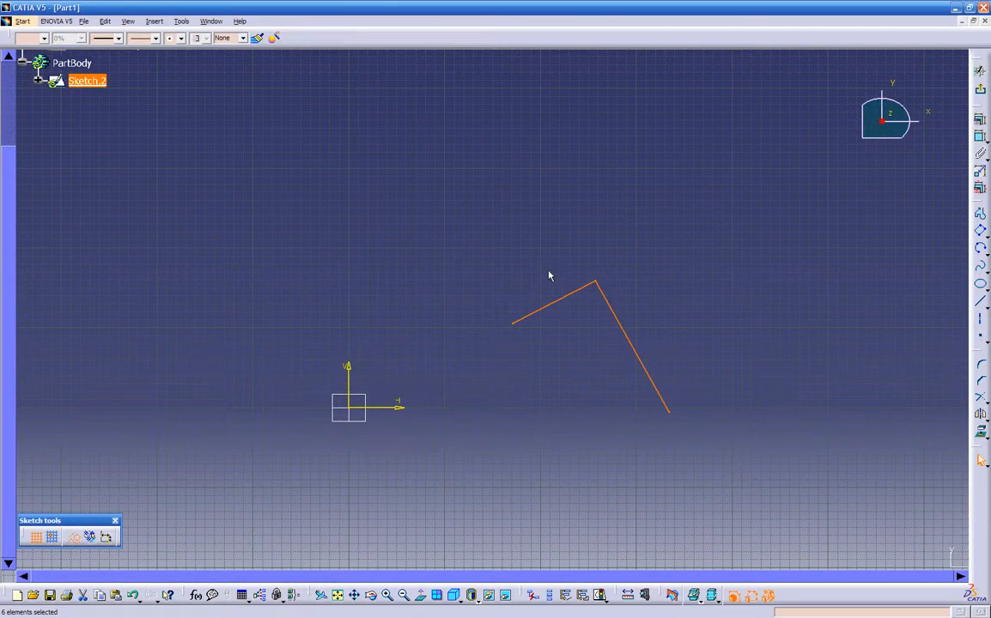
click(981, 415)
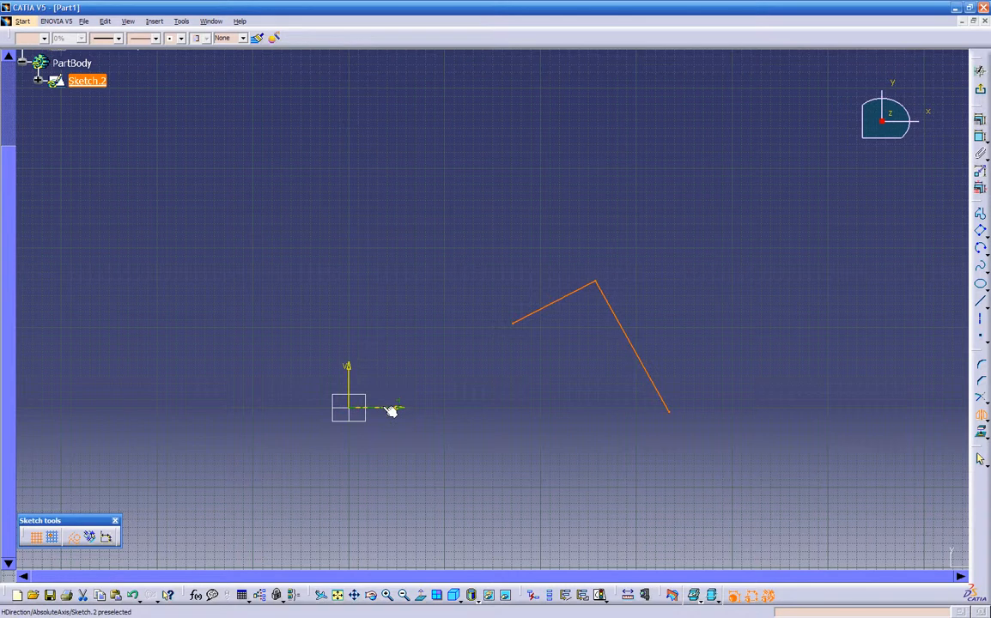
click(346, 375)
middle_drag(317, 401, 361, 396)
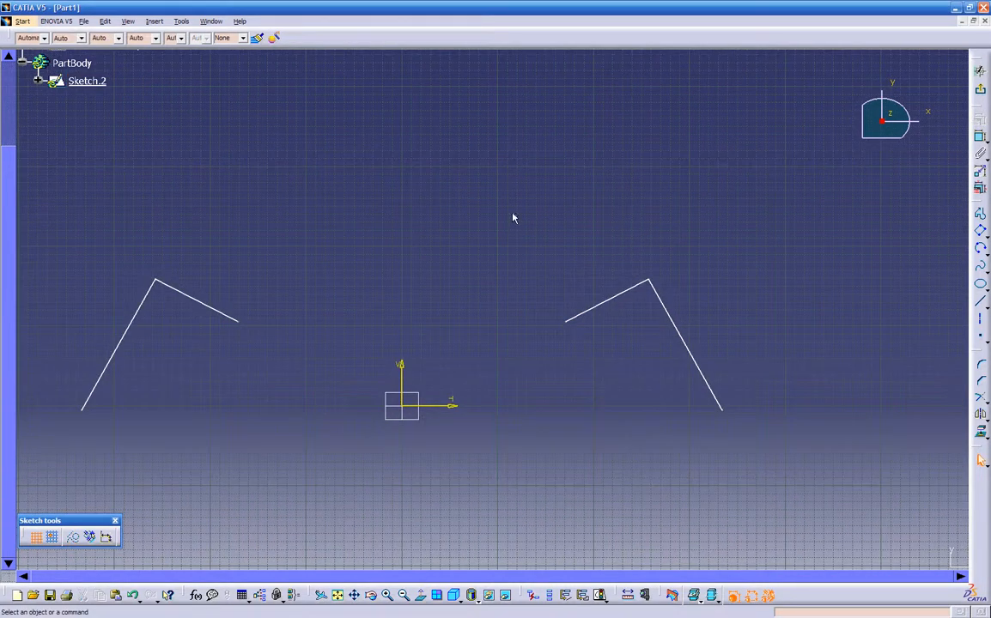
Mirror the original pair of lines on the positive horizontal side about the sketch's horizontal axis.
drag(533, 196, 778, 432)
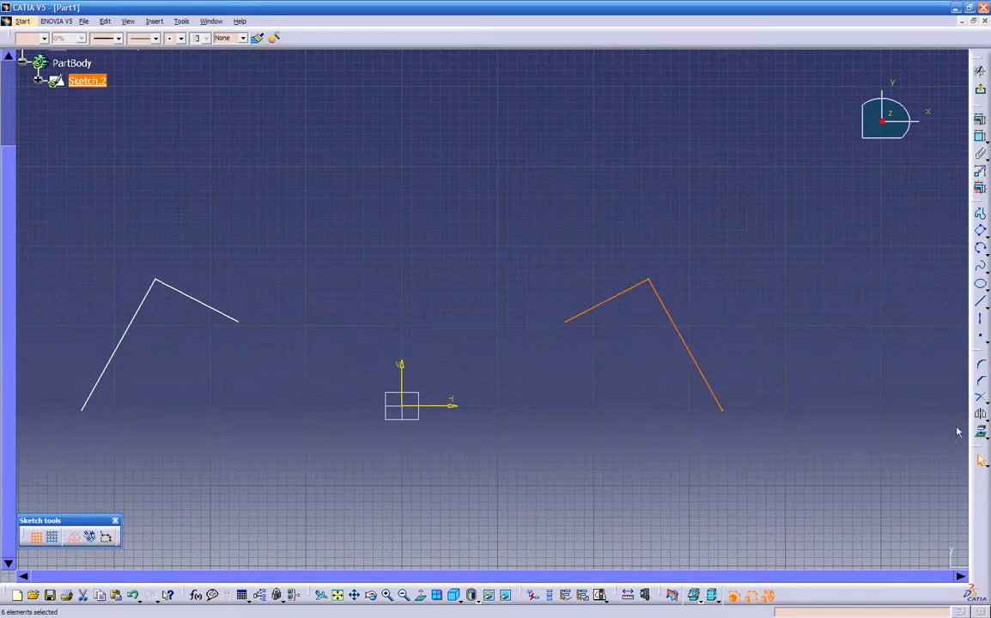
click(979, 412)
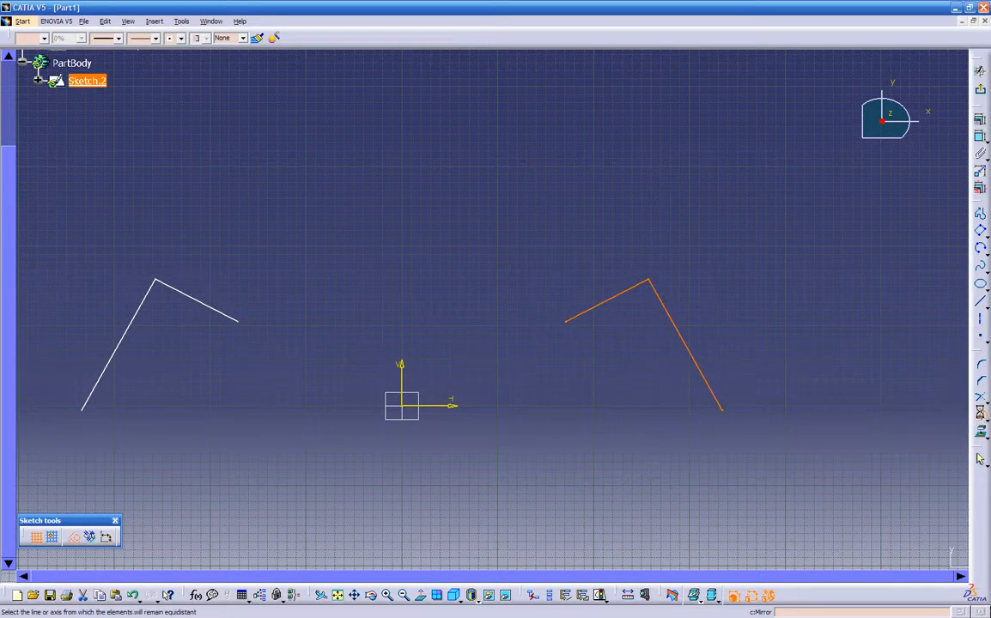
click(452, 404)
mouse_move(552, 418)
middle_down()
mouse_move(605, 437)
mouse_move(549, 430)
middle_up()
Draw a long slanted axis line beyond the outer corner of the four-line shape.
click(979, 319)
click(769, 210)
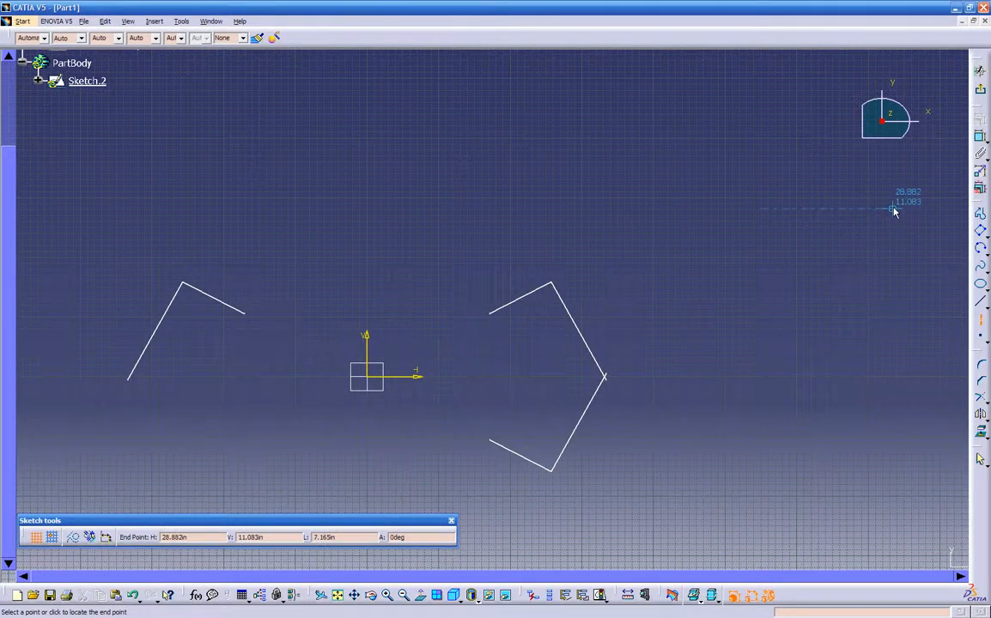
mouse_move(588, 530)
middle_down()
mouse_move(620, 455)
mouse_move(630, 471)
middle_up()
mouse_move(618, 512)
middle_down()
mouse_move(651, 468)
mouse_move(646, 494)
middle_up()
click(633, 488)
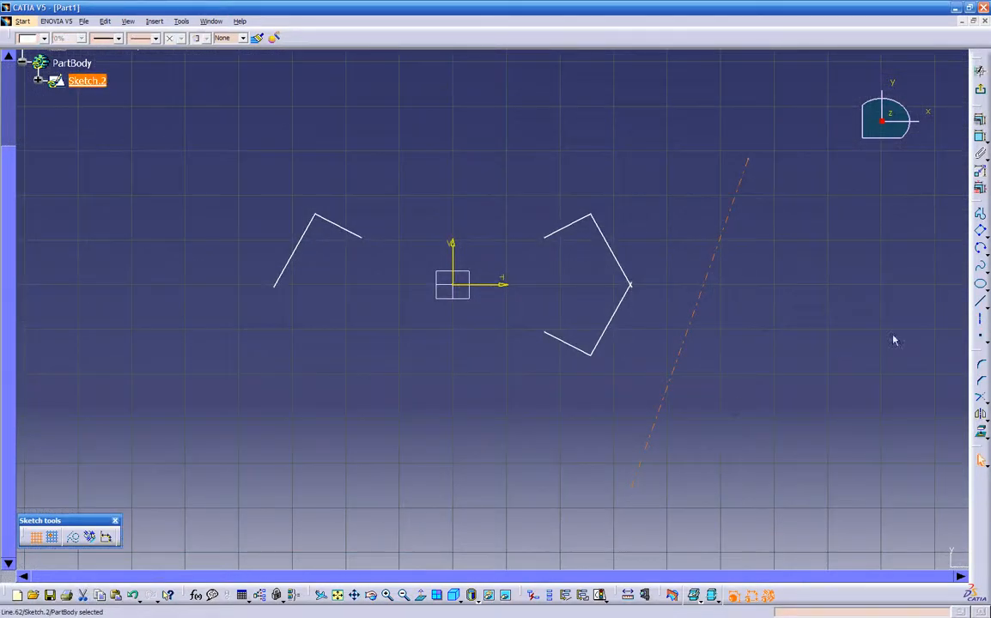
Draw a long, nearly vertical solid line beyond the outer side of the mirrored two-line pair.
click(980, 305)
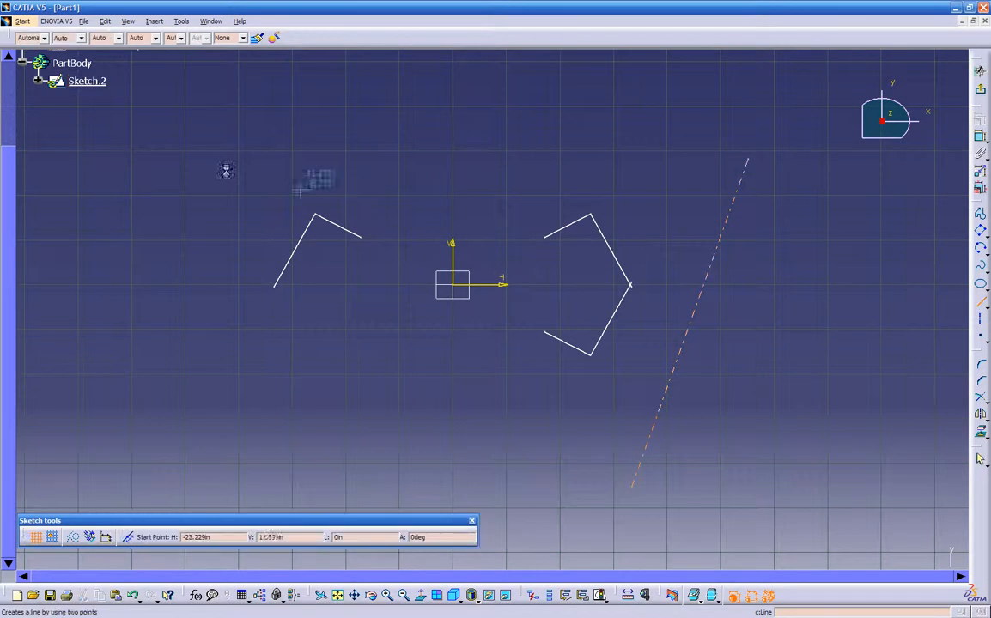
click(161, 109)
click(150, 377)
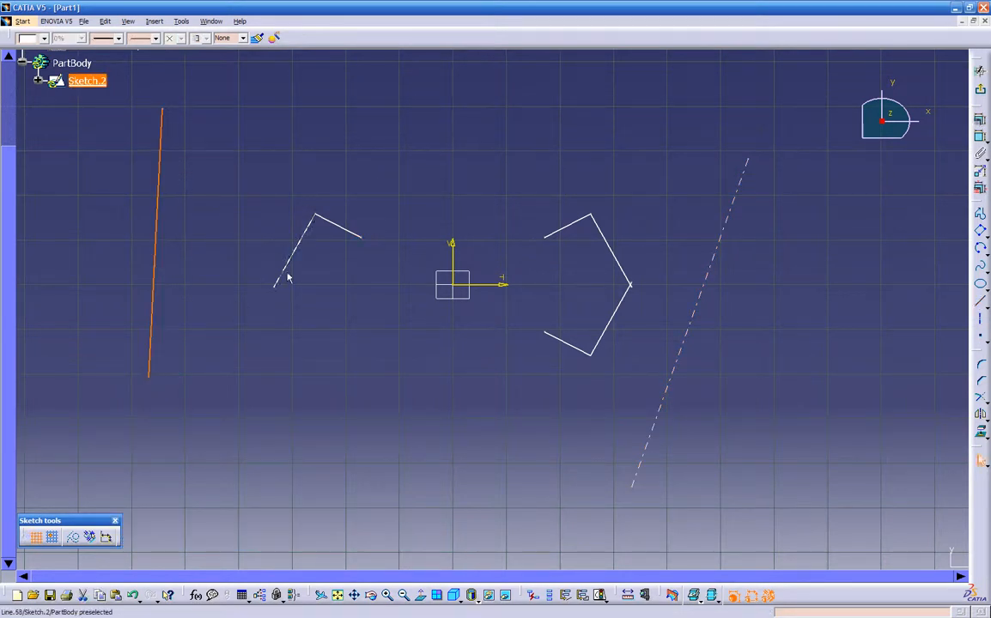
Mirror the two-line pair about the nearly vertical solid line.
drag(245, 155, 389, 358)
click(979, 415)
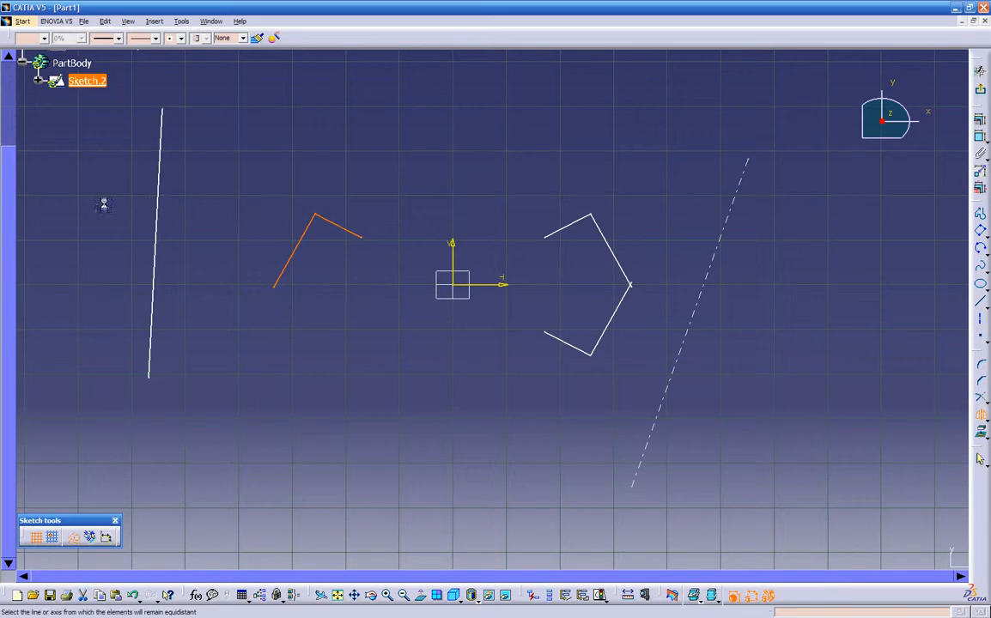
click(159, 189)
mouse_move(188, 247)
middle_down()
mouse_move(195, 327)
mouse_move(380, 394)
mouse_move(483, 281)
middle_up()
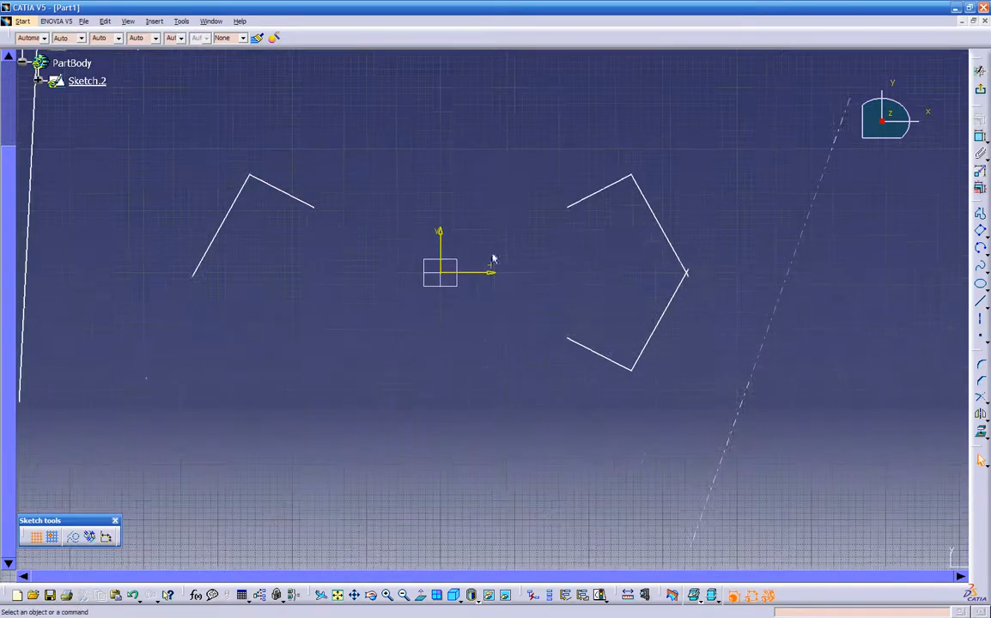
Mirror the four-line shape about the slanted axis line.
drag(531, 105, 735, 394)
click(977, 414)
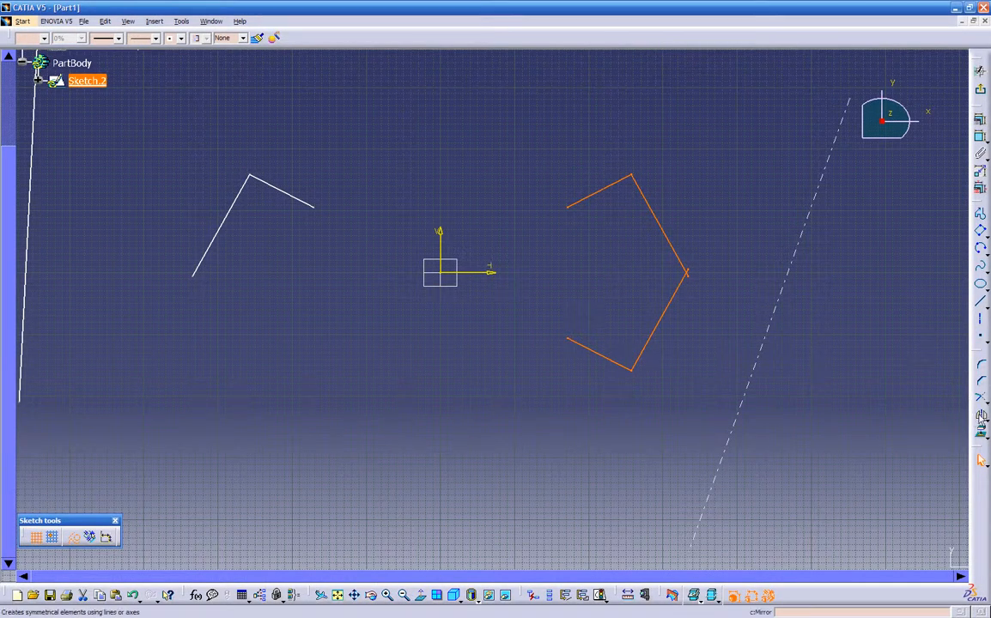
click(773, 315)
middle_drag(815, 371, 772, 408)
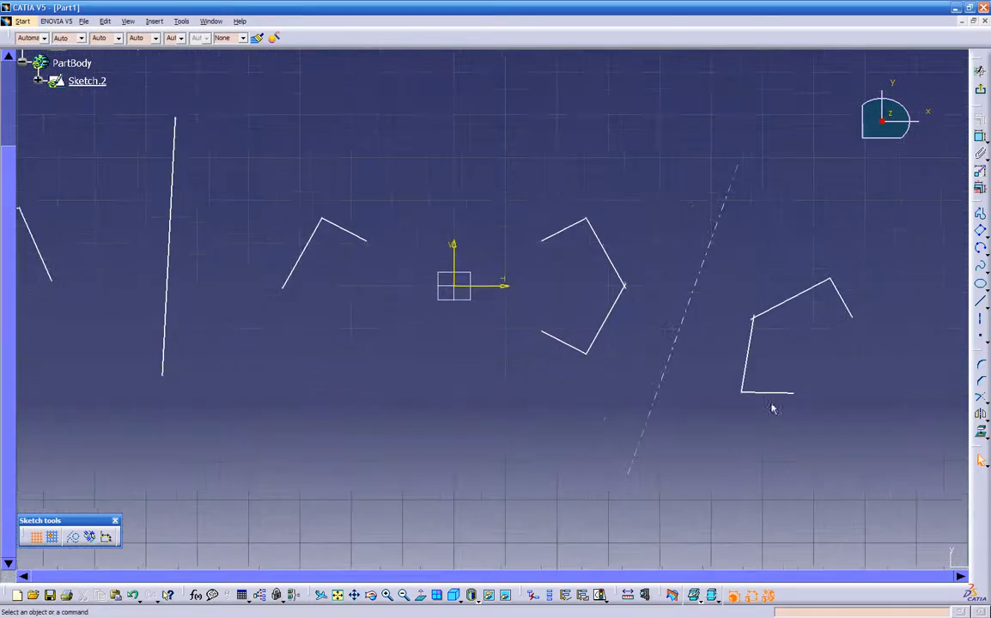
Delete the mirrored copy of the four-line shape beyond the slanted axis line.
click(984, 419)
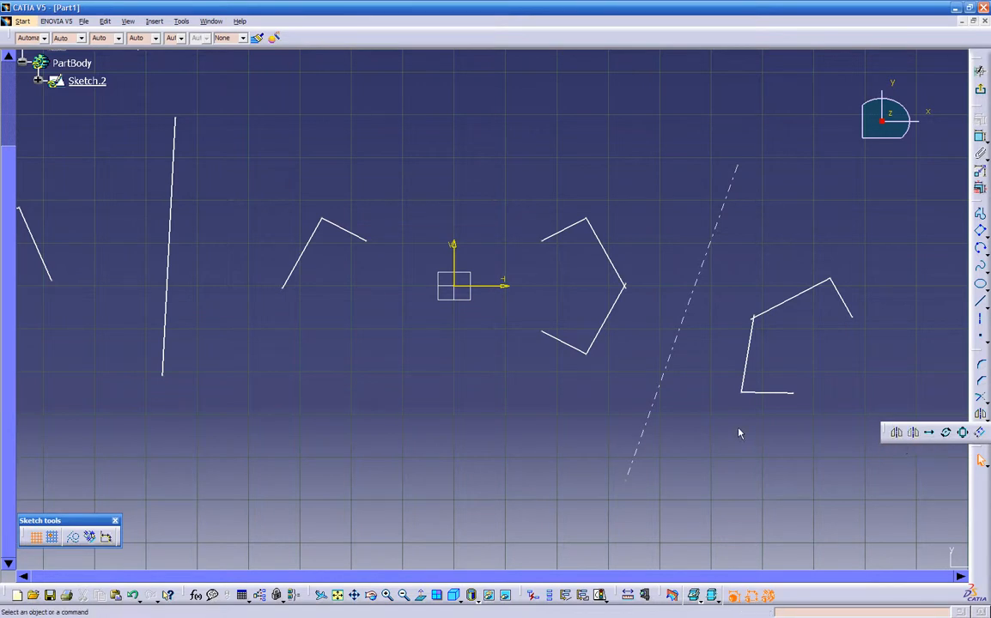
mouse_move(733, 449)
middle_down()
mouse_move(731, 426)
mouse_move(634, 422)
middle_up()
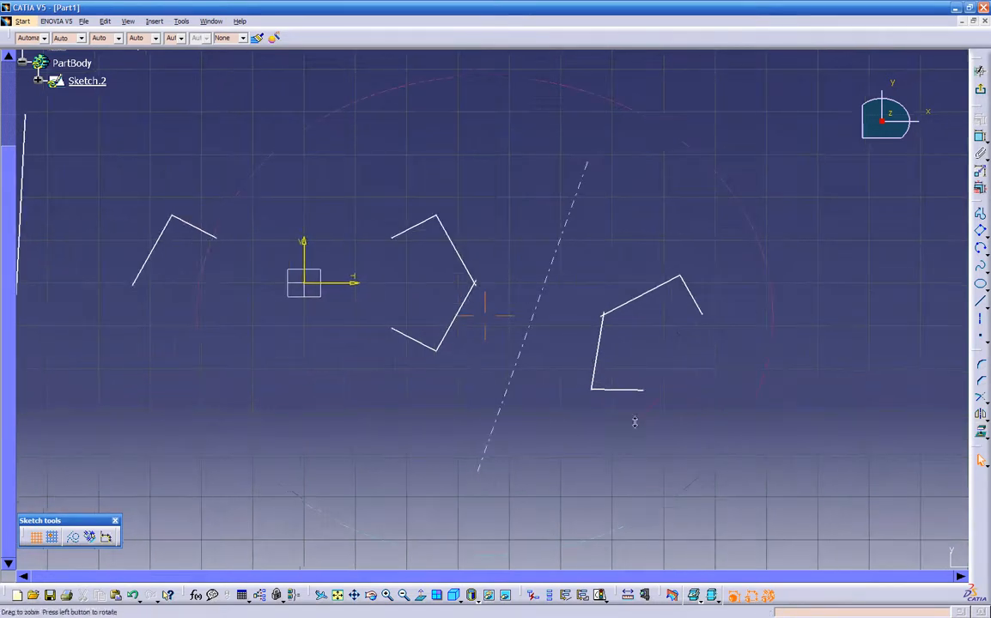
drag(592, 207, 758, 446)
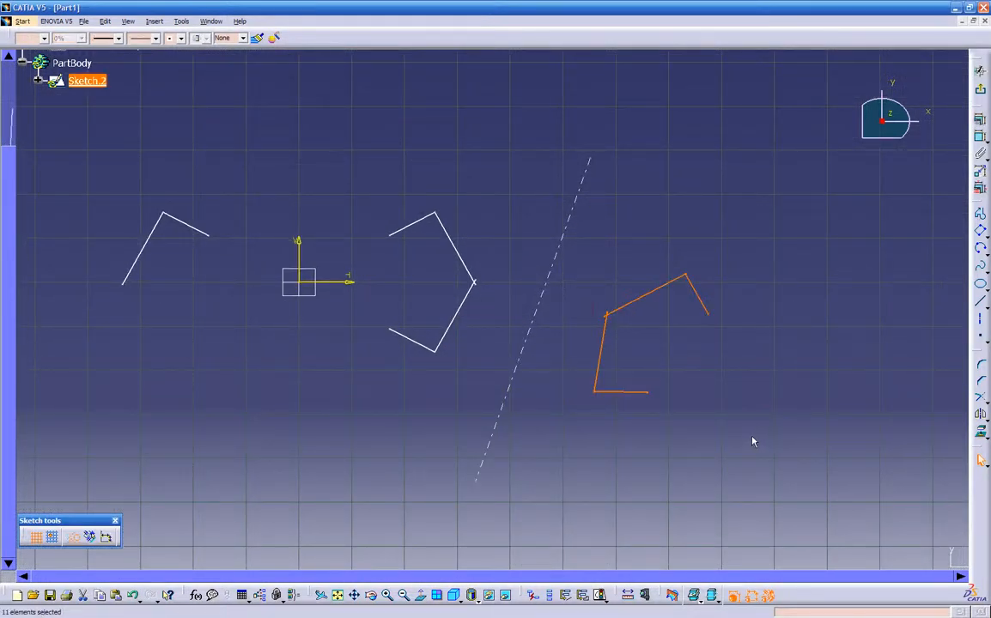
key(Delete)
Move the four-line shape to the other side of the slanted axis line with Symmetry, without duplicating it.
drag(383, 228, 491, 365)
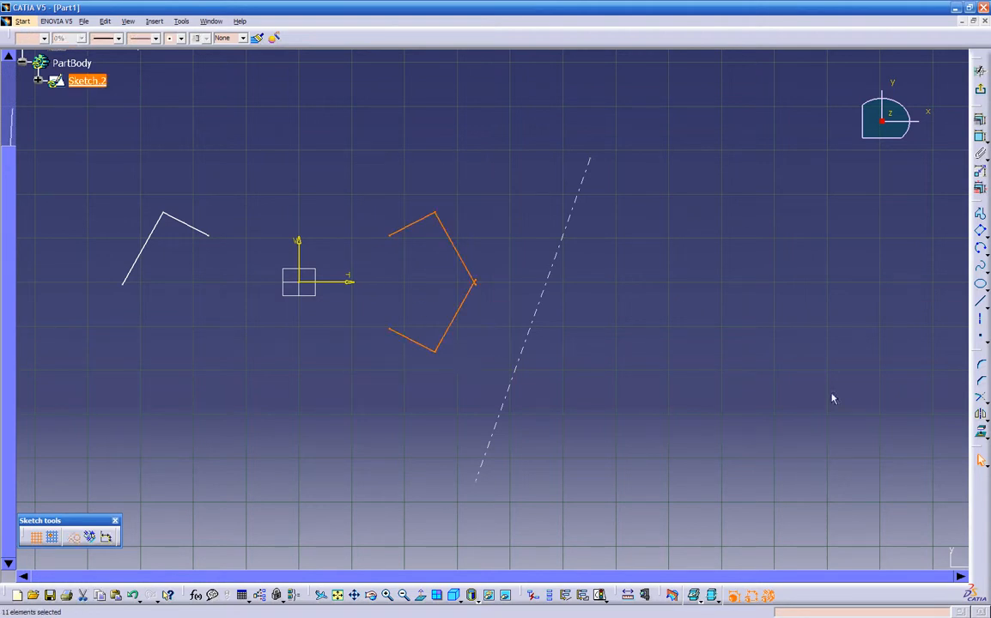
click(984, 418)
click(915, 426)
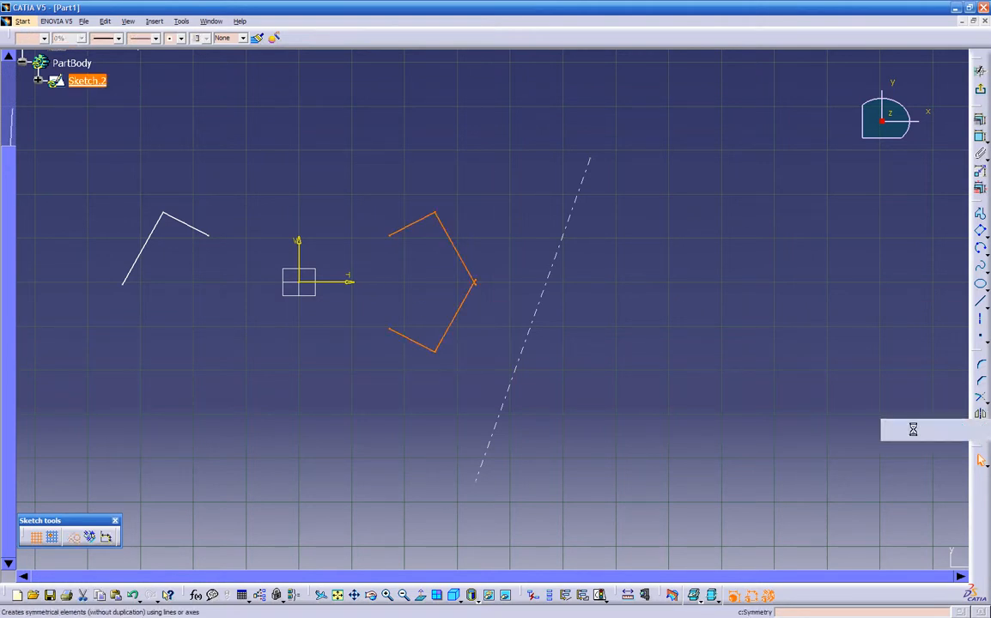
click(543, 287)
mouse_move(599, 433)
middle_down()
mouse_move(639, 378)
mouse_move(621, 429)
mouse_move(674, 426)
mouse_move(648, 461)
mouse_move(659, 452)
middle_up()
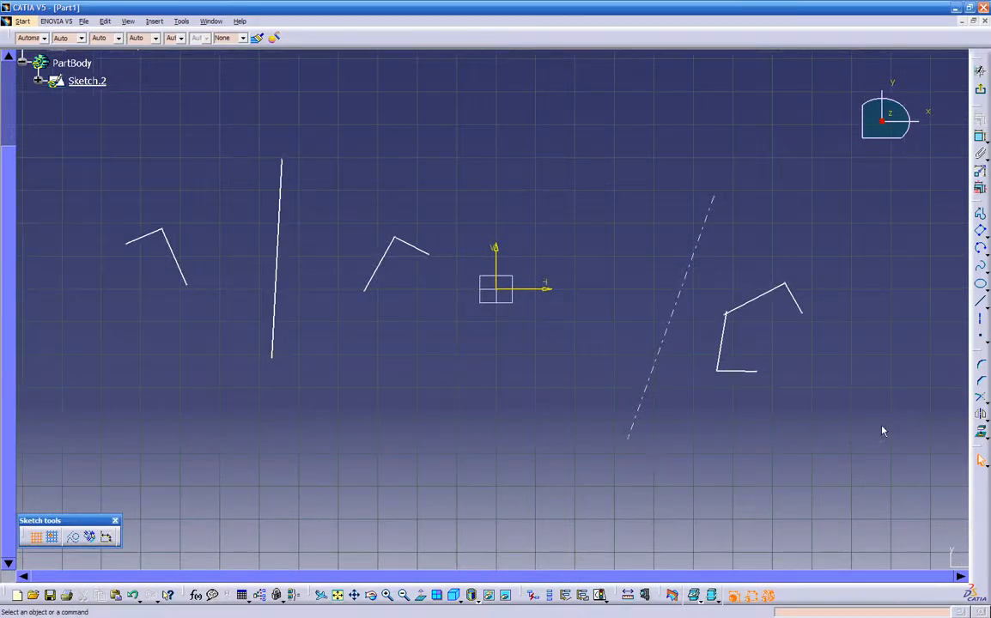
Translate one duplicate of the four-line shape by 10 in, starting from the free end of its short upper line and going horizontally outward.
click(986, 402)
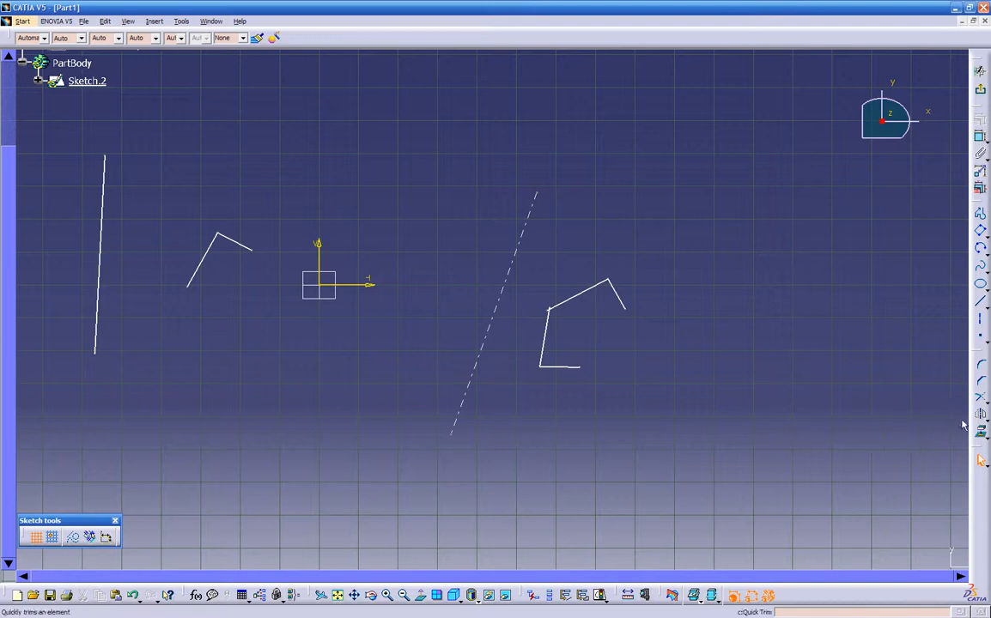
click(984, 418)
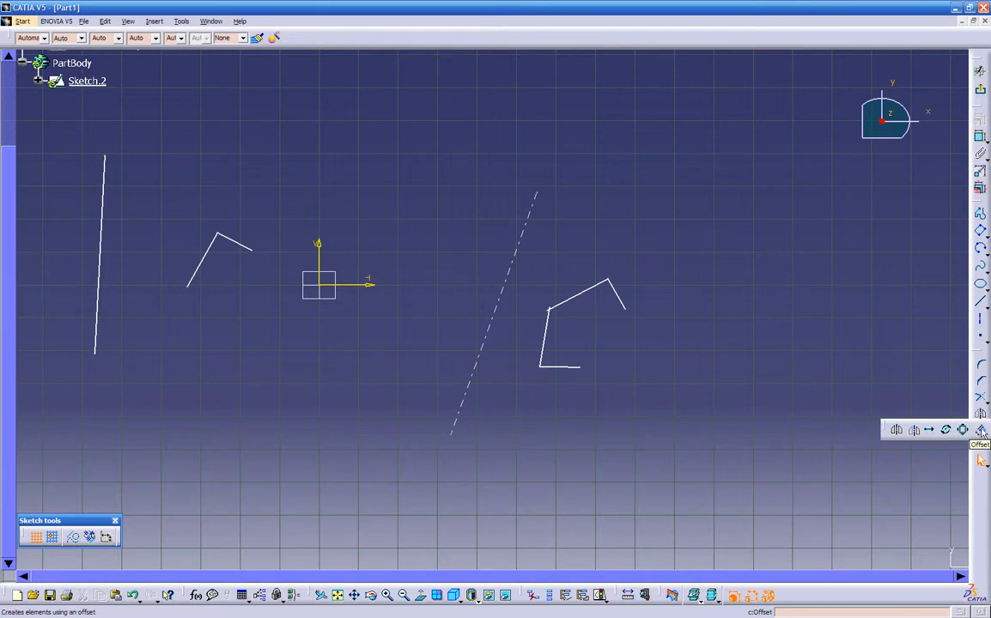
click(931, 431)
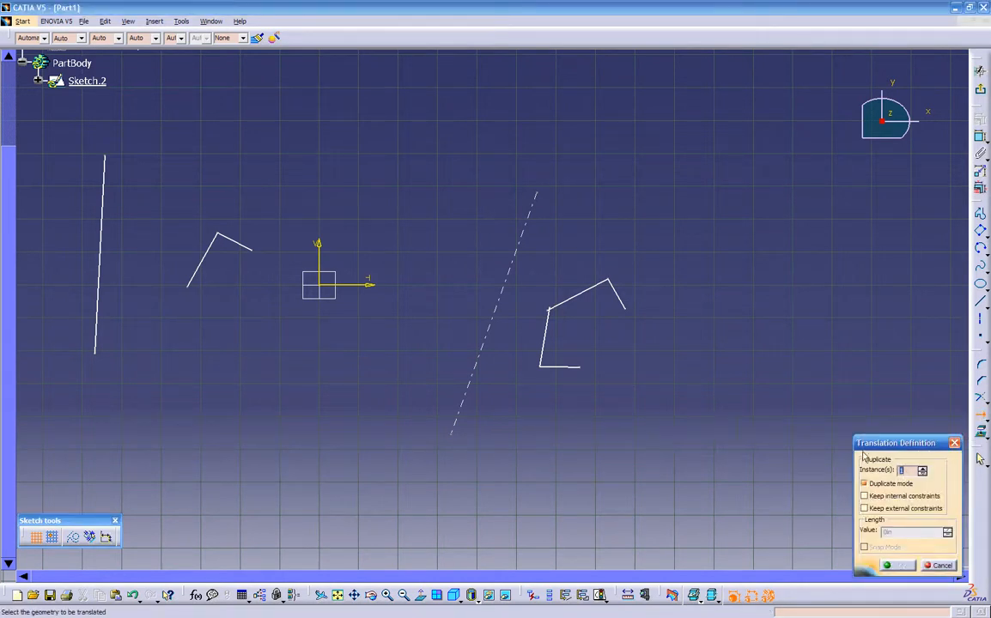
drag(530, 252, 604, 384)
drag(687, 421, 688, 418)
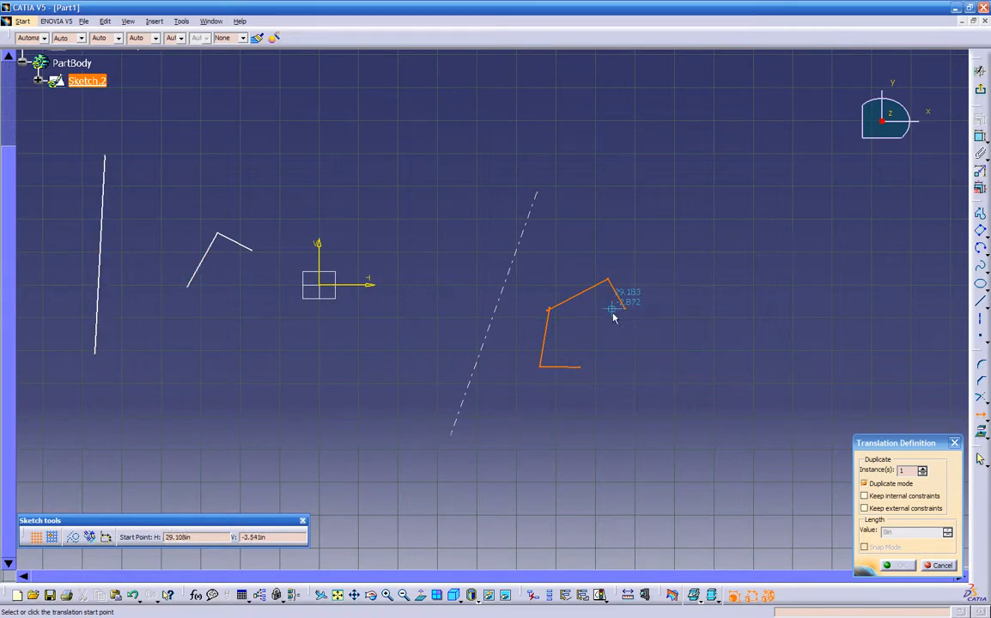
mouse_move(576, 330)
middle_down()
mouse_move(447, 333)
mouse_move(491, 214)
middle_up()
middle_drag(393, 351, 512, 334)
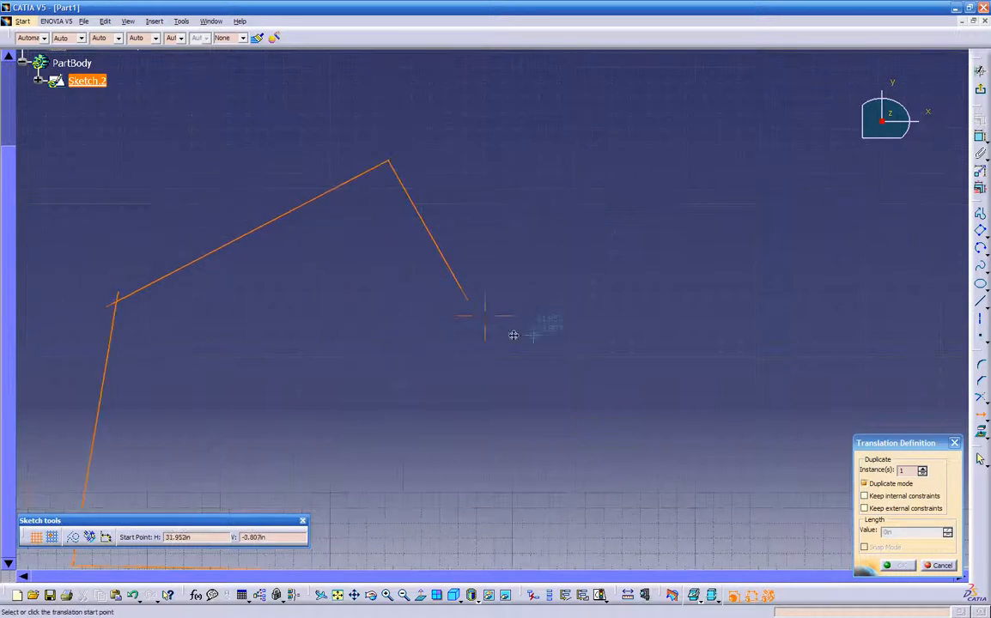
click(471, 301)
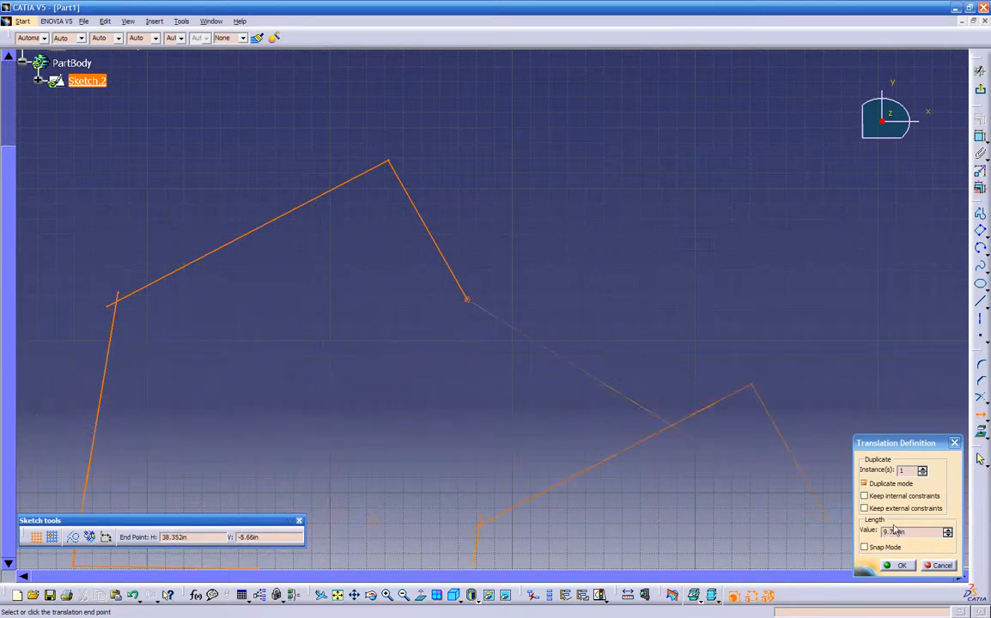
drag(912, 533, 881, 533)
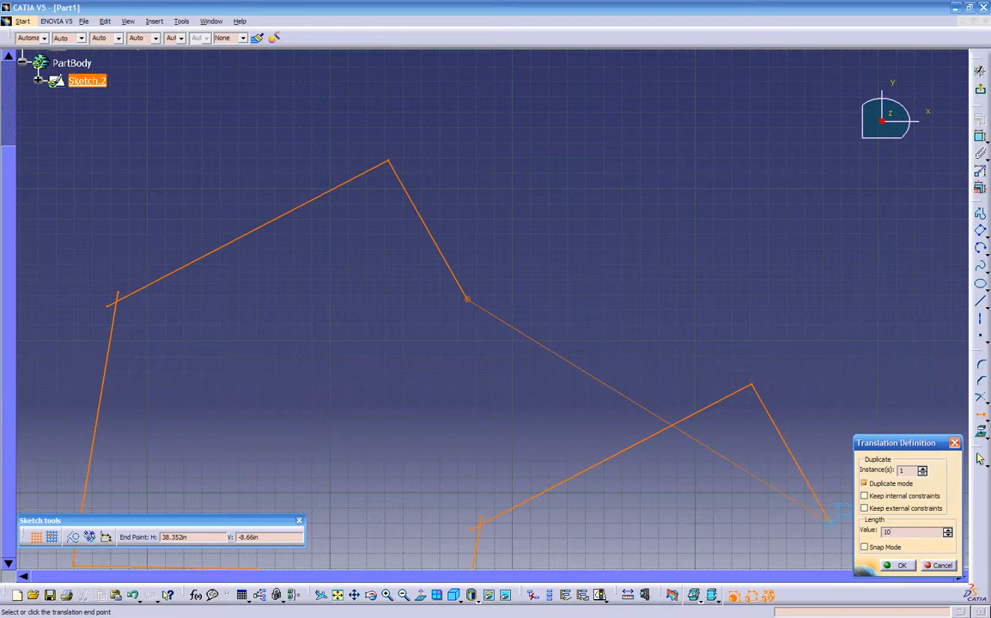
key(Return)
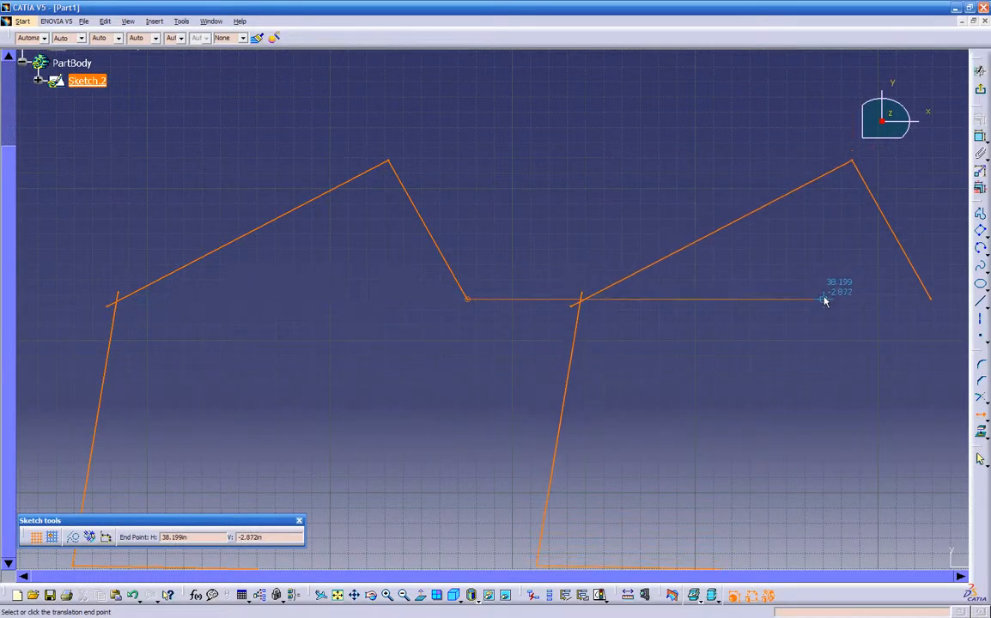
mouse_move(842, 323)
middle_down()
mouse_move(672, 297)
mouse_move(754, 250)
middle_up()
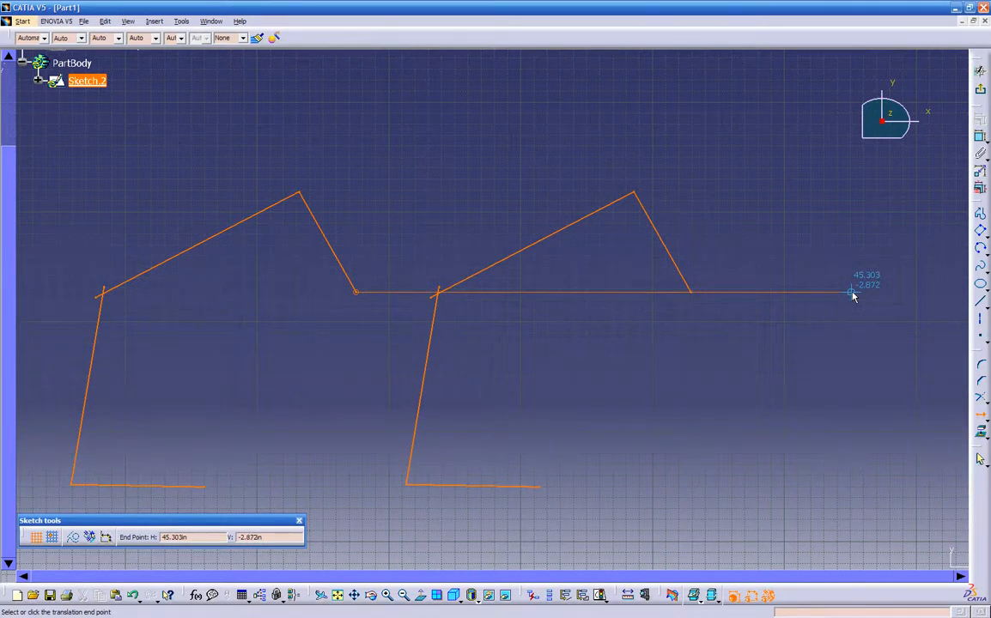
click(851, 294)
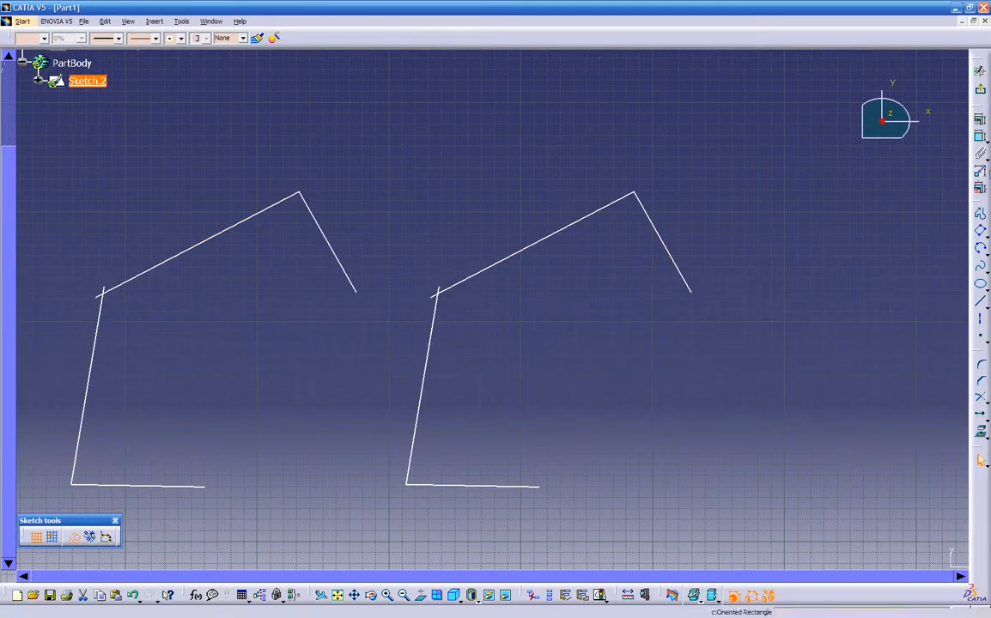
Dimension the distance between the free ends of the original and translated shapes' short upper lines, placing the dimension below them.
click(980, 138)
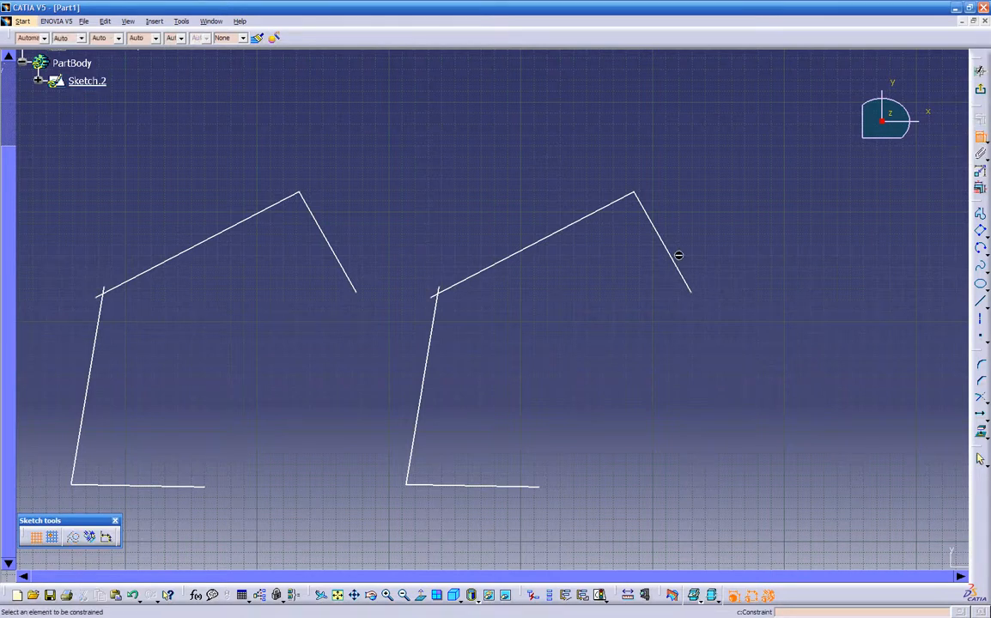
click(359, 294)
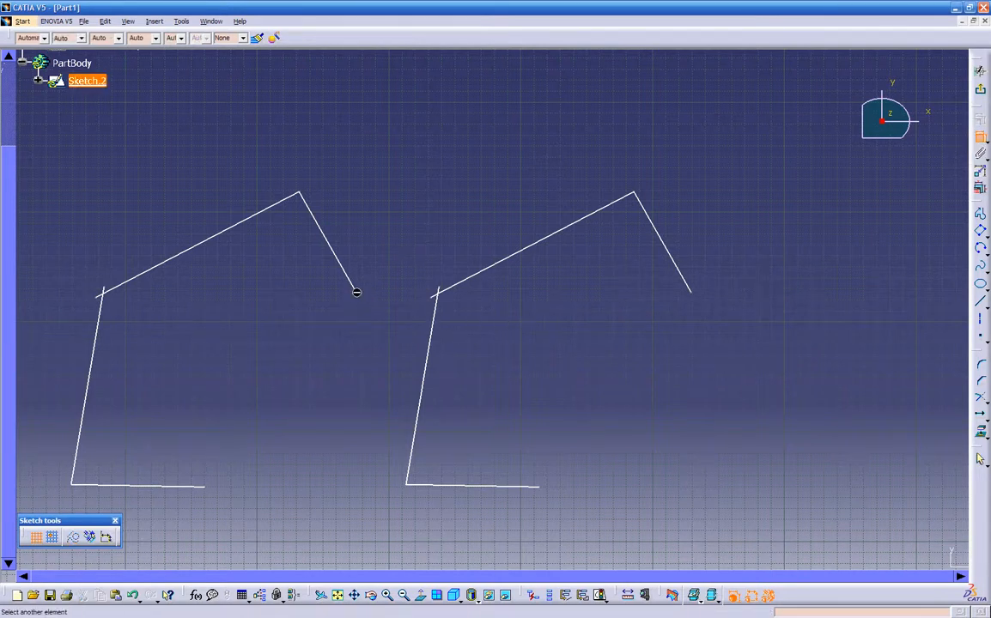
click(692, 295)
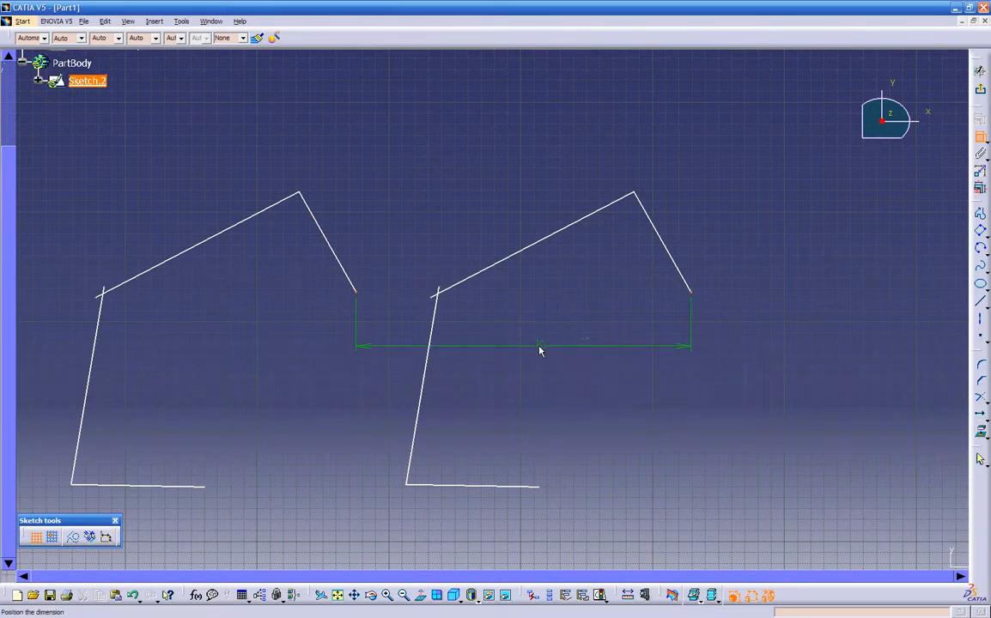
click(534, 348)
Delete all sketched geometry on both sides of the origin, including the slanted axis line and the distance dimension.
mouse_move(626, 379)
ctrl+middle_down()
mouse_move(606, 433)
mouse_move(898, 245)
ctrl+middle_up()
ctrl+middle_drag(624, 329, 654, 453)
drag(414, 120, 689, 425)
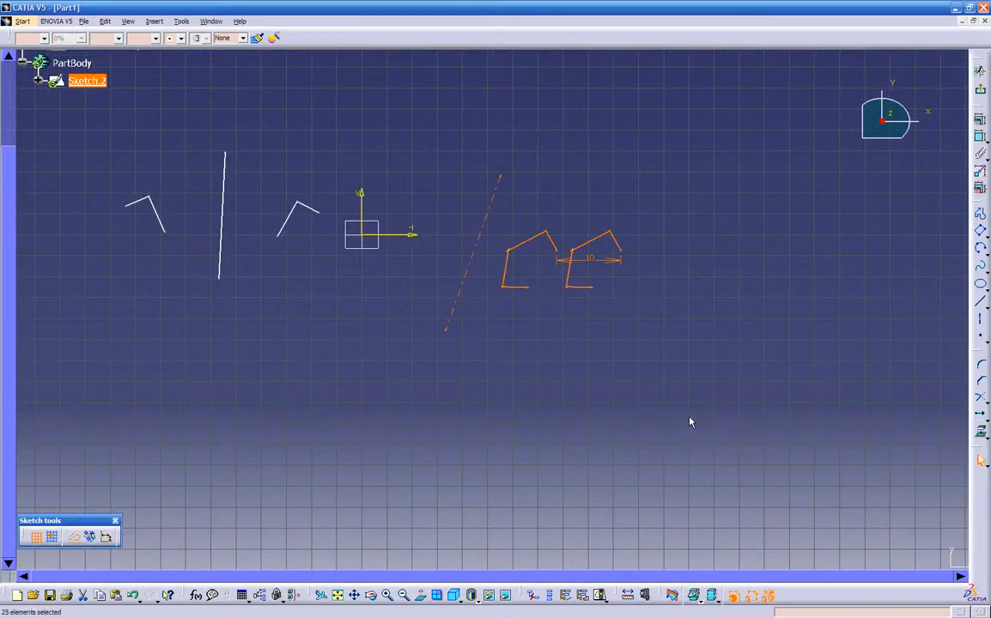
key(Delete)
drag(88, 128, 300, 316)
key(Delete)
mouse_move(344, 326)
middle_down()
mouse_move(411, 226)
mouse_move(473, 526)
middle_up()
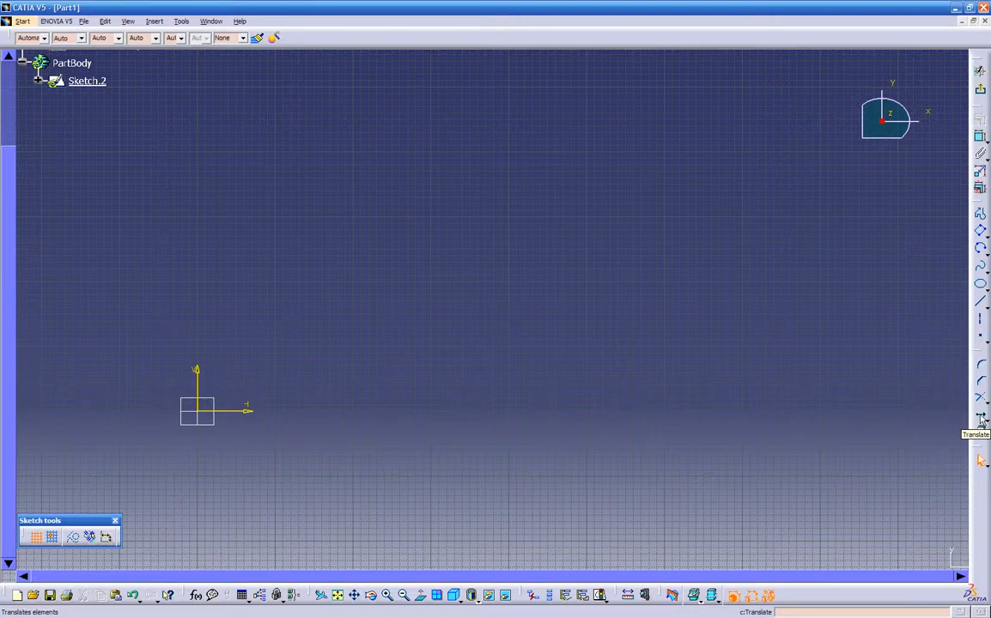
Sketch one steep slanted line beside the origin, running from its upper end down towards the origin's level.
click(980, 305)
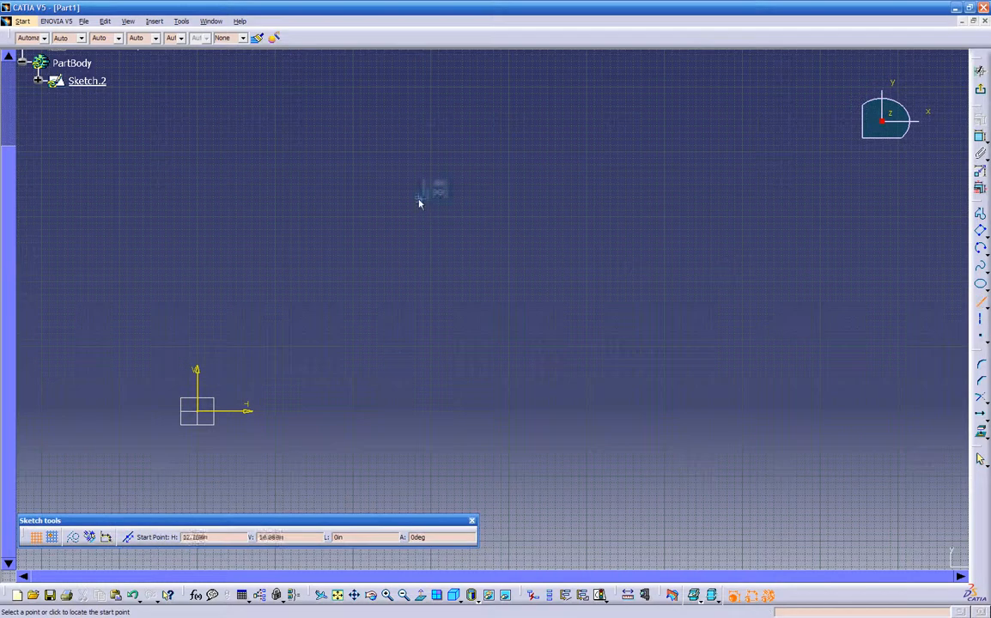
click(448, 175)
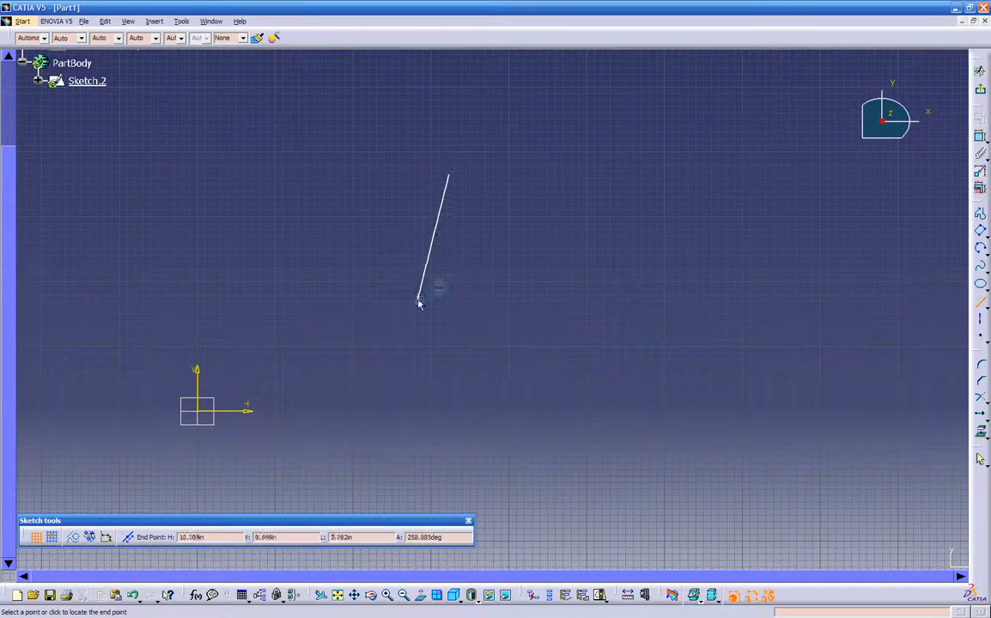
click(391, 420)
ctrl+middle_drag(579, 384, 568, 389)
middle_drag(565, 334, 511, 397)
click(509, 372)
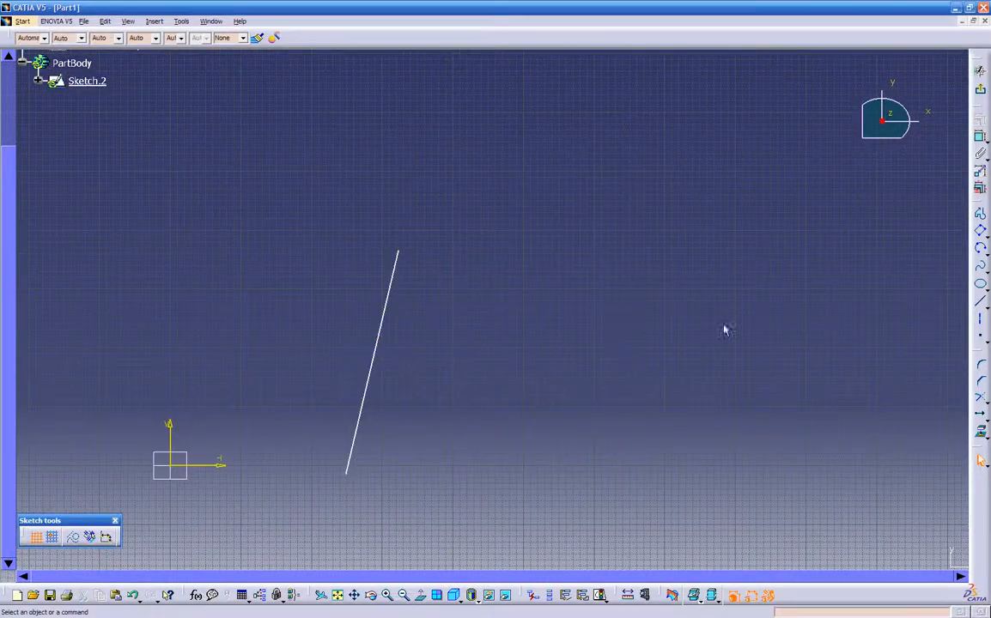
Translate one duplicate of the slanted line by 10 in, starting from its upper end and going horizontally away from the origin.
click(979, 431)
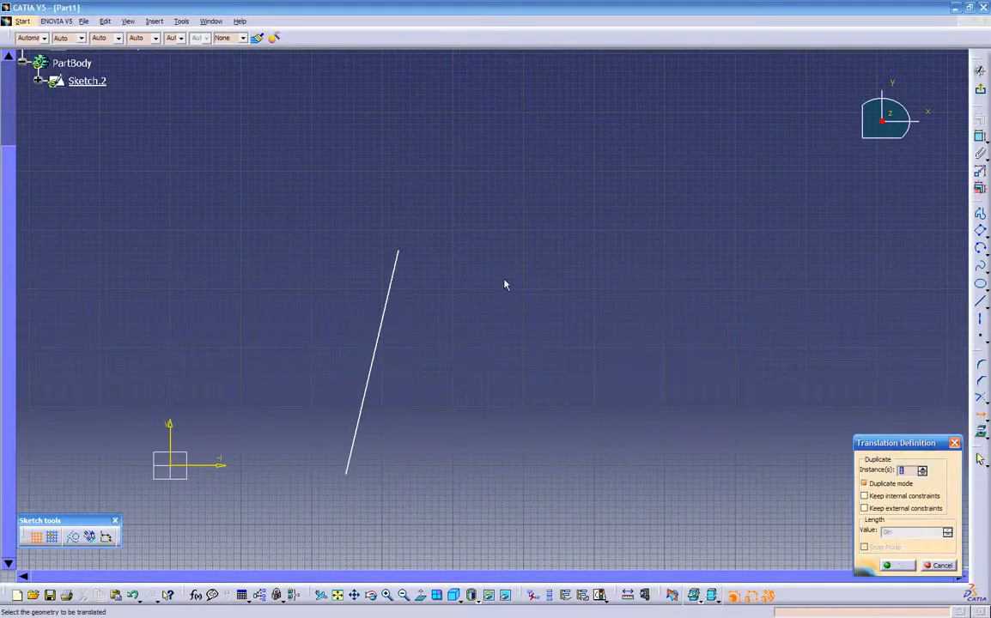
click(398, 283)
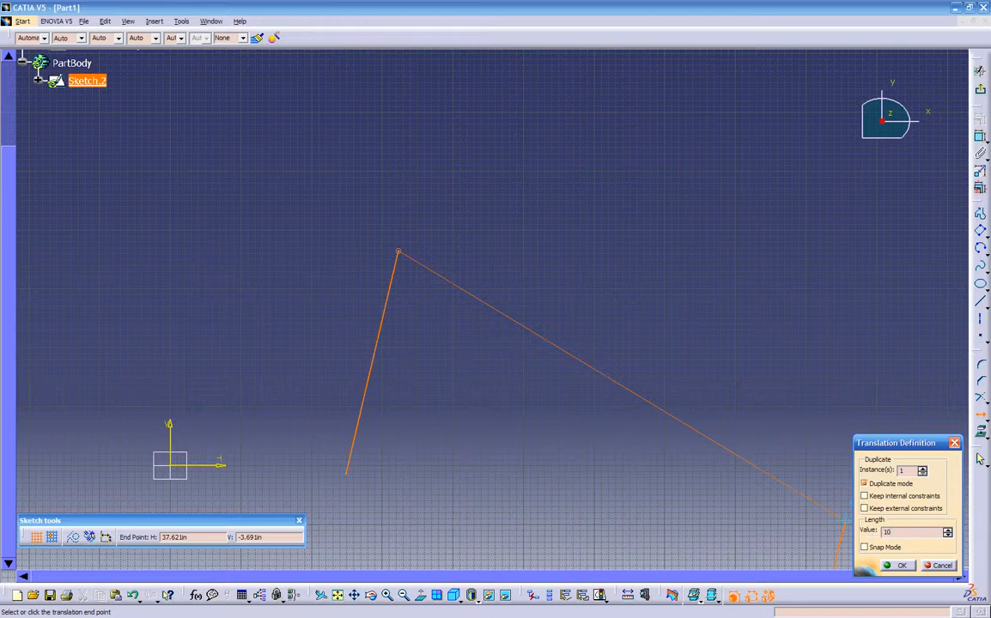
click(867, 531)
mouse_move(868, 535)
mouse_down()
mouse_move(856, 314)
mouse_move(847, 251)
mouse_move(827, 336)
mouse_move(829, 255)
mouse_up()
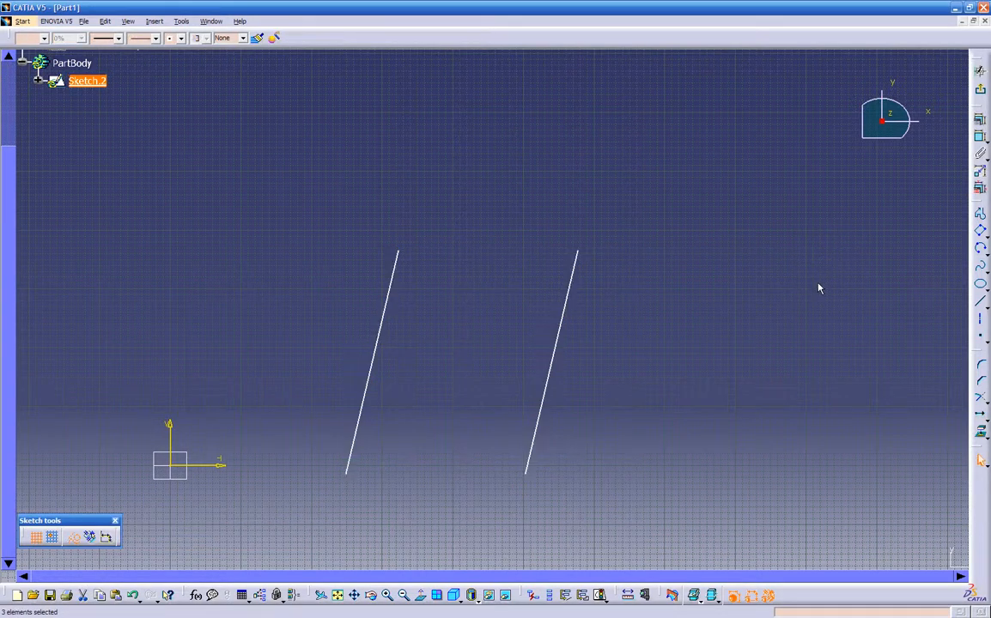
click(821, 286)
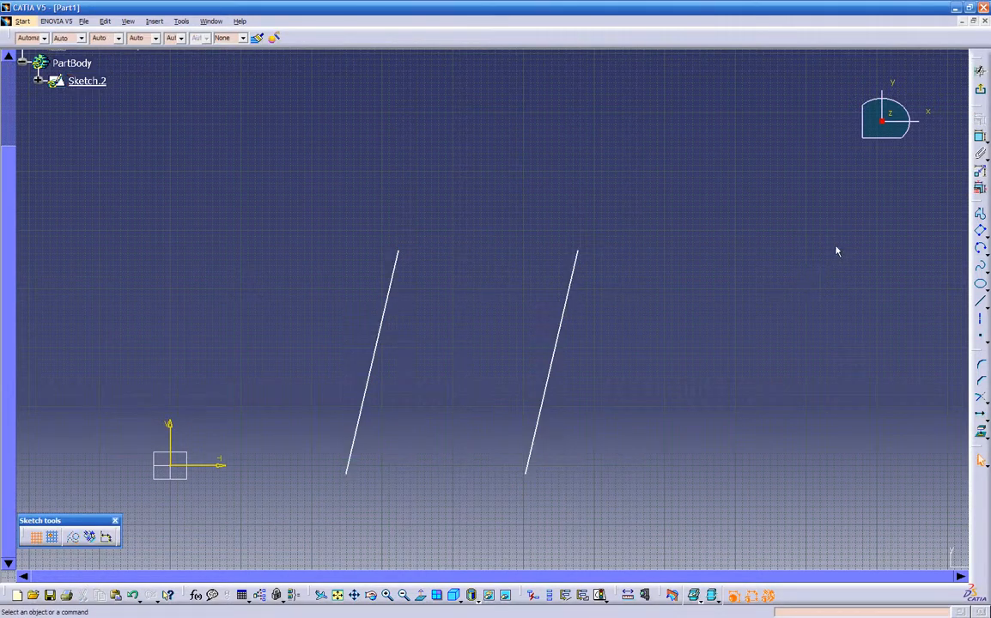
Delete the translated copy and the original slanted line.
click(568, 309)
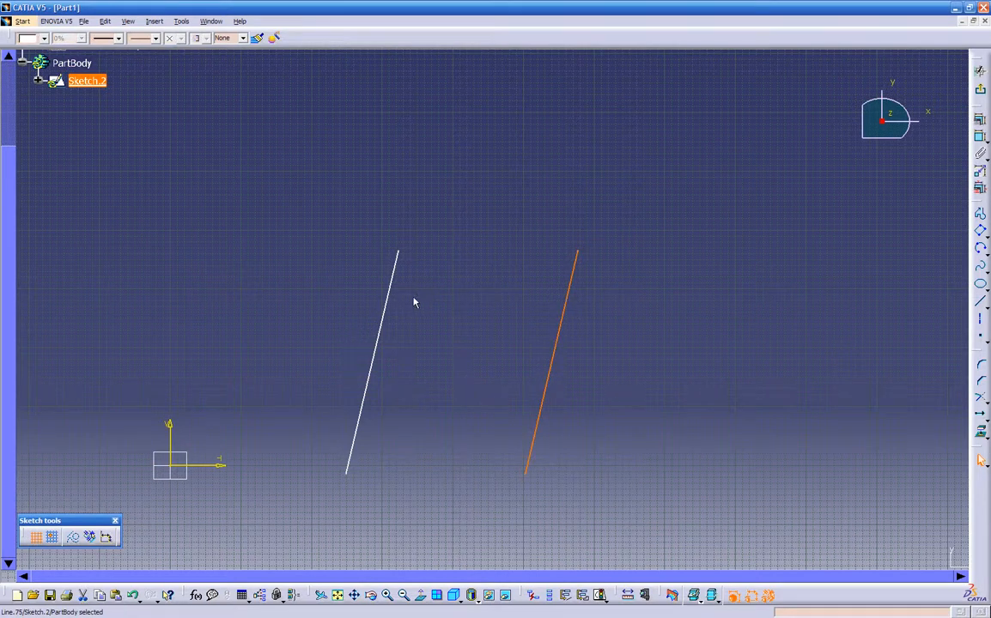
key(Delete)
click(397, 267)
key(Delete)
middle_drag(915, 466, 860, 457)
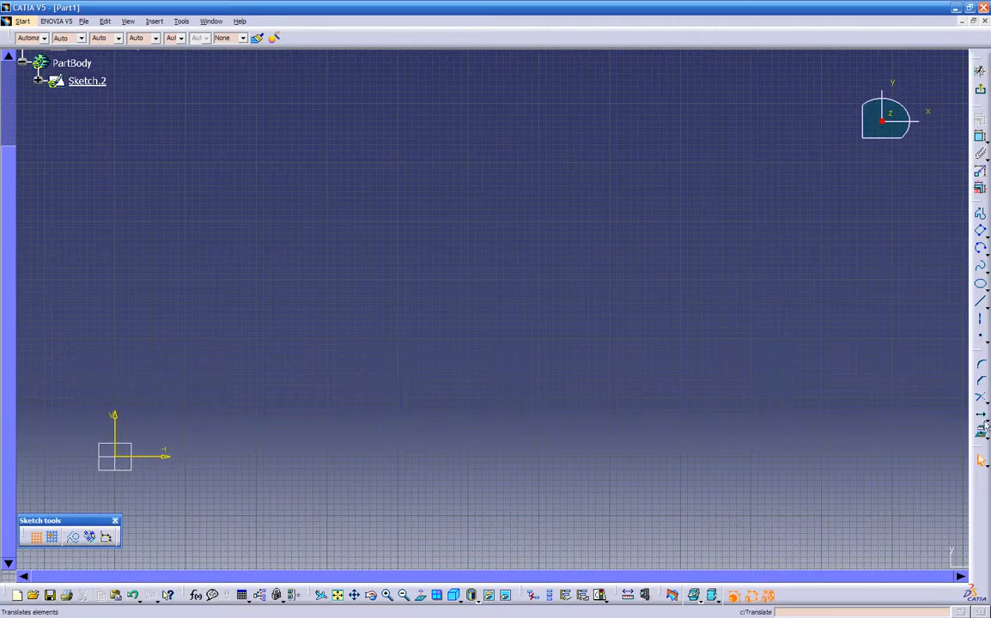
Draw a slightly tilted oriented rectangle, taller than wide, above and to the positive H side of the origin.
click(985, 420)
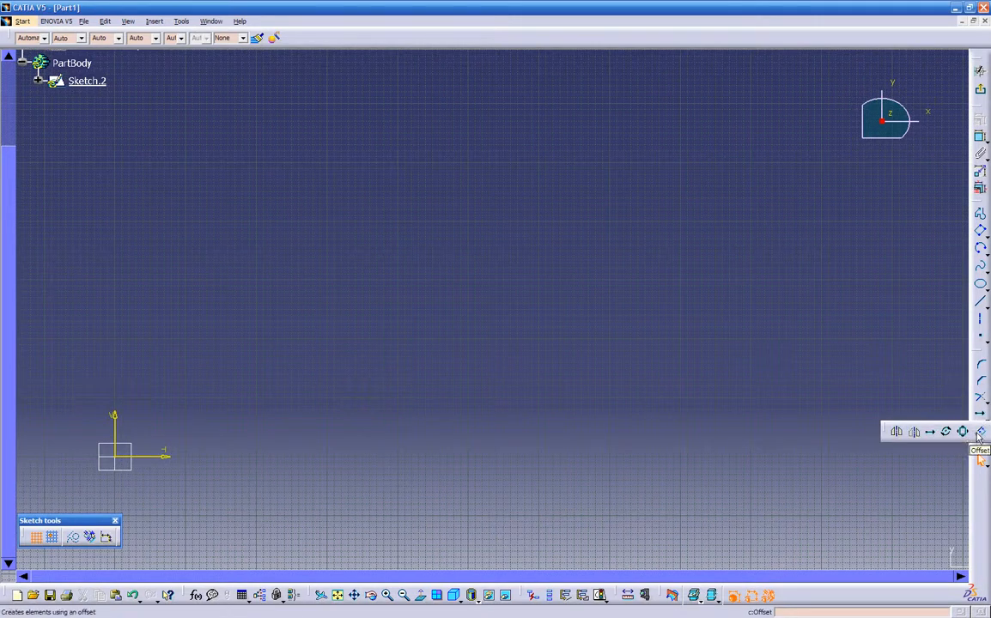
click(946, 432)
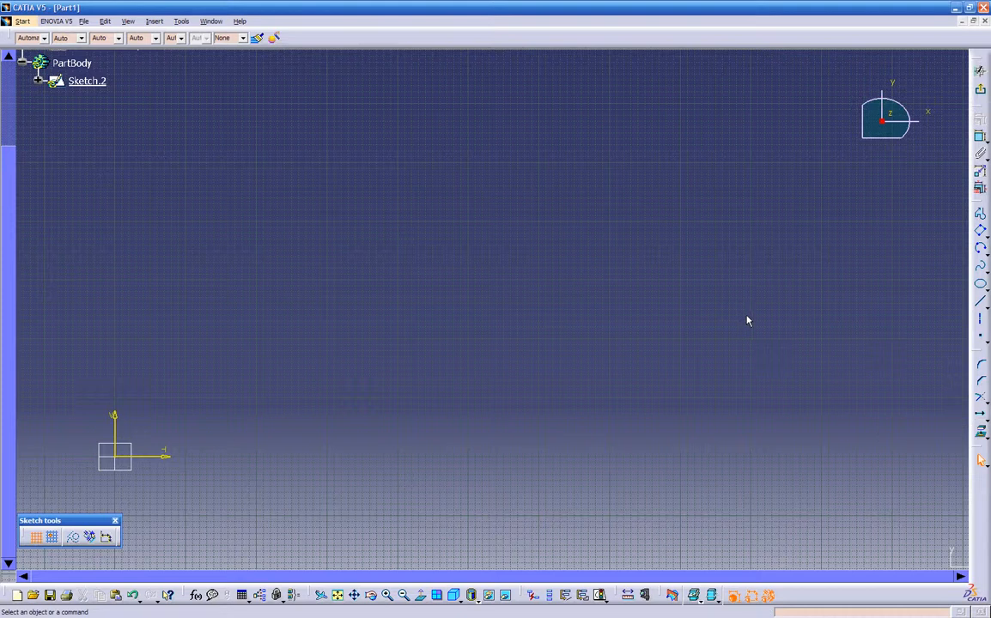
click(980, 234)
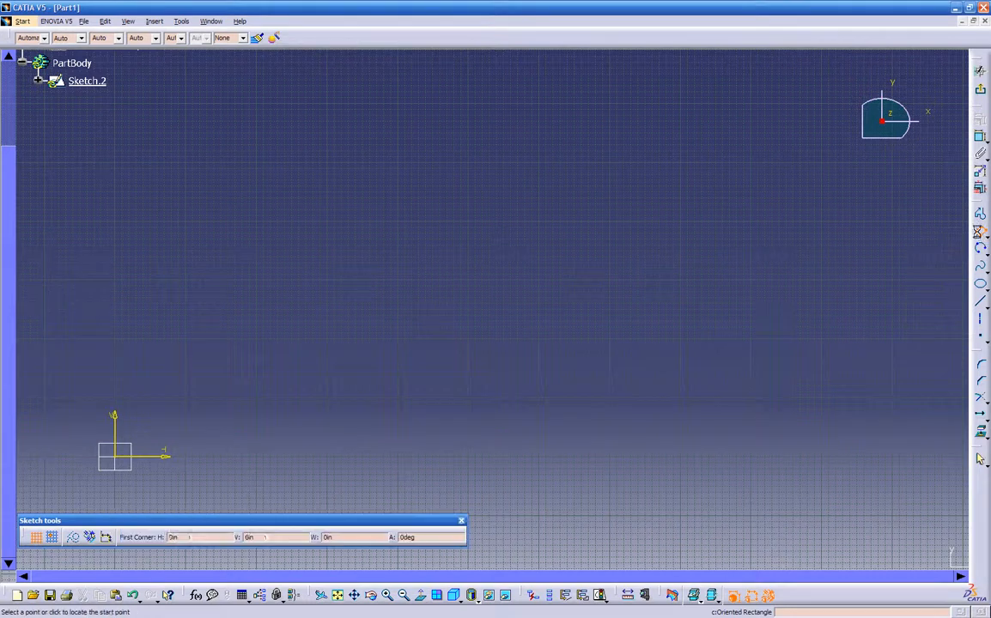
click(255, 200)
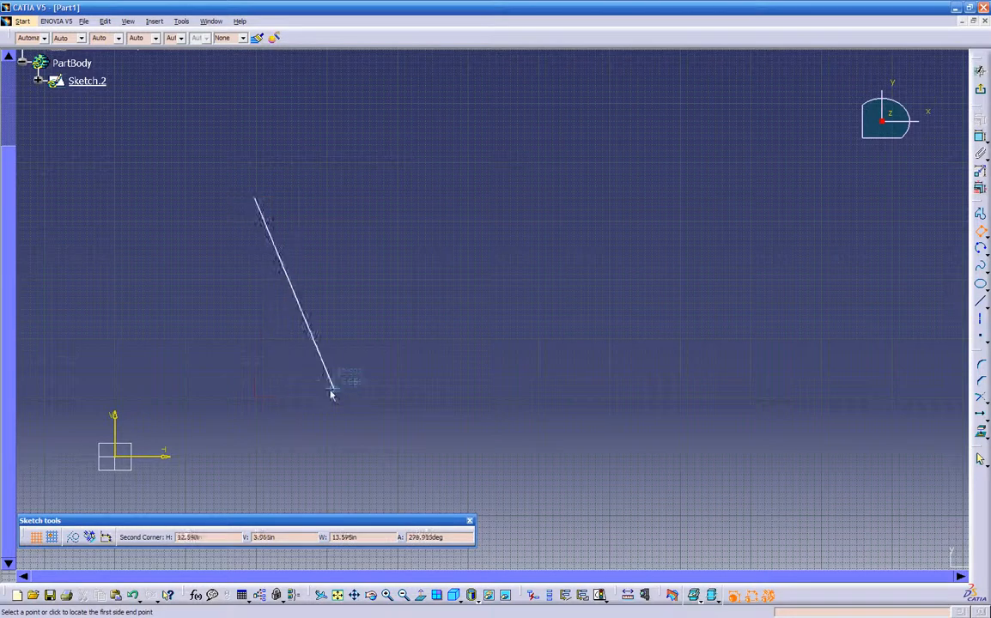
click(284, 397)
click(442, 310)
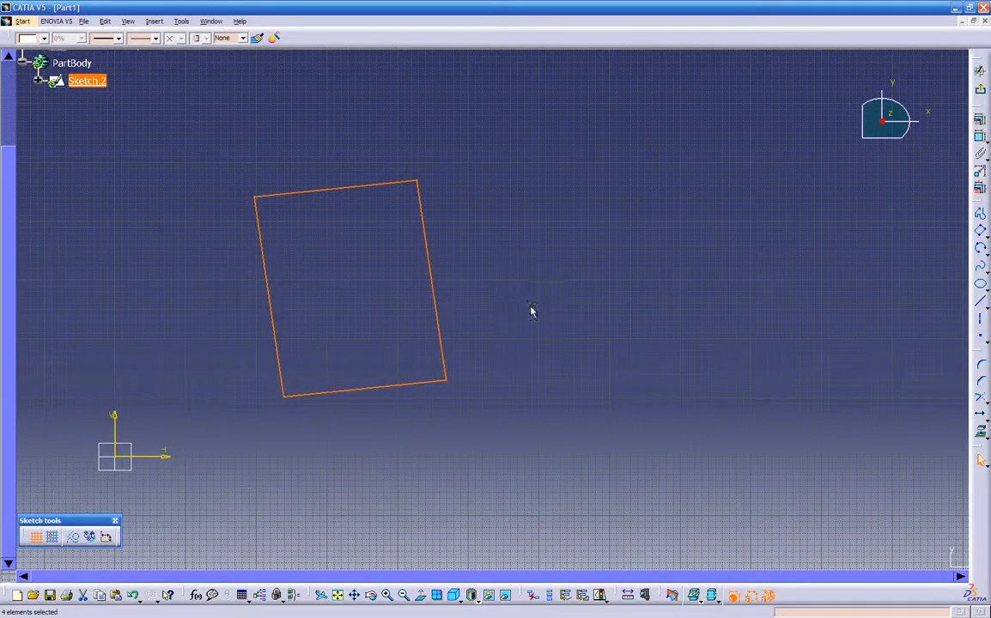
ctrl+middle_drag(530, 307, 523, 331)
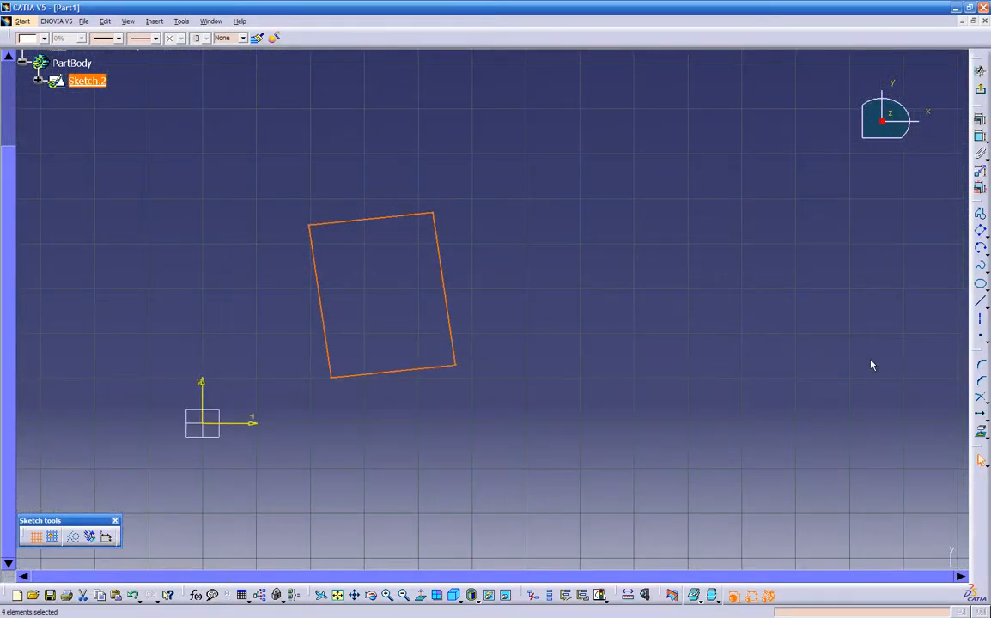
Place a single point beyond the tilted rectangle on the side away from the origin, about level with the rectangle's middle.
click(982, 340)
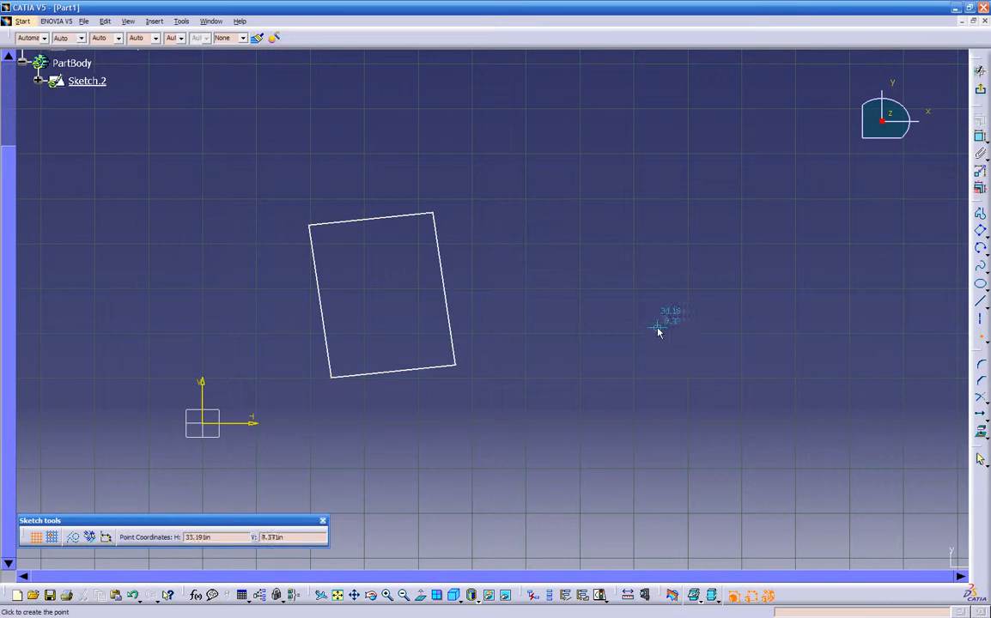
click(640, 272)
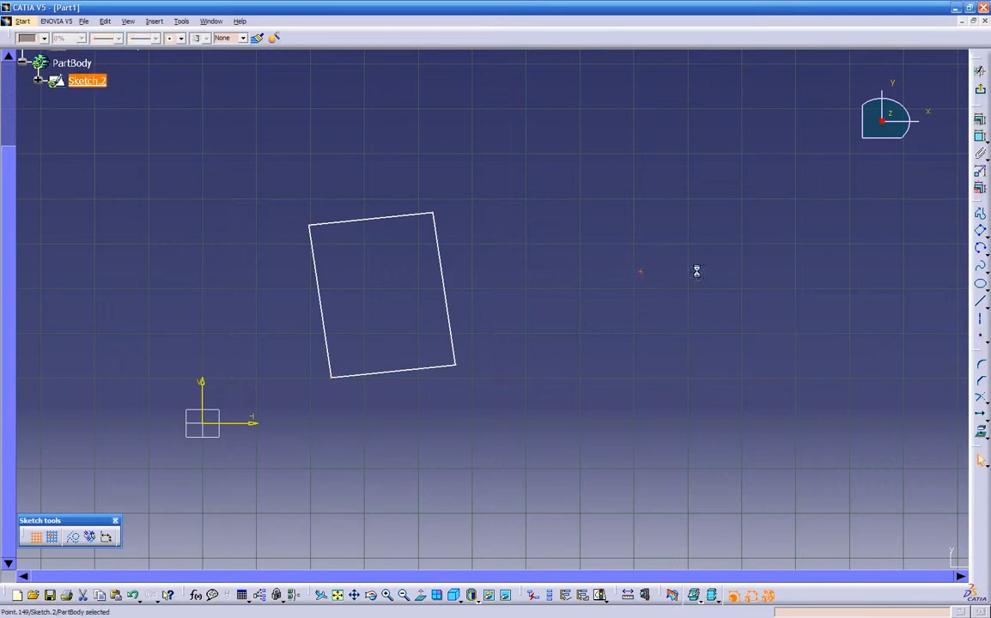
click(700, 335)
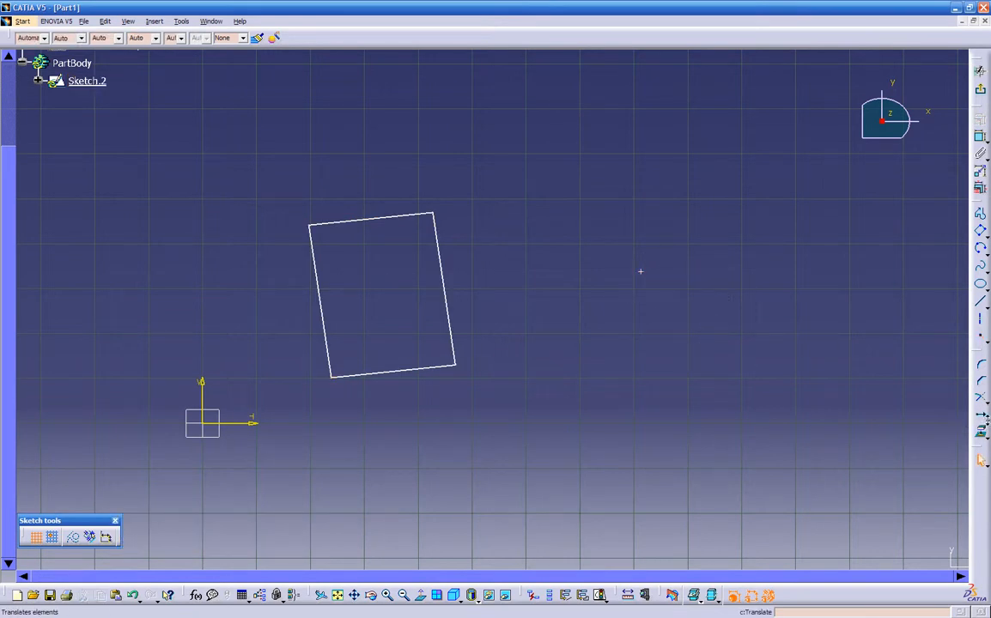
Rotate three duplicates of the rectangle about the separate point in 45° steps, using the rectangle's lower corner nearest the point as angle reference.
click(981, 417)
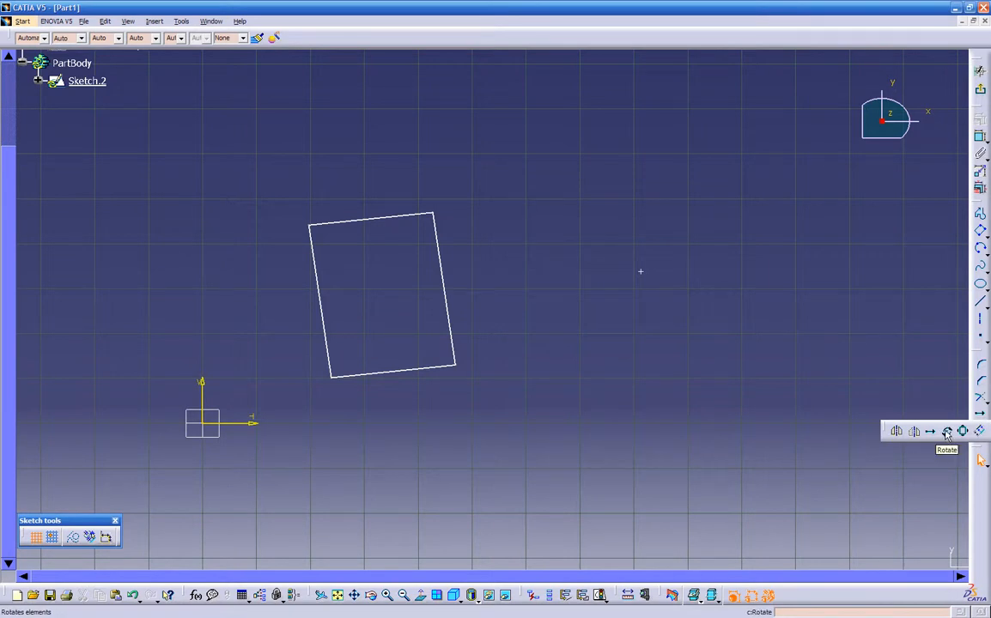
click(947, 432)
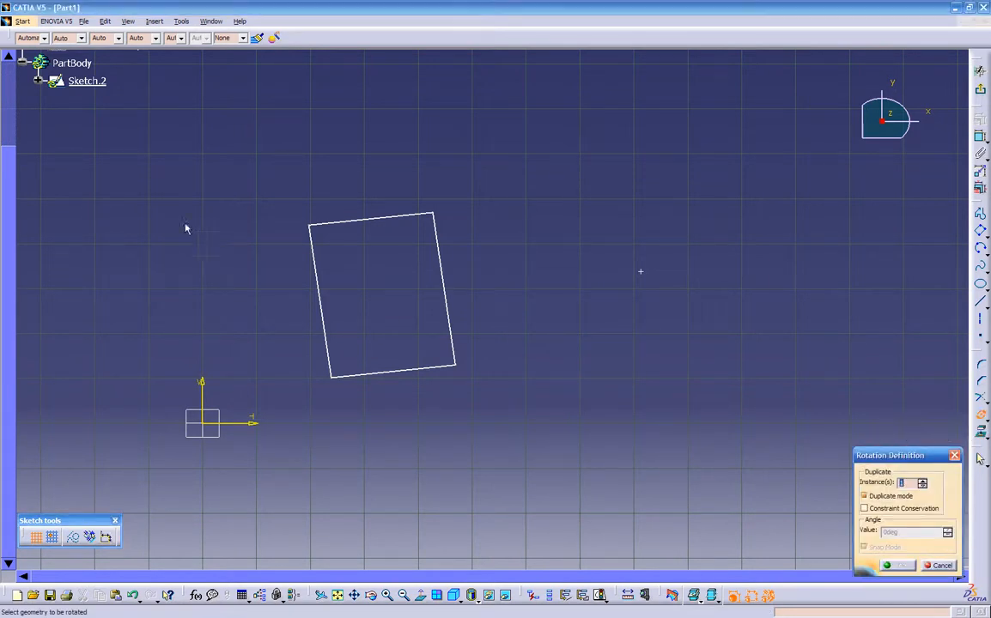
drag(276, 180, 524, 418)
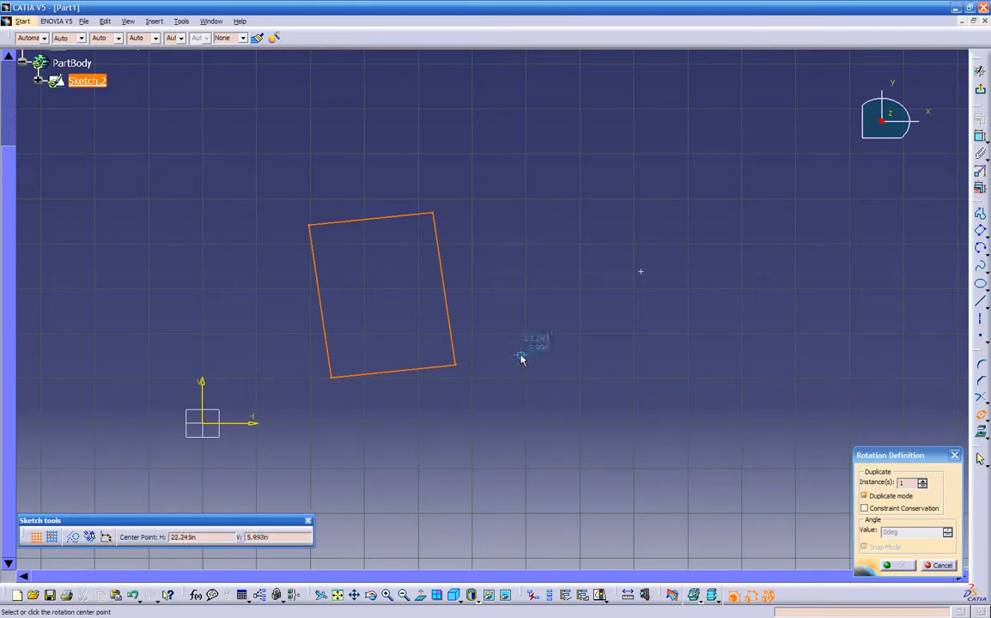
click(644, 272)
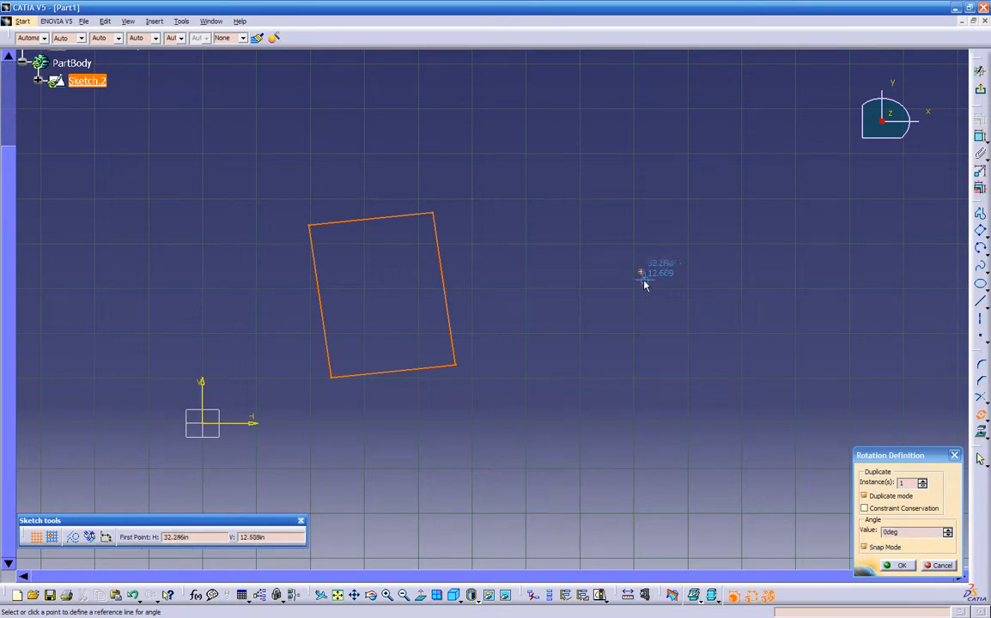
click(457, 367)
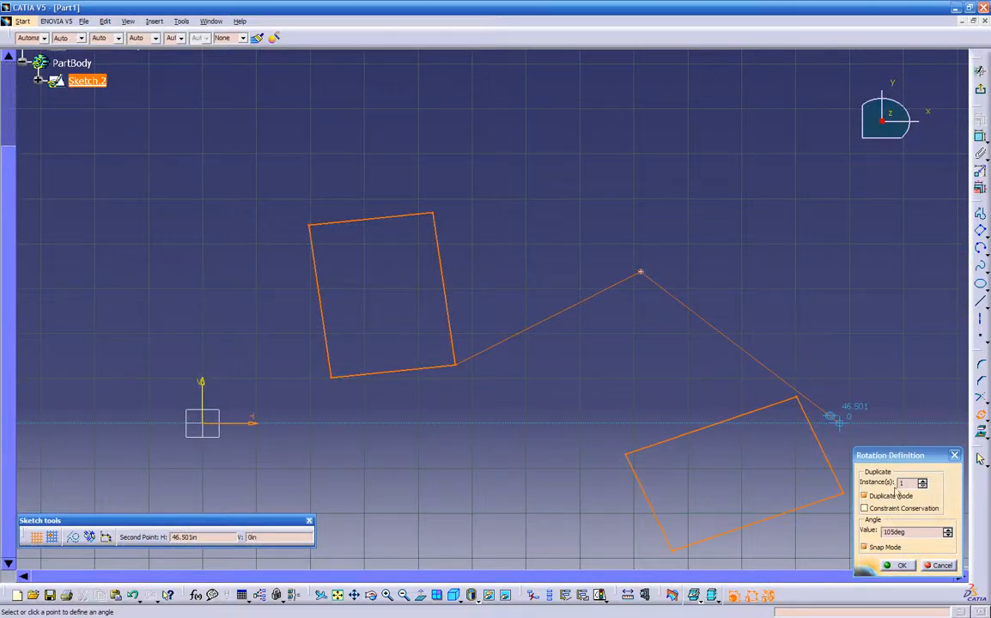
click(905, 530)
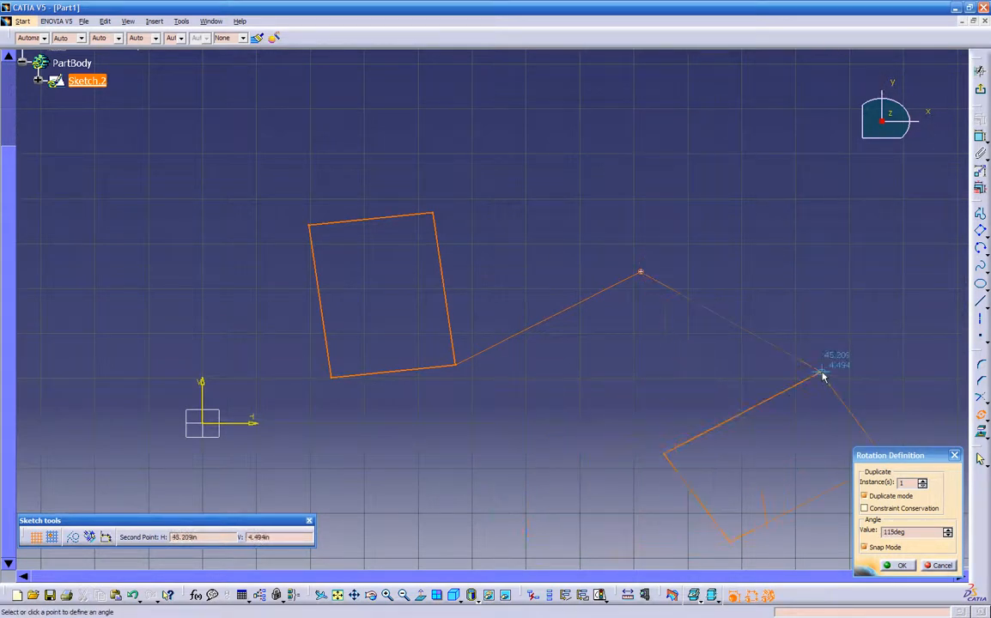
double_click(903, 483)
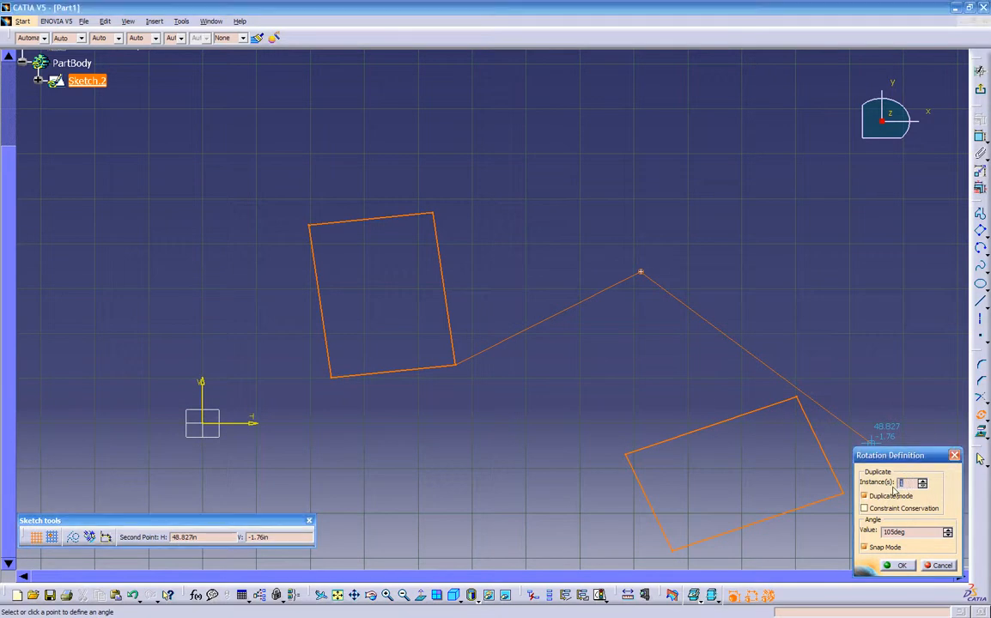
click(914, 533)
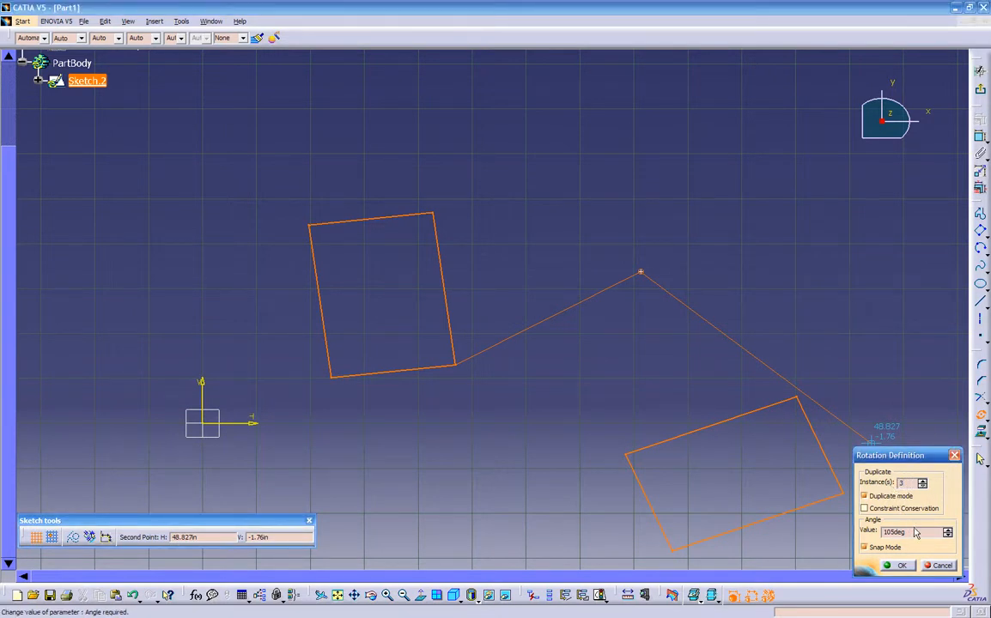
drag(914, 532, 829, 534)
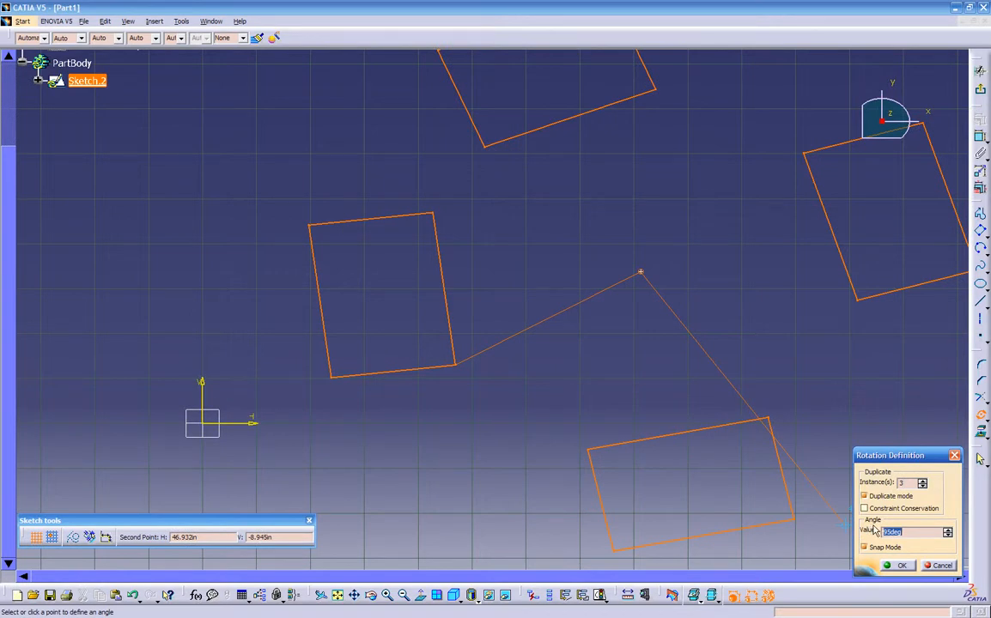
key(Return)
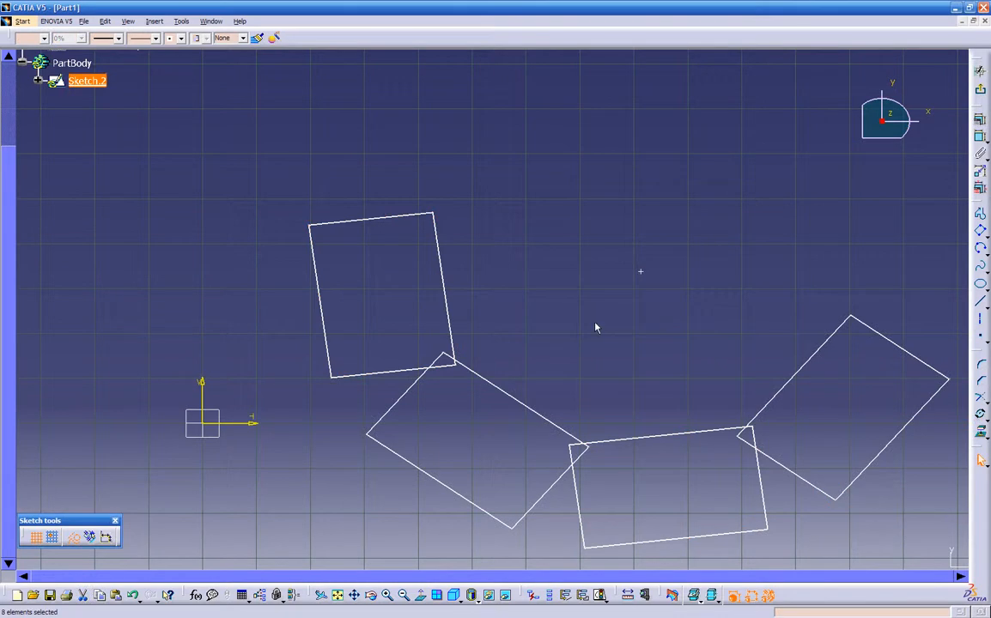
Delete the original rectangle, its three rotated copies and the rotation centre point.
mouse_move(575, 320)
ctrl+middle_down()
mouse_move(552, 393)
mouse_move(618, 304)
mouse_move(476, 294)
mouse_move(462, 361)
mouse_move(547, 351)
ctrl+middle_up()
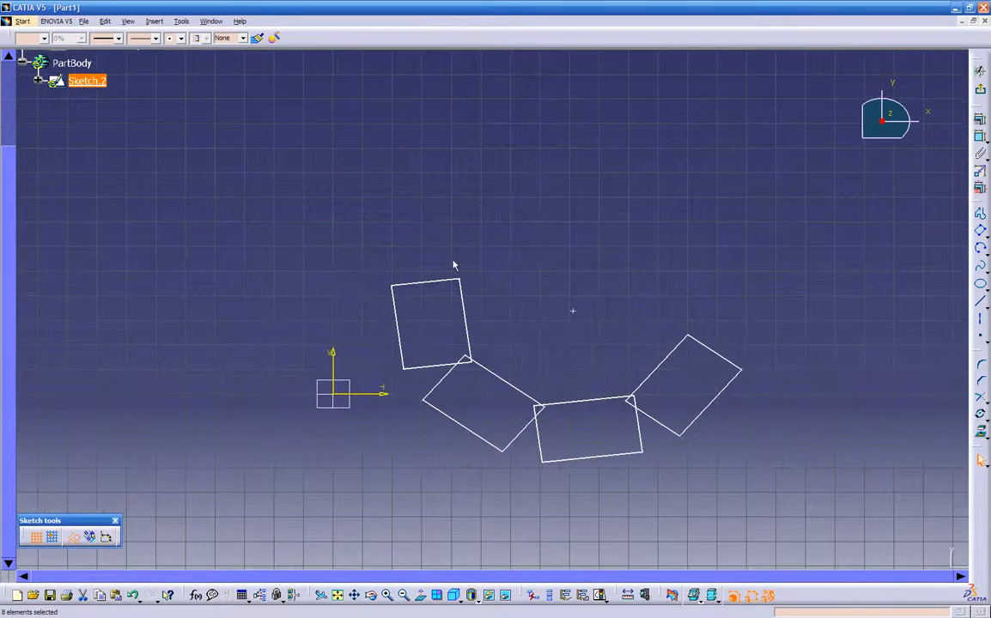
drag(381, 239, 776, 504)
key(Delete)
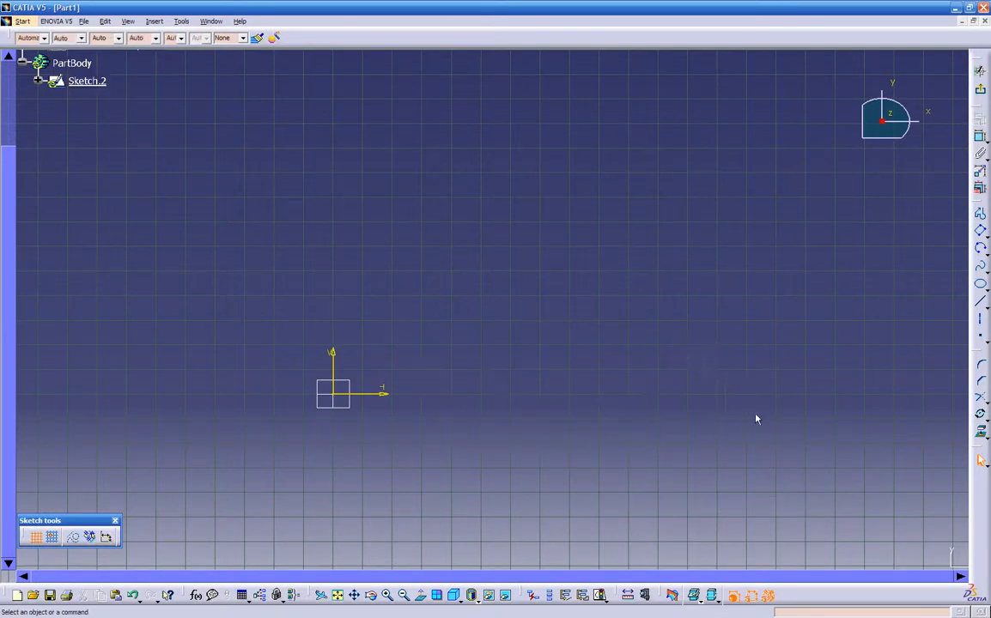
Draw a five-point wavy spline rising from just below the H axis to an end point at about H 61.5 in, V 48.8 in.
click(985, 420)
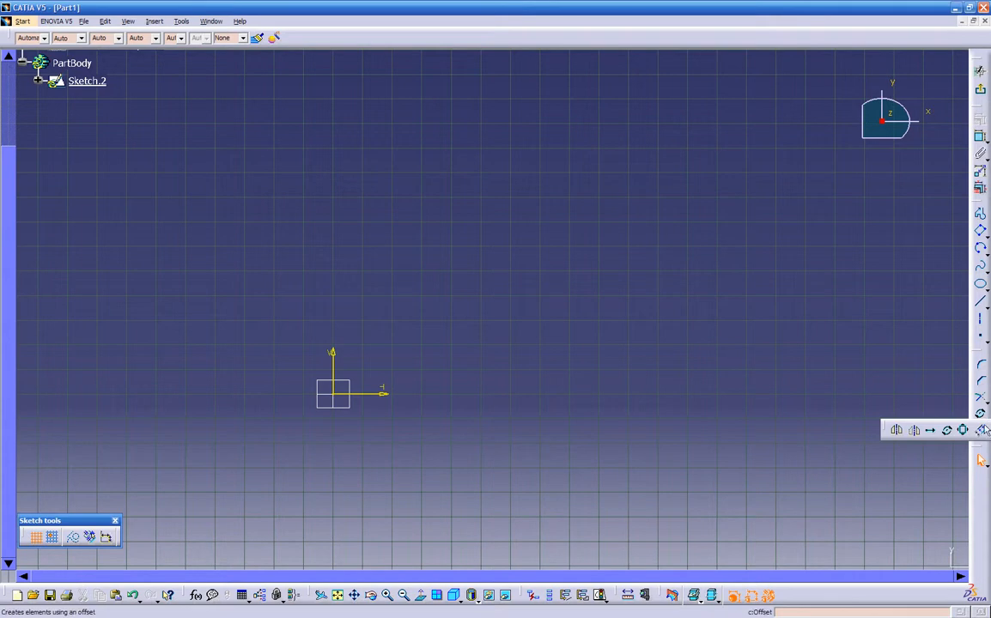
click(979, 266)
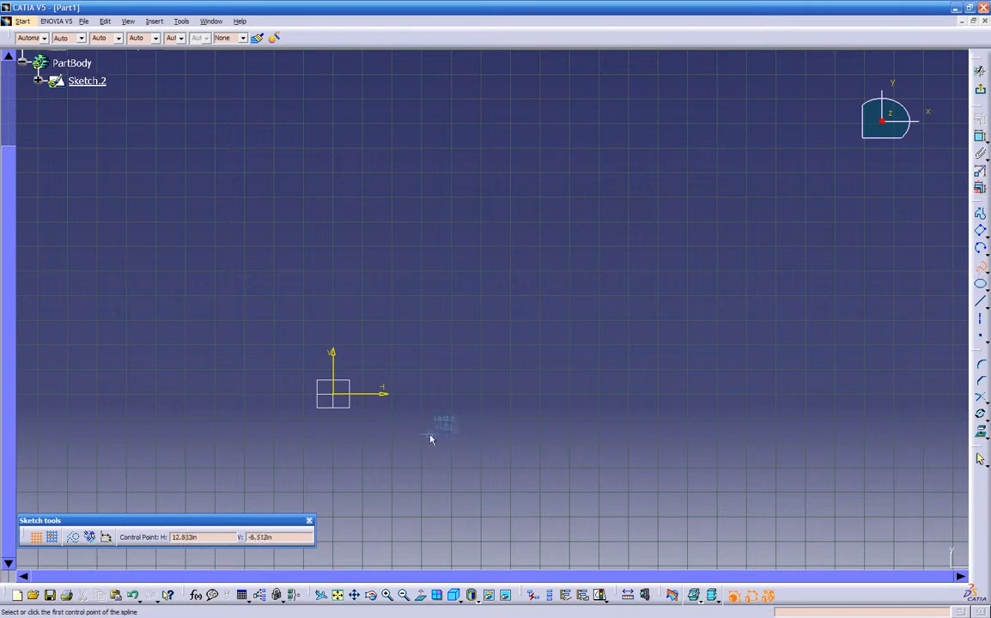
click(428, 458)
click(459, 357)
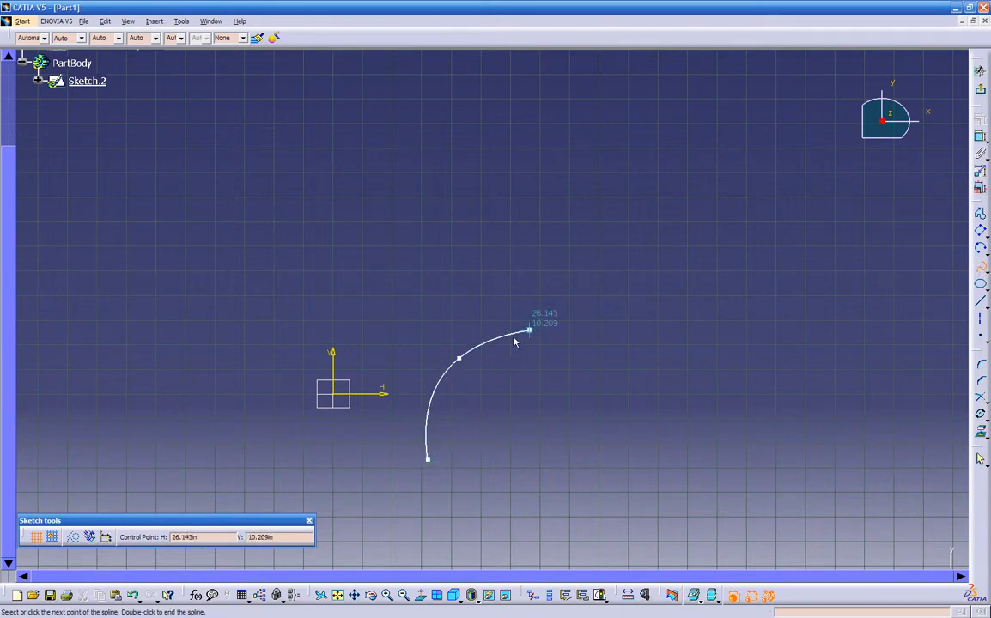
click(610, 281)
click(659, 132)
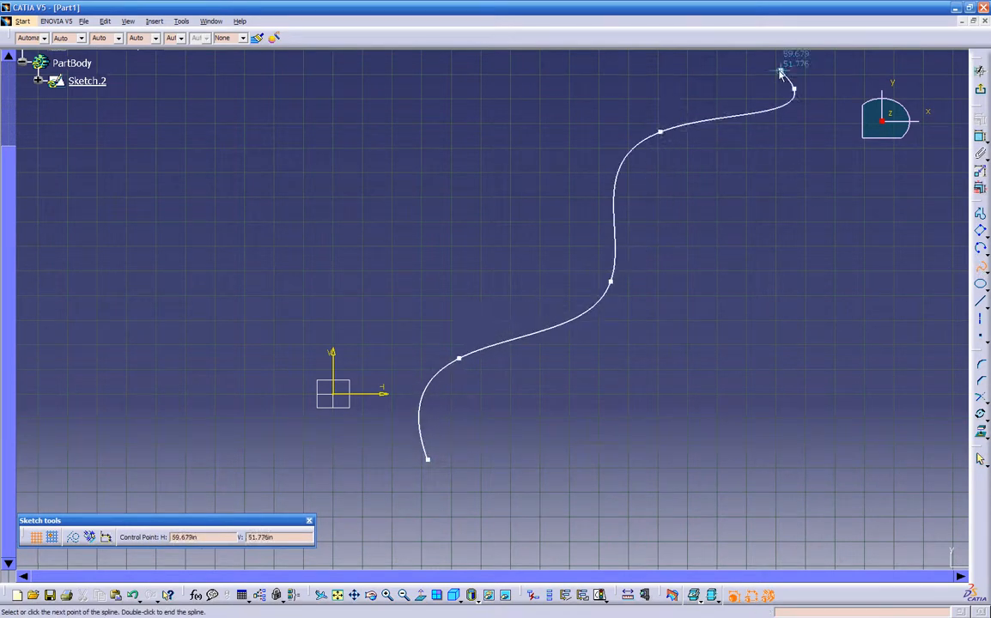
click(795, 89)
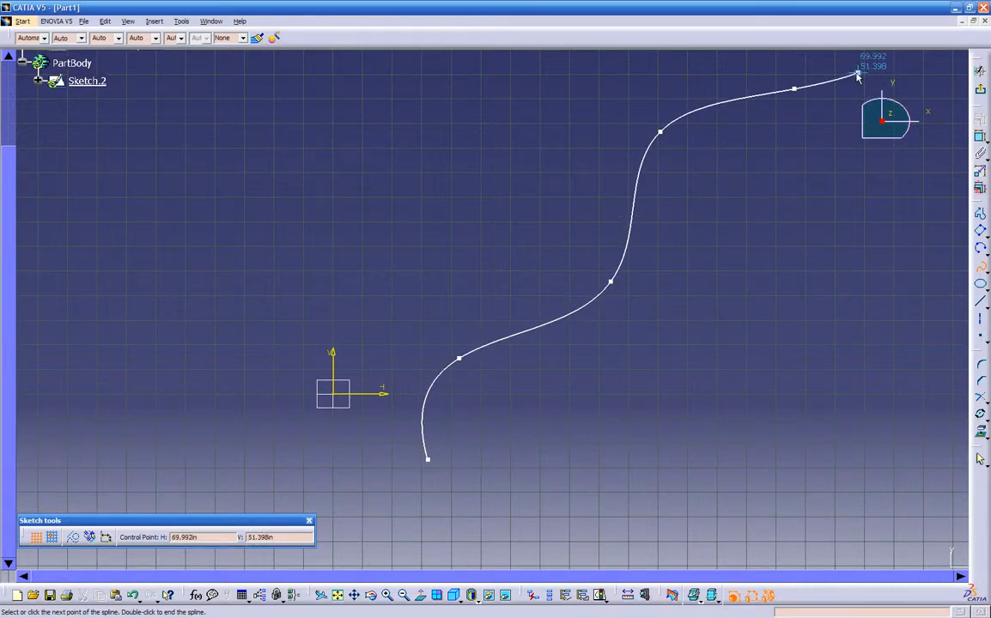
key(Escape)
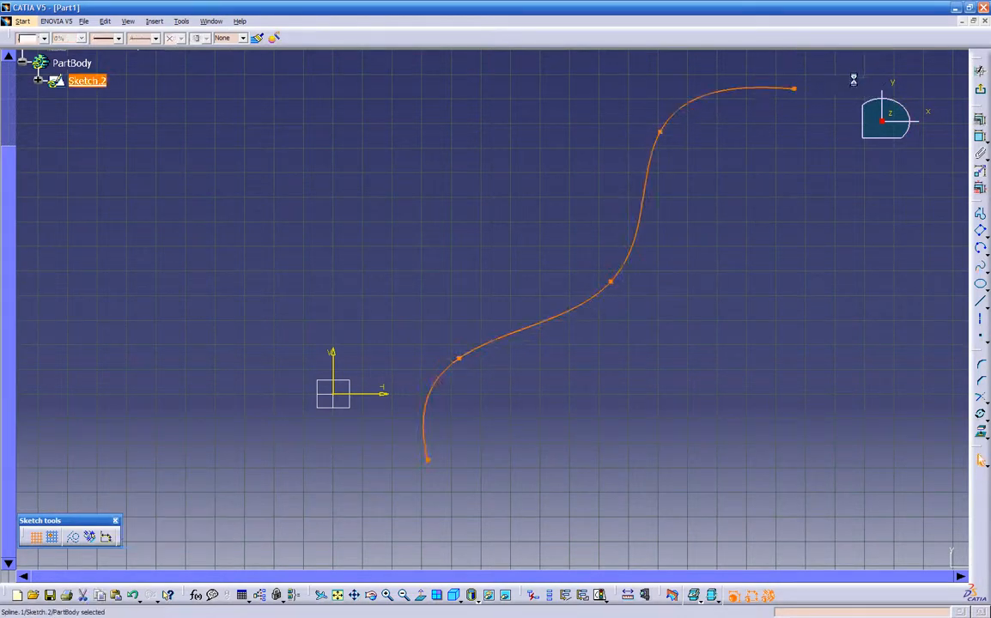
click(834, 271)
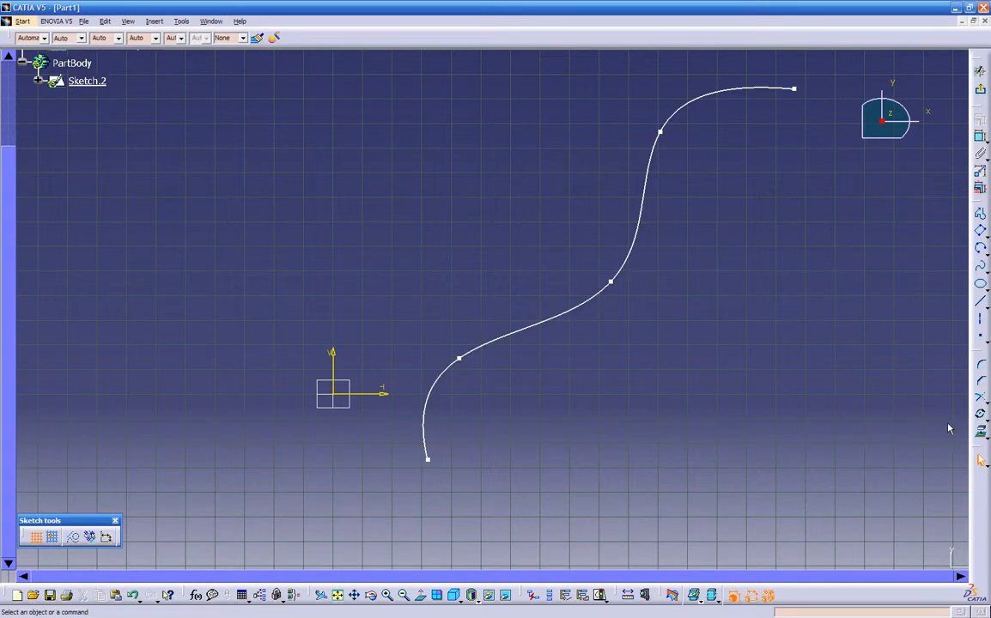
Offset one copy of the spline by 5 in toward its lower, positive H side.
click(984, 419)
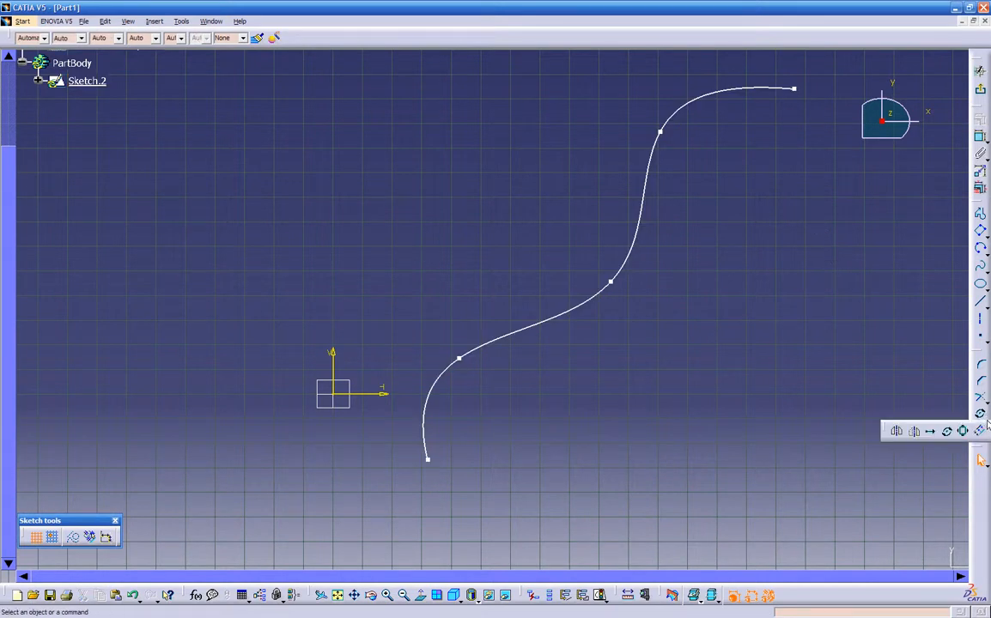
click(981, 433)
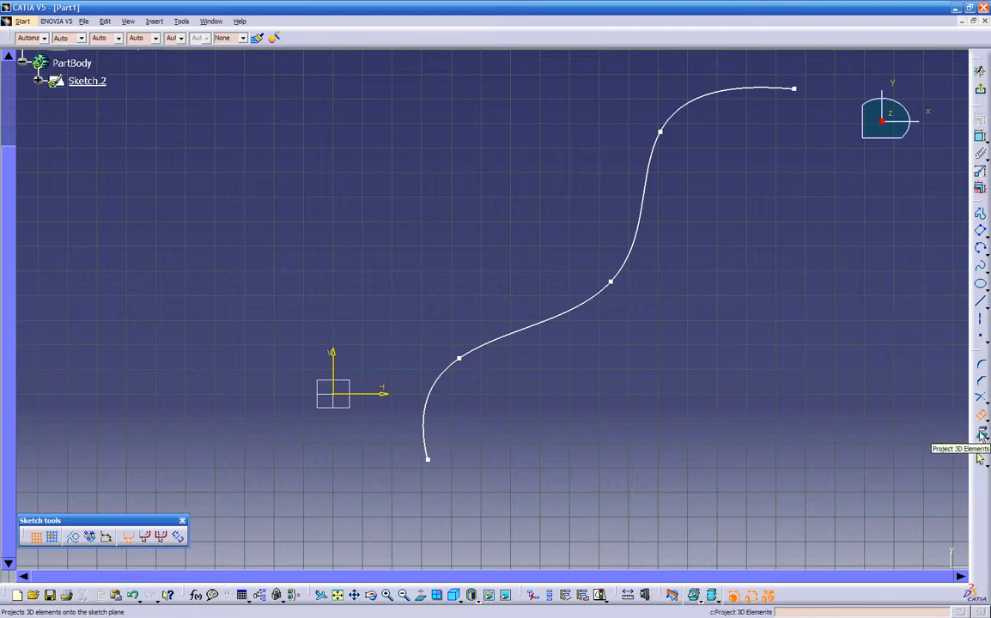
click(609, 302)
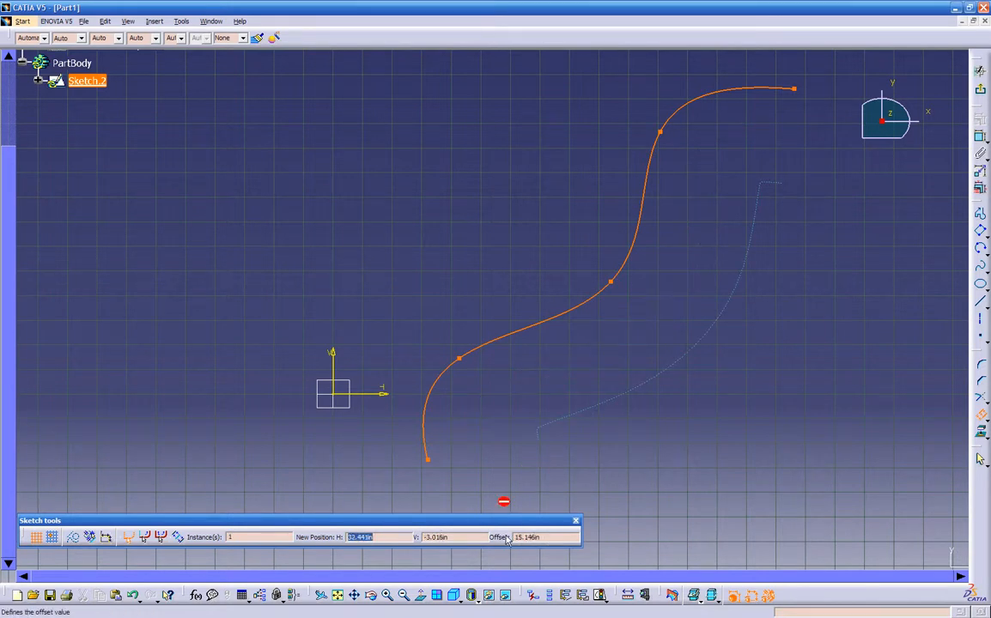
key(Tab)
key(Tab)
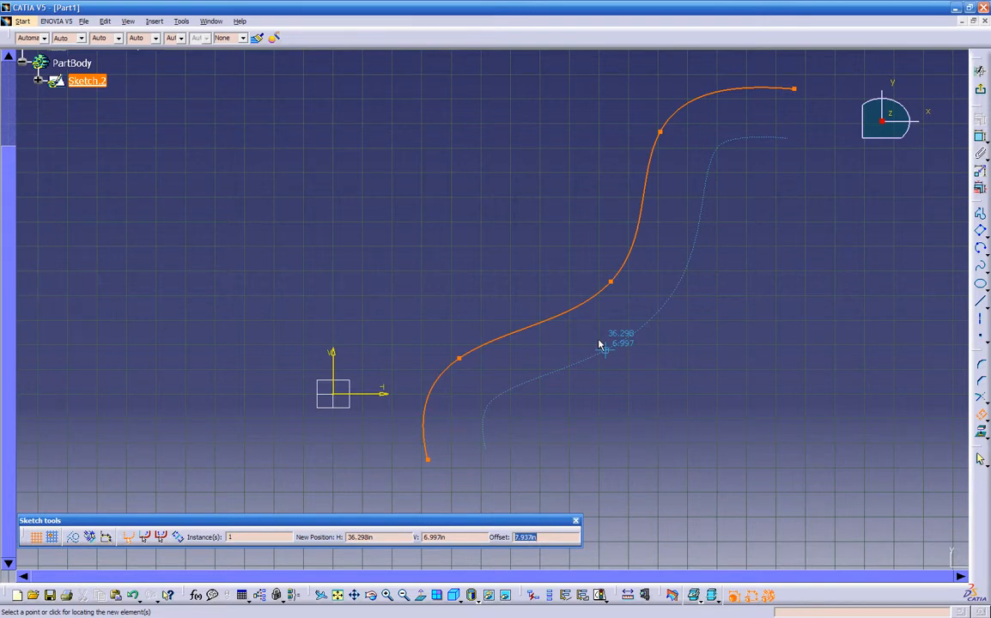
text(5)
key(Return)
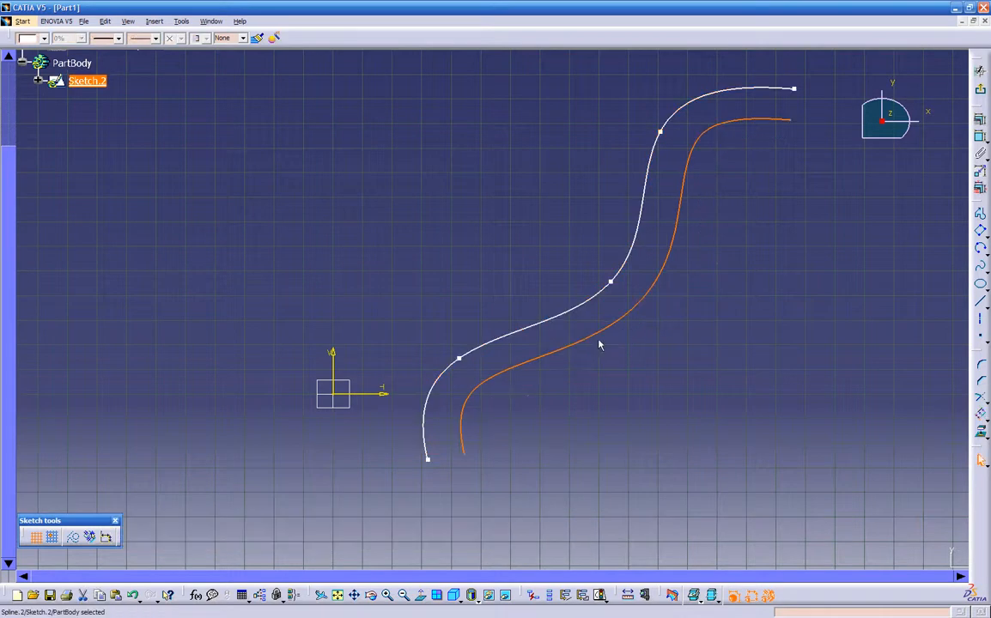
click(626, 348)
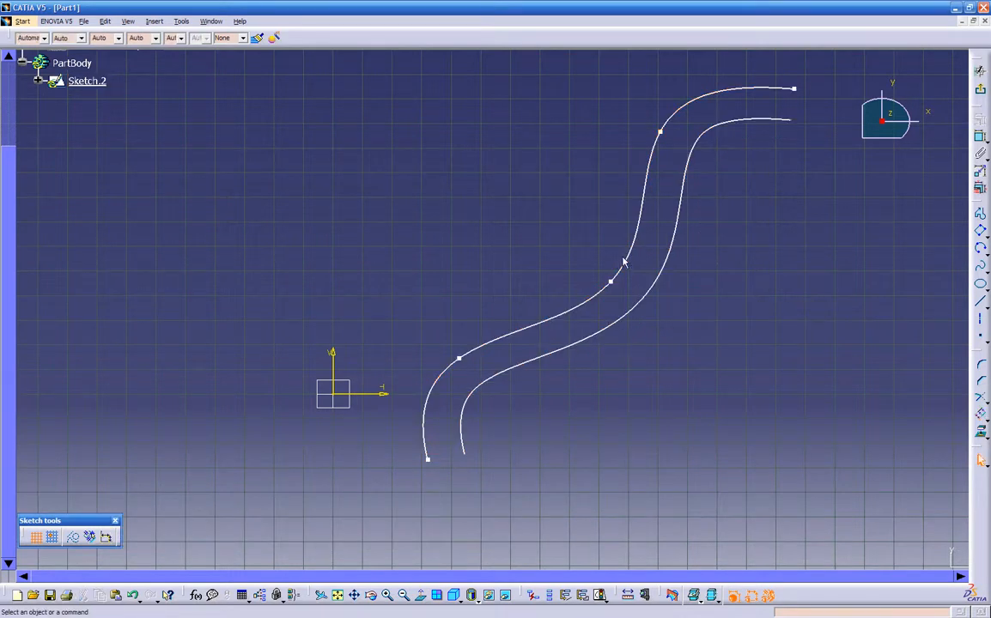
Delete the offset copy of the spline, keeping the original five-point curve.
mouse_move(667, 308)
middle_down()
mouse_move(679, 316)
mouse_move(654, 360)
mouse_move(675, 345)
middle_up()
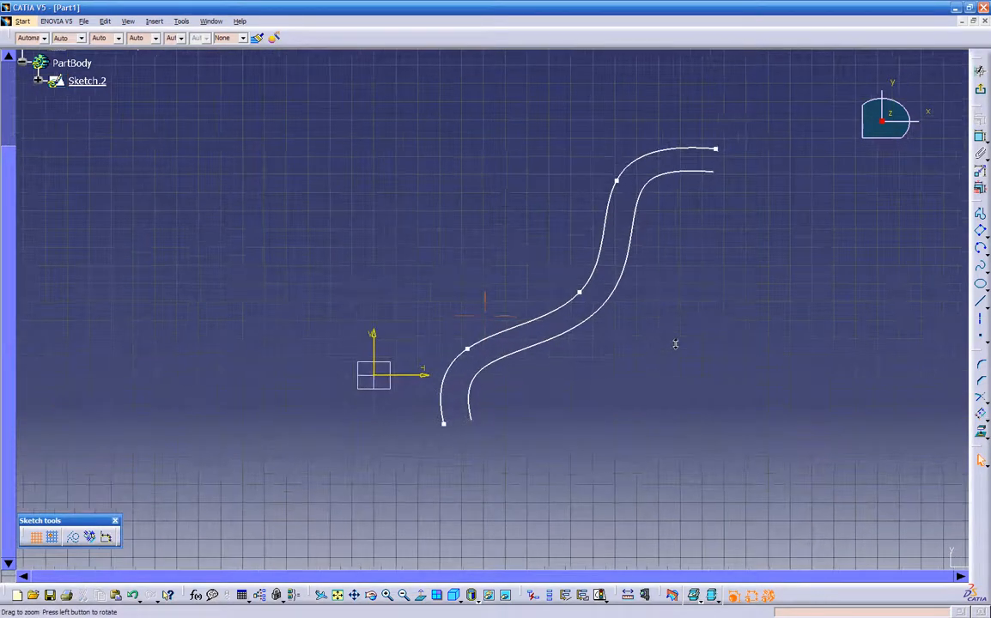
click(985, 420)
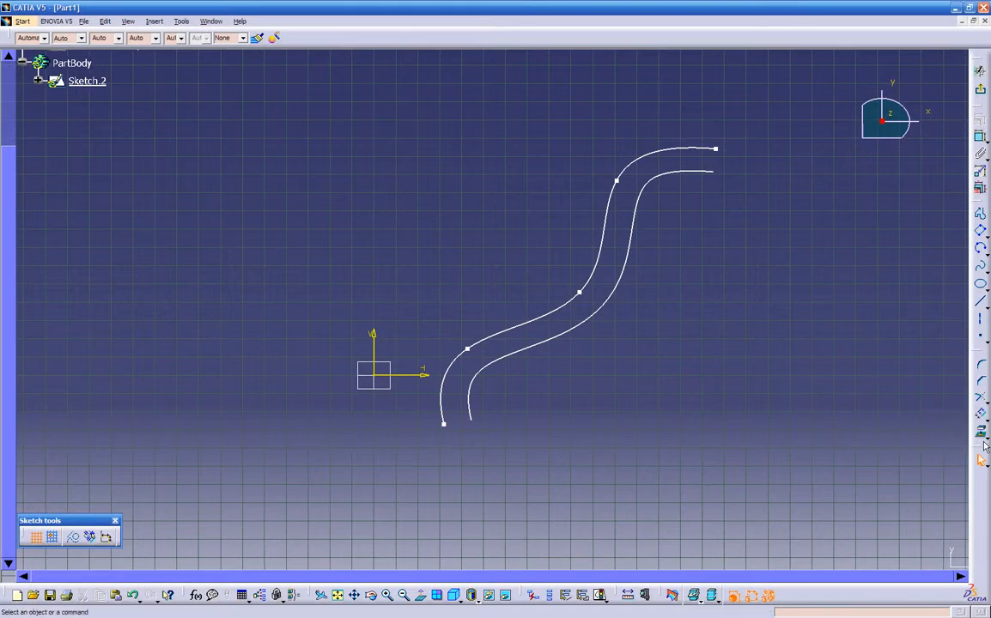
click(981, 435)
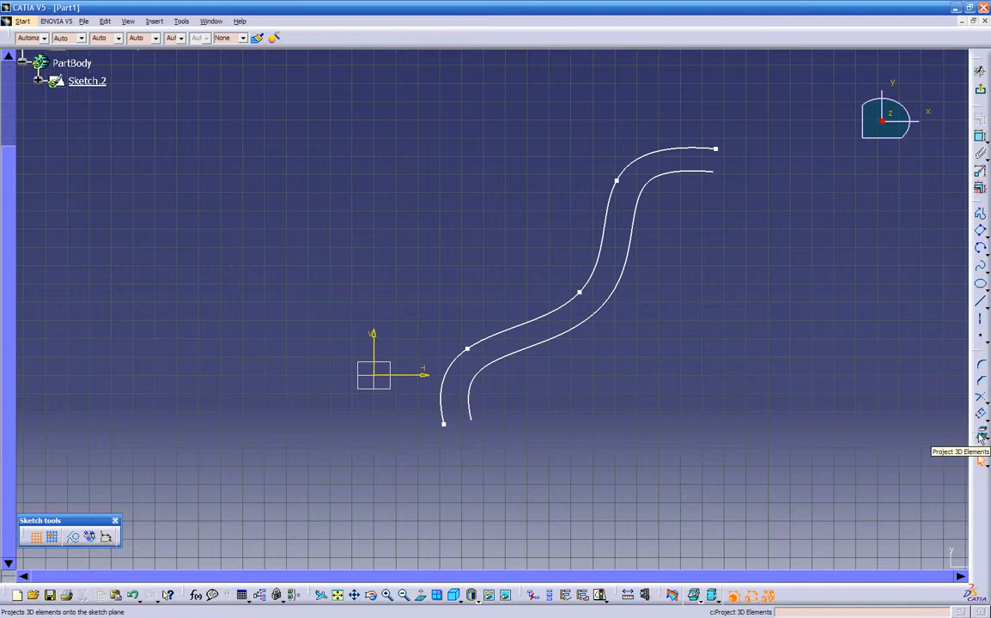
mouse_move(610, 401)
middle_down()
mouse_move(575, 398)
mouse_move(564, 294)
mouse_move(692, 177)
middle_up()
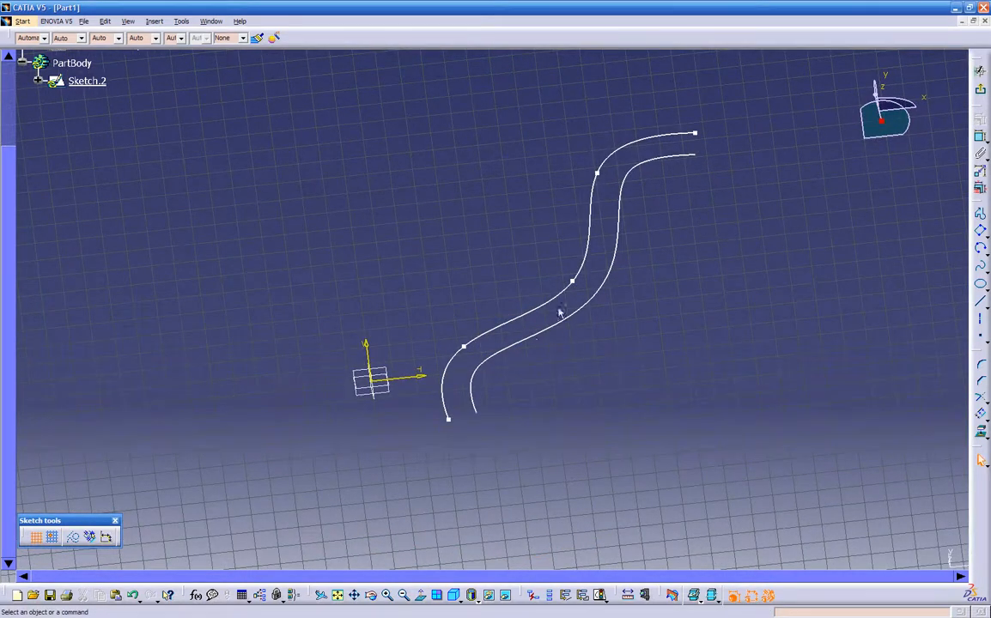
click(547, 337)
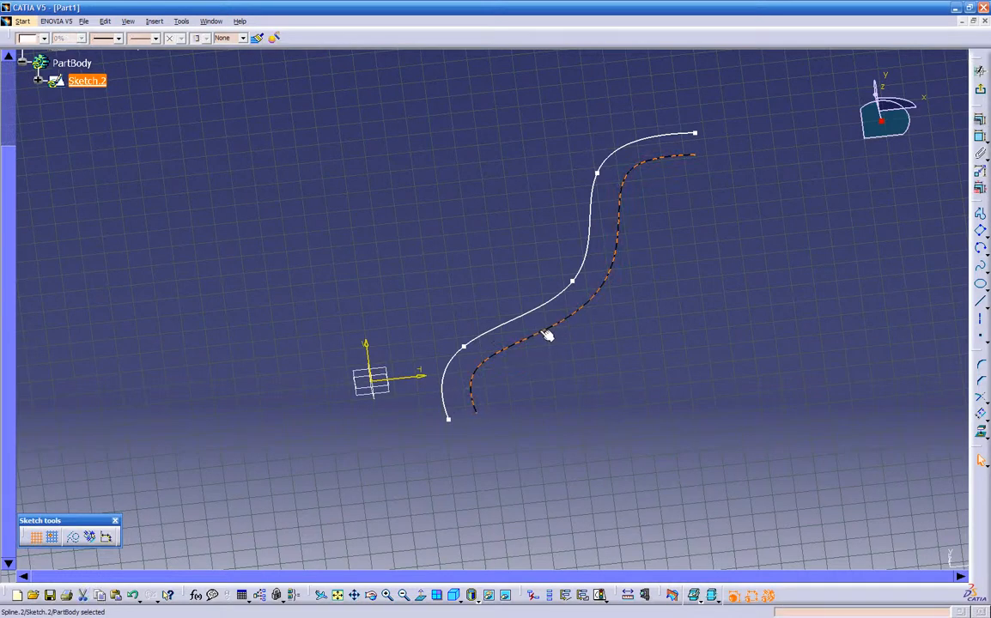
key(Delete)
Exit the sketch containing the open spline and return to the 3D part.
click(544, 310)
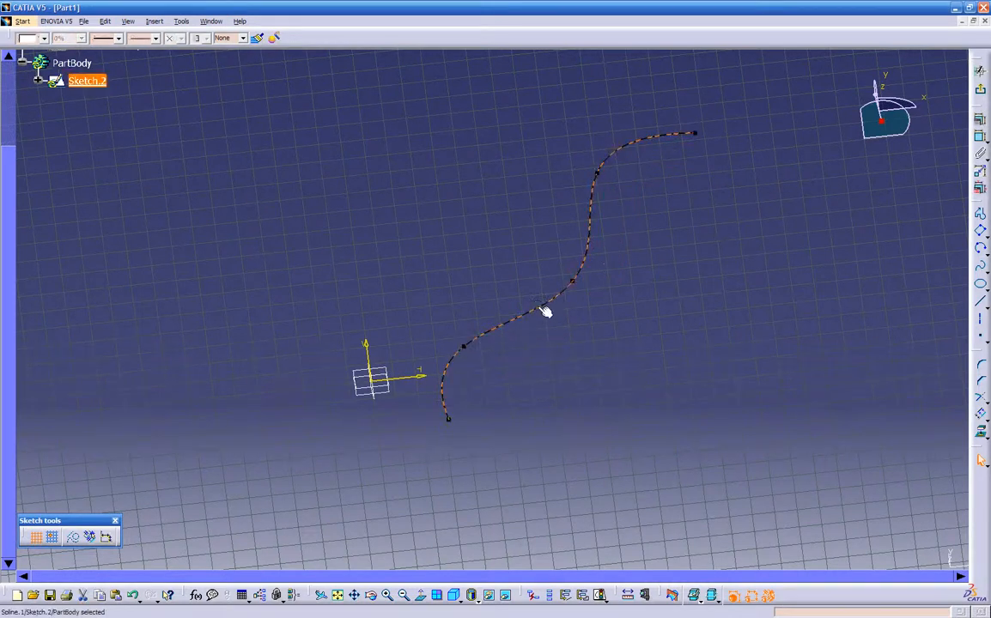
middle_drag(551, 334, 557, 349)
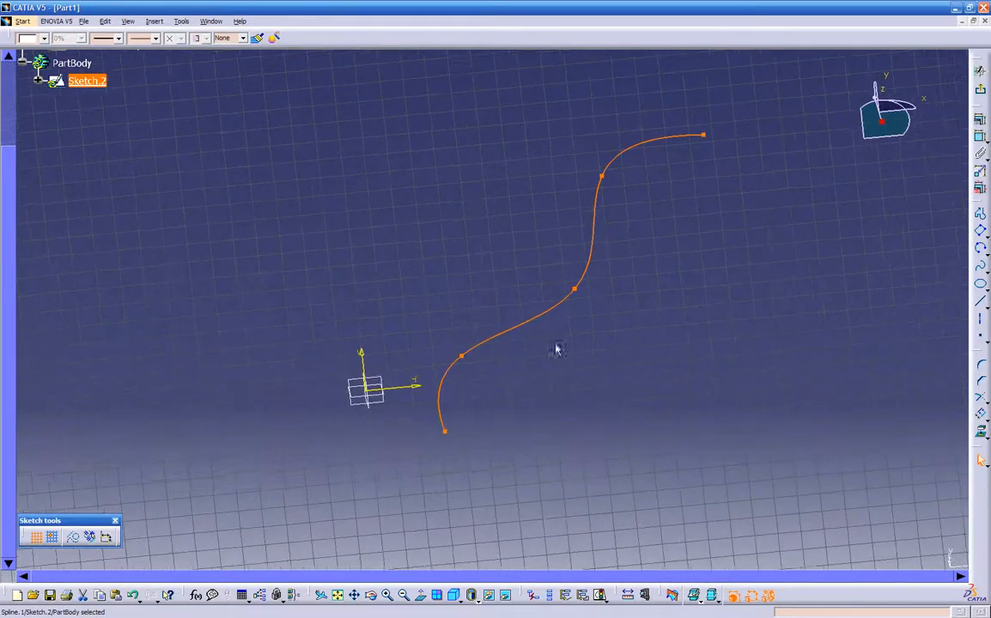
click(980, 71)
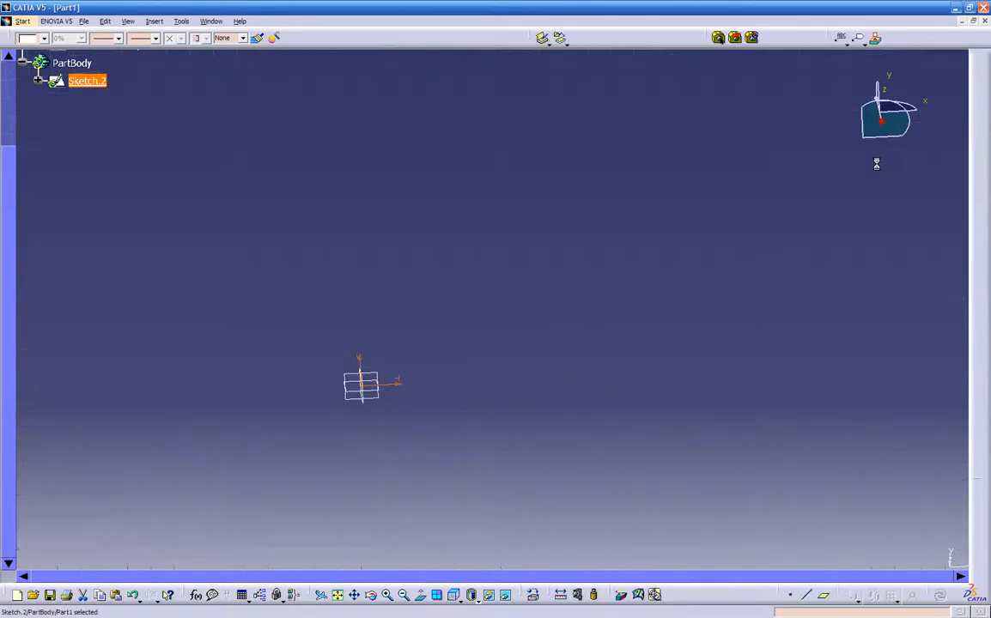
mouse_move(480, 444)
middle_down()
mouse_move(469, 409)
mouse_move(431, 375)
mouse_move(369, 395)
middle_up()
middle_click(287, 347)
scroll(287, 347, down, 1)
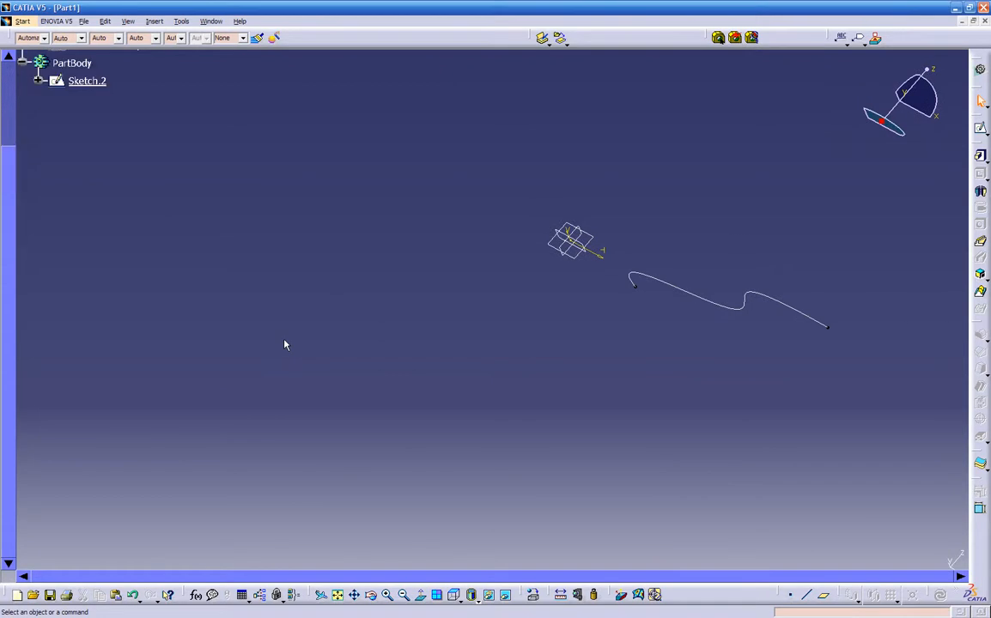
scroll(286, 344, up, 2)
middle_drag(498, 356, 469, 415)
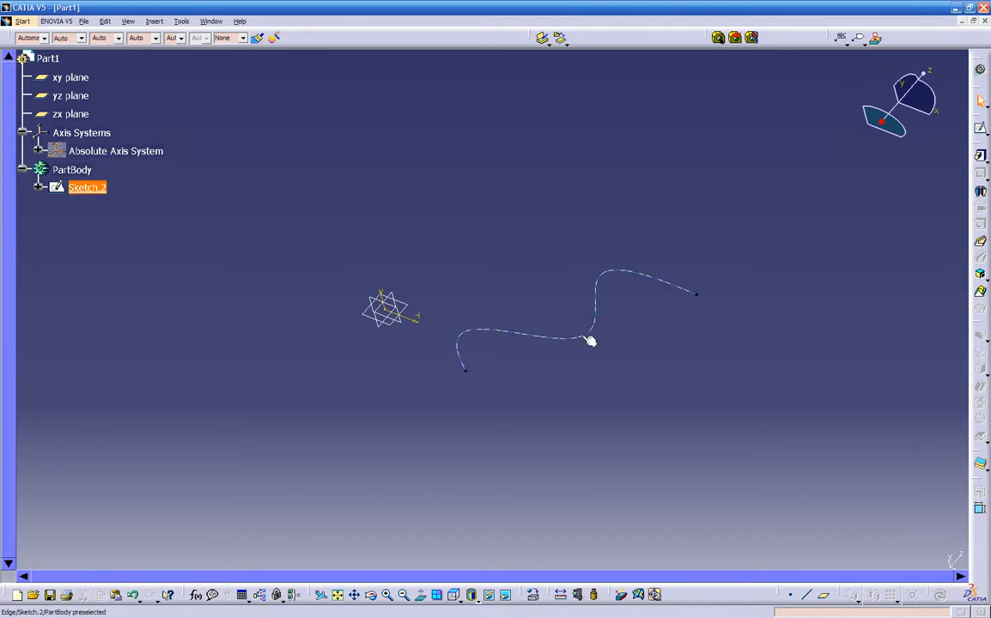
click(981, 160)
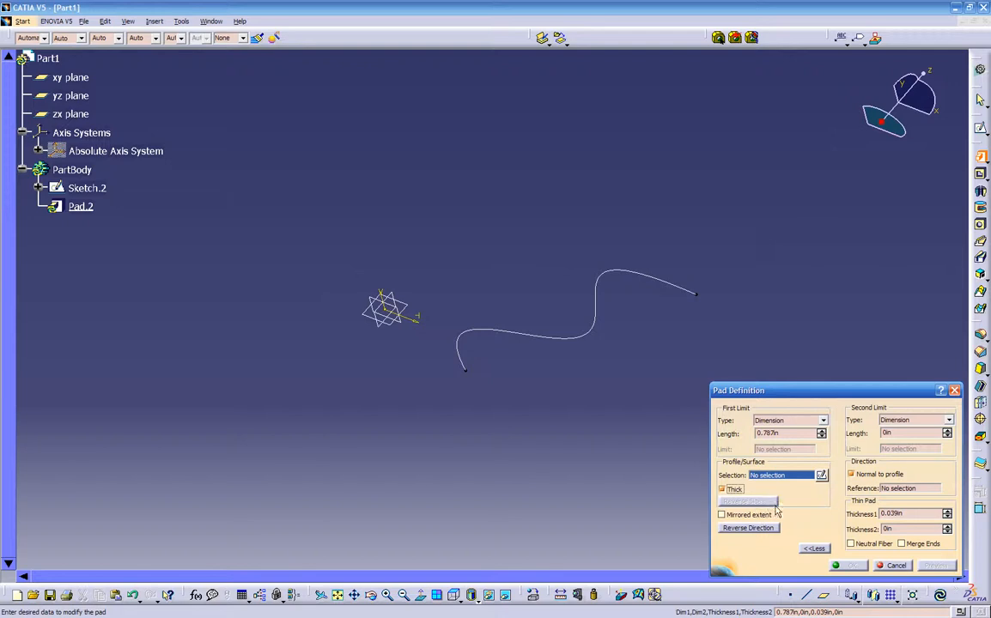
click(797, 421)
click(798, 422)
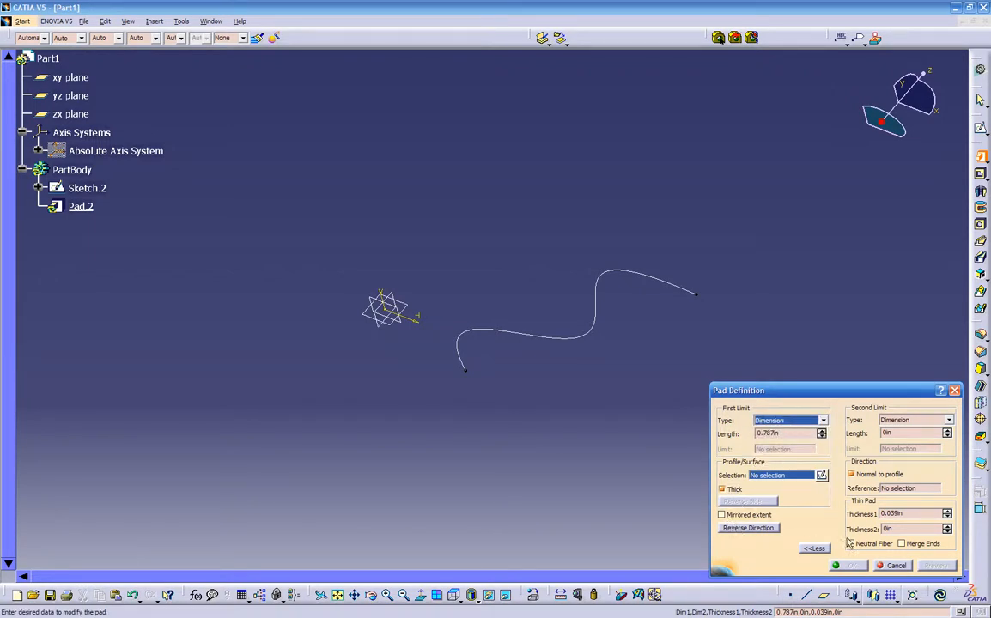
click(850, 543)
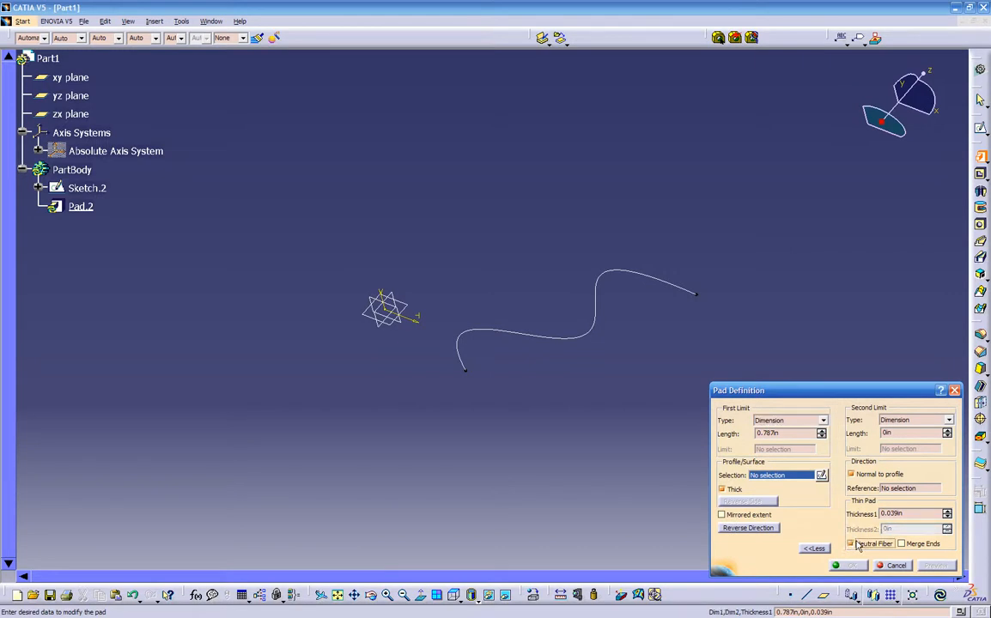
drag(897, 433, 856, 441)
text(1)
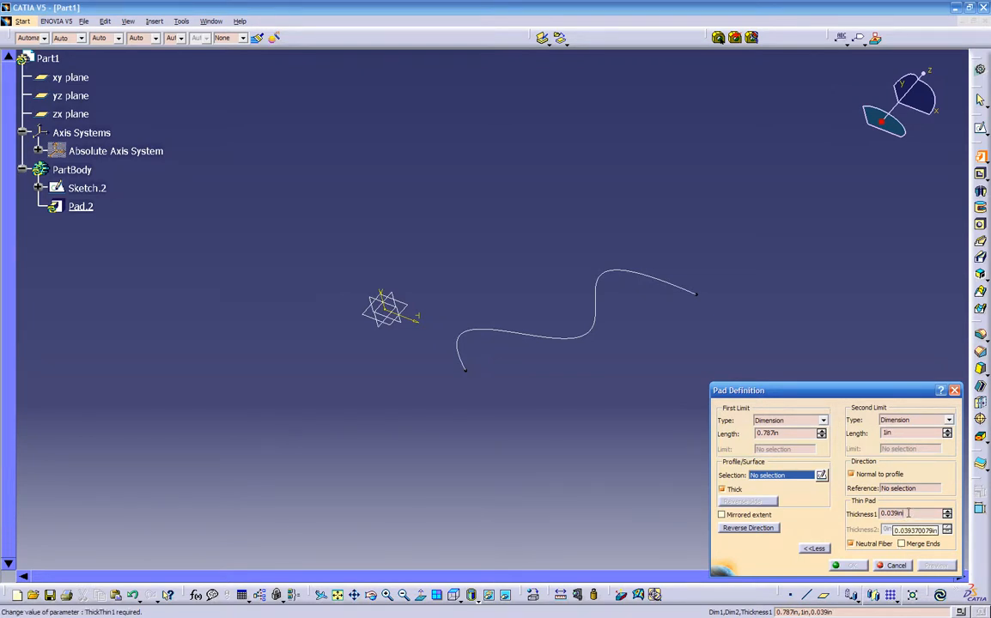
click(722, 489)
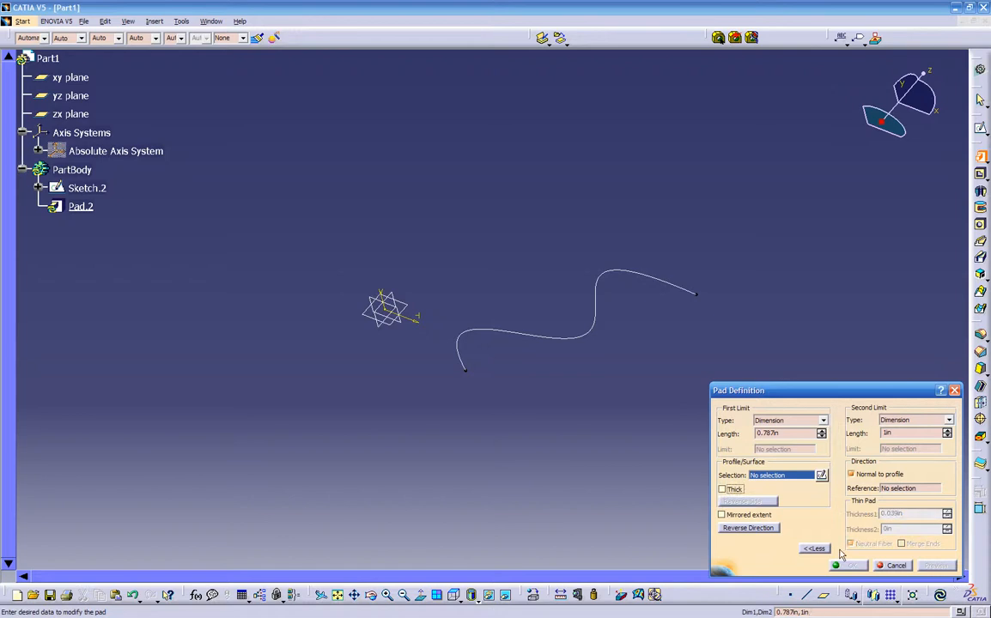
click(732, 491)
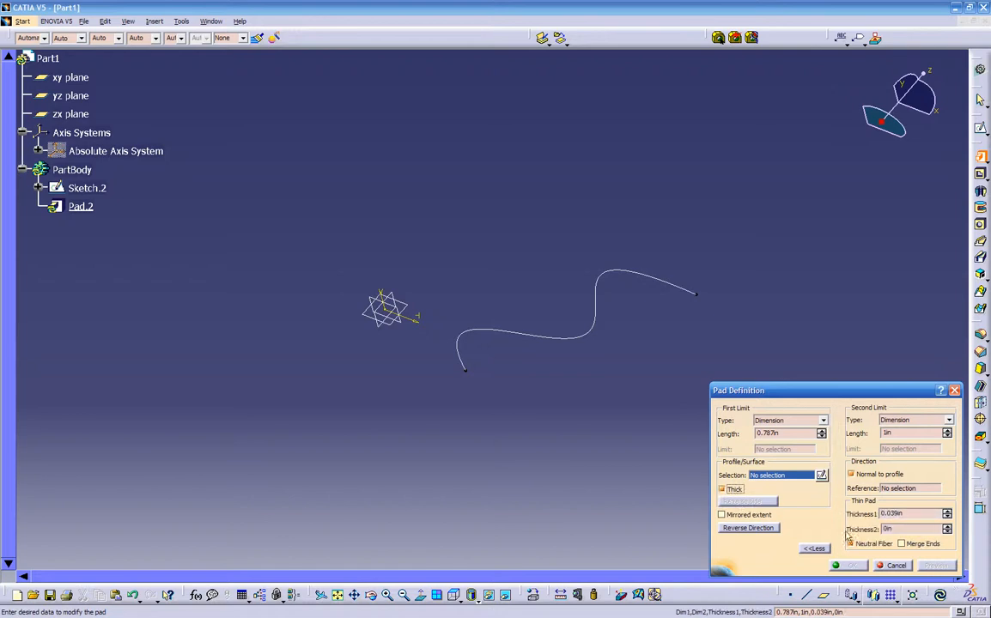
click(902, 545)
click(877, 546)
click(893, 565)
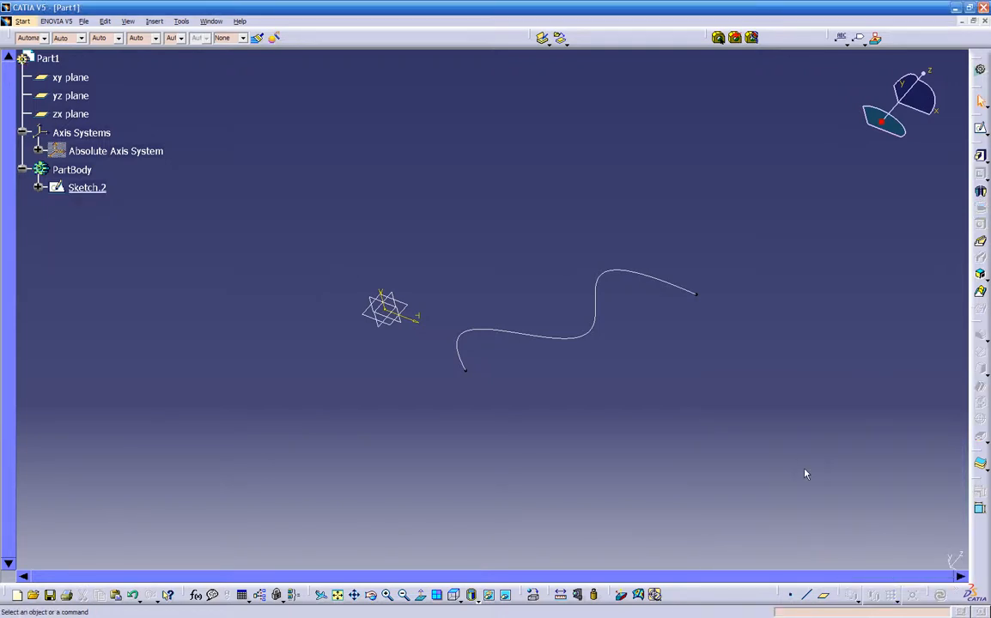
Reopen the spline sketch and close it from lower to upper end with two connected lines and a tangent arc of about 29.9 in radius.
double_click(598, 326)
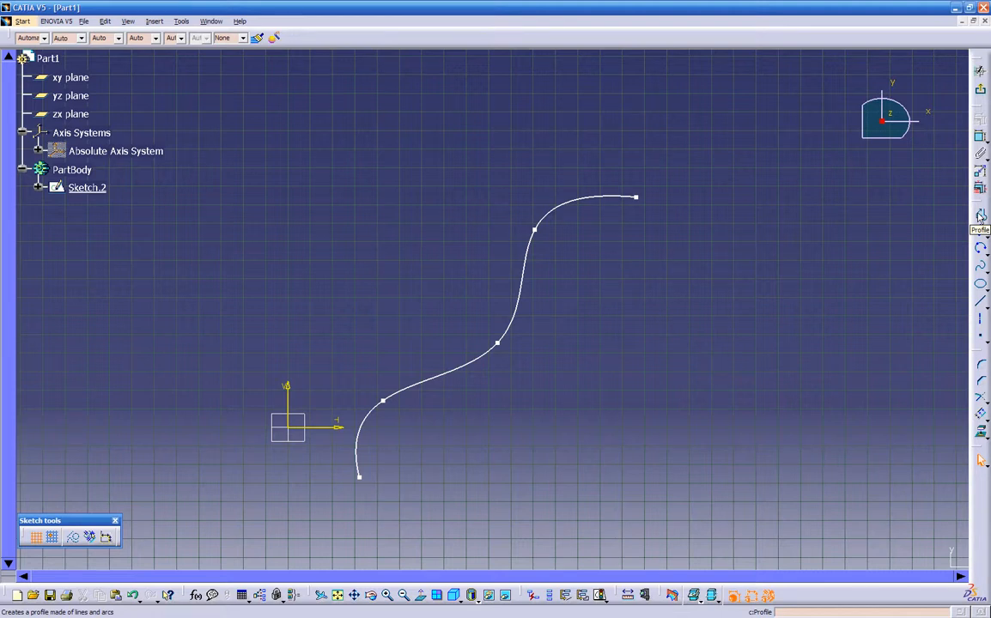
click(980, 217)
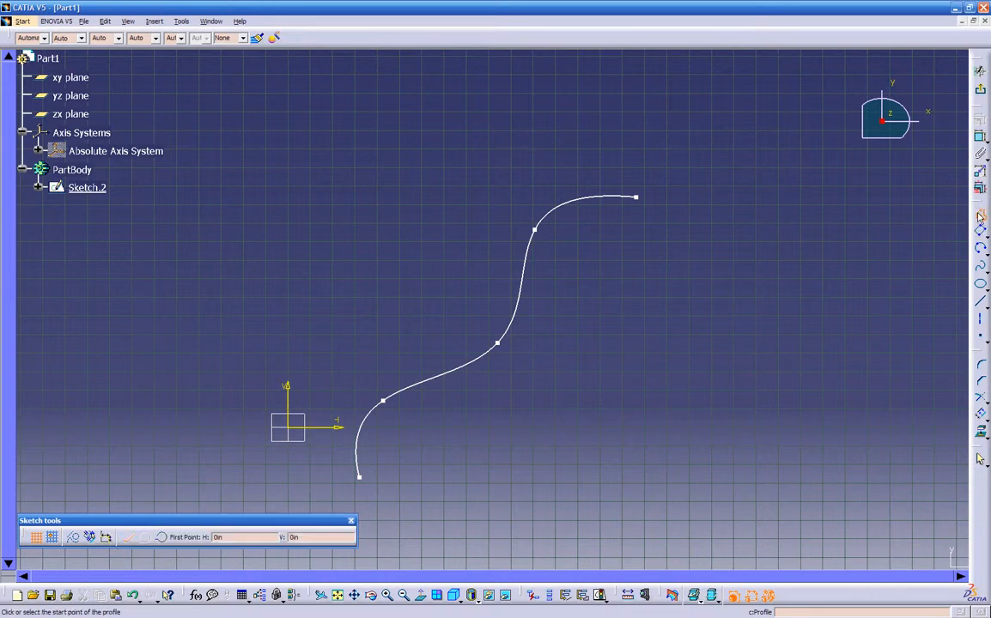
click(360, 477)
click(550, 487)
click(652, 386)
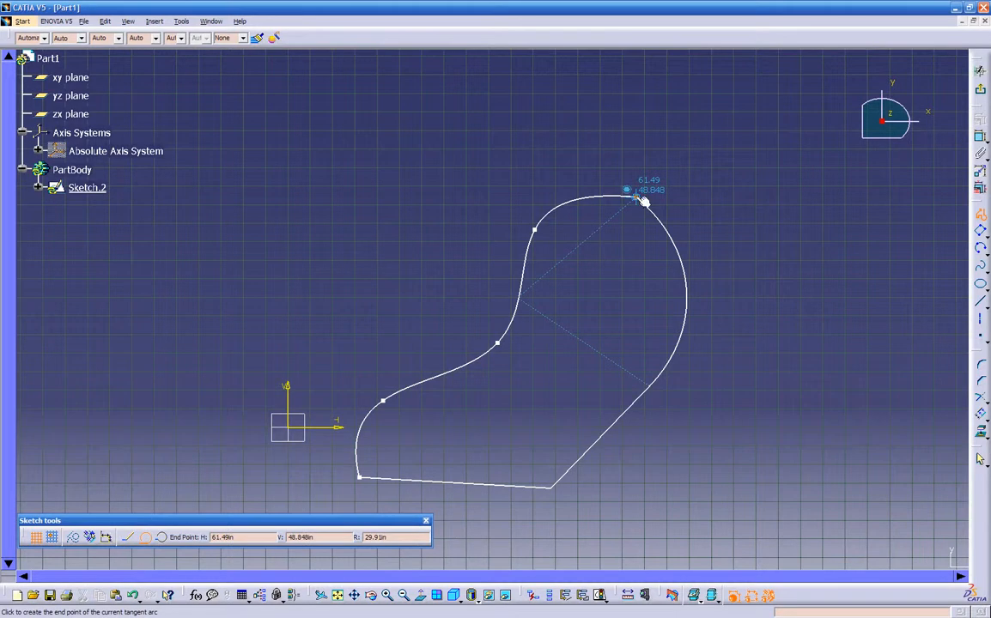
click(642, 200)
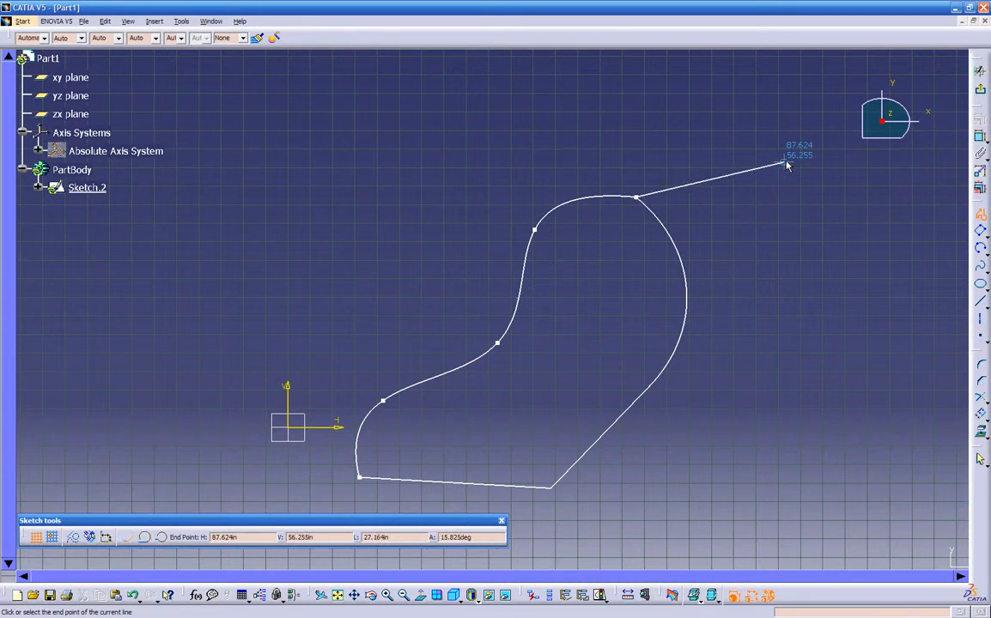
key(Escape)
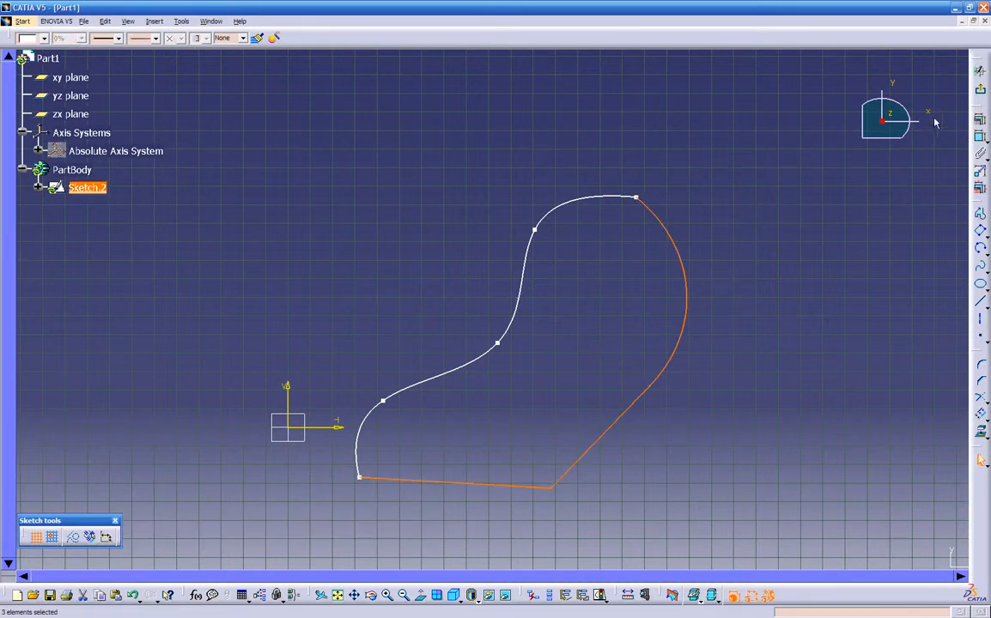
Exit the sketch and pad the closed profile, keeping the 0.787 in first limit and extending the second limit well above the sketch.
click(910, 183)
click(979, 72)
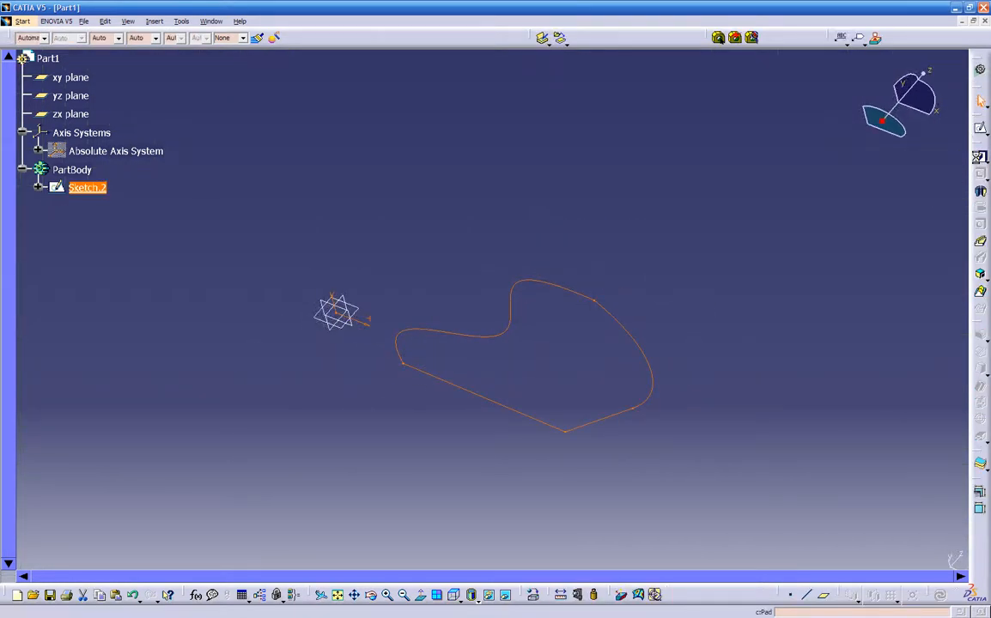
click(980, 155)
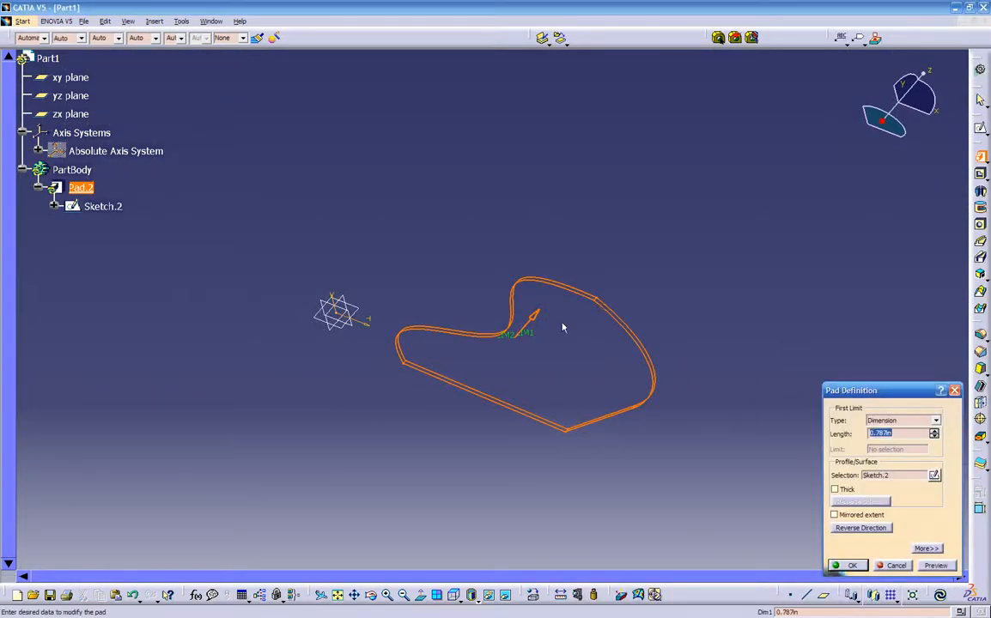
drag(510, 342, 656, 250)
middle_drag(670, 405, 526, 429)
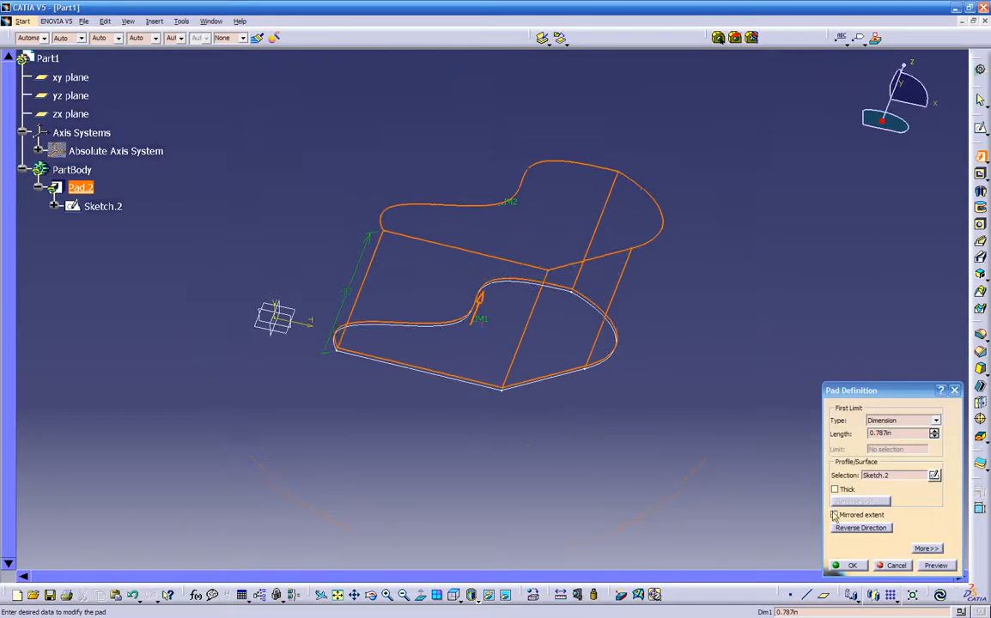
click(851, 567)
mouse_move(654, 420)
middle_down()
mouse_move(580, 390)
mouse_move(619, 529)
mouse_move(592, 413)
mouse_move(664, 327)
middle_up()
middle_drag(410, 351, 427, 393)
middle_drag(563, 406, 478, 435)
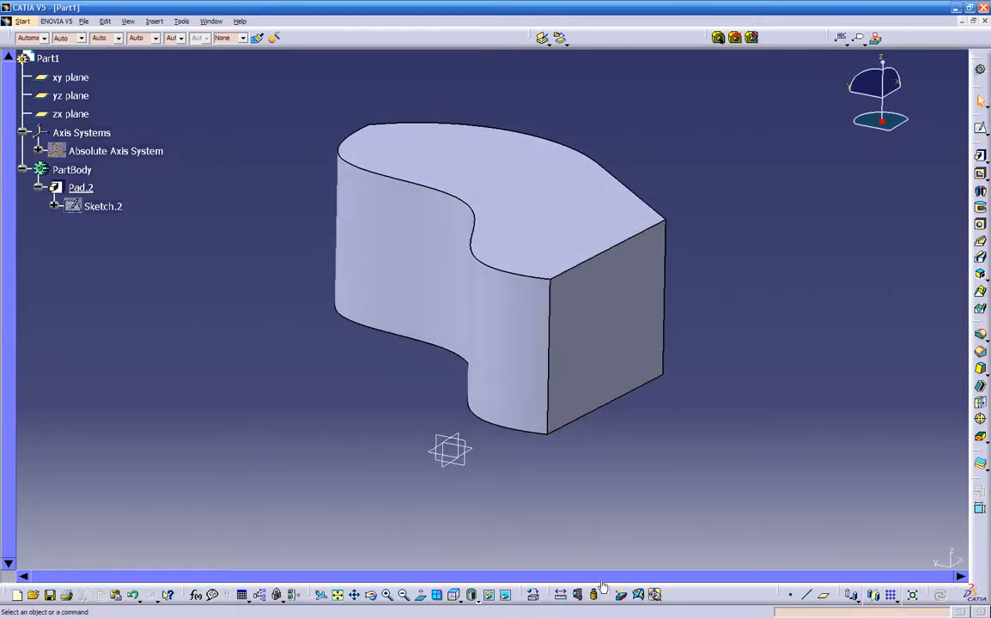
Create an Equation-type plane parallel to the screen, passing through the pad's lower corner vertex.
click(822, 595)
click(546, 433)
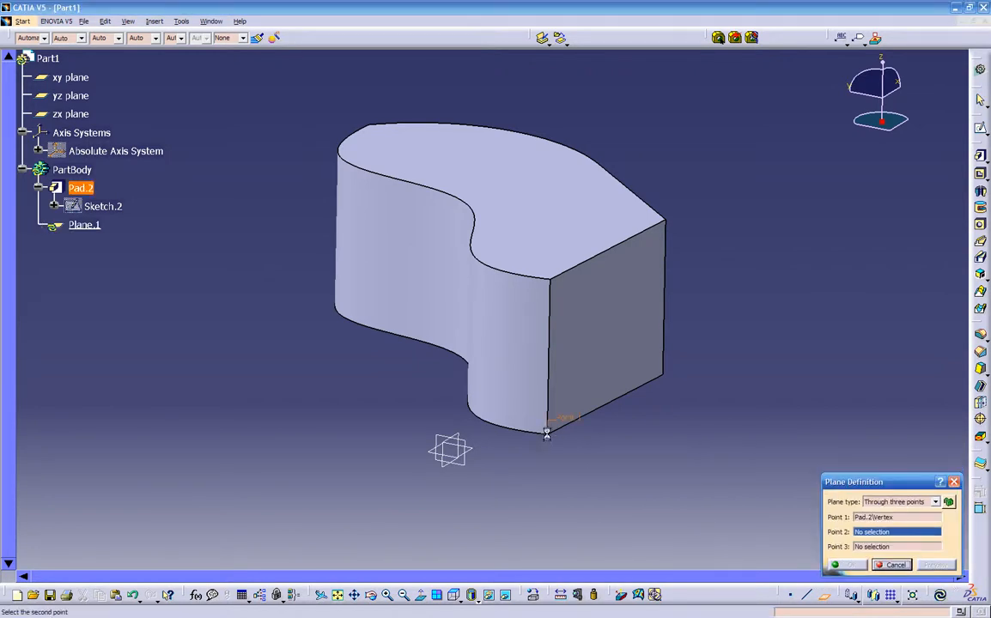
click(868, 503)
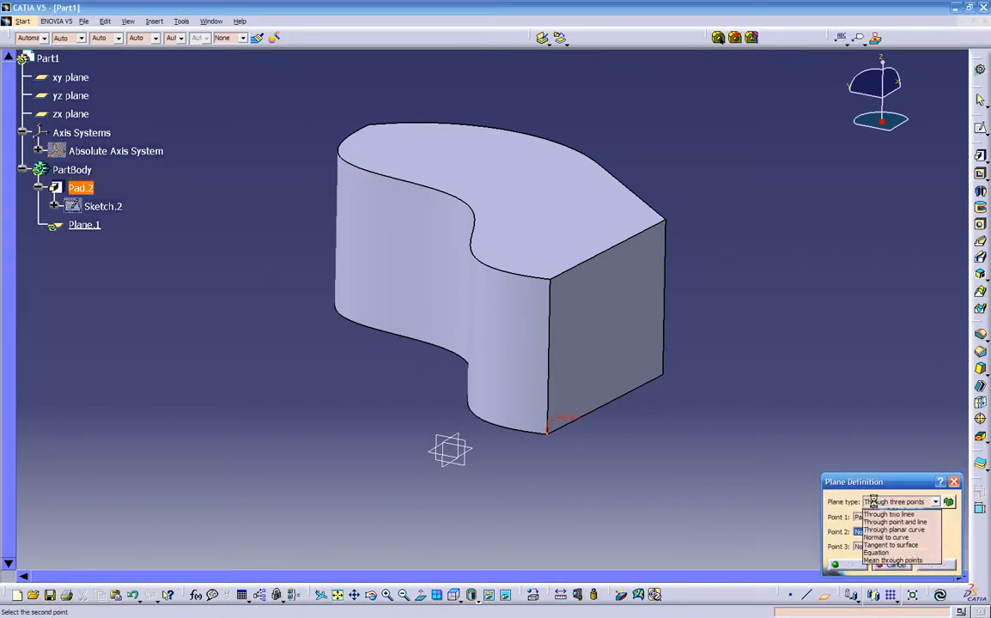
click(873, 581)
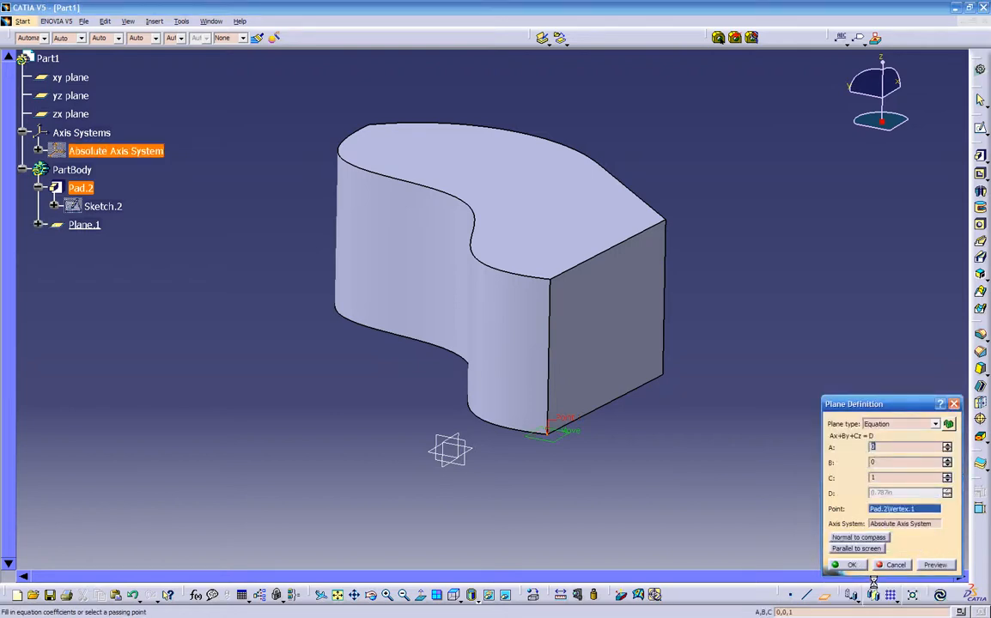
click(851, 550)
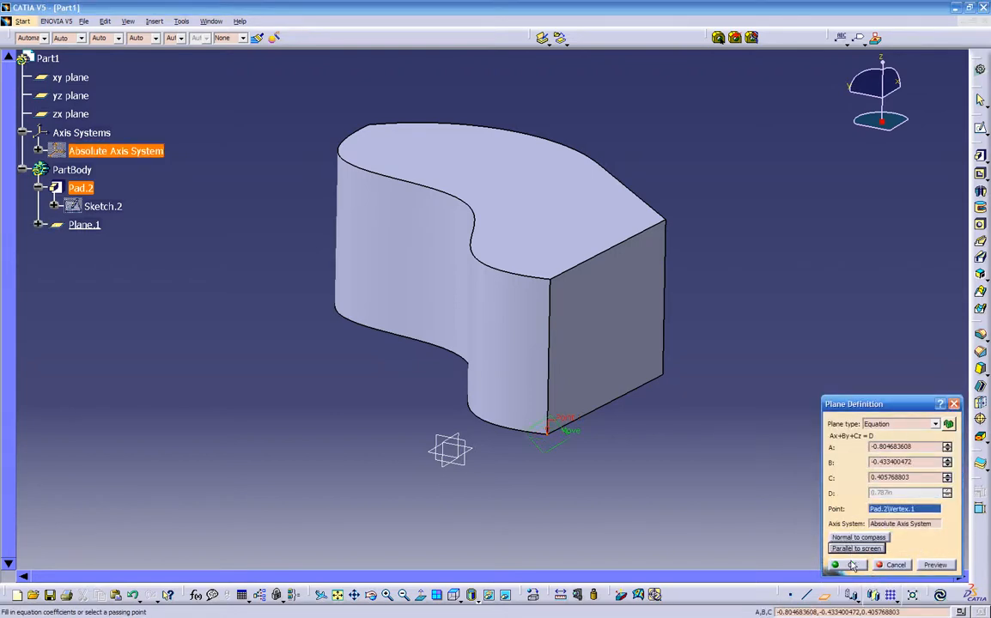
click(851, 563)
Open a sketch on the new screen-parallel plane and orient the view normal to it.
click(557, 444)
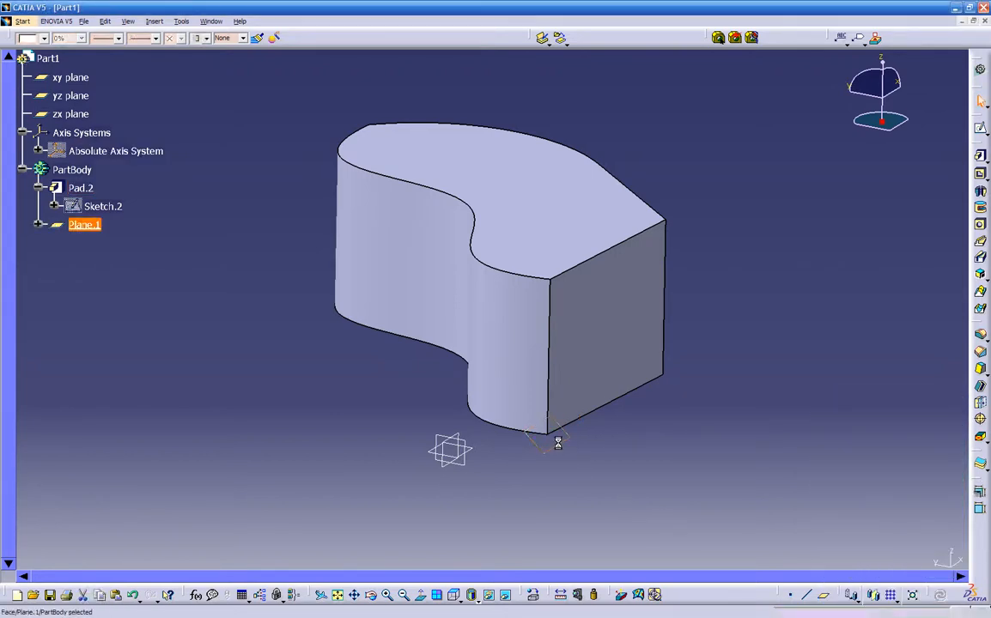
click(981, 131)
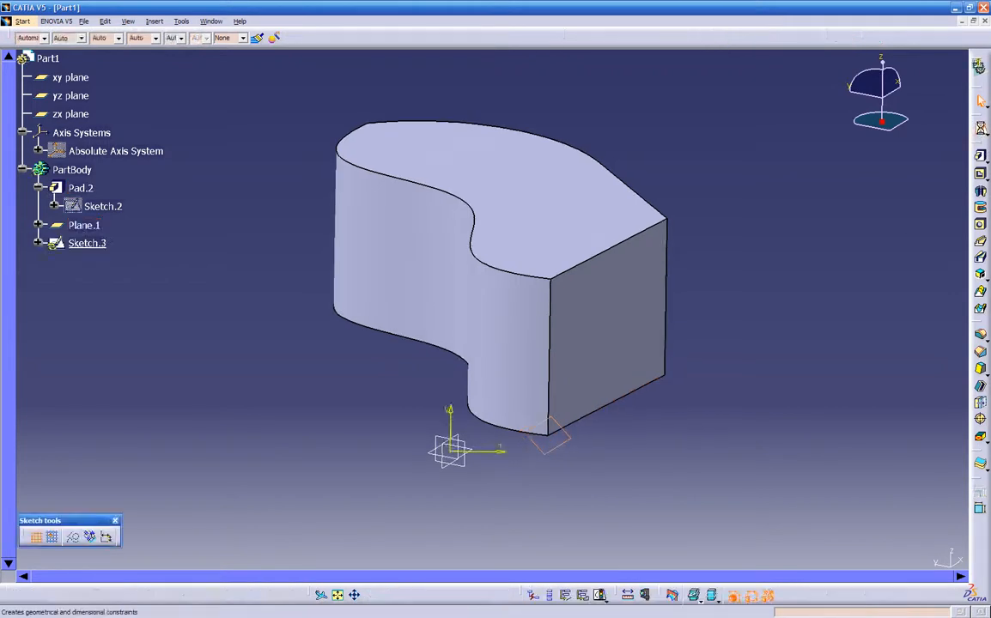
mouse_move(279, 473)
middle_down()
mouse_move(347, 429)
mouse_move(610, 359)
mouse_move(680, 261)
mouse_move(668, 272)
mouse_move(450, 263)
mouse_move(542, 404)
mouse_move(683, 289)
mouse_move(675, 303)
mouse_move(599, 305)
mouse_move(552, 409)
mouse_move(430, 489)
mouse_move(396, 471)
mouse_move(603, 399)
mouse_move(652, 370)
middle_up()
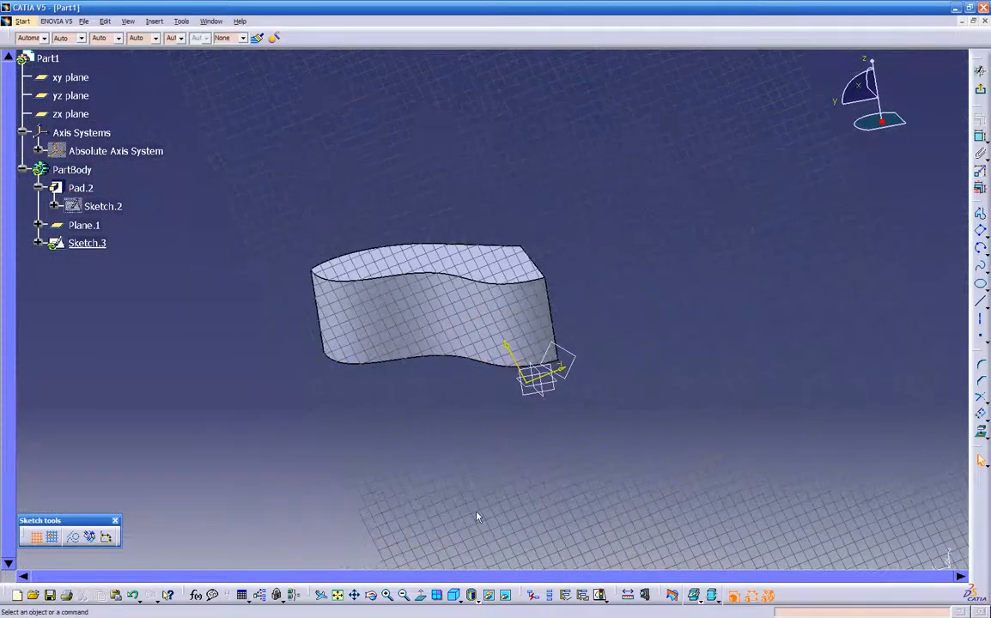
click(422, 599)
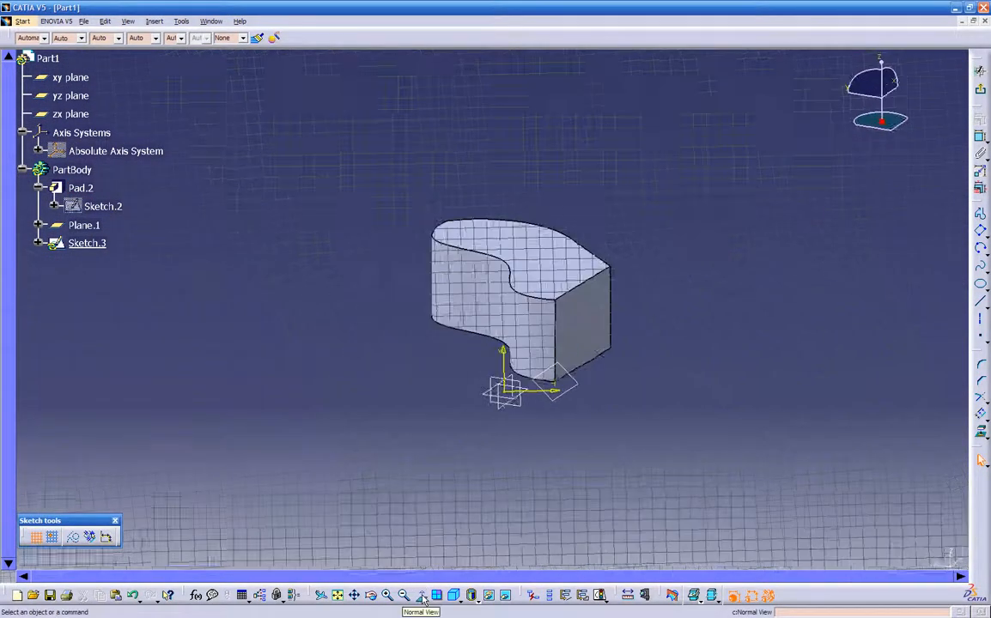
click(440, 456)
middle_drag(463, 442, 526, 383)
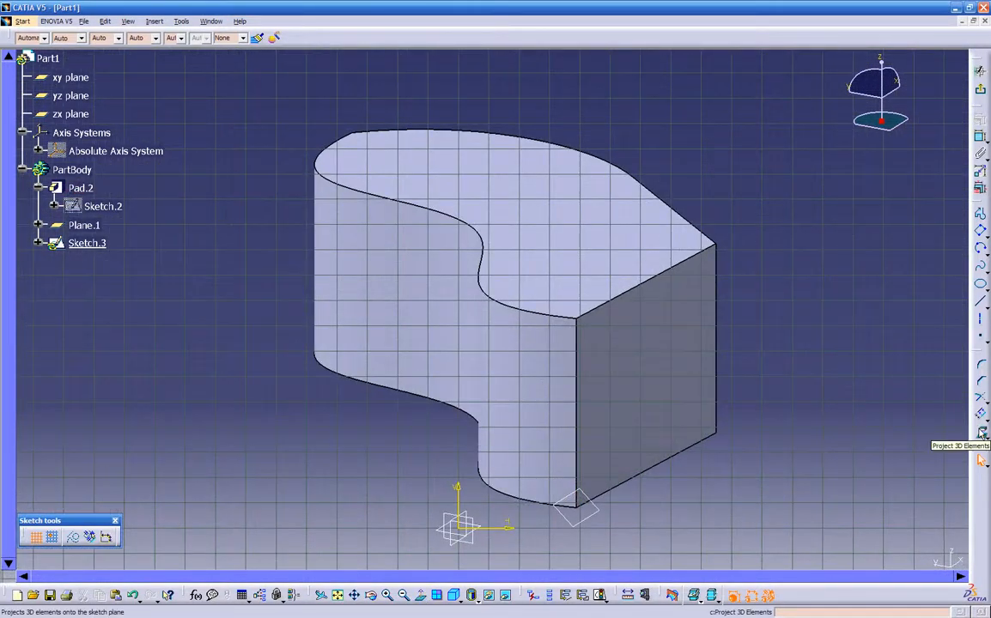
Project the pad's upper S-shaped spline edge onto the sketch plane and exit the sketch.
click(981, 433)
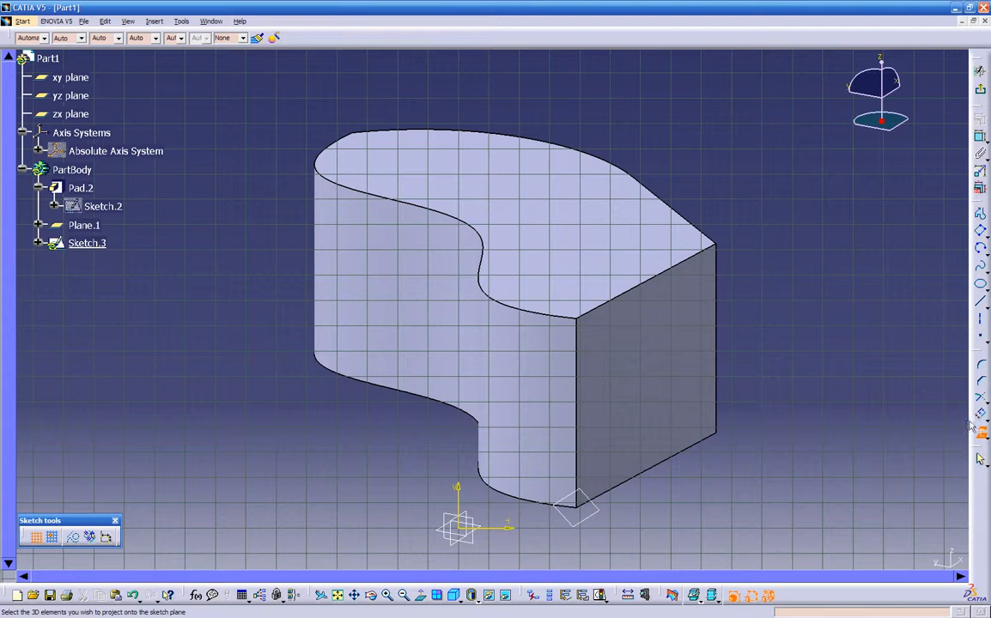
click(515, 311)
middle_drag(366, 447, 290, 476)
middle_drag(463, 386, 496, 276)
middle_drag(562, 372, 526, 438)
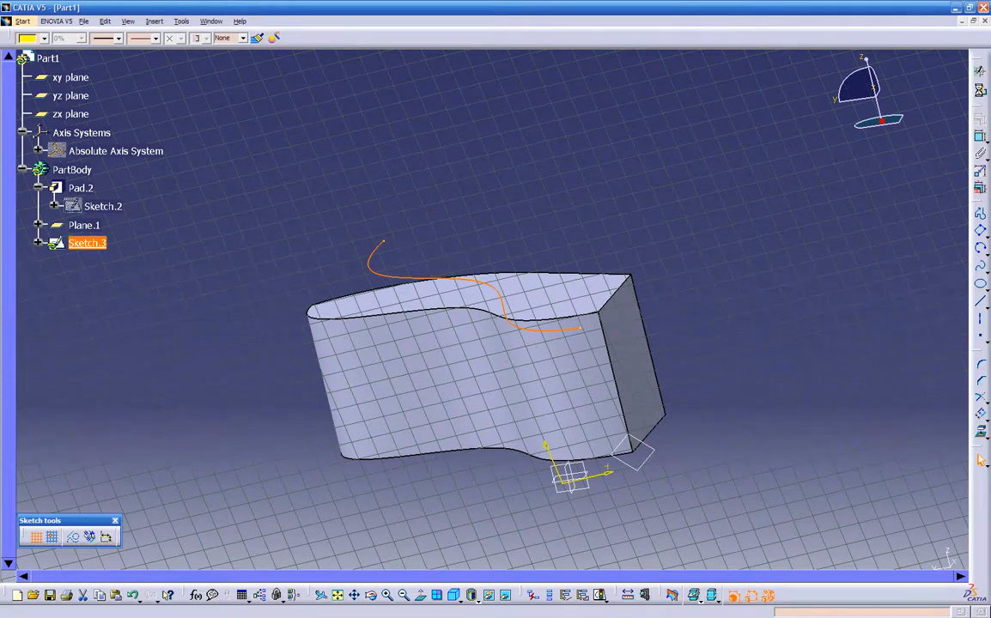
click(979, 72)
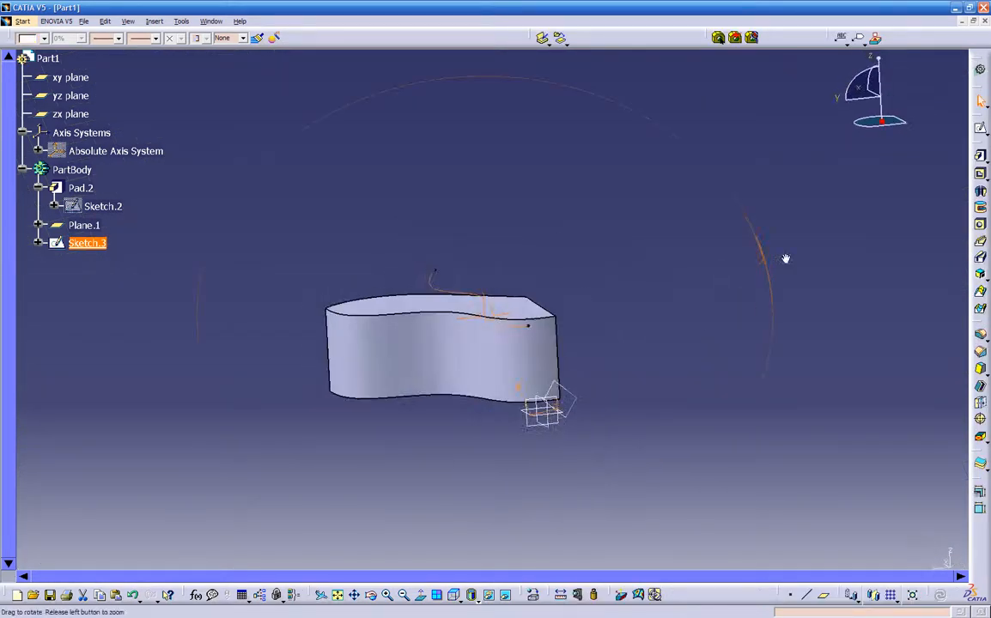
Delete the pad together with all its children and aggregated elements.
click(268, 319)
click(355, 349)
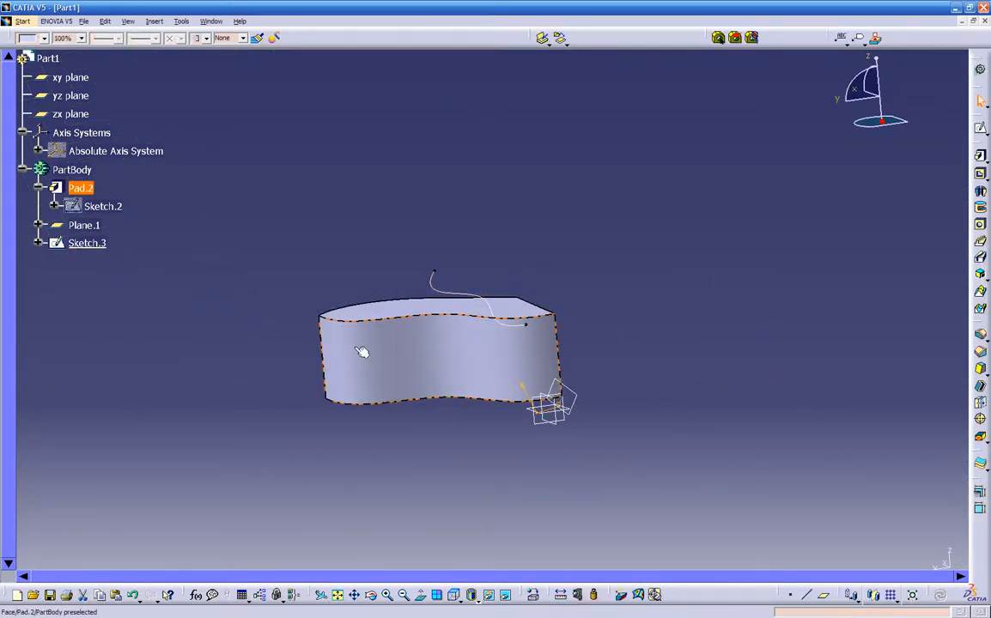
key(Delete)
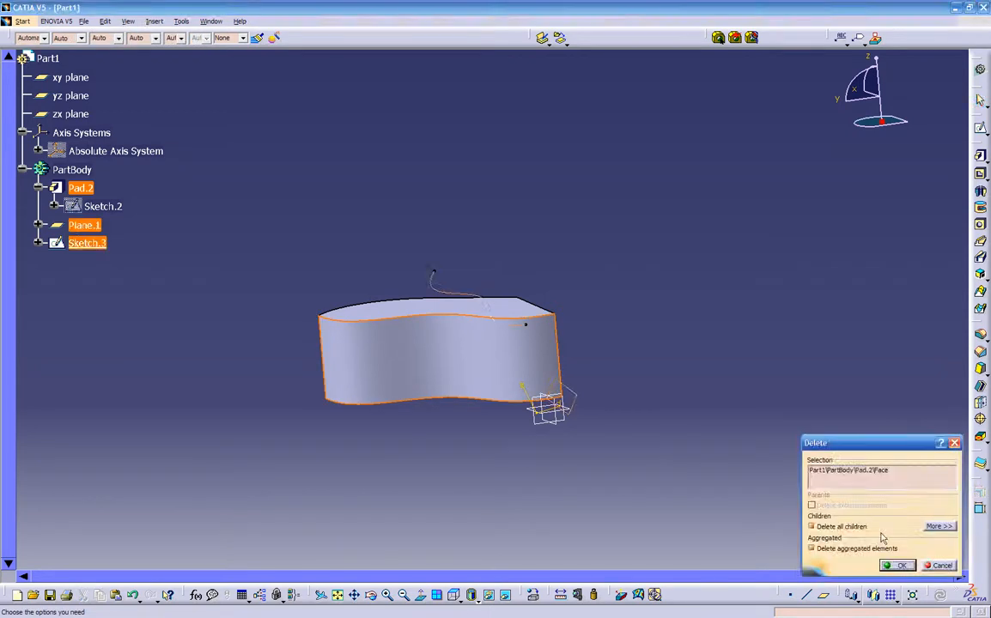
click(898, 565)
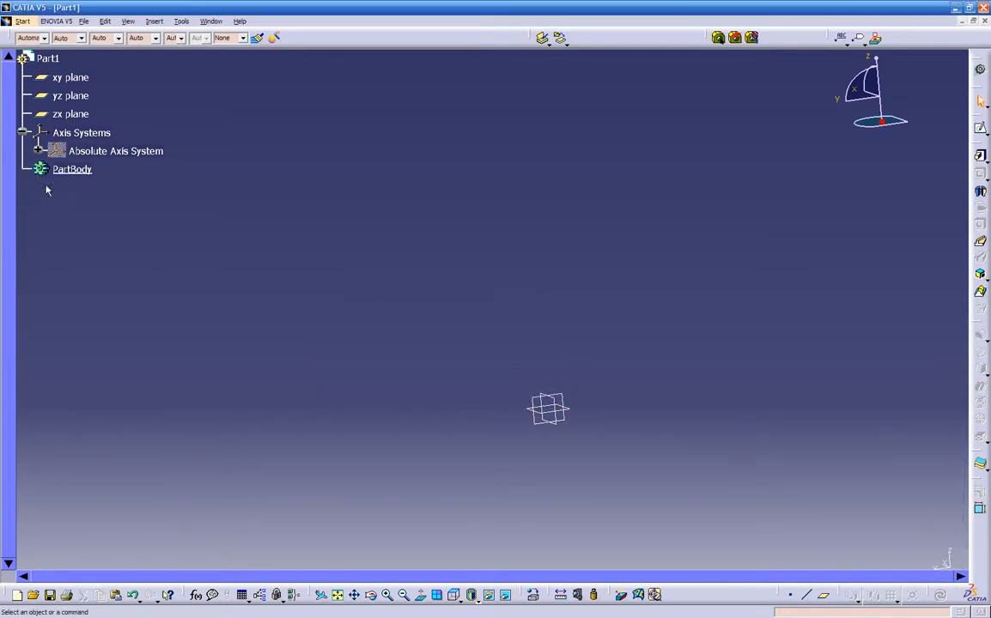
View the reference planes normal to the xy plane and restore the standard isometric view.
middle_drag(413, 335, 357, 270)
scroll(357, 270, down, 1)
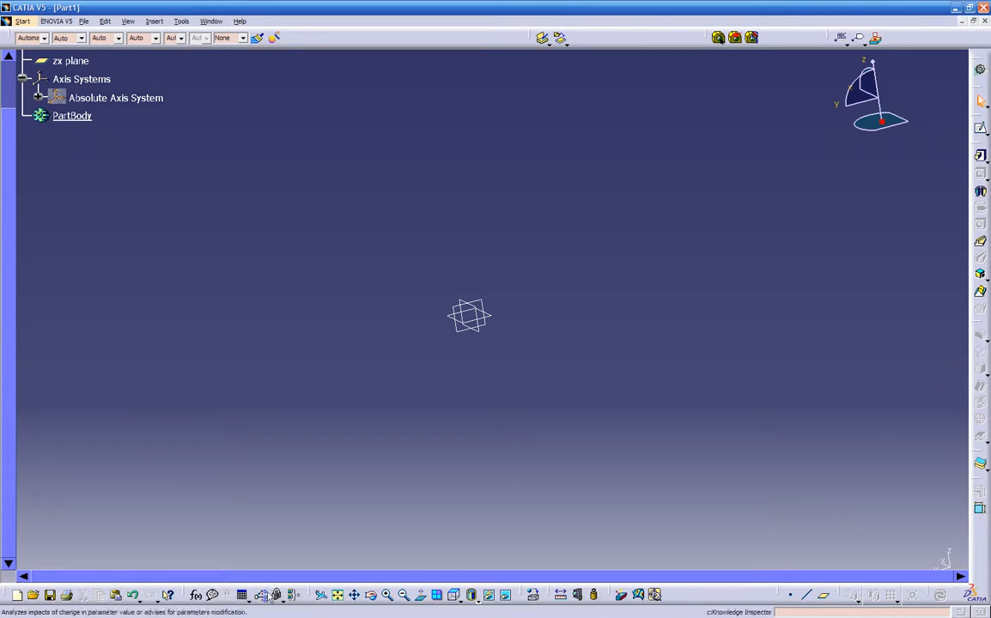
click(420, 598)
click(495, 324)
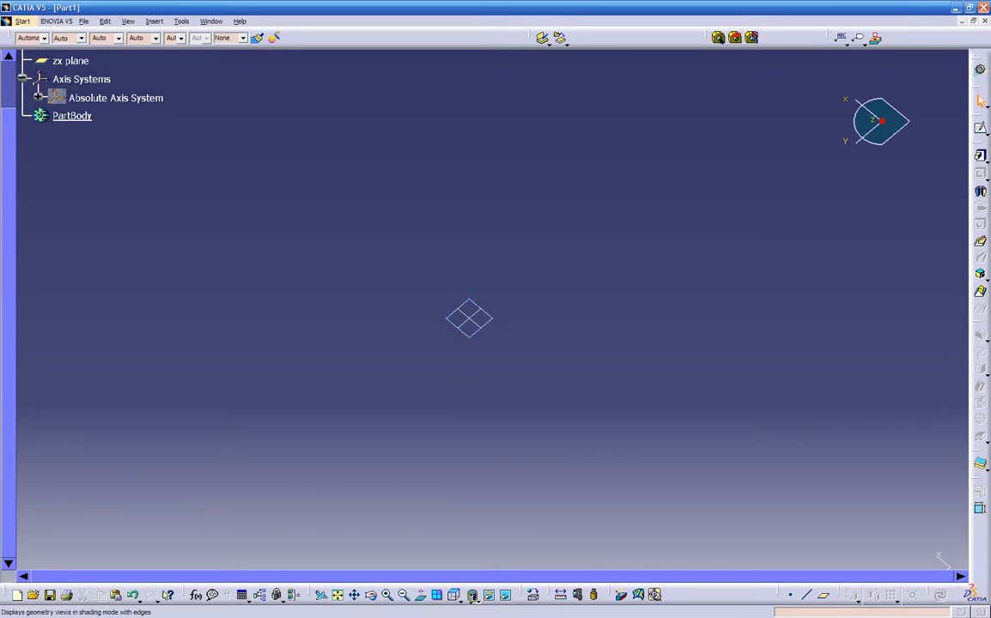
click(452, 594)
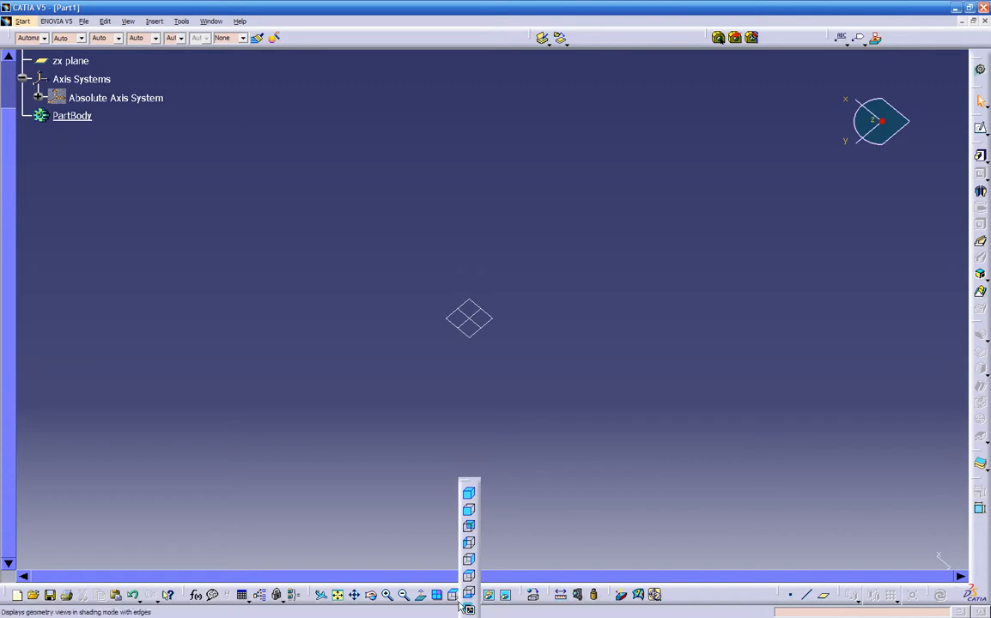
click(472, 496)
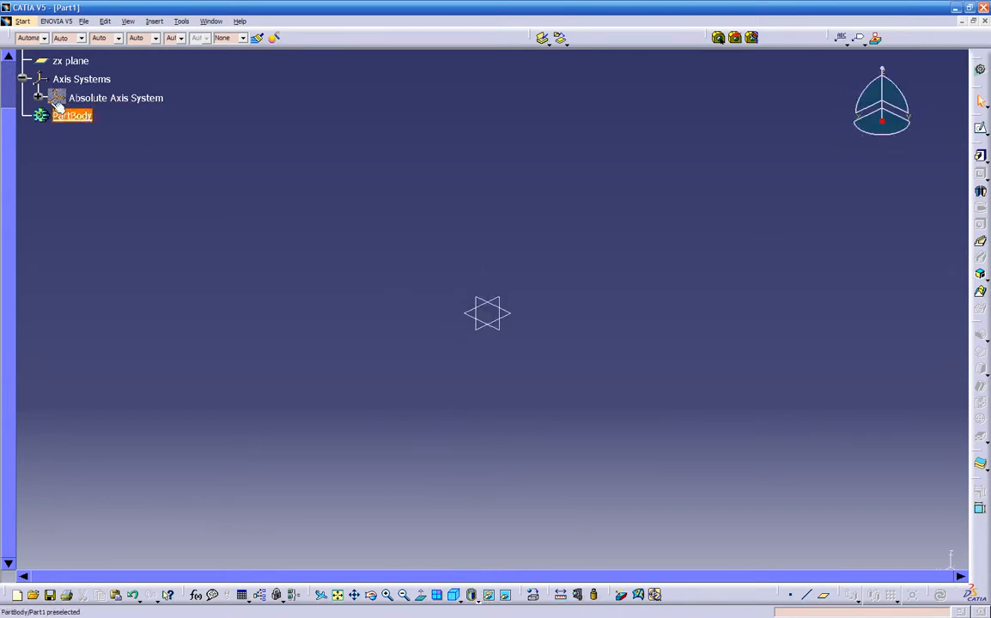
Select the xy, yz and zx reference planes together in the 3D view.
scroll(49, 90, up, 2)
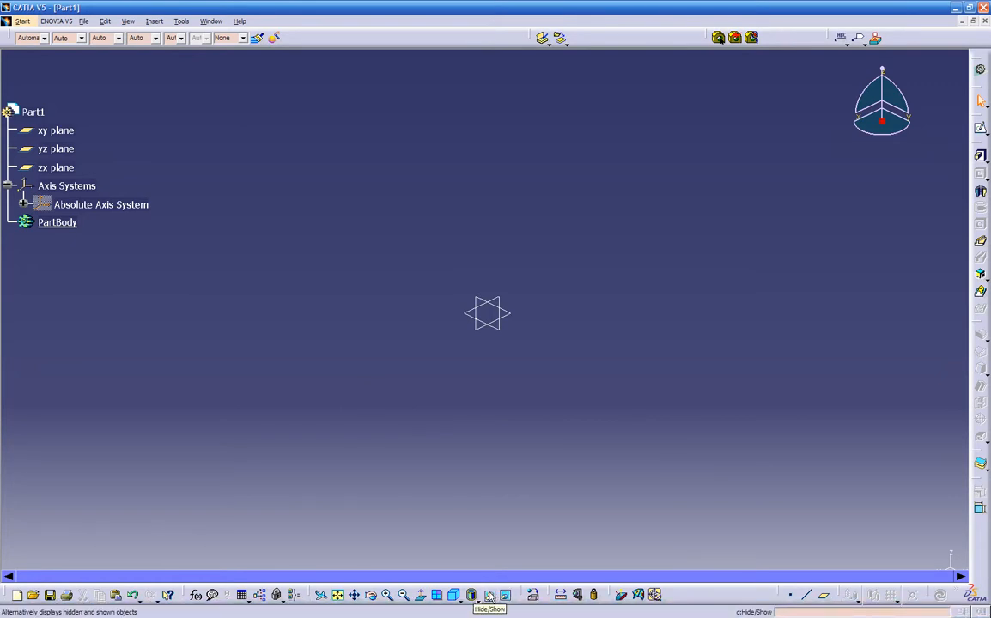
middle_drag(476, 467, 457, 409)
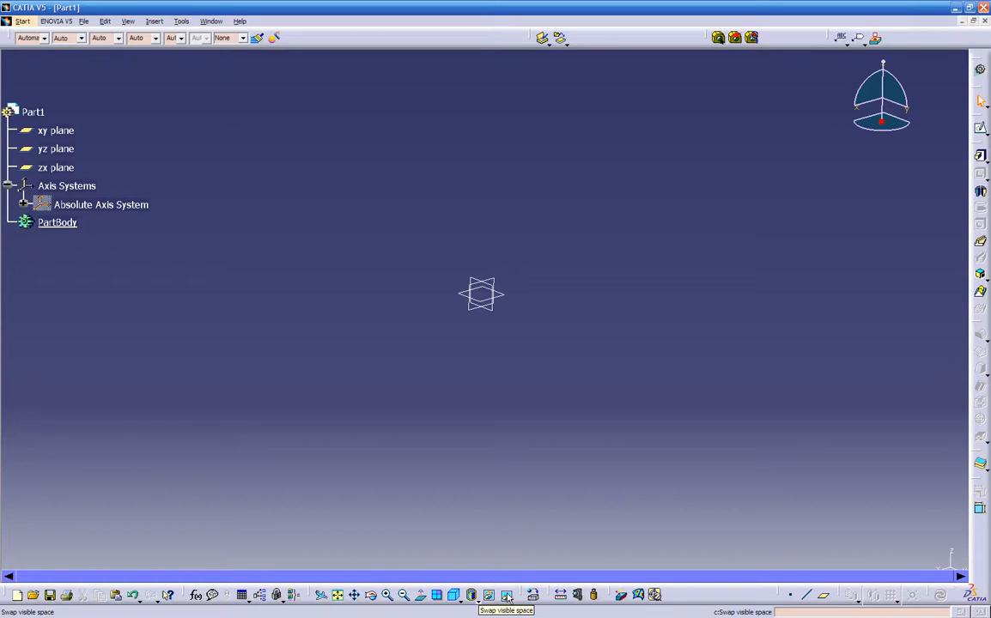
mouse_move(469, 348)
middle_down()
mouse_move(457, 383)
mouse_move(458, 336)
middle_up()
middle_drag(302, 288, 459, 455)
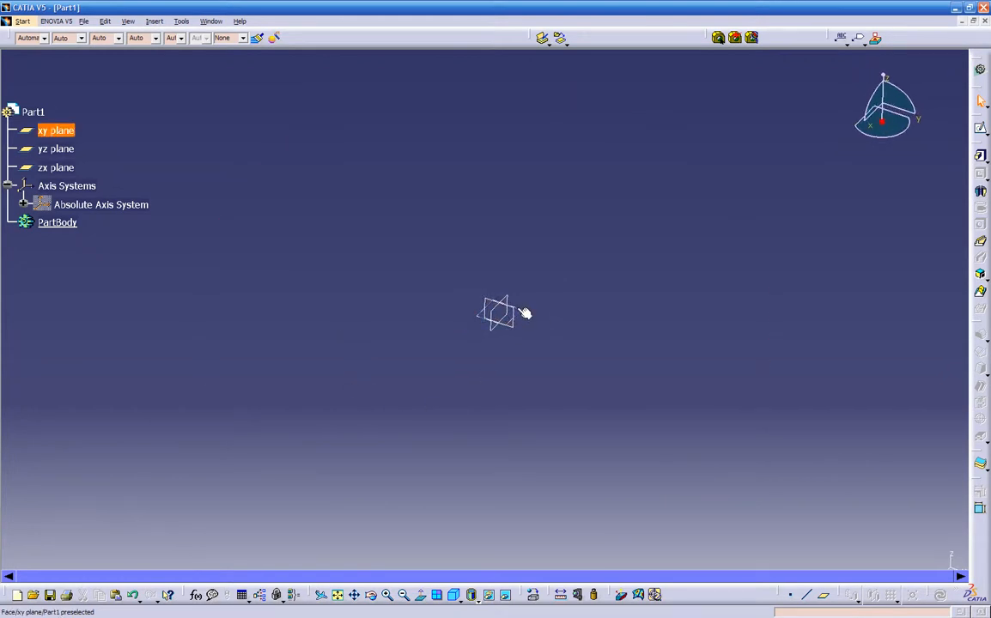
drag(448, 269, 586, 457)
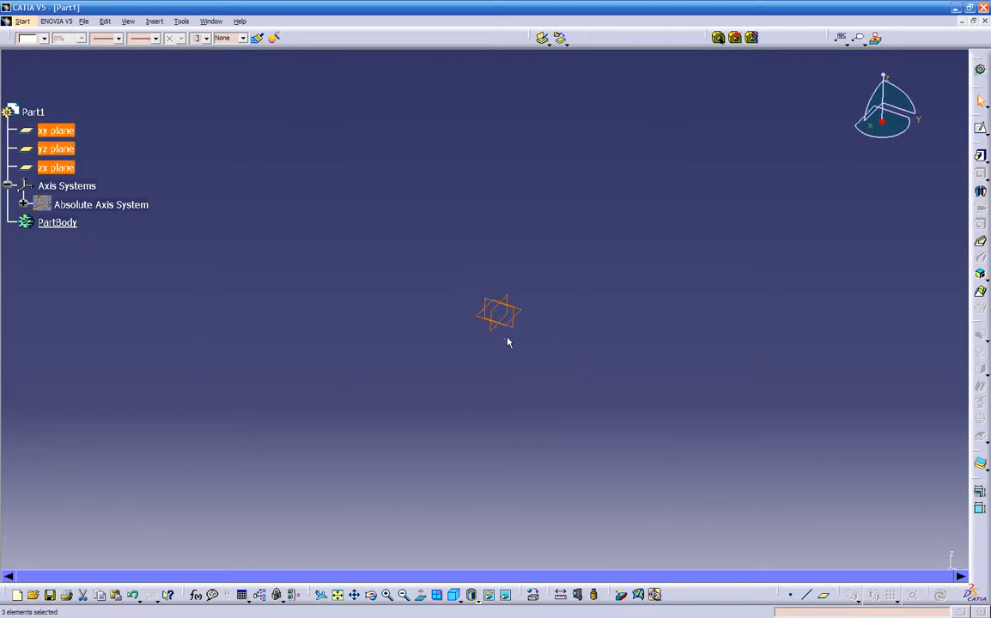
click(436, 290)
drag(436, 243, 603, 472)
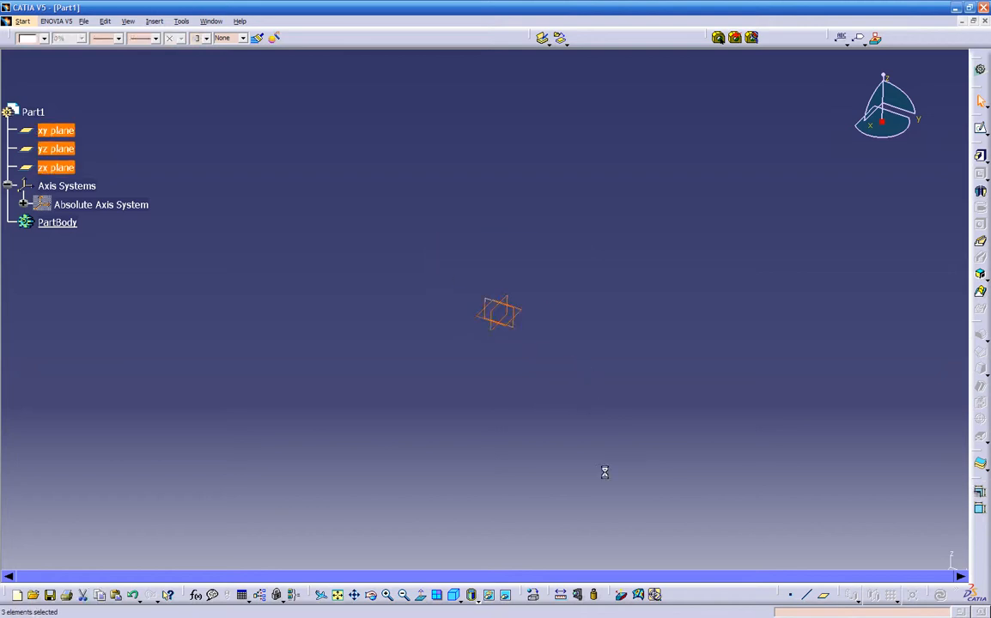
Swap to the hidden space to examine the absolute axis system and return to the visible space.
click(507, 596)
click(506, 596)
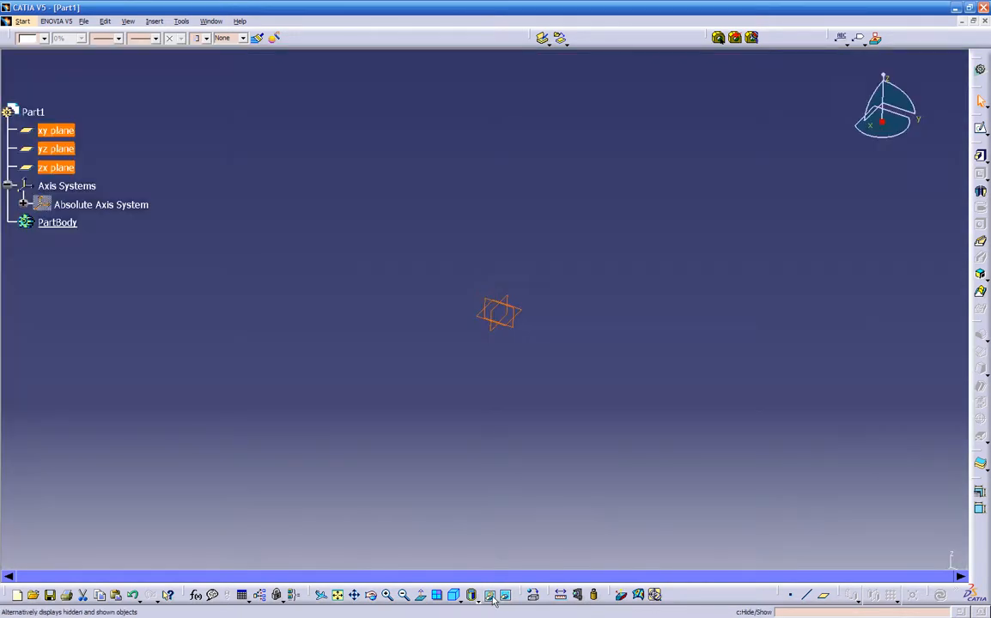
click(506, 595)
click(506, 595)
click(506, 595)
middle_drag(492, 386, 506, 347)
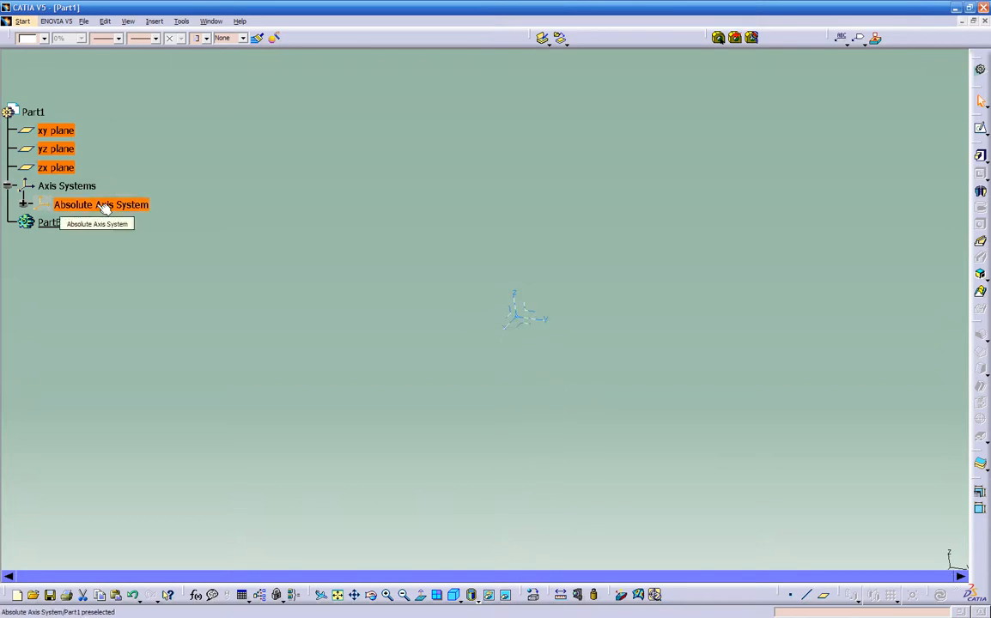
middle_drag(418, 334, 376, 319)
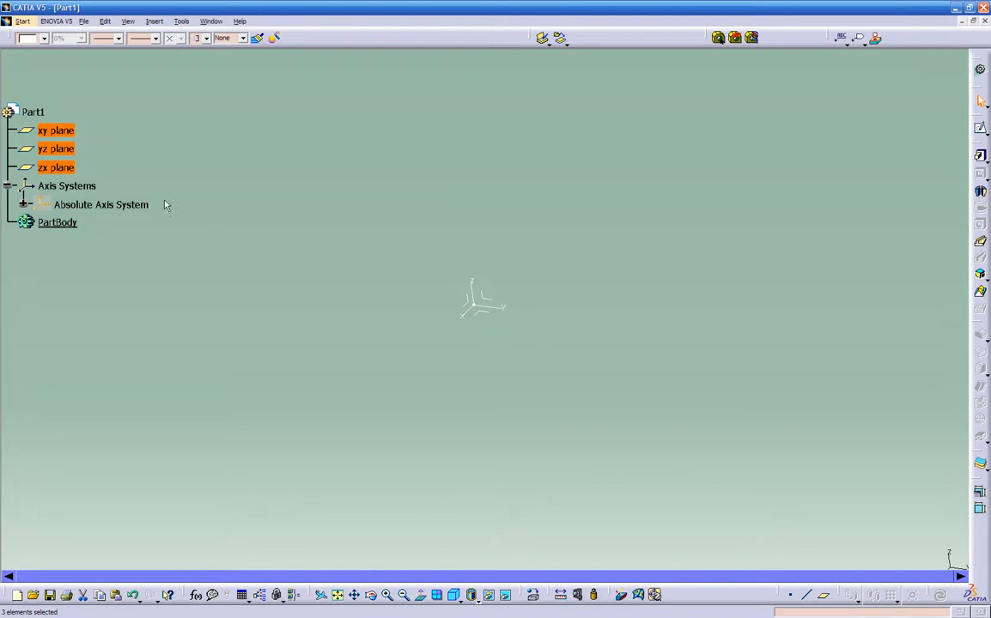
click(505, 595)
Select the xy, yz and zx planes together and hide them.
click(498, 486)
drag(393, 250, 584, 404)
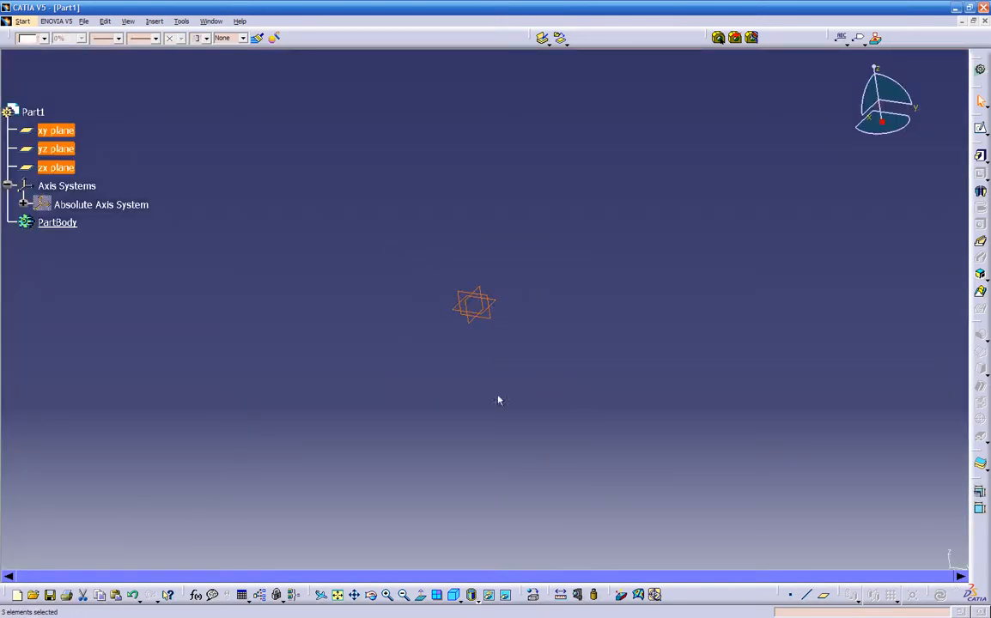
click(489, 596)
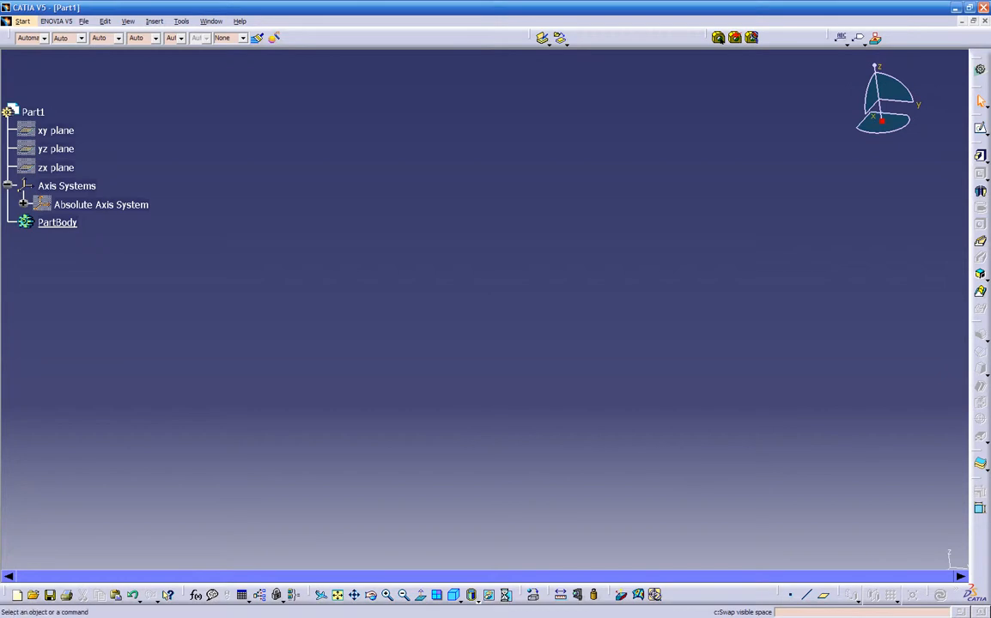
Swap the visible space to inspect the hidden reference planes and axis system, and return to the visible space.
click(504, 595)
middle_drag(483, 457, 411, 401)
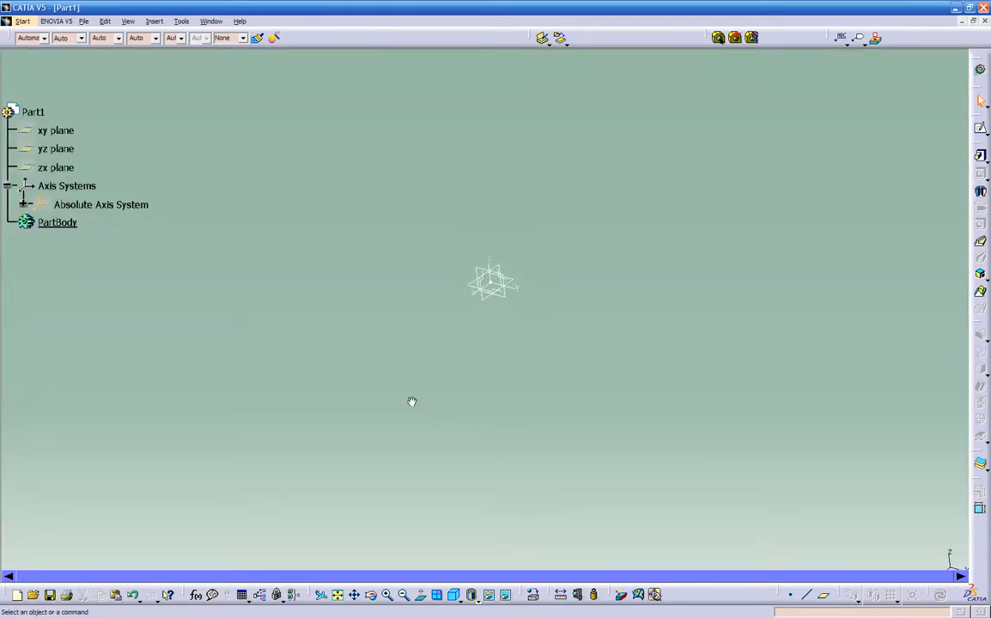
click(506, 596)
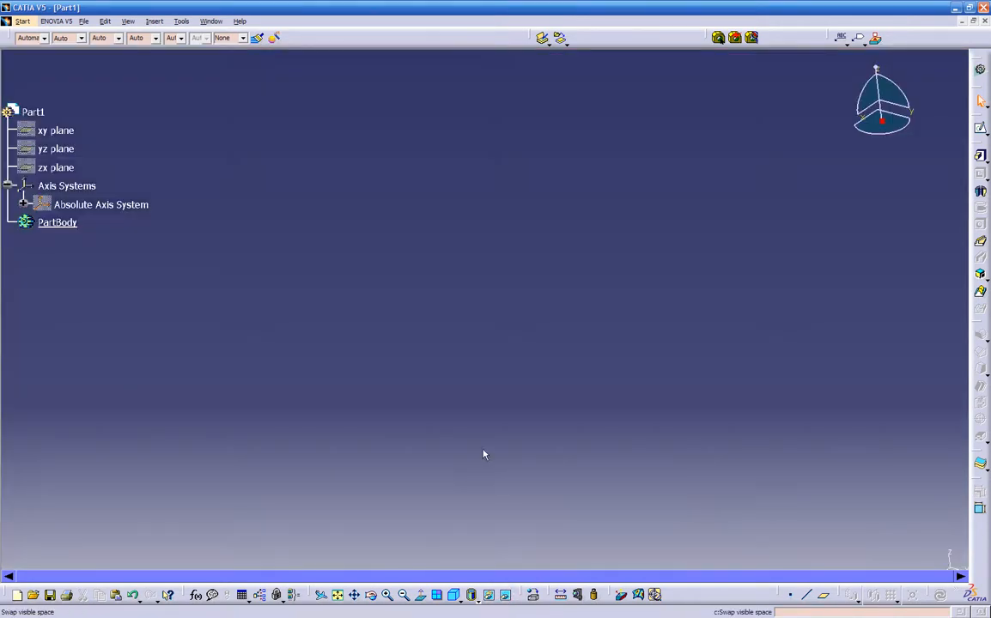
Show the hidden Absolute Axis System in the 3D view, and hide it again.
right_click(111, 207)
click(115, 219)
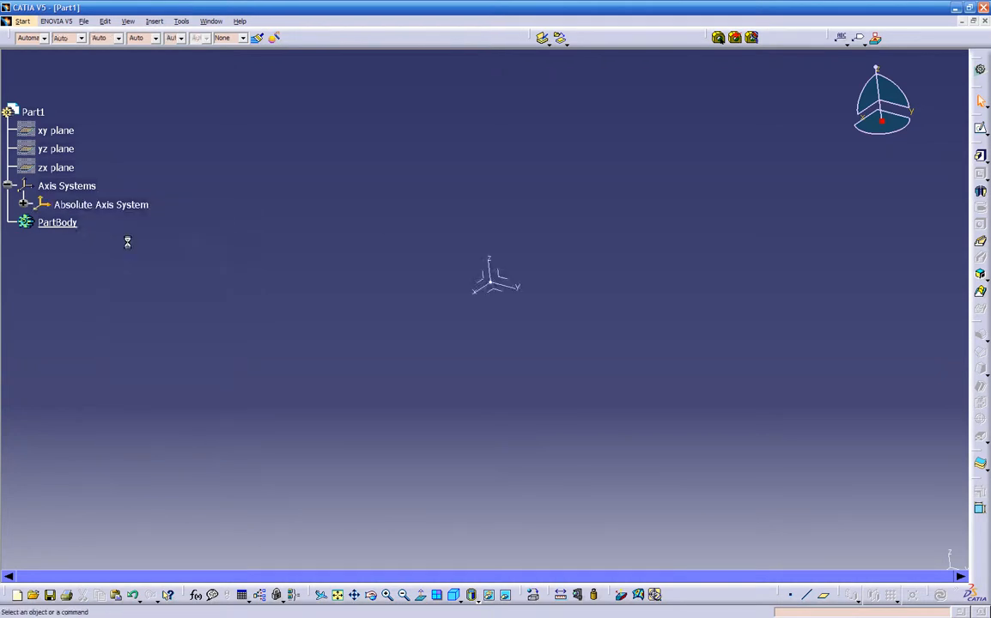
middle_drag(440, 391, 480, 344)
click(129, 206)
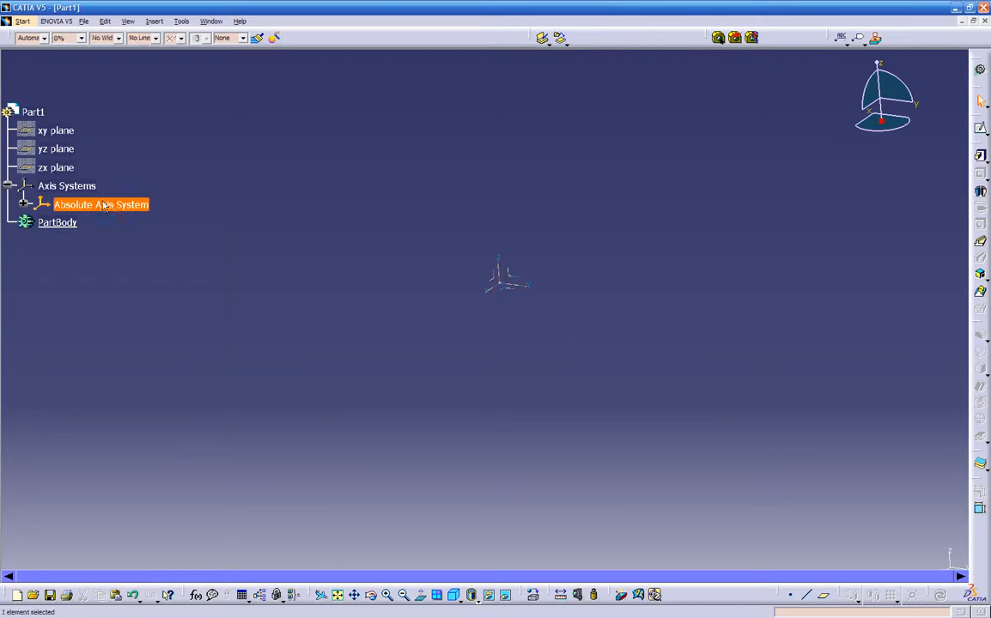
right_click(104, 206)
click(117, 236)
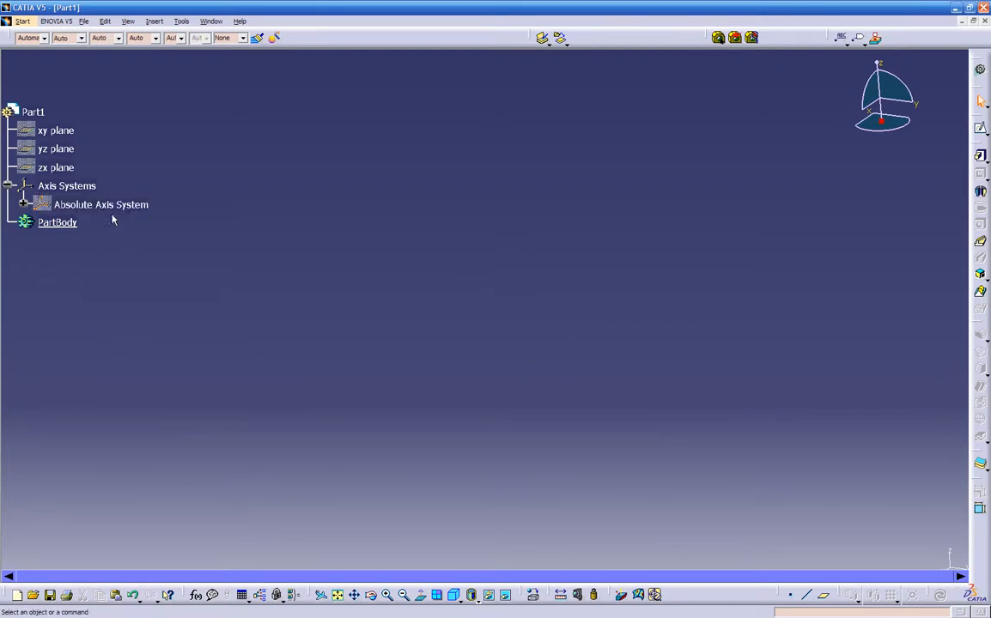
Toggle the visibility of the Absolute Axis System and leave it shown in the 3D view.
click(116, 204)
right_click(115, 205)
click(124, 241)
right_click(123, 211)
click(148, 241)
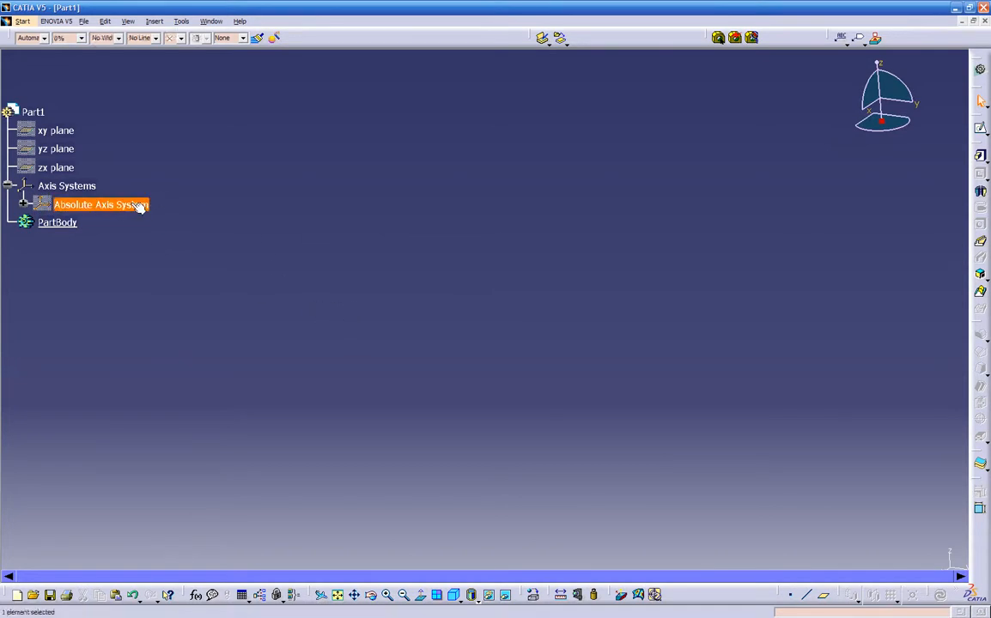
right_click(139, 208)
click(142, 240)
middle_drag(398, 329, 505, 380)
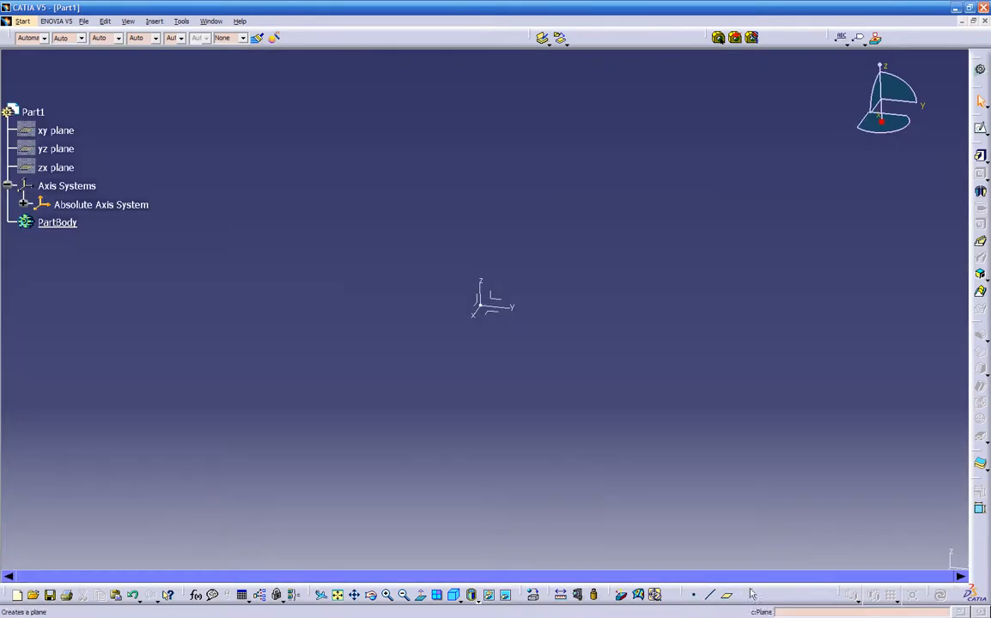
Pull the truncated Tools toolbar out of its crowded row and dock it beside the graphic properties toolbar so all its commands fit.
drag(837, 592, 753, 590)
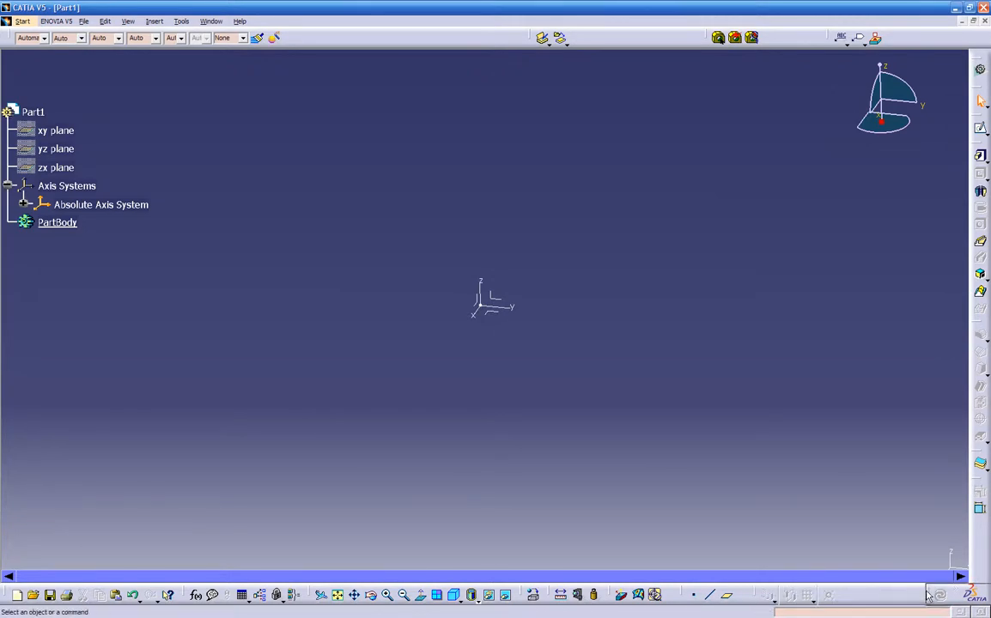
drag(869, 593, 617, 537)
drag(706, 523, 661, 545)
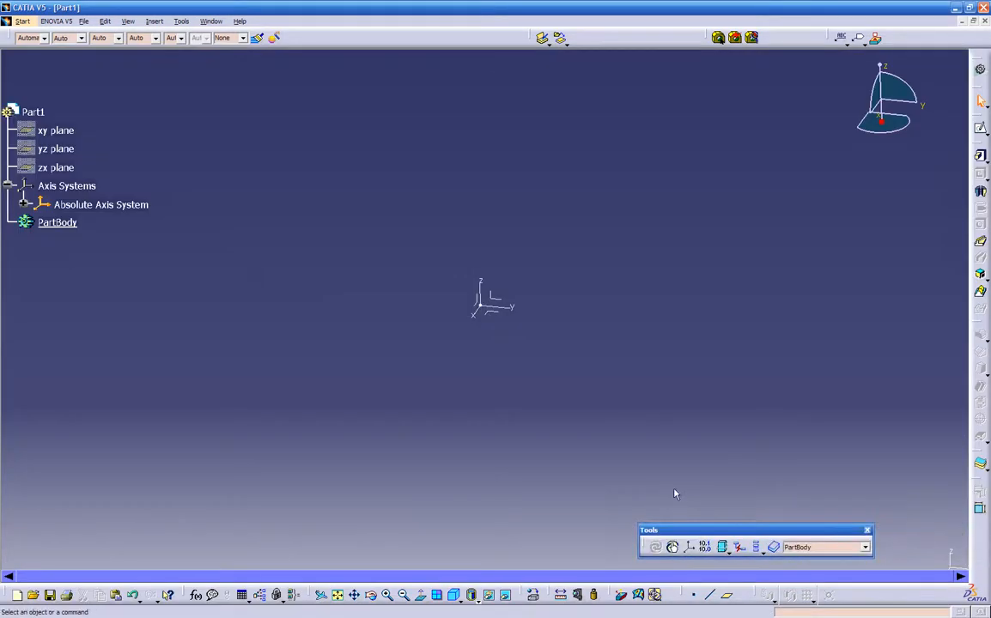
drag(770, 535, 423, 31)
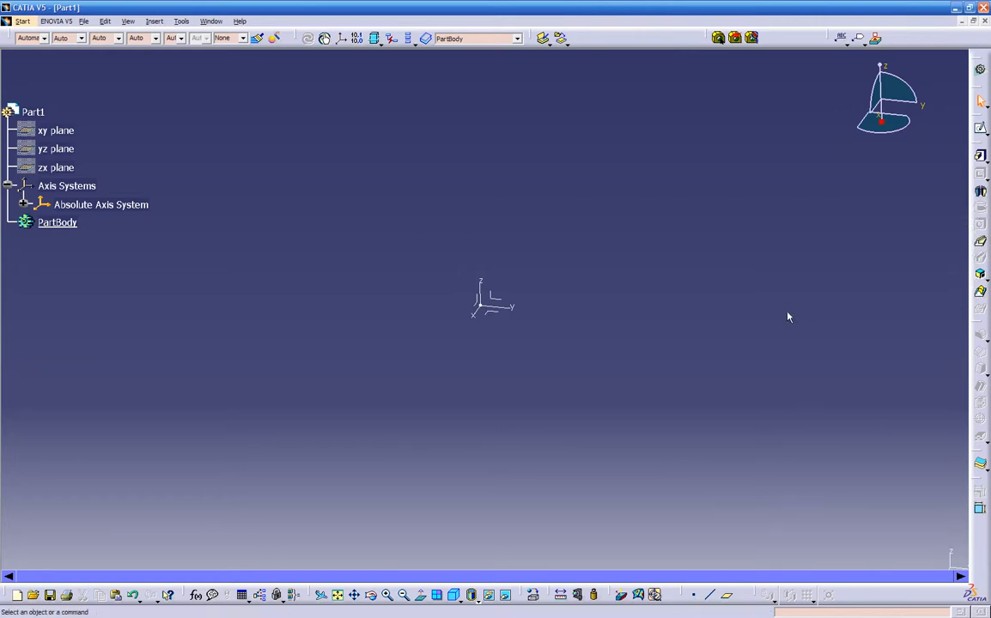
mouse_move(533, 413)
middle_down()
mouse_move(550, 361)
mouse_move(482, 396)
mouse_move(522, 400)
mouse_move(435, 385)
mouse_move(493, 424)
mouse_move(459, 379)
mouse_move(484, 356)
mouse_move(482, 380)
mouse_move(443, 387)
mouse_move(481, 400)
mouse_move(468, 360)
mouse_move(564, 325)
mouse_move(457, 306)
mouse_move(470, 403)
mouse_move(539, 270)
mouse_move(484, 365)
mouse_move(539, 402)
middle_up()
middle_drag(633, 426, 591, 448)
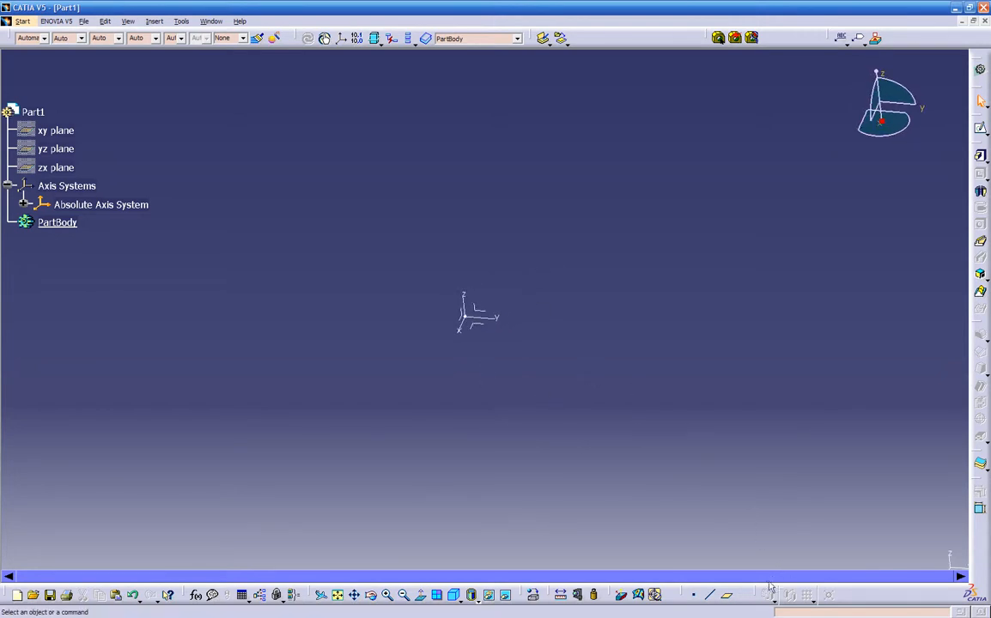